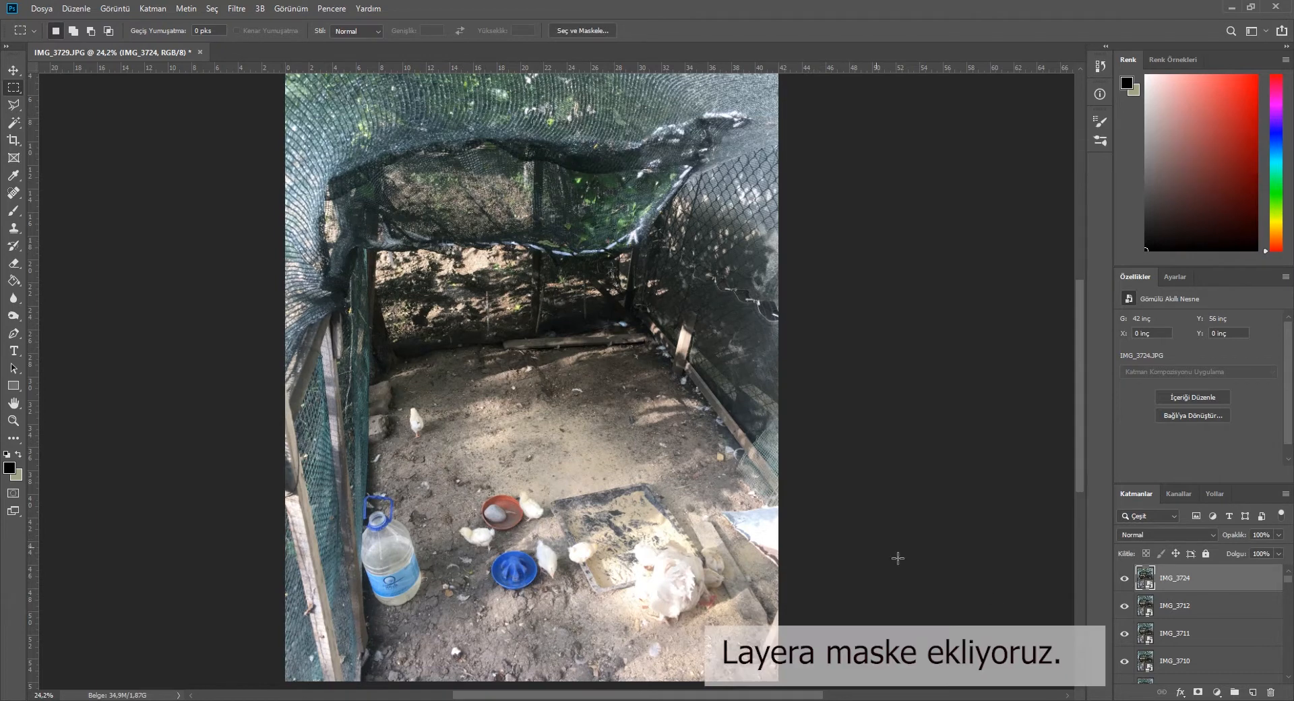
- Add a layer mask to IMG_3724 and paint black with the Brush over the chick near the stones
click(1197, 692)
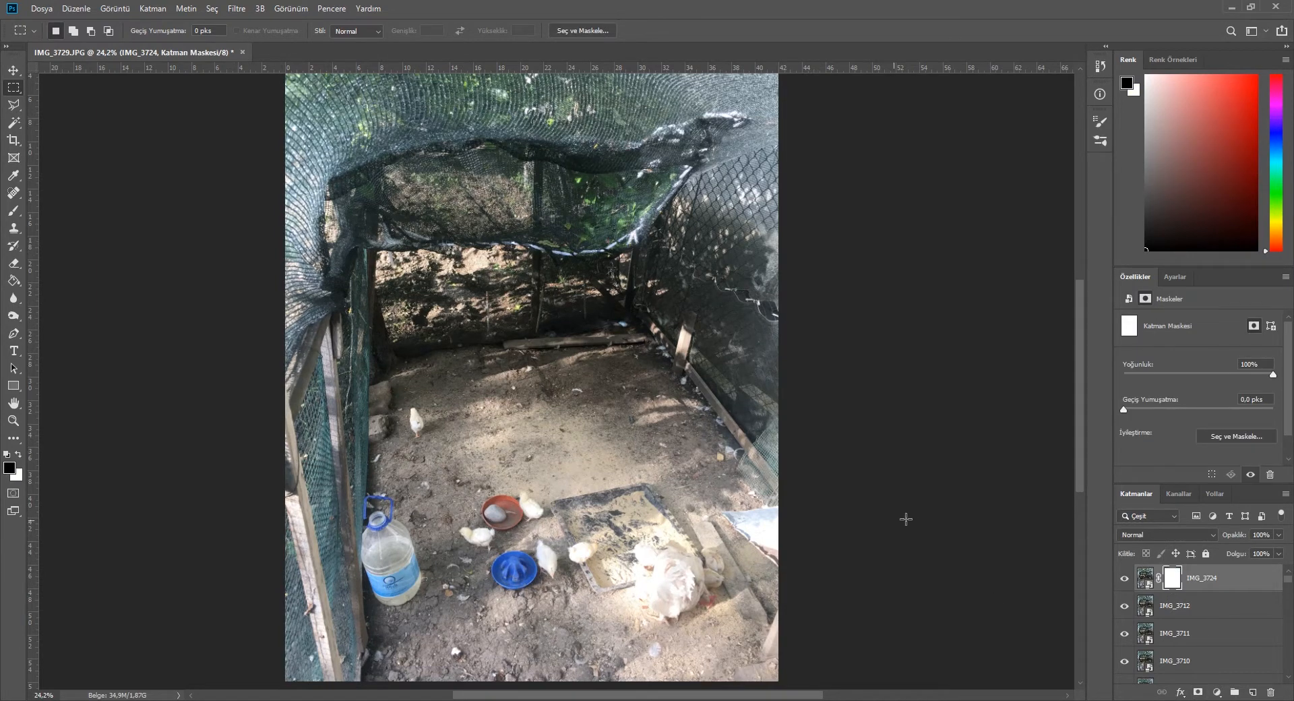
scroll(372, 418, up, 5)
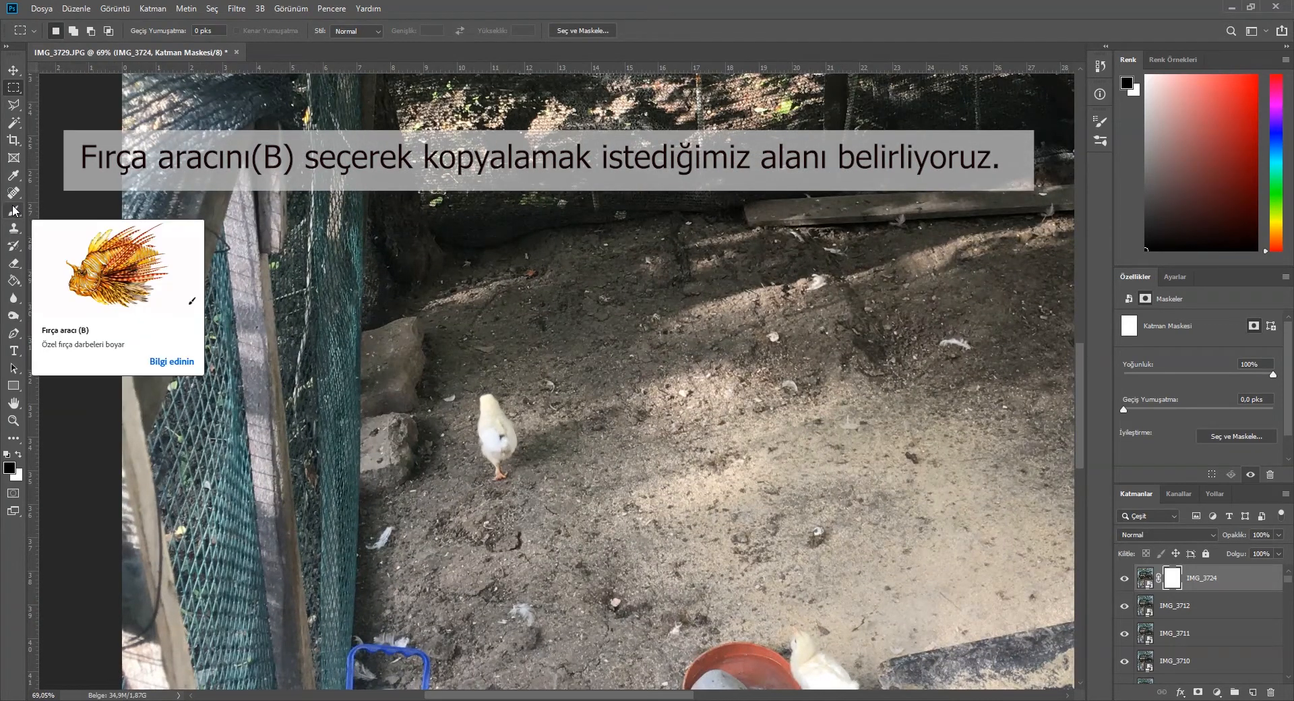
key(b)
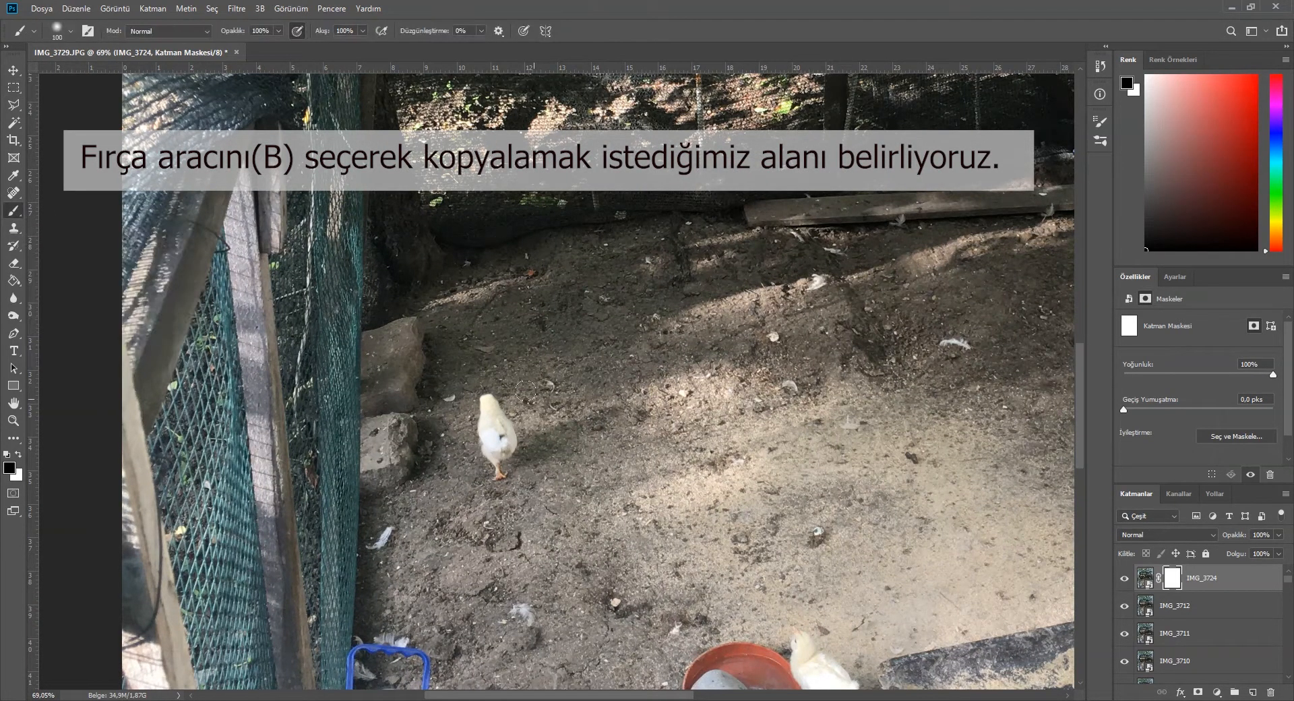
scroll(504, 435, up, 4)
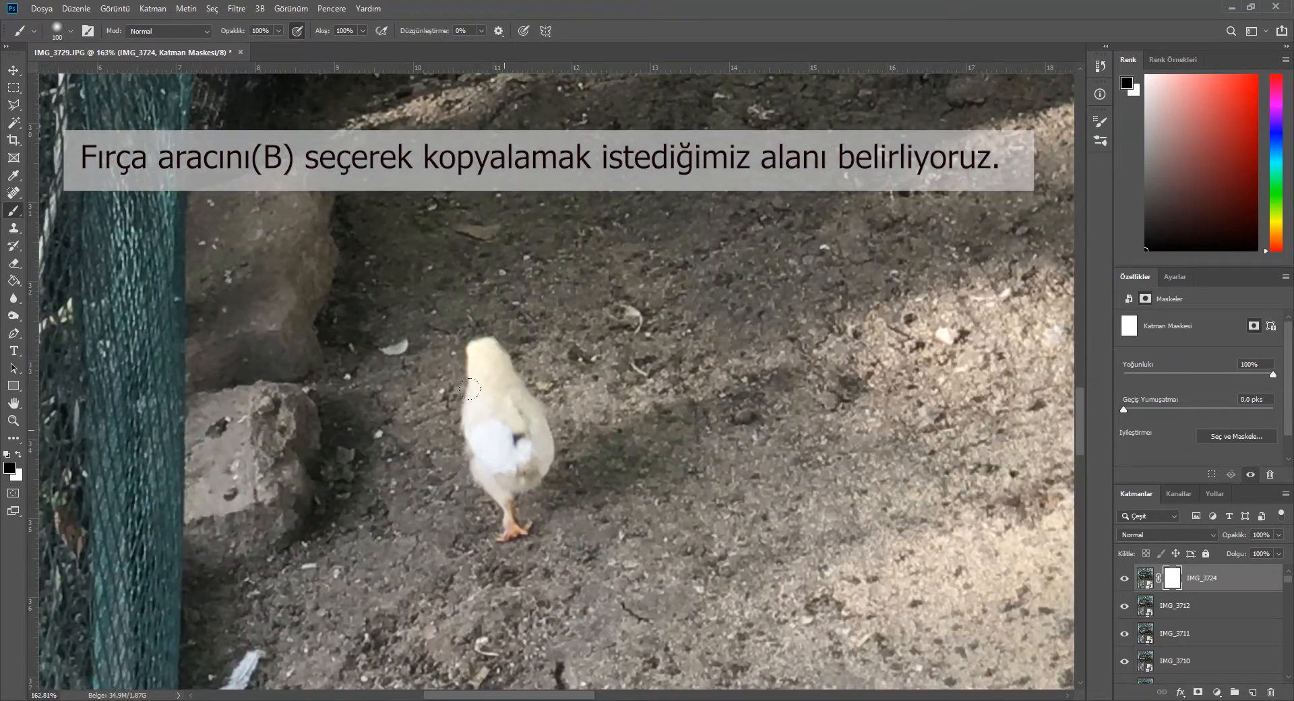
mouse_move(456, 337)
mouse_down()
mouse_move(499, 404)
mouse_move(512, 458)
mouse_move(461, 460)
mouse_up()
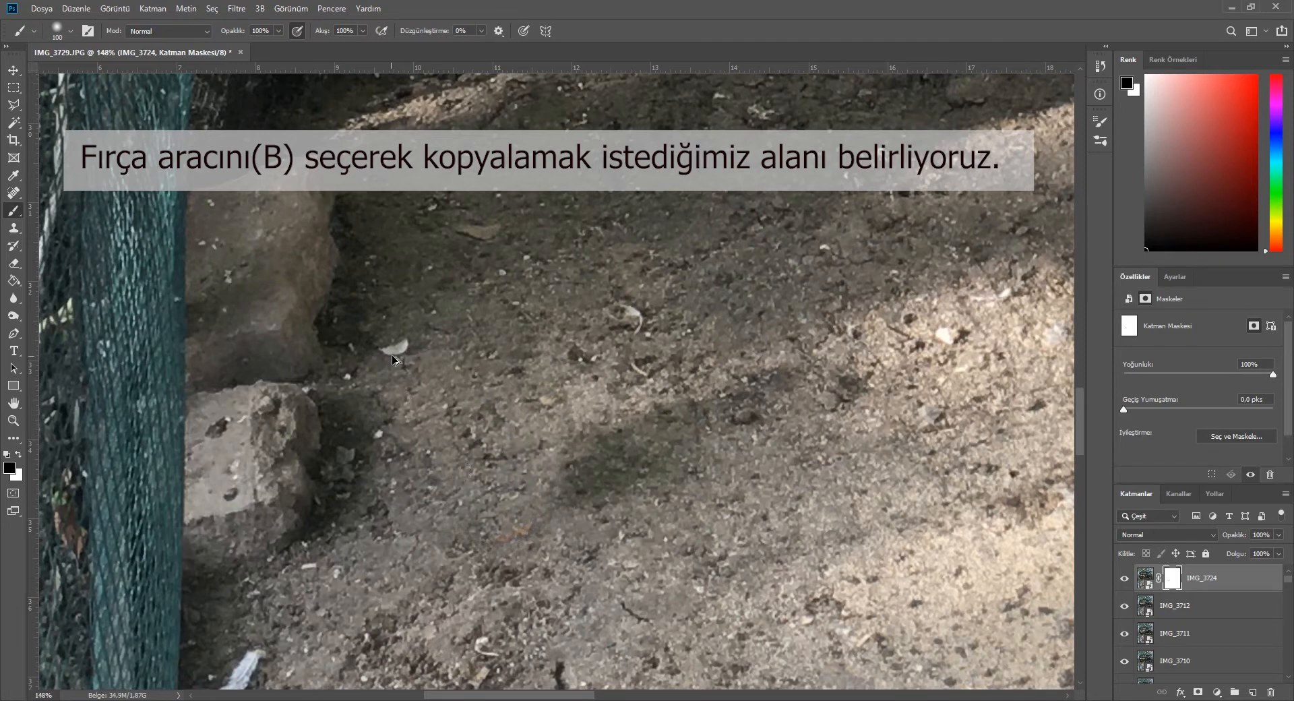
- Paint black on the IMG_3724 mask over the chick between the orange bowl and the blue feeder
scroll(394, 359, down, 5)
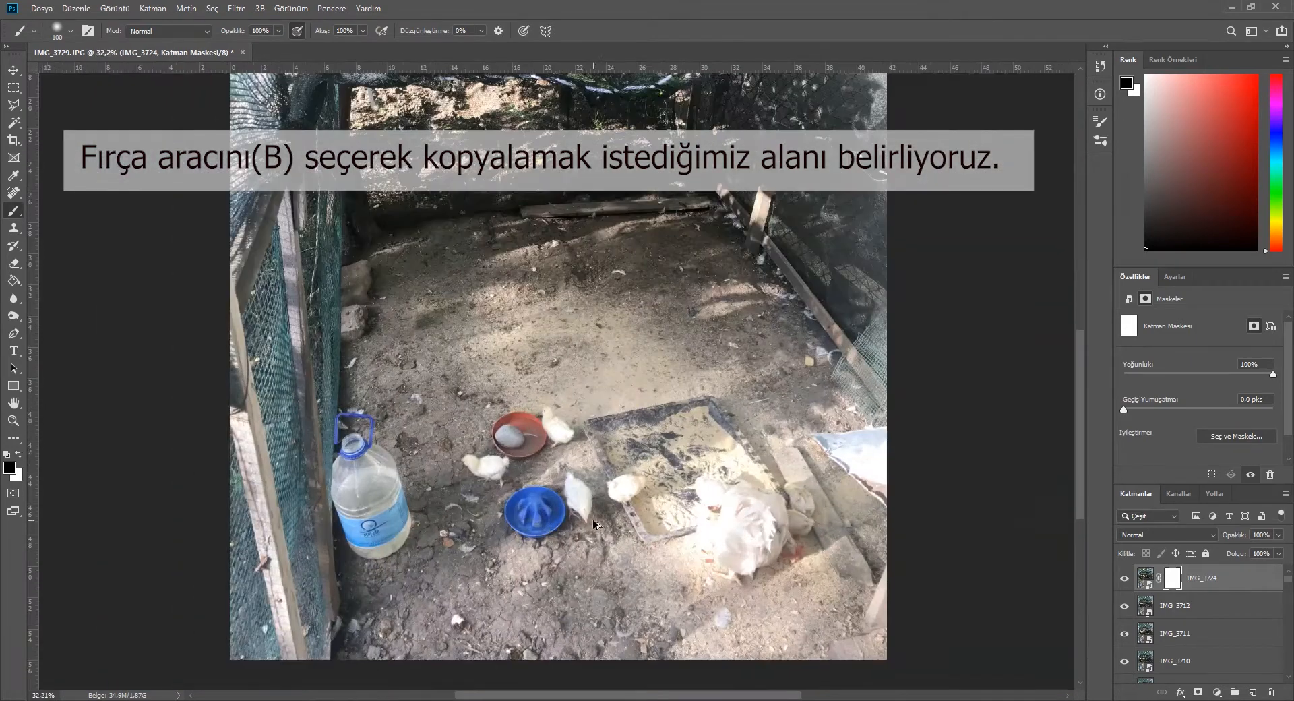
scroll(593, 523, up, 2)
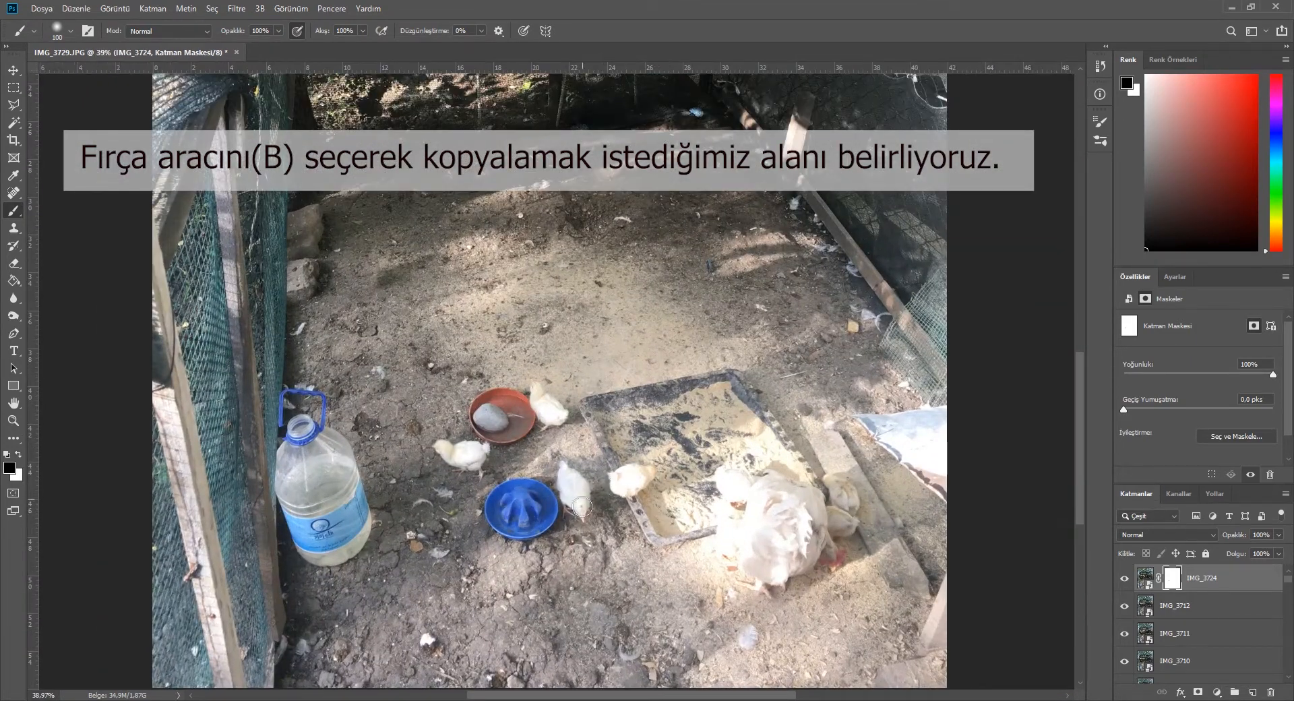
scroll(440, 450, up, 4)
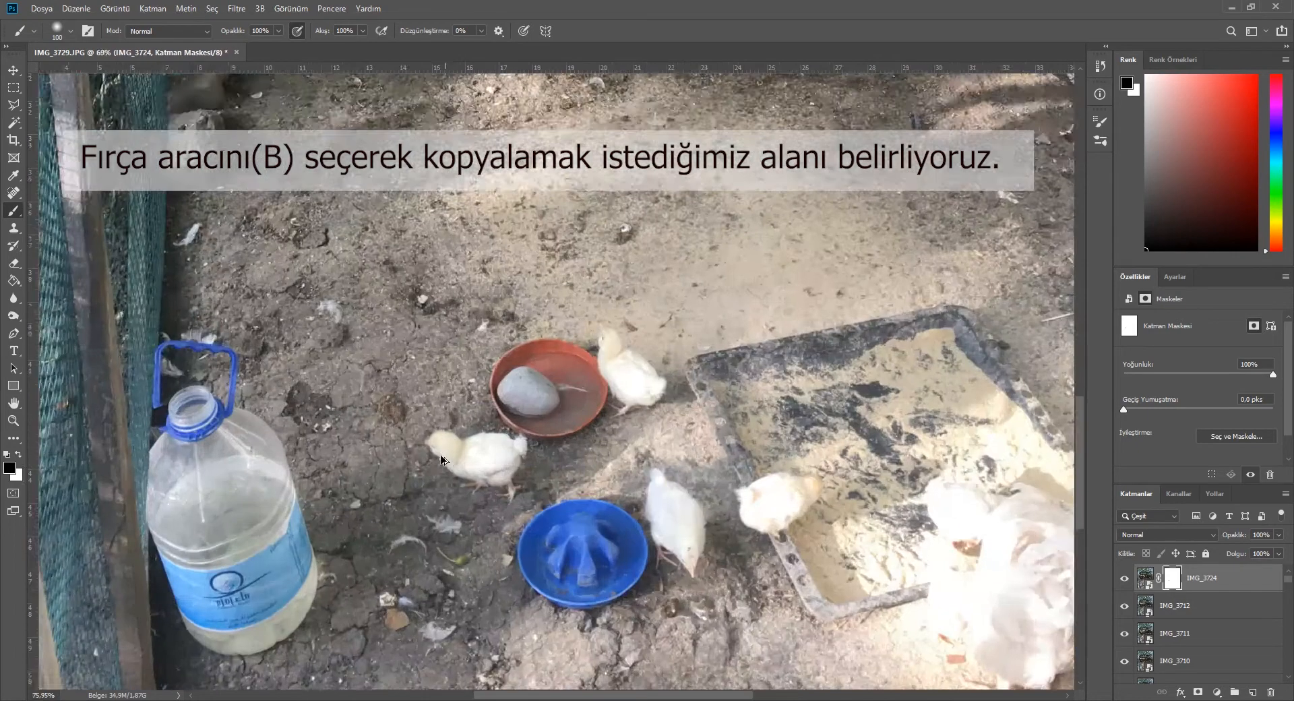
mouse_move(427, 428)
mouse_down()
mouse_move(458, 446)
mouse_move(533, 446)
mouse_move(510, 443)
mouse_move(497, 477)
mouse_move(475, 489)
mouse_move(499, 504)
mouse_up()
- Invert the IMG_3724 layer mask so only the painted chicks show from that layer
scroll(426, 485, down, 2)
scroll(465, 488, down, 1)
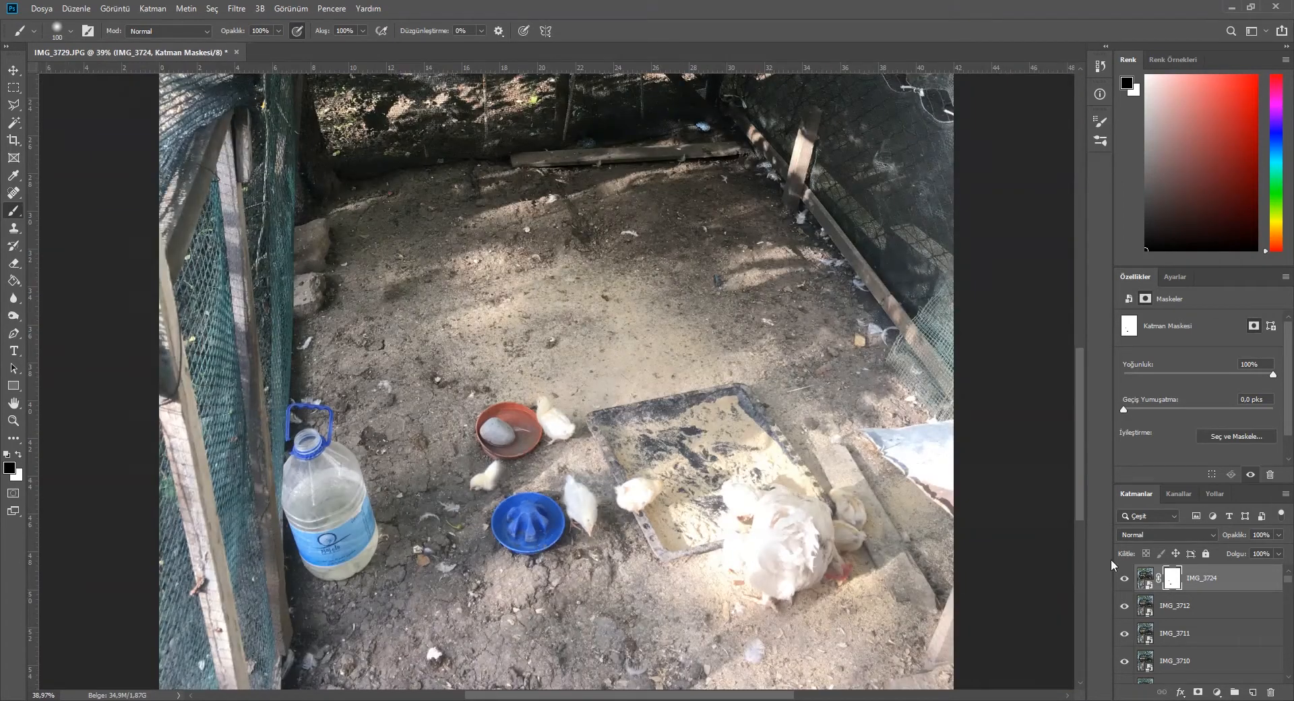
scroll(1241, 403, down, 1)
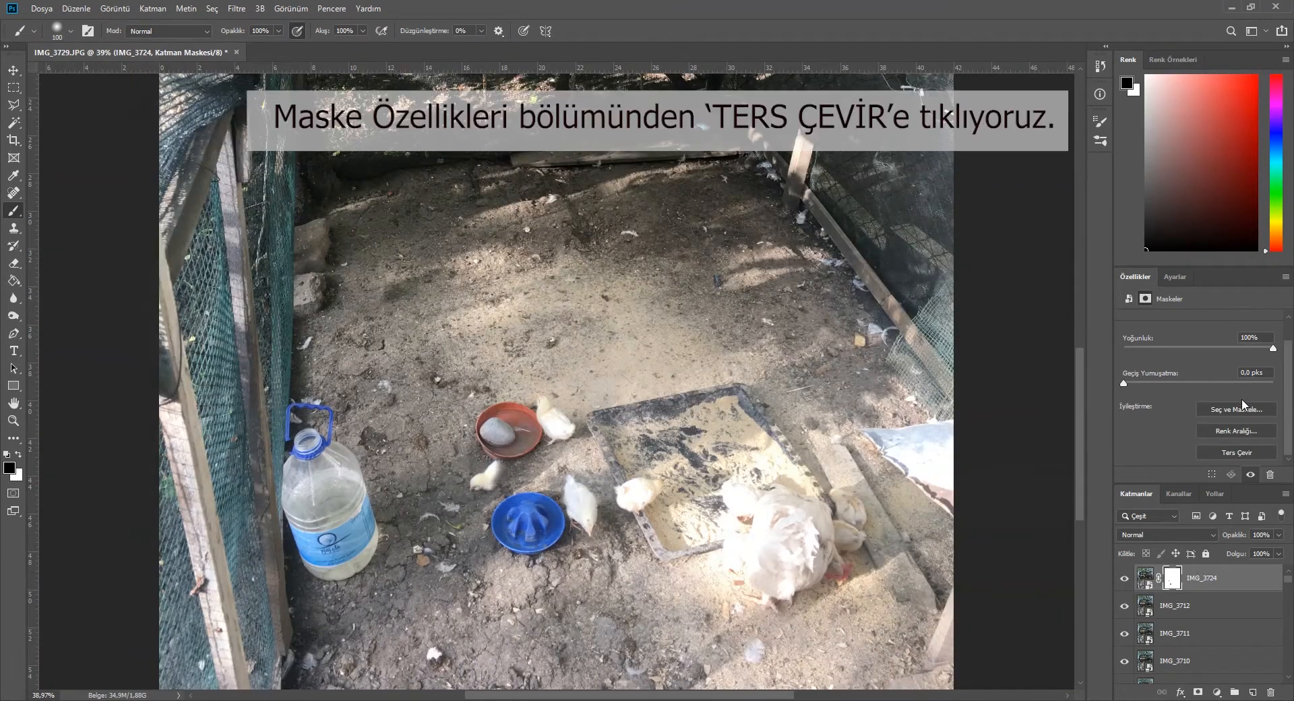
click(1229, 450)
- Refine the IMG_3724 mask with the Eraser where the two chicks overlap below the orange bowl, swapping black and white as needed
scroll(457, 469, up, 5)
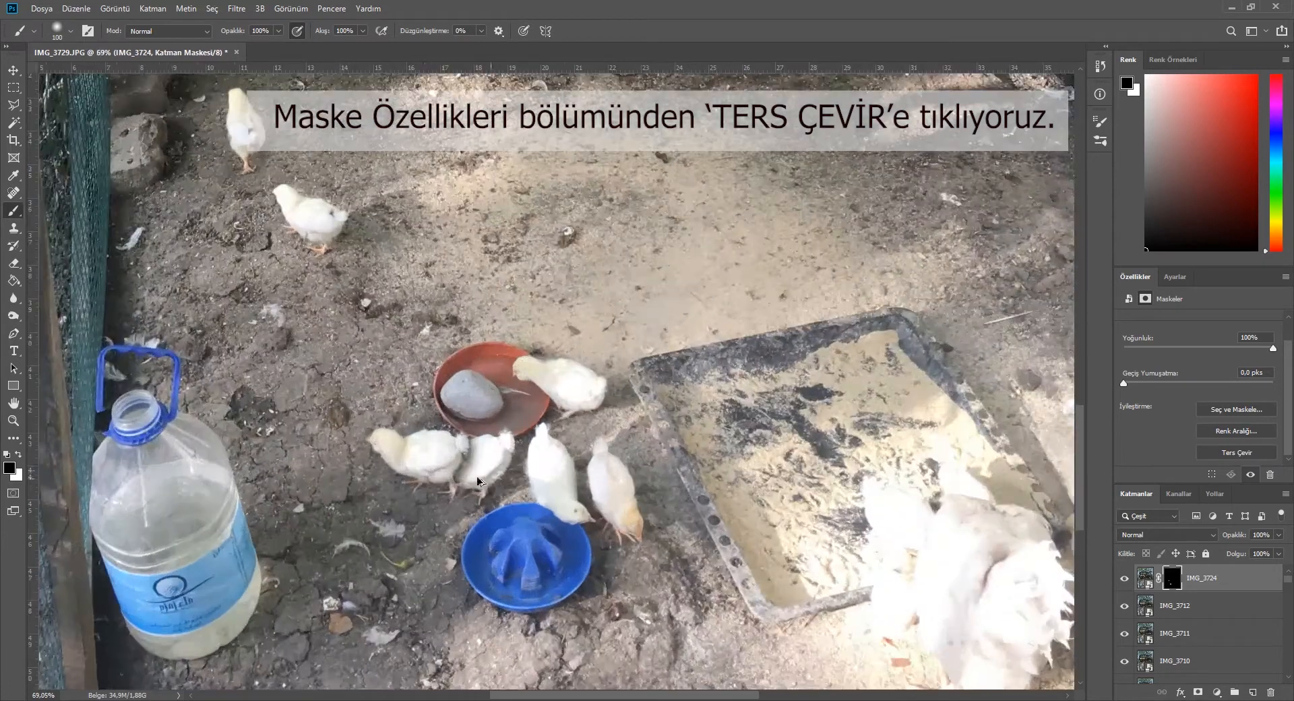
scroll(457, 470, up, 1)
key(e)
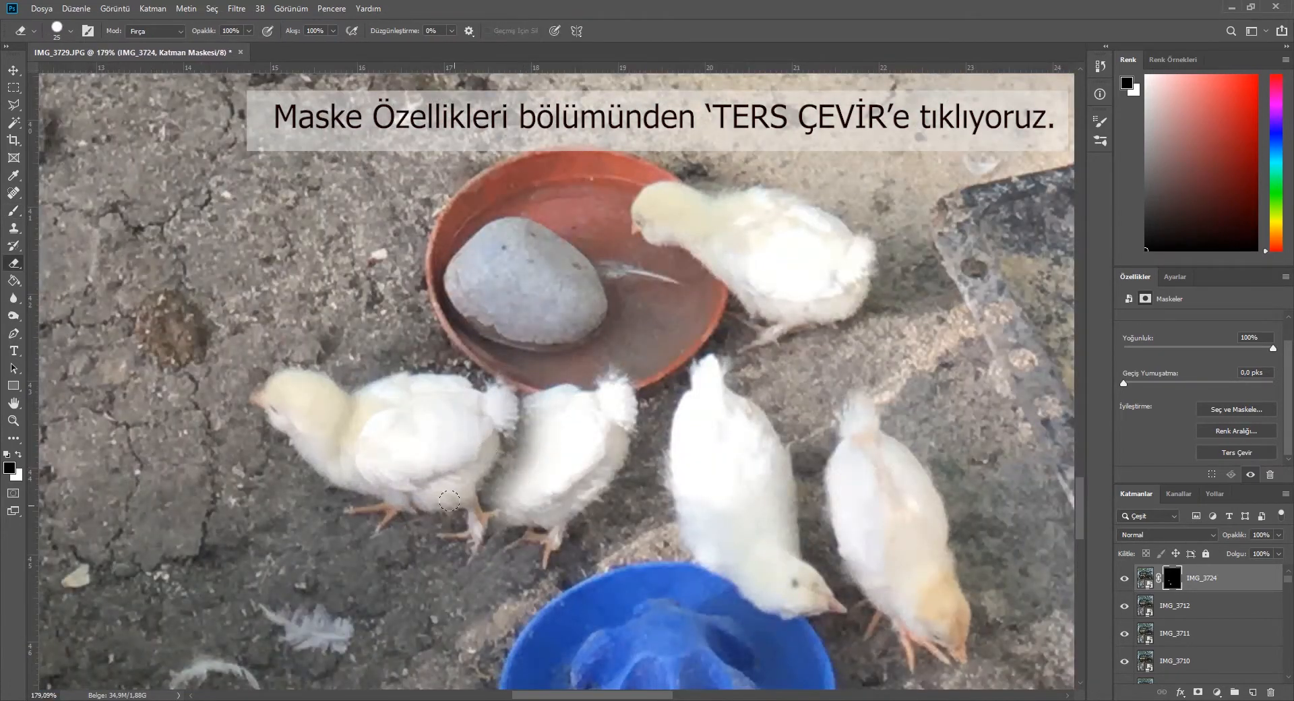
click(18, 454)
mouse_move(528, 507)
mouse_down()
mouse_move(475, 510)
mouse_move(459, 493)
mouse_move(425, 522)
mouse_move(427, 471)
mouse_move(491, 475)
mouse_move(525, 431)
mouse_move(512, 401)
mouse_move(455, 446)
mouse_move(473, 426)
mouse_up()
drag(416, 475, 395, 523)
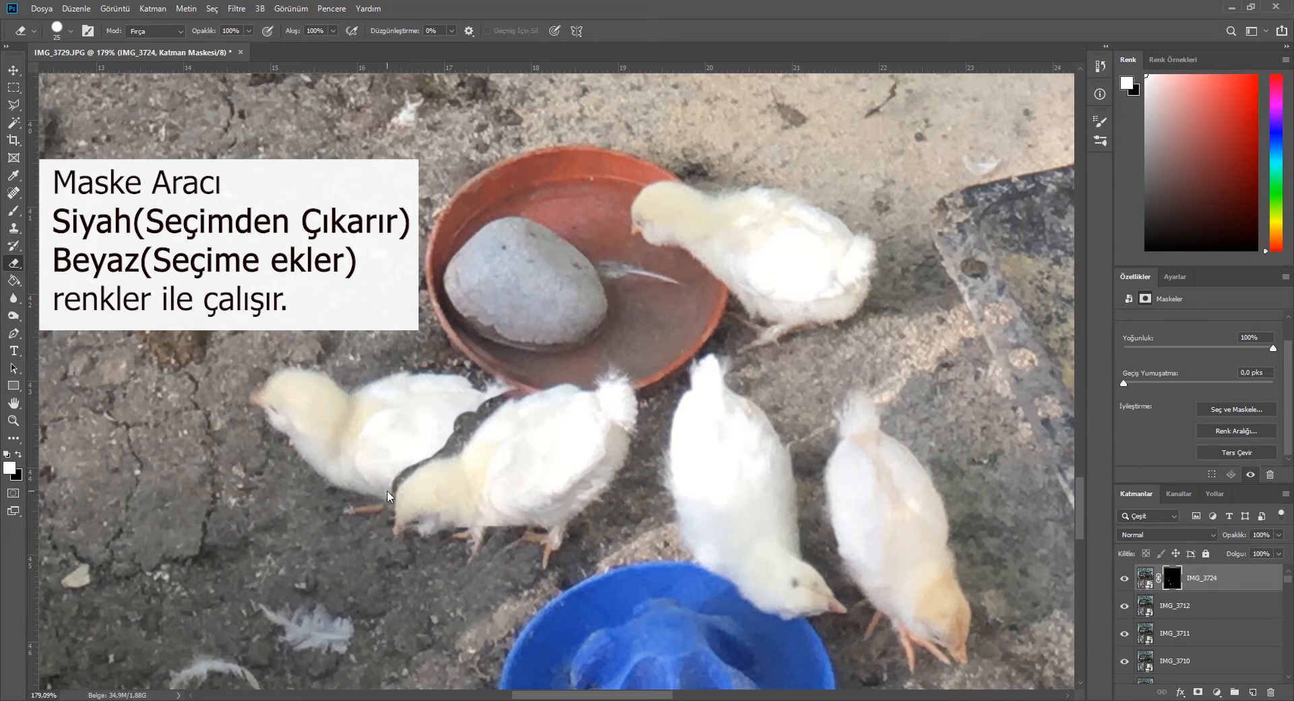
click(11, 451)
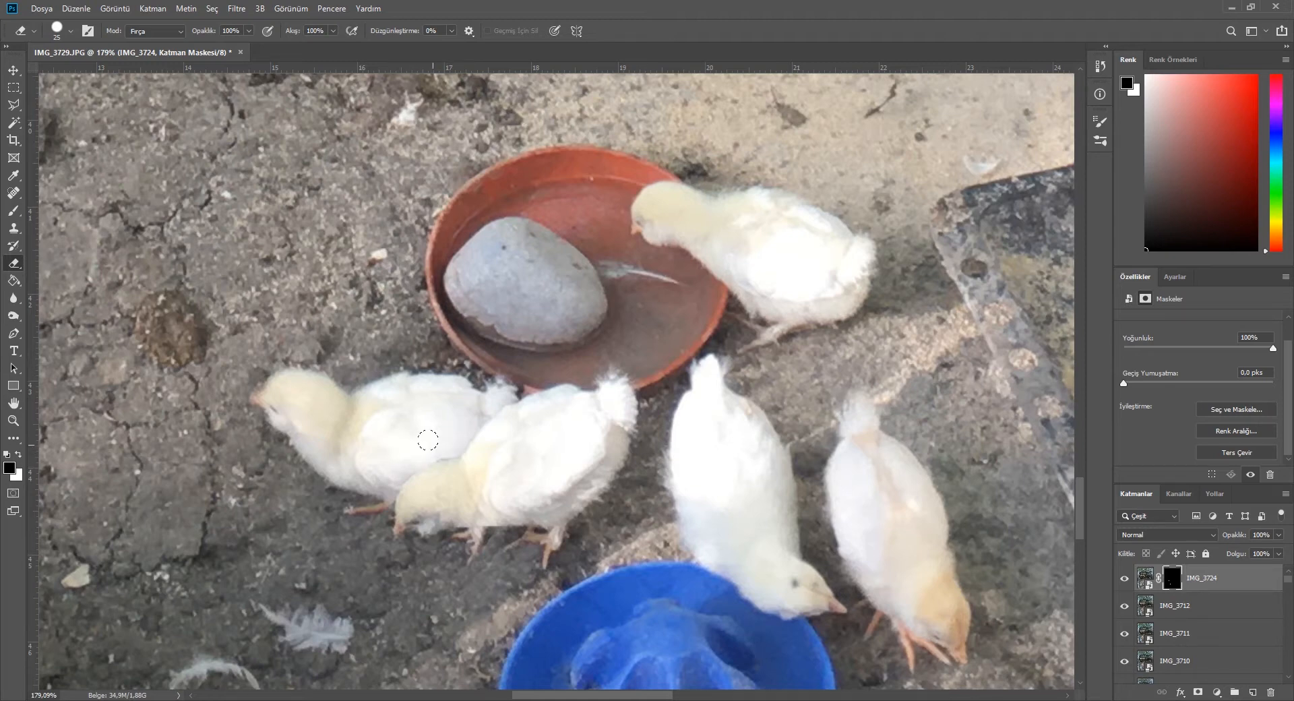
- With IMG_3724 hidden, add a layer mask to IMG_3712 and brush black over the chick on the open ground
scroll(470, 377, down, 8)
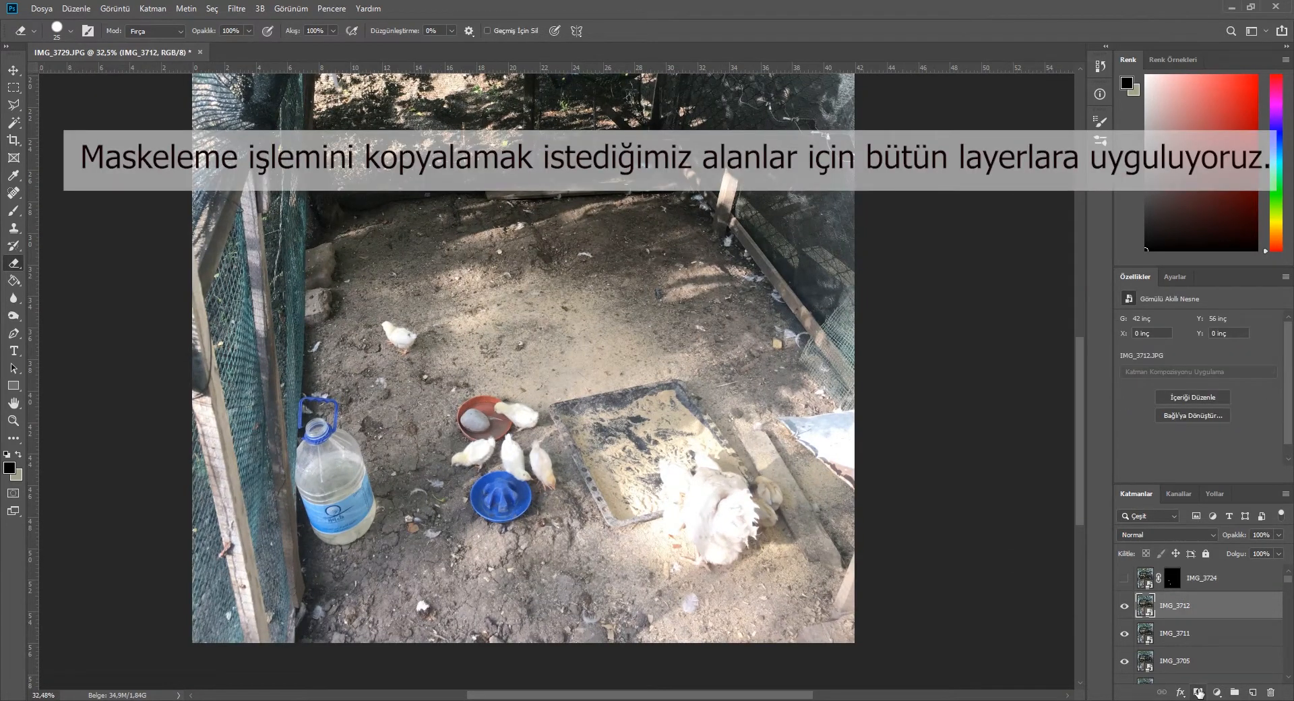
click(1199, 692)
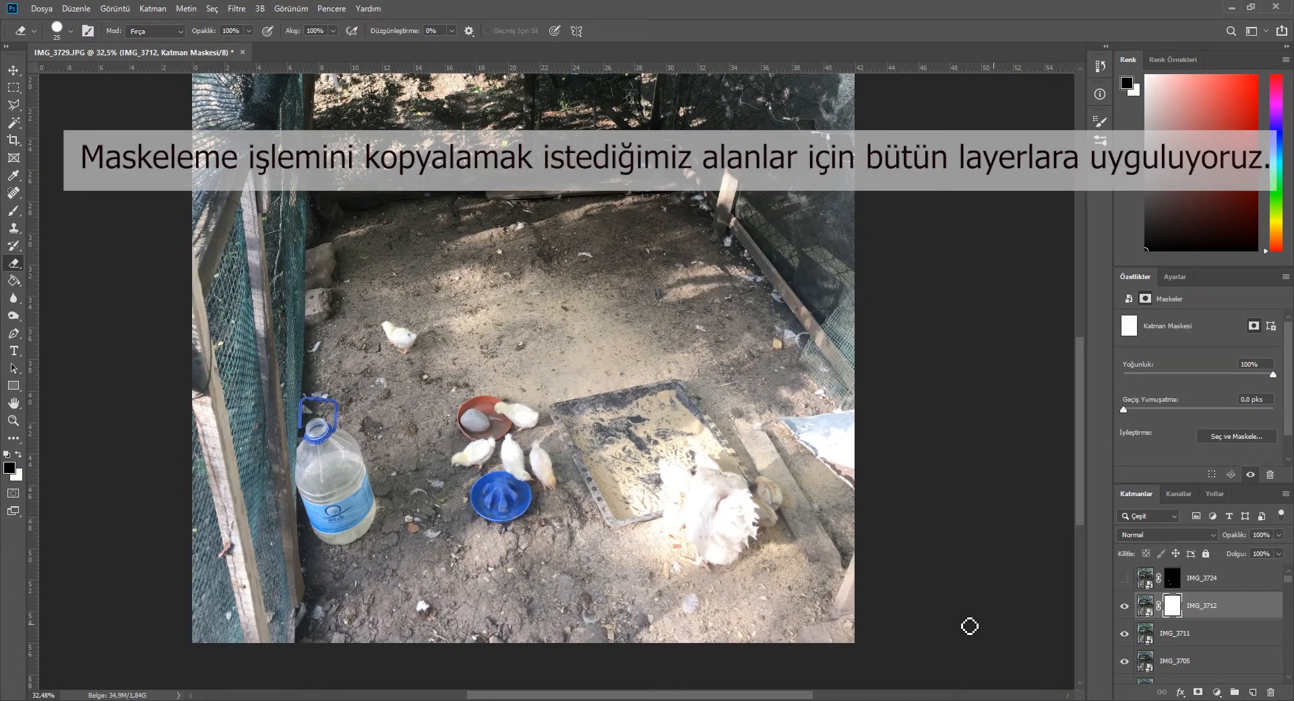
click(10, 466)
key(Escape)
click(14, 210)
scroll(446, 460, up, 3)
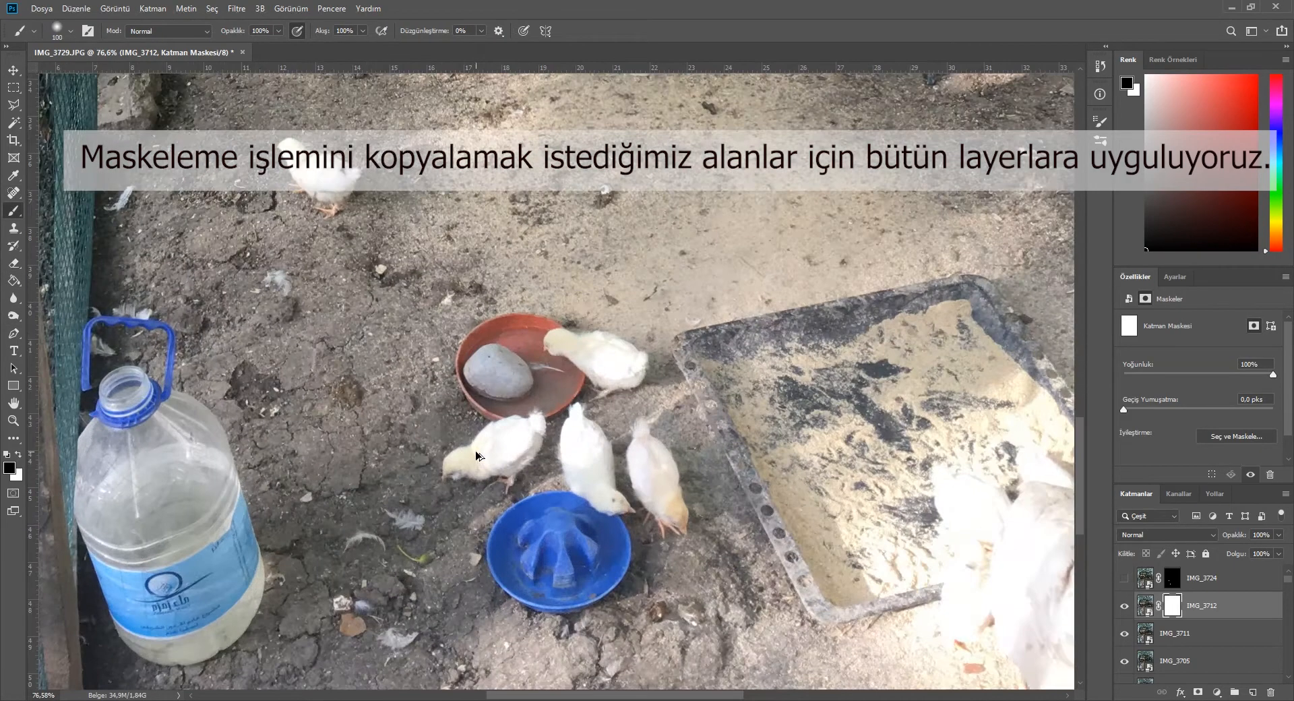
scroll(289, 144, up, 4)
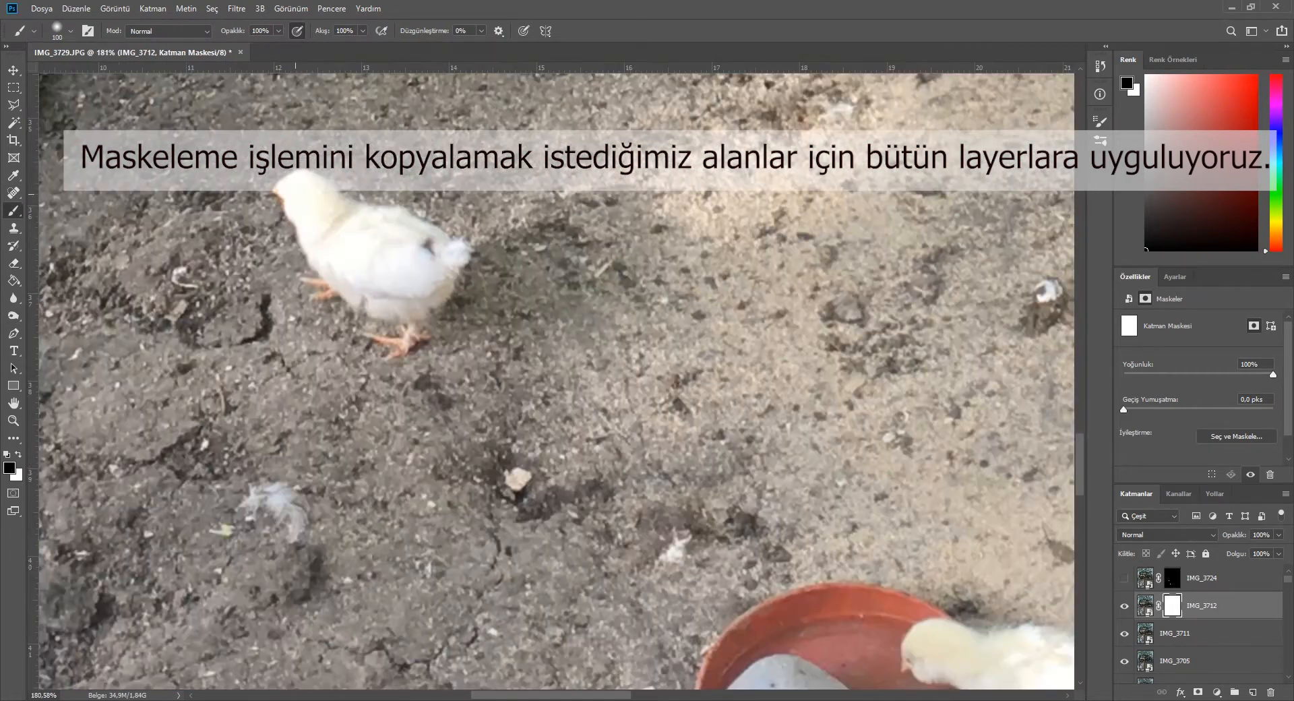
mouse_move(302, 196)
mouse_down()
mouse_move(313, 270)
mouse_move(364, 209)
mouse_move(445, 256)
mouse_move(369, 291)
mouse_up()
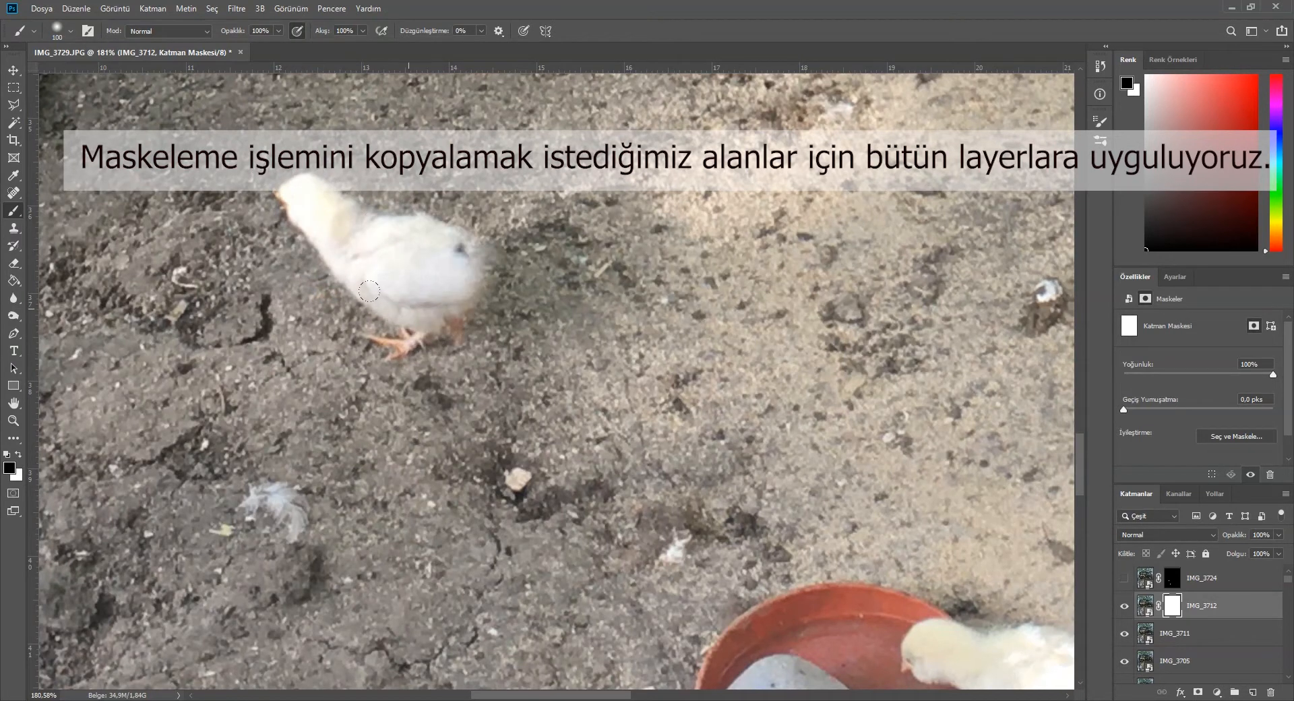
- Delete layers IMG_3711 and IMG_3705, and paint black on the IMG_3712 mask over the chick below the orange bowl
click(1197, 638)
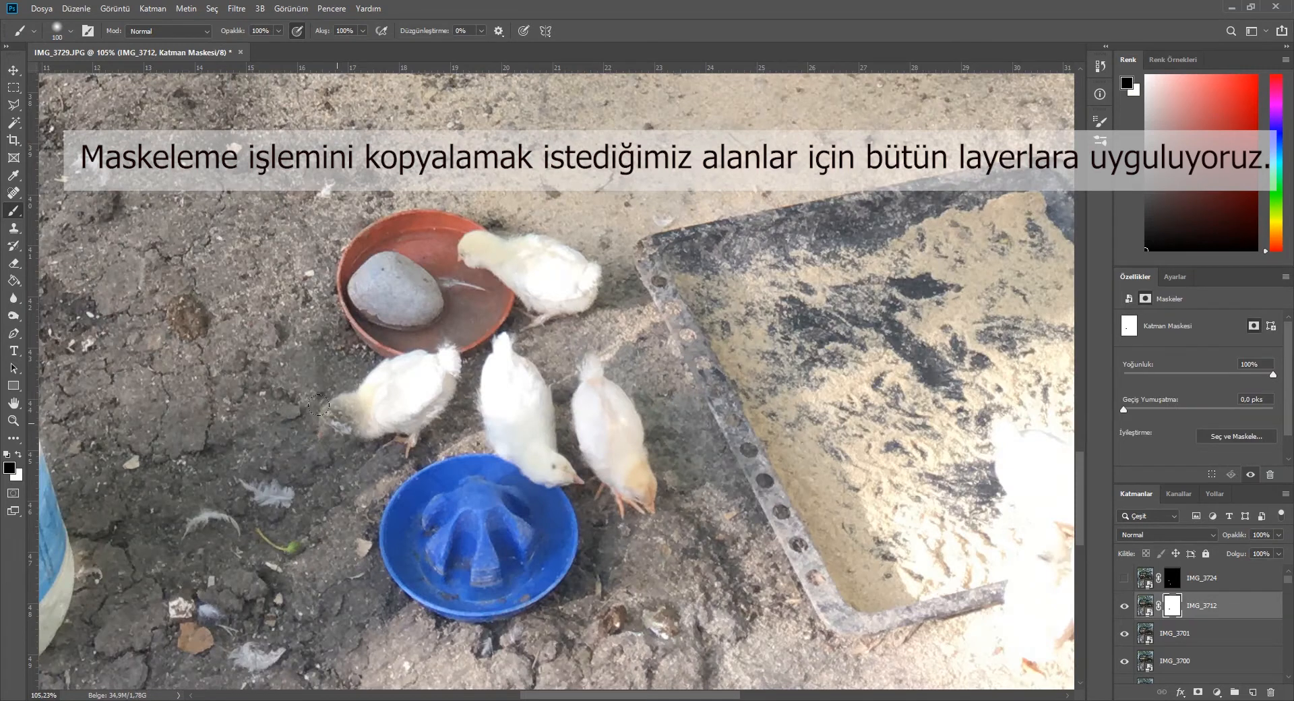
mouse_move(337, 404)
mouse_down()
mouse_move(373, 396)
mouse_move(419, 355)
mouse_up()
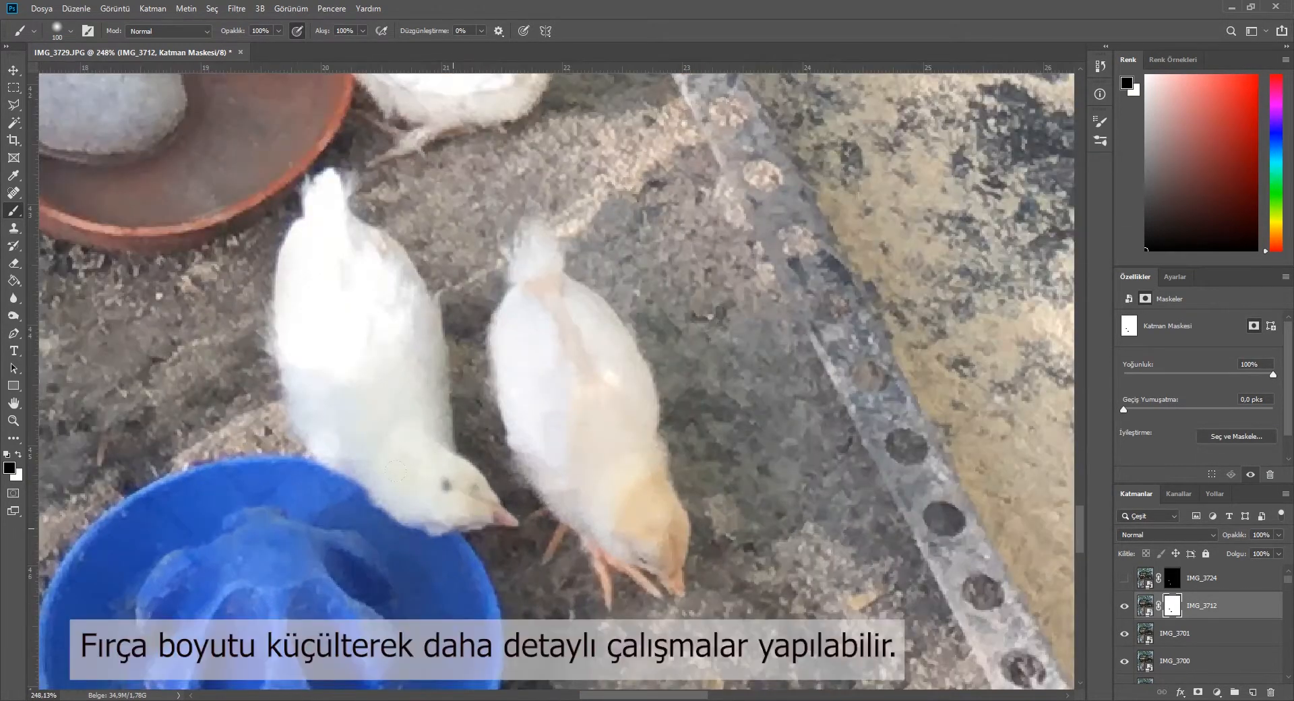
- Undo the oversized stroke, reduce the brush size to 50 px and mask the chick leaning over the blue feeder on IMG_3712
mouse_move(458, 499)
mouse_down()
mouse_move(384, 461)
mouse_move(475, 464)
mouse_move(456, 501)
mouse_move(344, 424)
mouse_move(300, 190)
mouse_move(405, 310)
mouse_move(431, 404)
mouse_move(465, 404)
mouse_move(391, 269)
mouse_up()
key(ctrl+z)
right_click(441, 506)
key(Return)
- Invert the IMG_3712 layer mask and make IMG_3724 visible again
scroll(390, 273, down, 5)
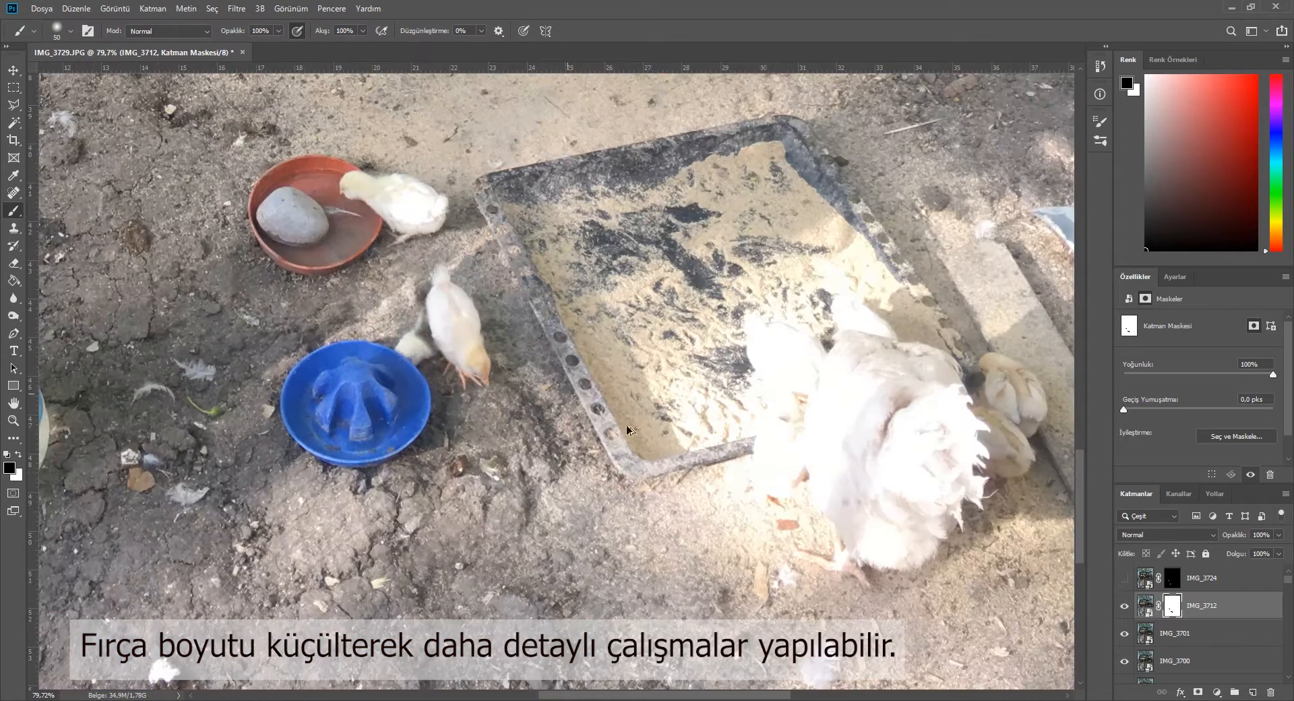
scroll(1261, 447, down, 1)
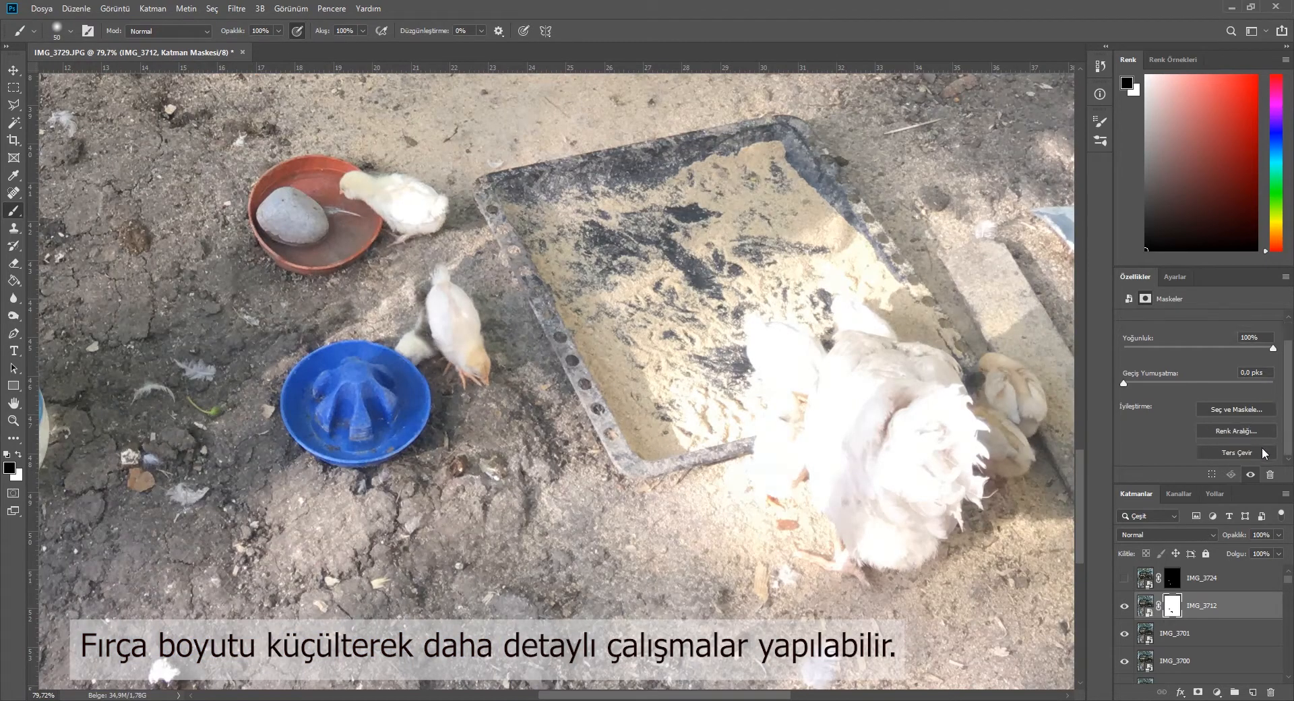
click(1226, 458)
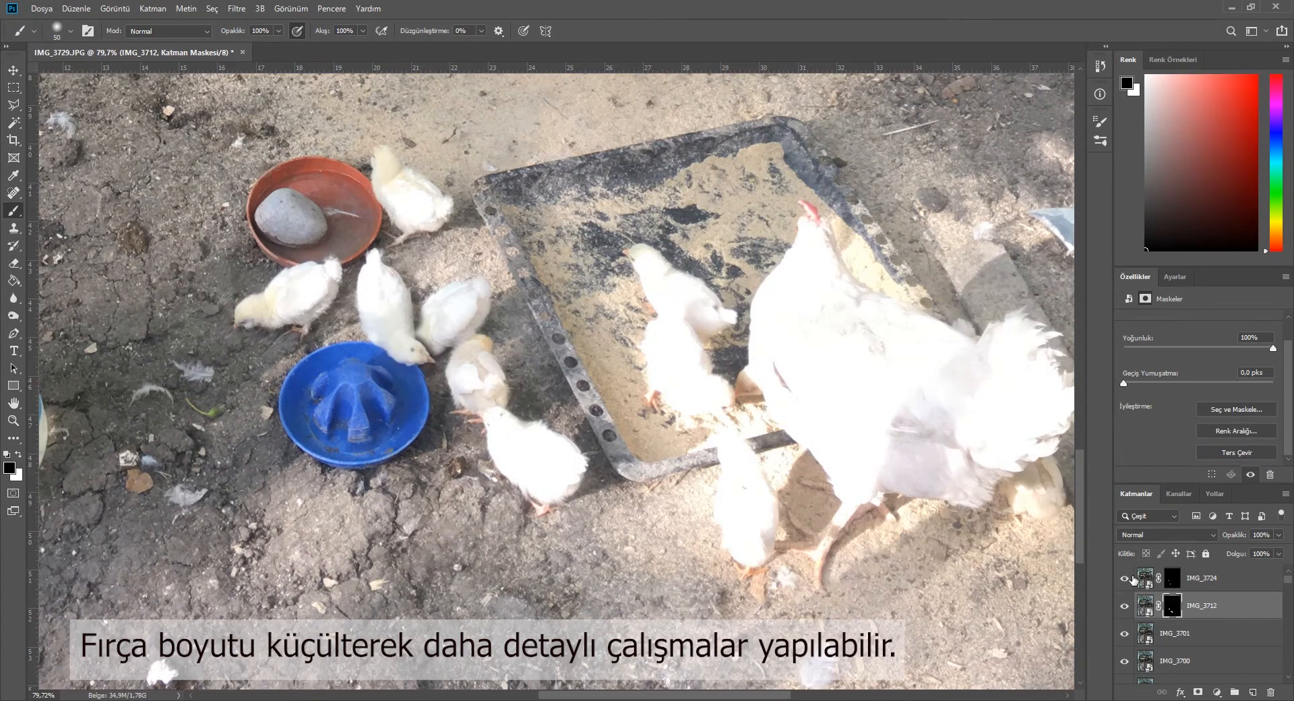
scroll(459, 401, down, 7)
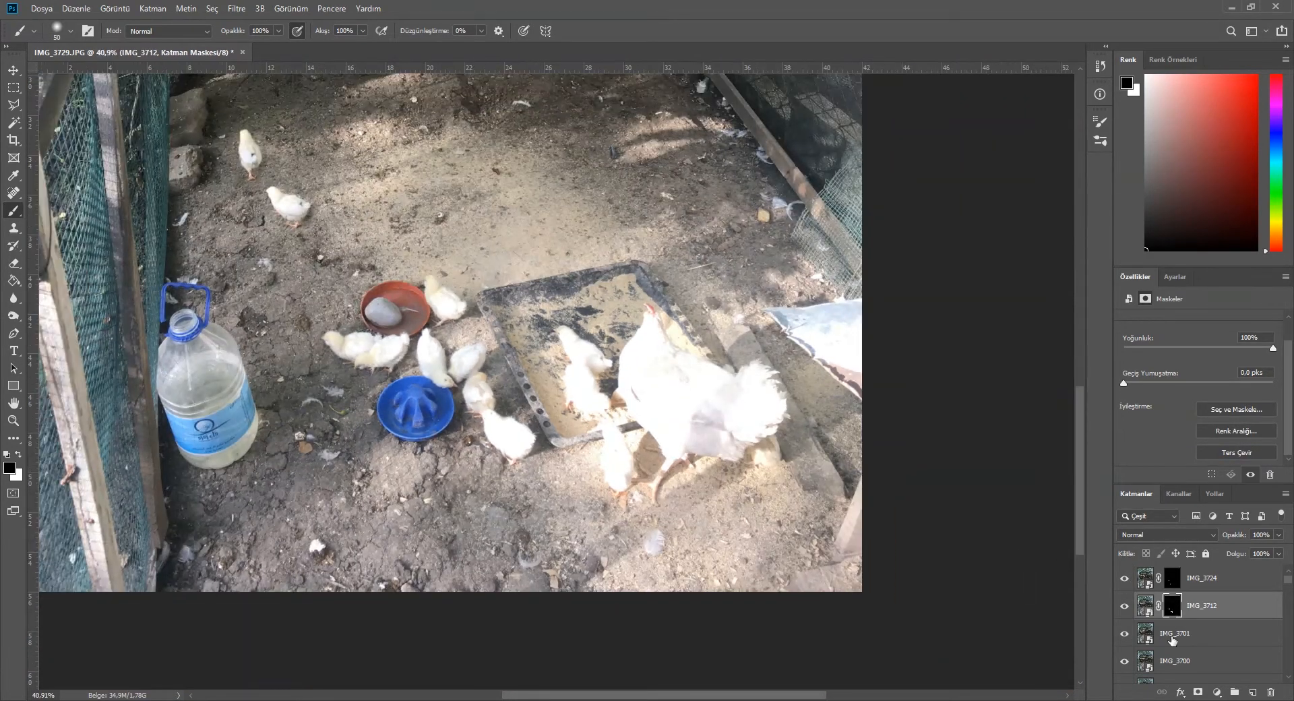
- Delete layers IMG_3701 and IMG_3700, and add a layer mask to IMG_3699
click(1172, 640)
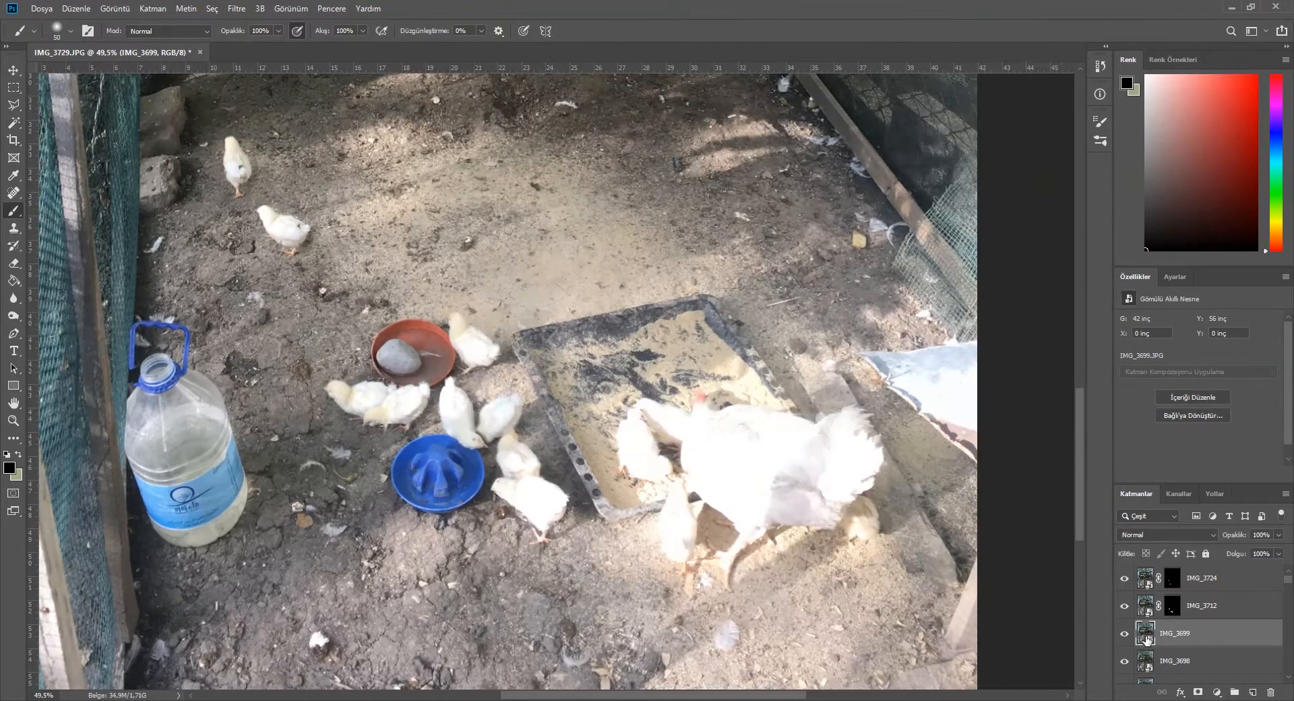
click(1197, 692)
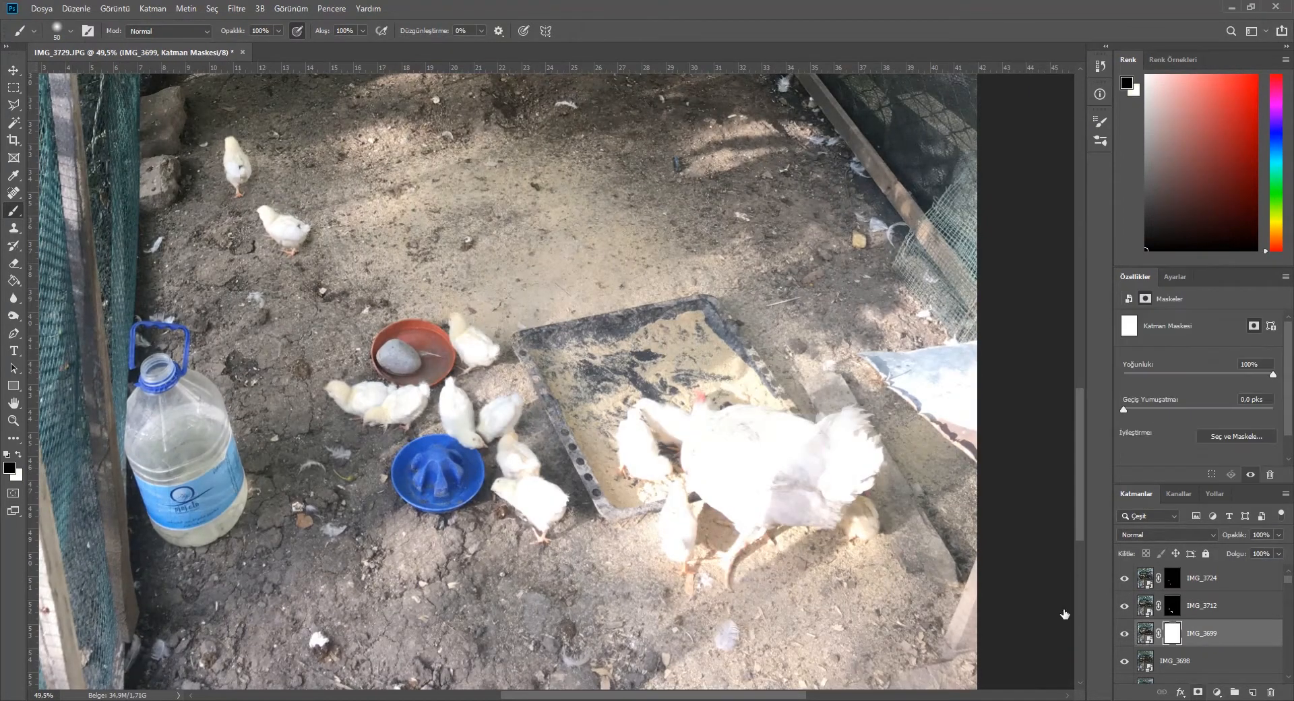
- Paint black on the IMG_3699 mask over the chicks between the blue feeder and the feed tray
drag(516, 516, 599, 510)
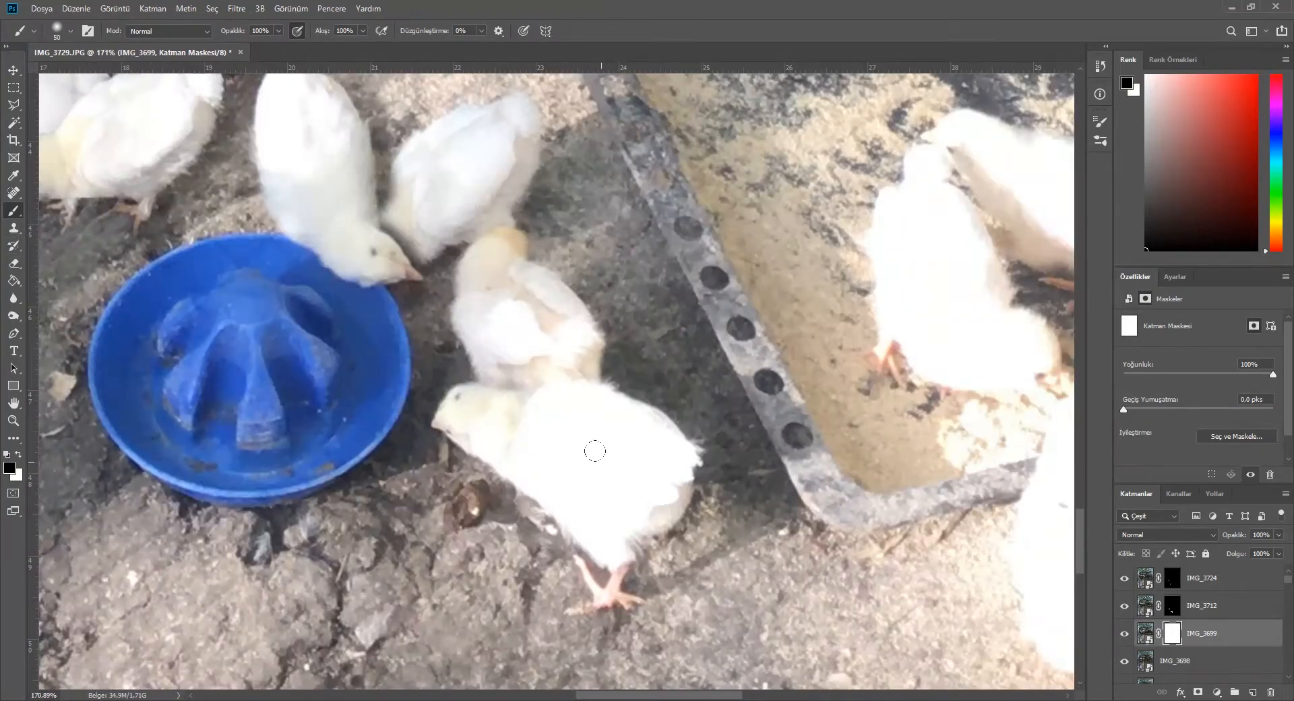
mouse_move(595, 450)
mouse_down()
mouse_move(667, 485)
mouse_move(519, 391)
mouse_move(471, 254)
mouse_move(573, 485)
mouse_move(526, 539)
mouse_up()
scroll(526, 539, up, 2)
mouse_move(505, 215)
mouse_down()
mouse_move(512, 236)
mouse_move(404, 352)
mouse_move(458, 243)
mouse_up()
scroll(701, 485, down, 3)
scroll(701, 485, up, 1)
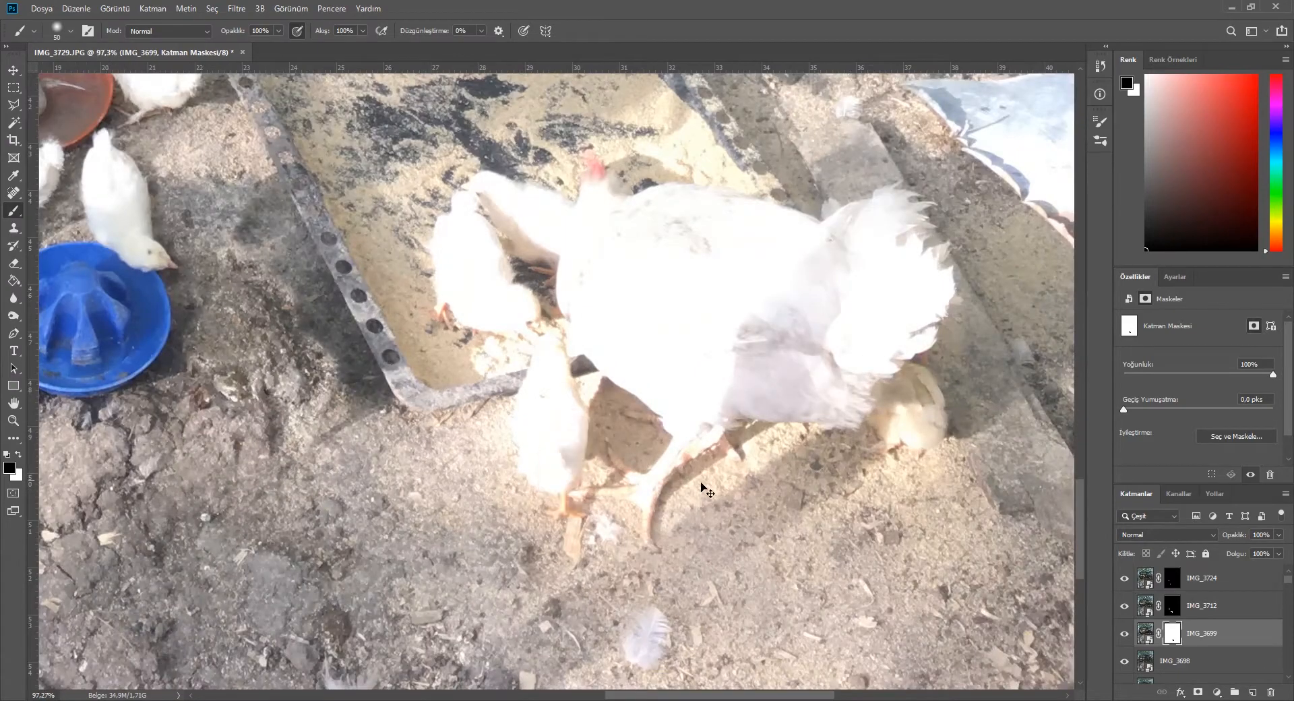
- Invert the IMG_3699 layer mask so only its painted chicks show
scroll(701, 485, down, 4)
scroll(1240, 432, down, 1)
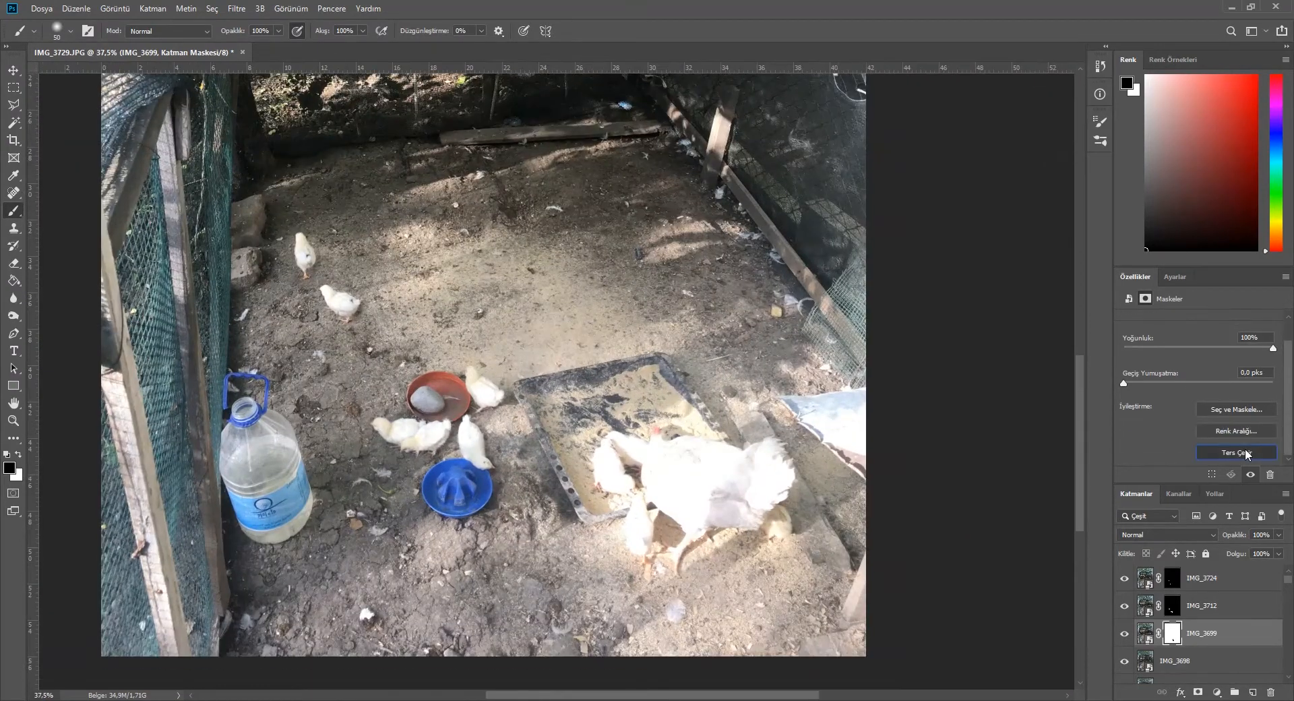
click(1248, 453)
- Toggle the visibility of IMG_3724 and IMG_3712 to check which chicks each layer contributes
scroll(835, 523, down, 1)
click(1125, 580)
click(1125, 580)
click(1124, 606)
click(1124, 605)
- Set the brush size to 28 px and trim the IMG_3712 mask with black around the chicks by the blue feeder
scroll(533, 465, up, 15)
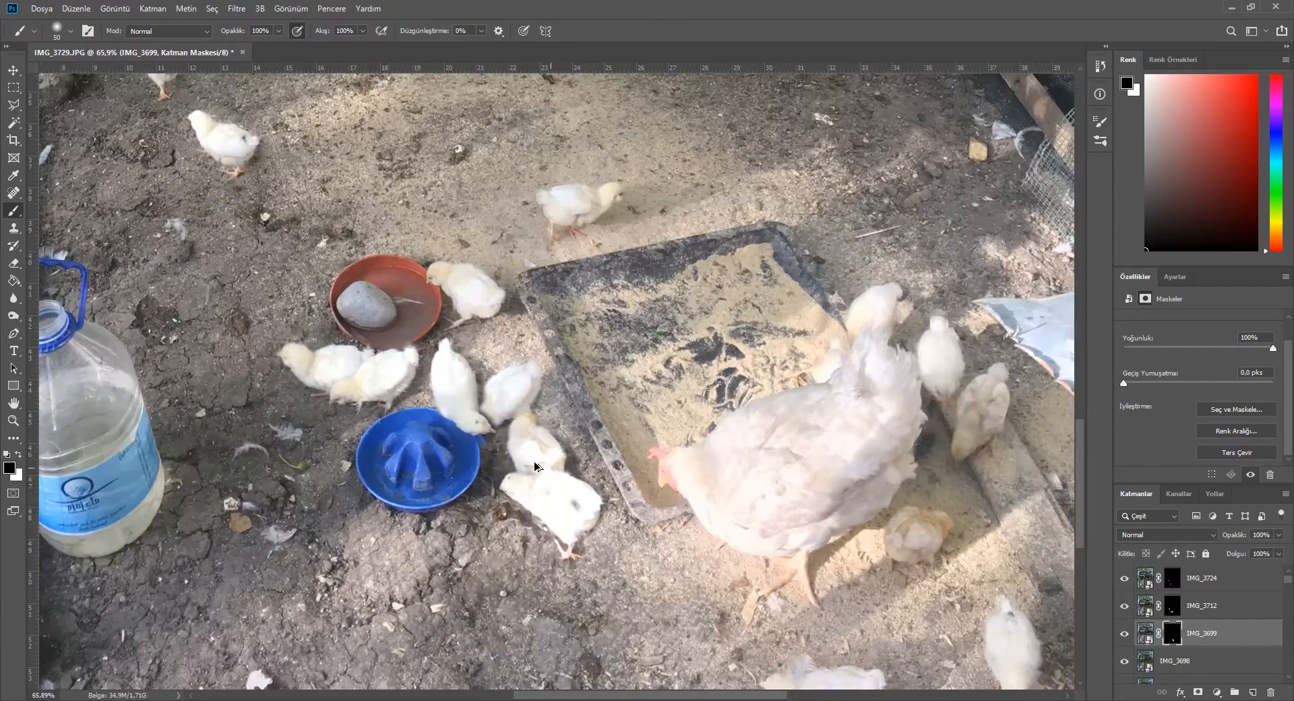
click(1172, 605)
scroll(490, 435, up, 3)
right_click(490, 435)
drag(588, 405, 580, 405)
drag(434, 356, 492, 441)
scroll(522, 430, down, 12)
scroll(607, 491, down, 13)
scroll(607, 491, up, 2)
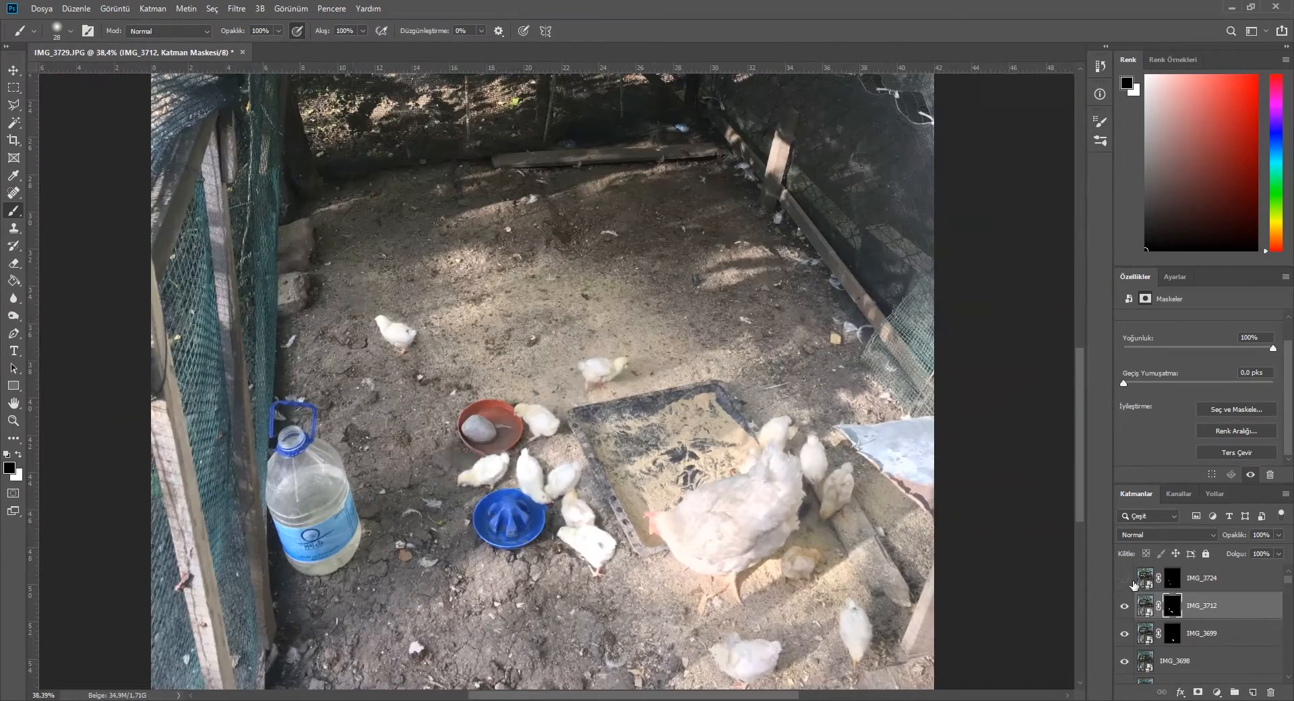
- Toggle the visibility of IMG_3699 to check its masked chicks
click(1123, 633)
click(1122, 637)
scroll(711, 465, down, 3)
scroll(1172, 610, down, 1)
- Select IMG_3698, compare the picture with and without it, and add a layer mask to it
click(1200, 633)
click(1123, 635)
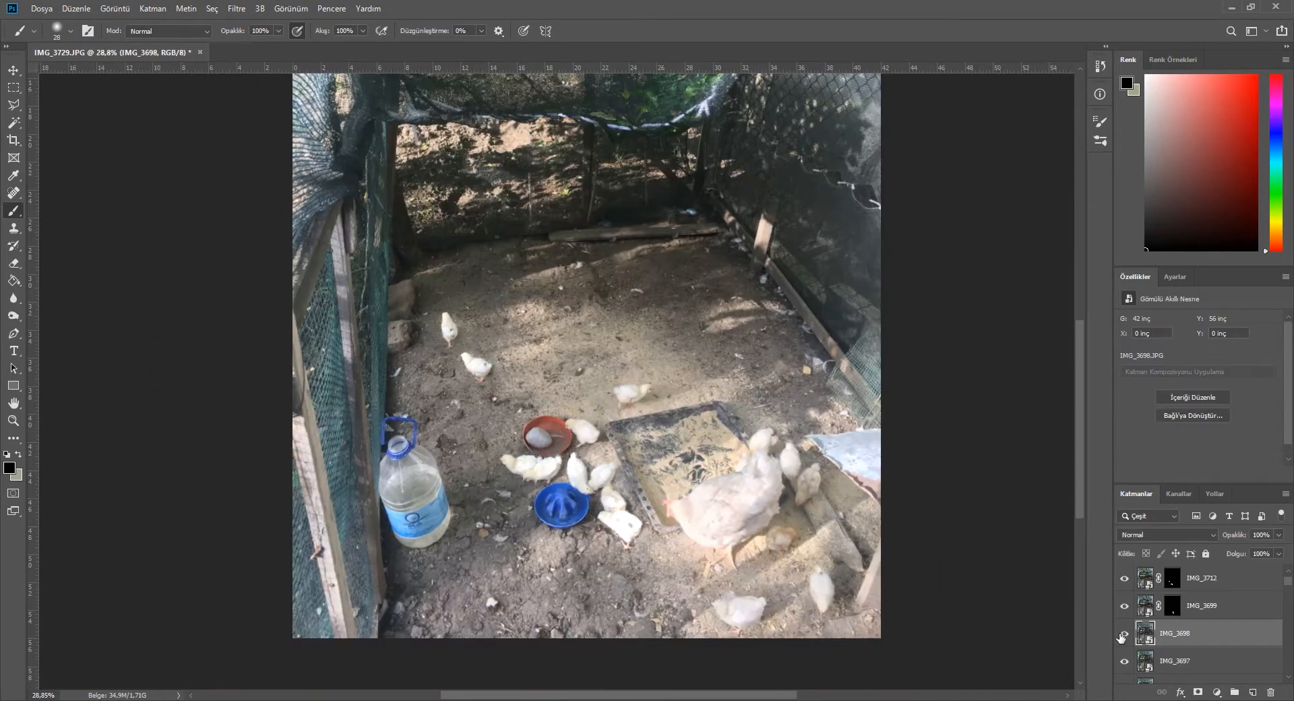
click(1123, 635)
click(1198, 692)
- Set the brush size to 44 px and paint black on the IMG_3698 mask over the two chicks below the hen
scroll(849, 620, up, 7)
scroll(844, 620, up, 3)
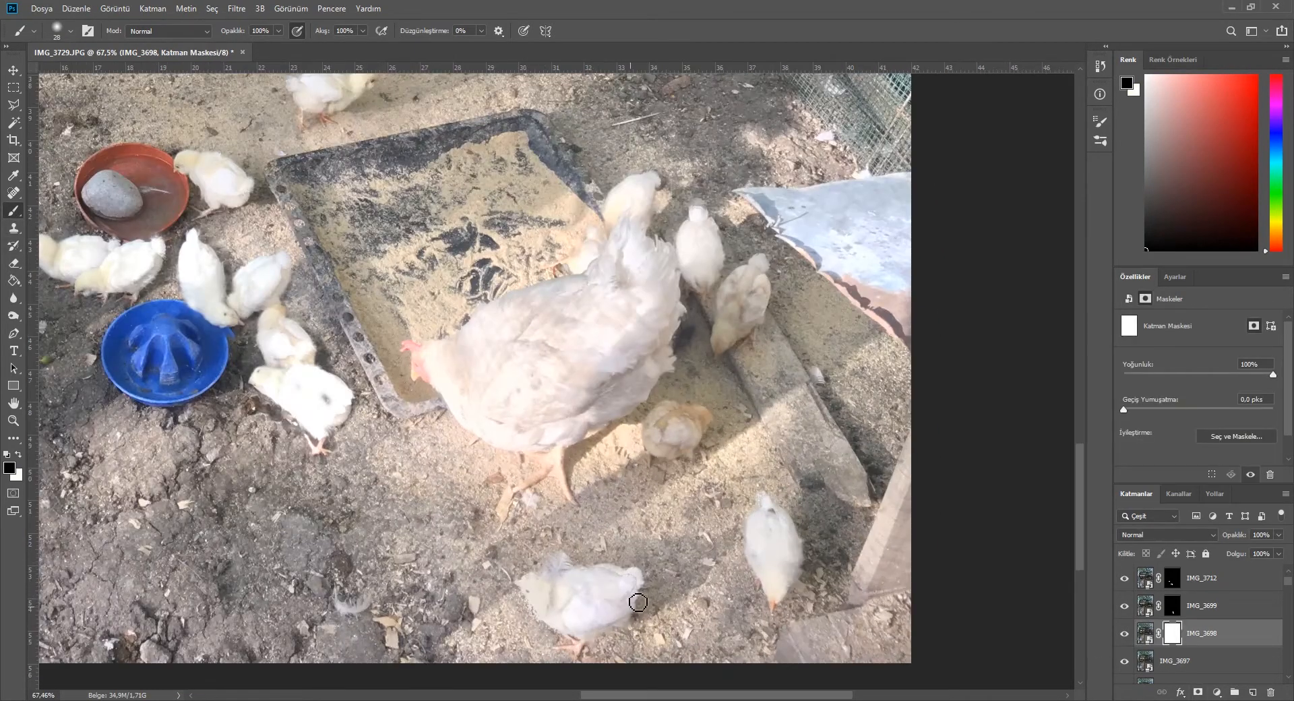
right_click(644, 579)
click(726, 515)
mouse_move(628, 579)
mouse_down()
mouse_move(617, 616)
mouse_move(563, 645)
mouse_move(542, 603)
mouse_move(570, 562)
mouse_move(554, 589)
mouse_move(593, 592)
mouse_up()
scroll(815, 564, up, 2)
mouse_move(766, 619)
mouse_down()
mouse_move(792, 574)
mouse_move(765, 494)
mouse_move(786, 556)
mouse_up()
scroll(765, 532, down, 3)
scroll(199, 81, up, 2)
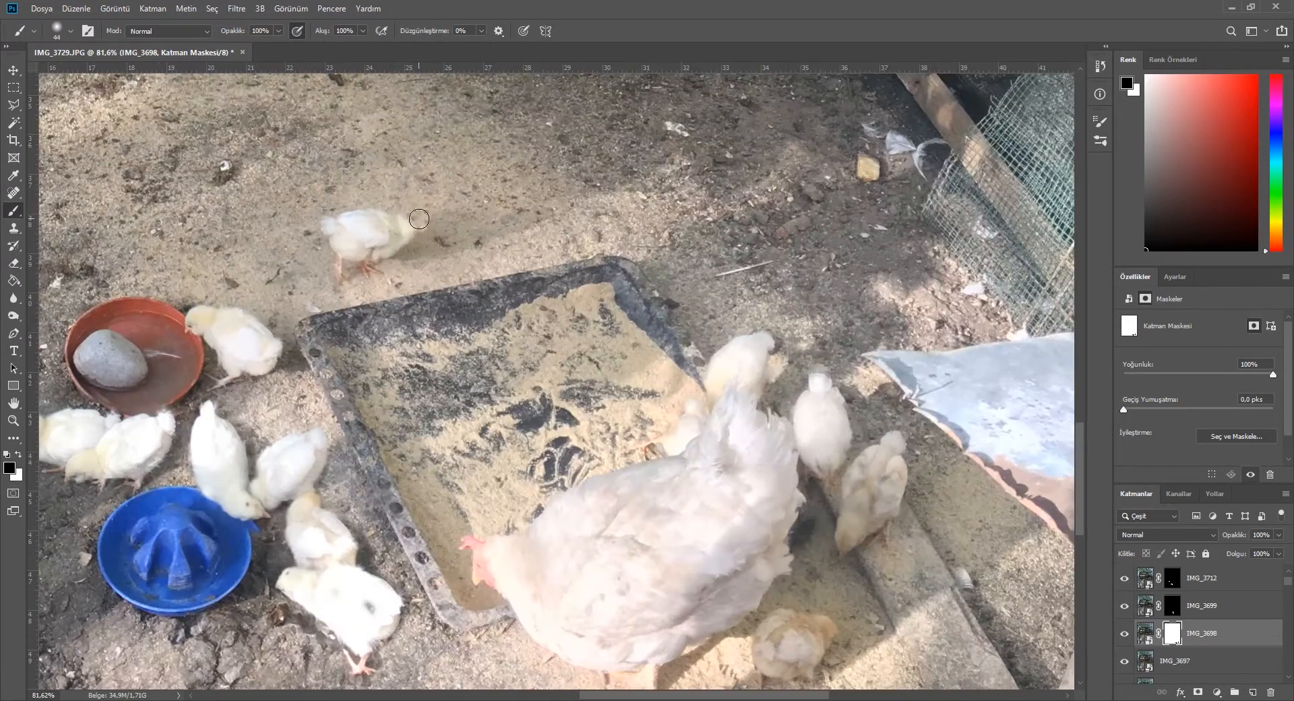
- Paint black over the chick above the tray and the chicks behind the hen on the IMG_3698 mask, and invert the mask
mouse_move(407, 219)
mouse_down()
mouse_move(349, 260)
mouse_move(350, 212)
mouse_up()
scroll(516, 576, down, 2)
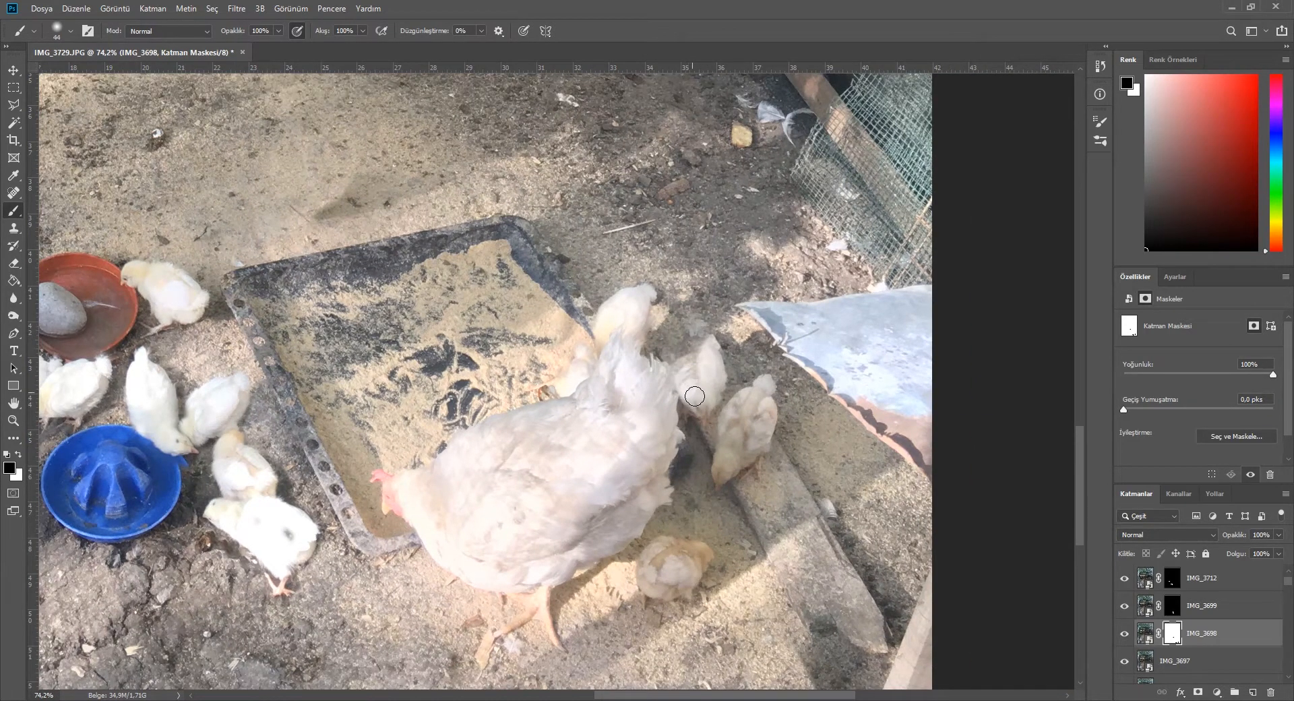
mouse_move(695, 396)
mouse_down()
mouse_move(698, 412)
mouse_move(721, 341)
mouse_up()
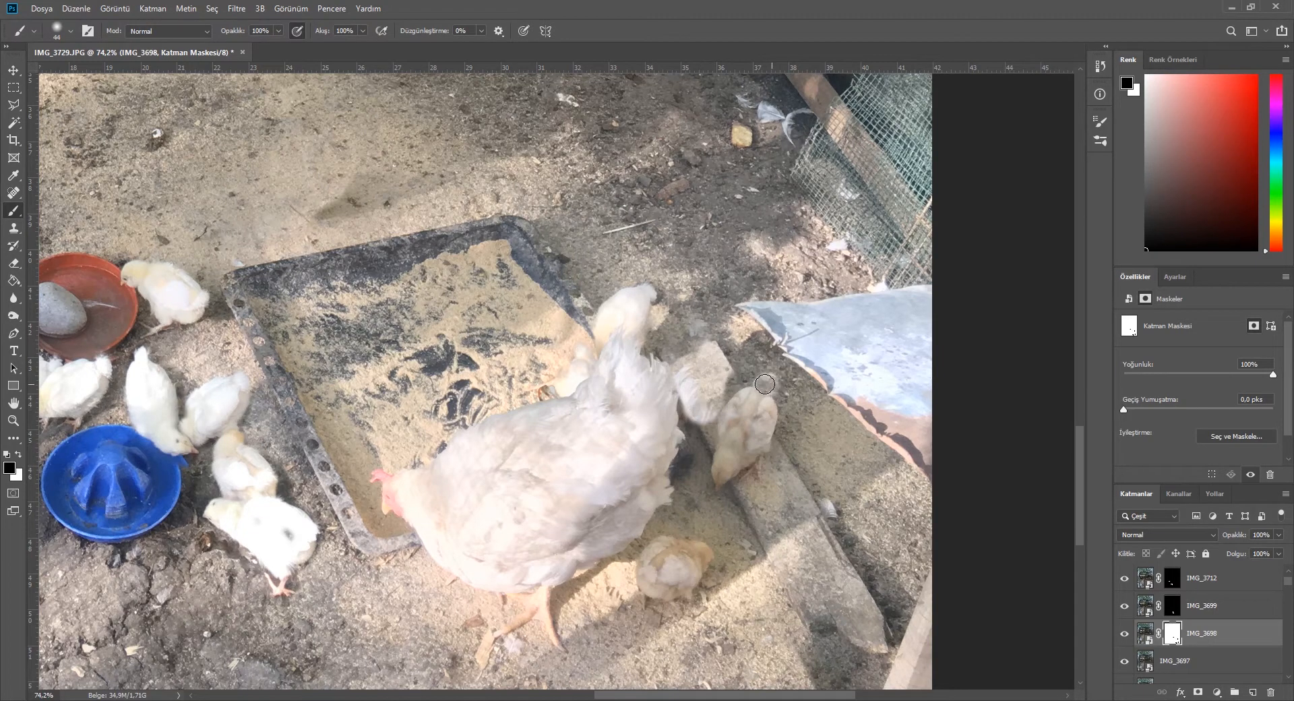
mouse_move(764, 384)
mouse_down()
mouse_move(721, 445)
mouse_move(762, 423)
mouse_up()
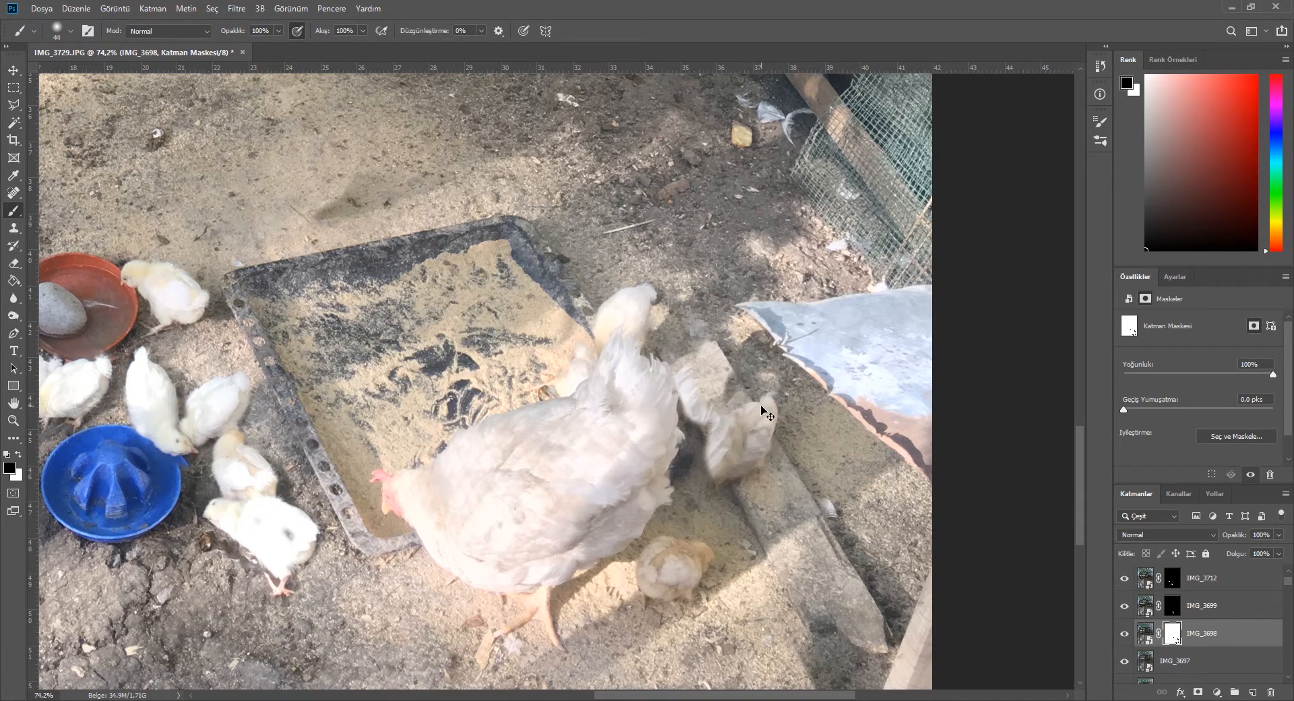
scroll(766, 415, down, 15)
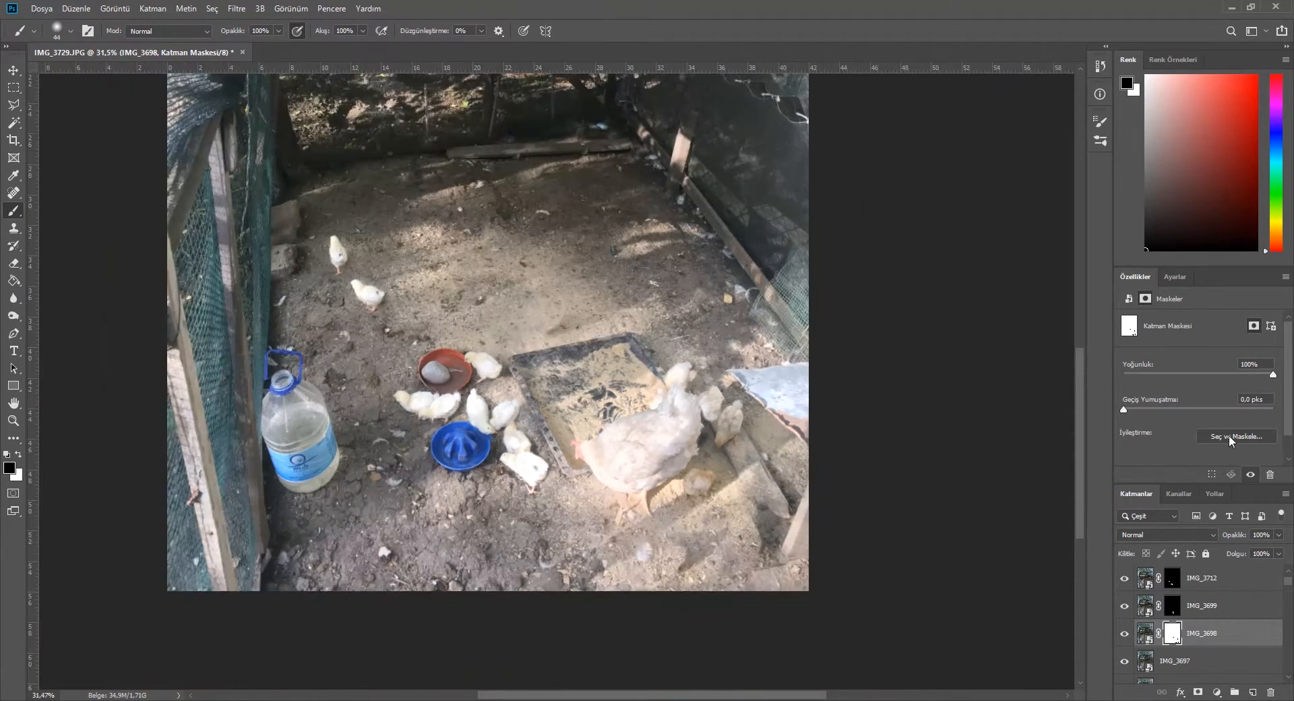
scroll(1251, 450, down, 1)
click(1243, 451)
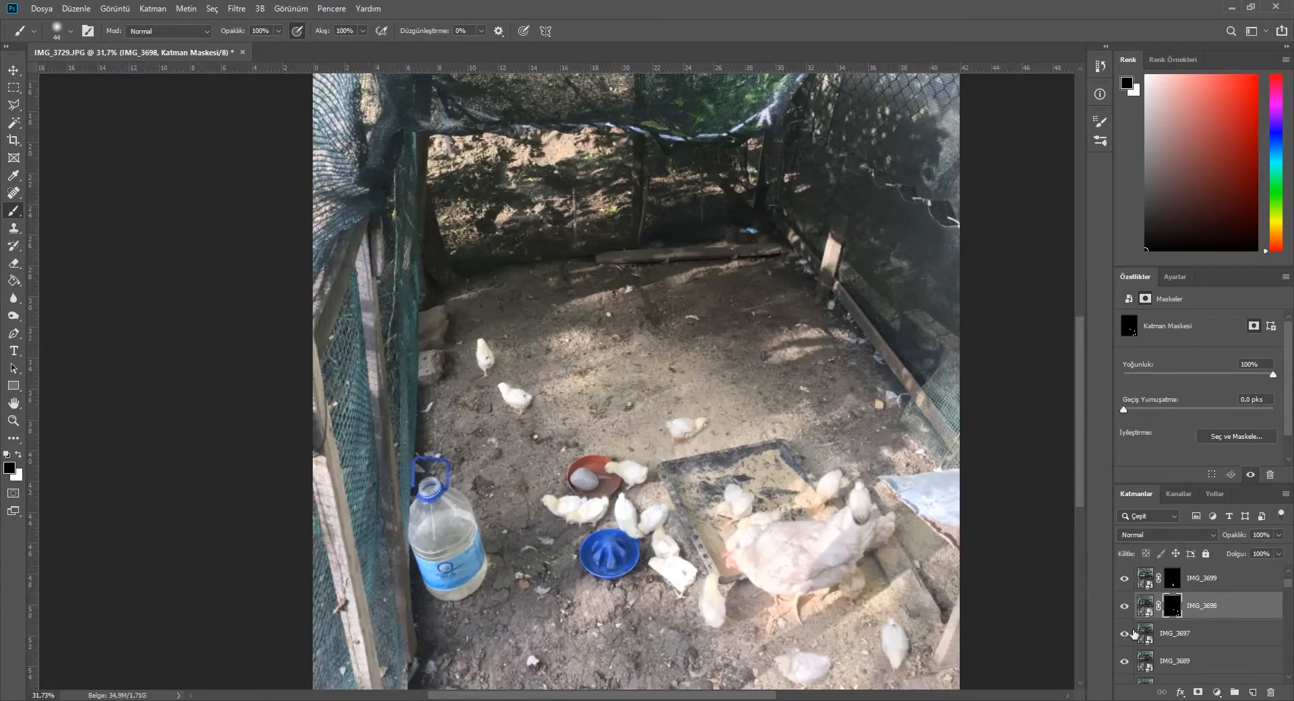
- Compare the picture with and without IMG_3697 and add a layer mask to that layer
click(1124, 633)
click(1124, 633)
click(1124, 633)
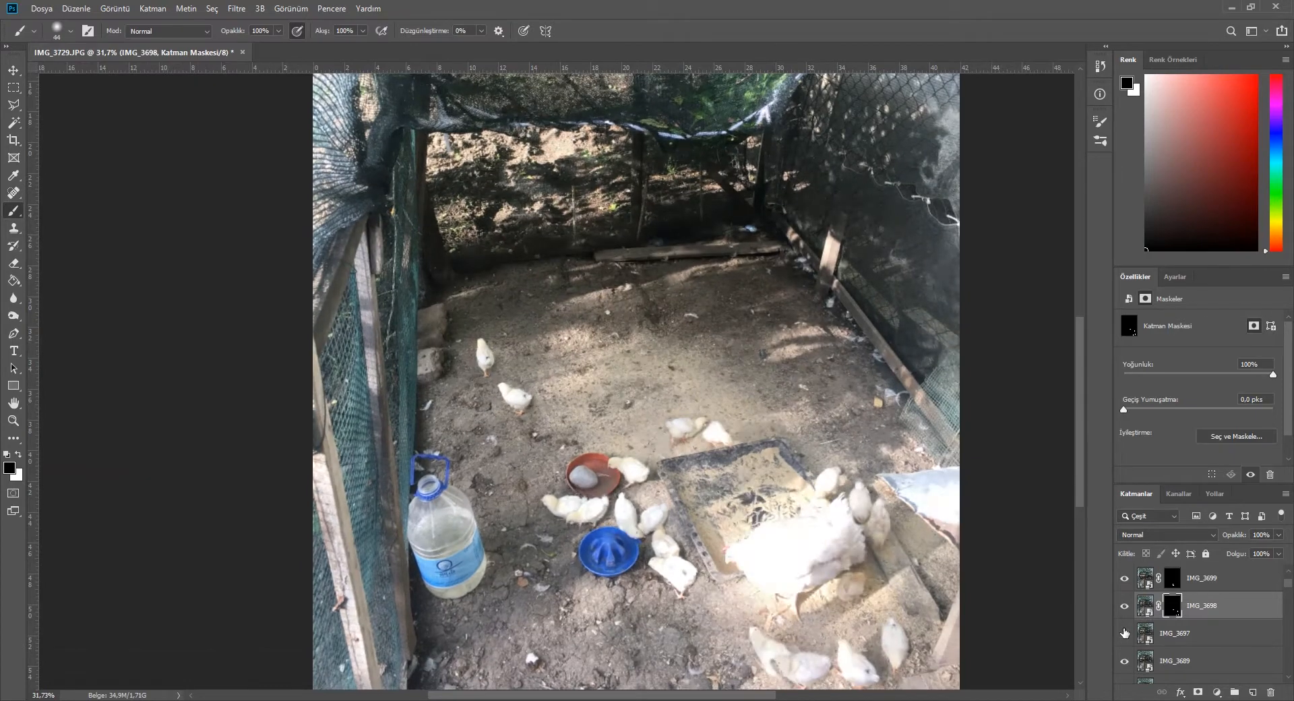
click(1124, 633)
click(1124, 634)
click(1124, 633)
click(1124, 633)
click(1124, 633)
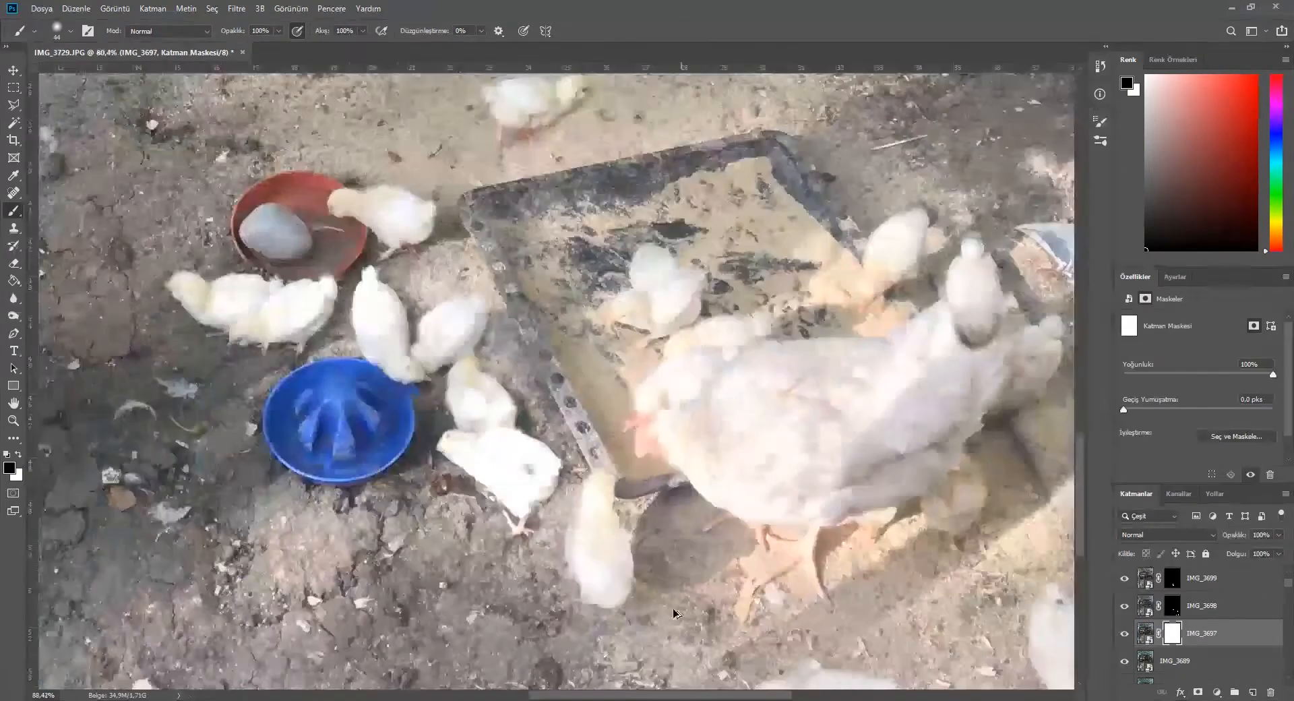
- Paint black on the IMG_3697 mask over the chick at the tray's near corner and invert the mask
scroll(680, 615, up, 3)
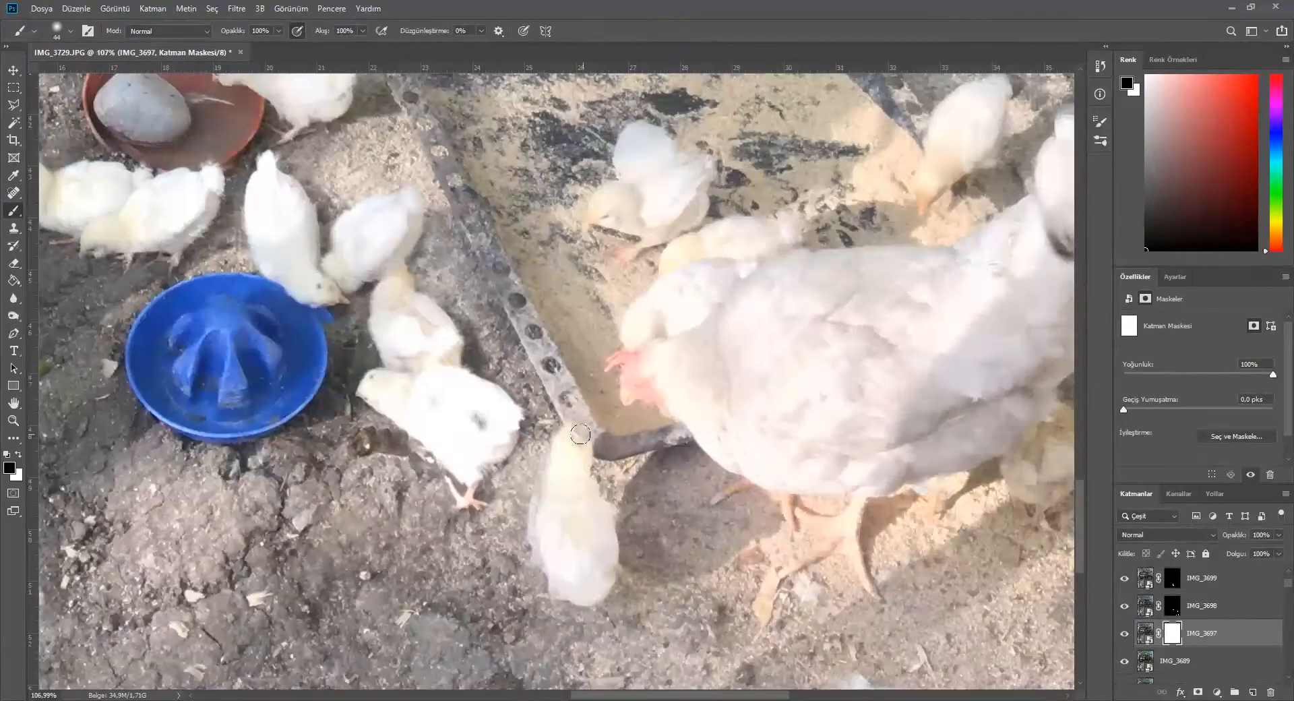
mouse_move(569, 596)
mouse_down()
mouse_move(578, 495)
mouse_move(569, 562)
mouse_up()
scroll(640, 491, down, 10)
scroll(670, 277, up, 1)
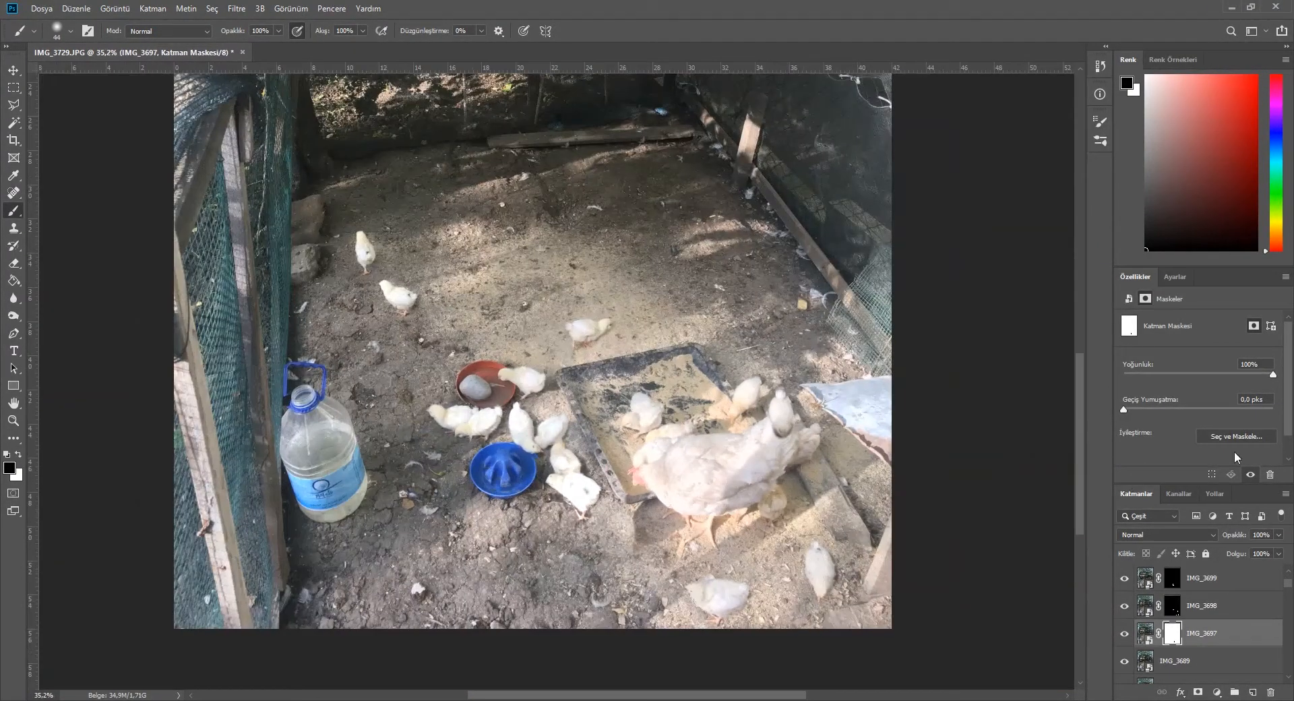
scroll(1236, 454, down, 2)
click(1236, 453)
scroll(1162, 651, down, 1)
- Select IMG_3689, compare the picture with and without it, and add a layer mask to it
click(1150, 637)
click(1125, 634)
click(1125, 634)
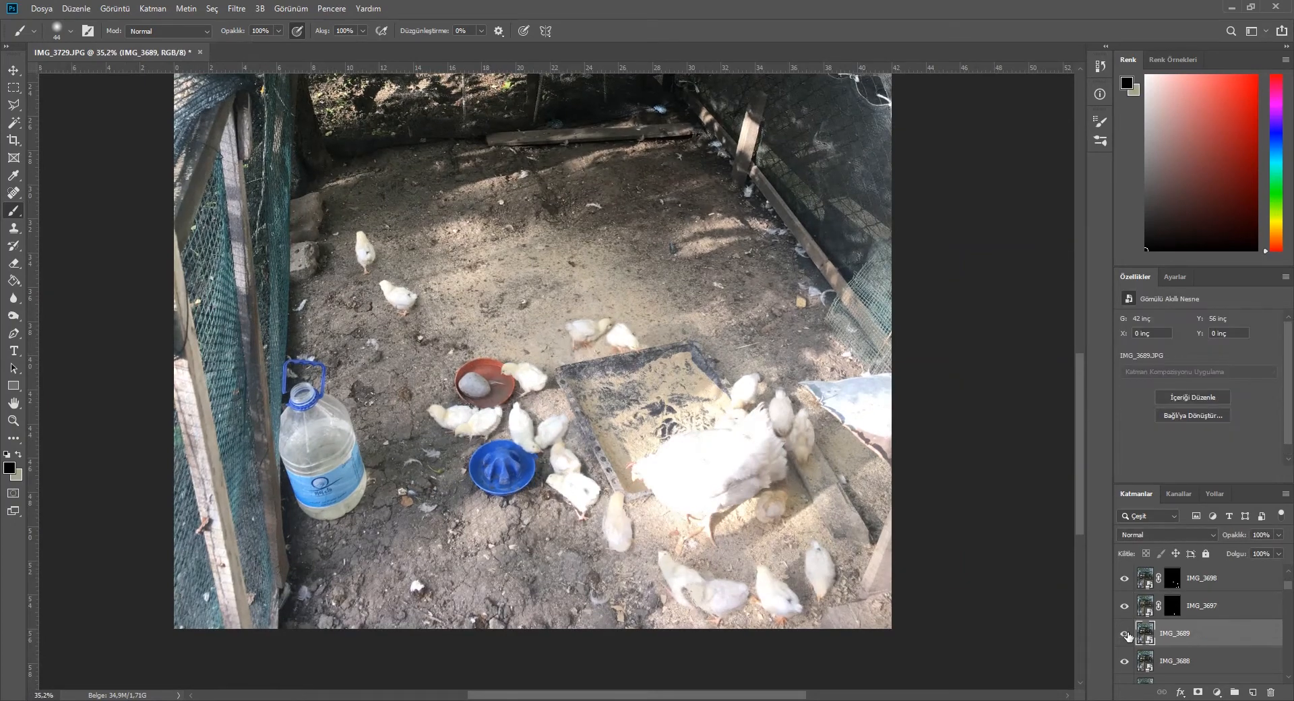
click(1124, 634)
click(1124, 634)
click(1124, 634)
click(1124, 634)
click(1125, 634)
click(1124, 634)
scroll(806, 626, up, 6)
click(1198, 692)
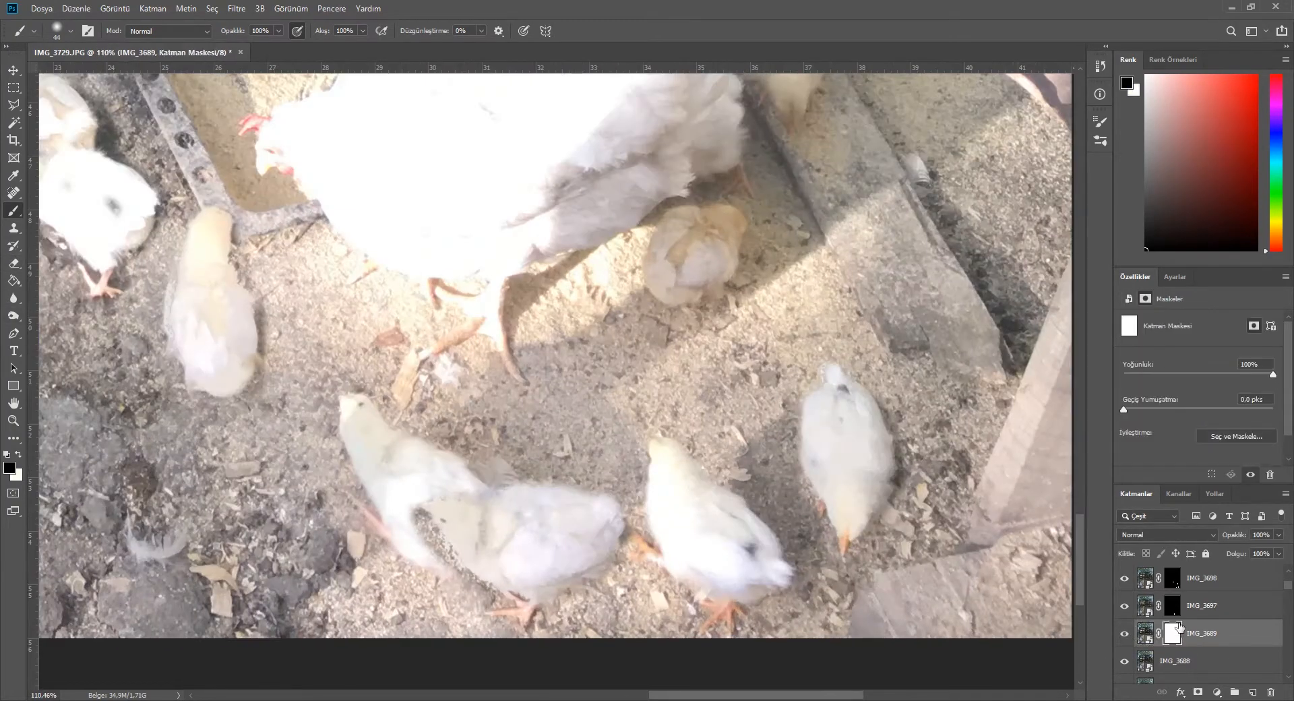
- Paint black over the chick below the hen and the chick at the tray's far edge on the IMG_3689 mask, and invert the mask
click(671, 467)
mouse_move(667, 457)
mouse_down()
mouse_move(704, 543)
mouse_move(690, 467)
mouse_move(681, 485)
mouse_move(748, 539)
mouse_move(711, 552)
mouse_move(664, 533)
mouse_move(636, 593)
mouse_up()
key(ctrl+z)
click(1172, 634)
scroll(637, 593, down, 6)
scroll(551, 361, up, 8)
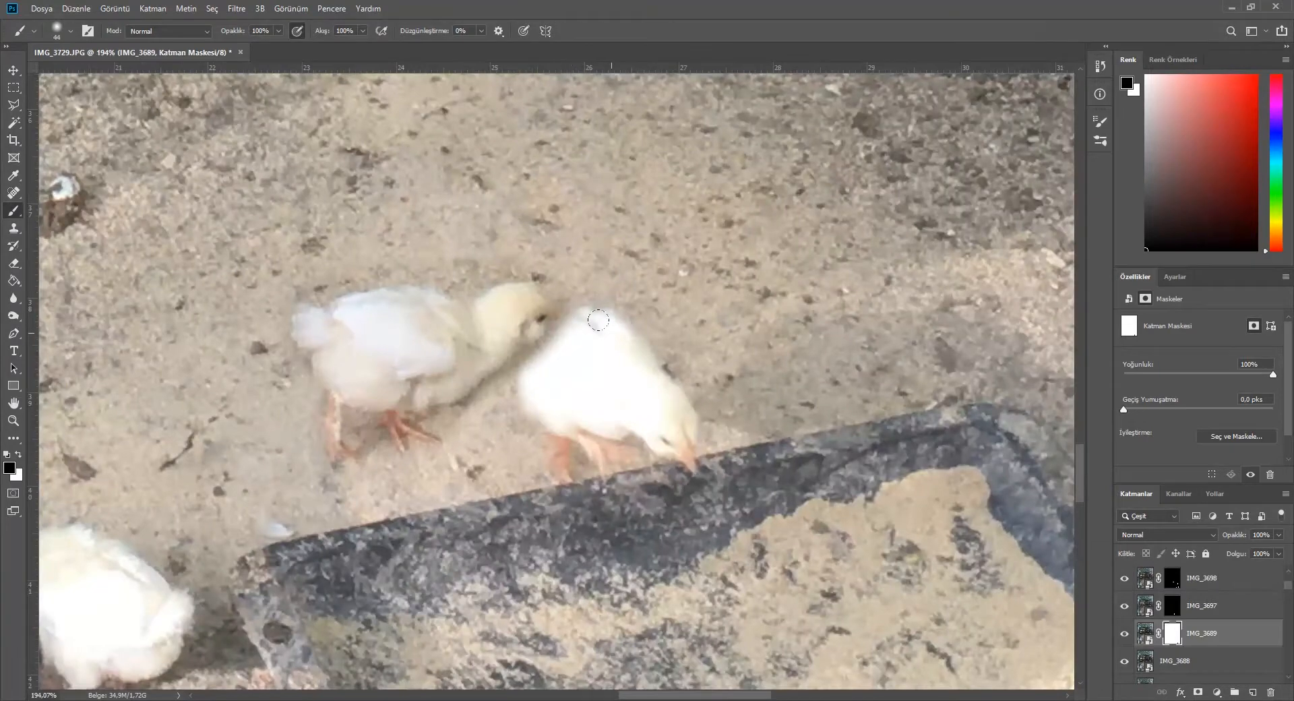
mouse_move(597, 320)
mouse_down()
mouse_move(552, 364)
mouse_move(580, 464)
mouse_move(701, 465)
mouse_move(494, 305)
mouse_move(499, 392)
mouse_up()
scroll(643, 378, down, 9)
scroll(1251, 458, down, 3)
click(1239, 454)
- Move the IMG_3689 layer between IMG_3699 and IMG_3698 and erase its mask where it covers the neighbouring chick's head
drag(1220, 634, 1216, 570)
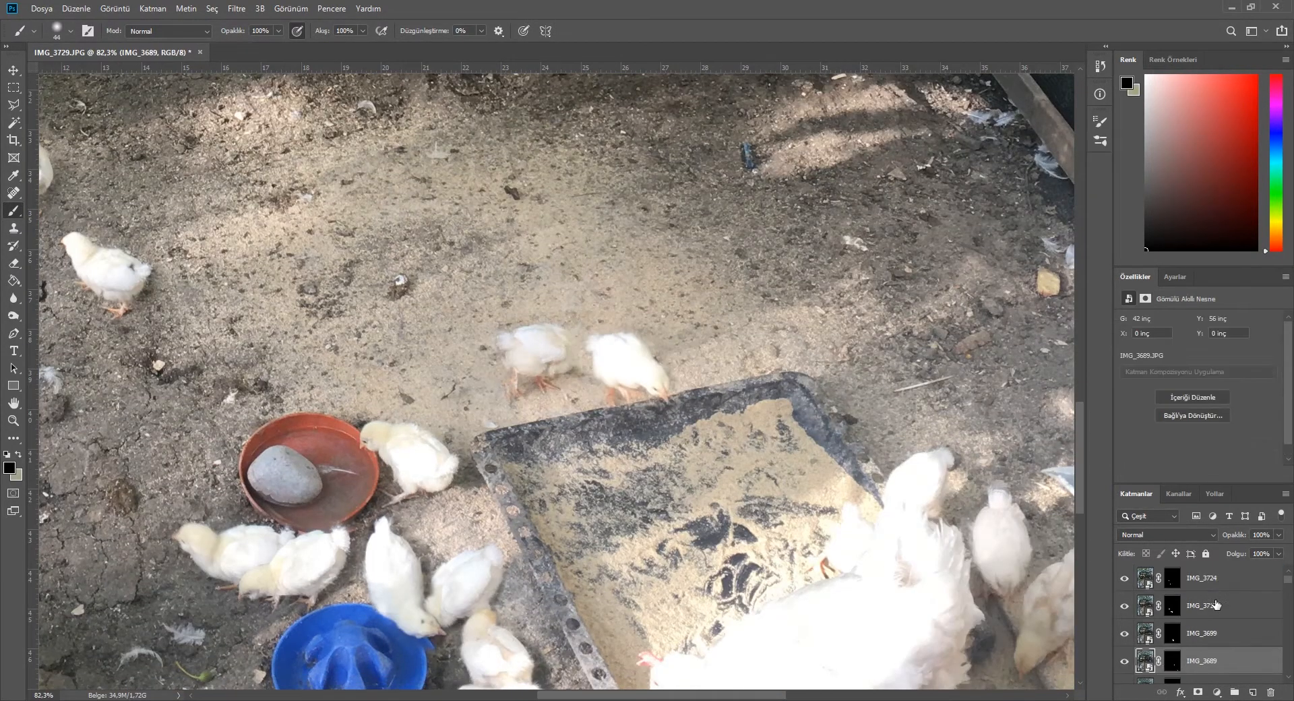
click(1171, 661)
scroll(585, 373, up, 5)
key(e)
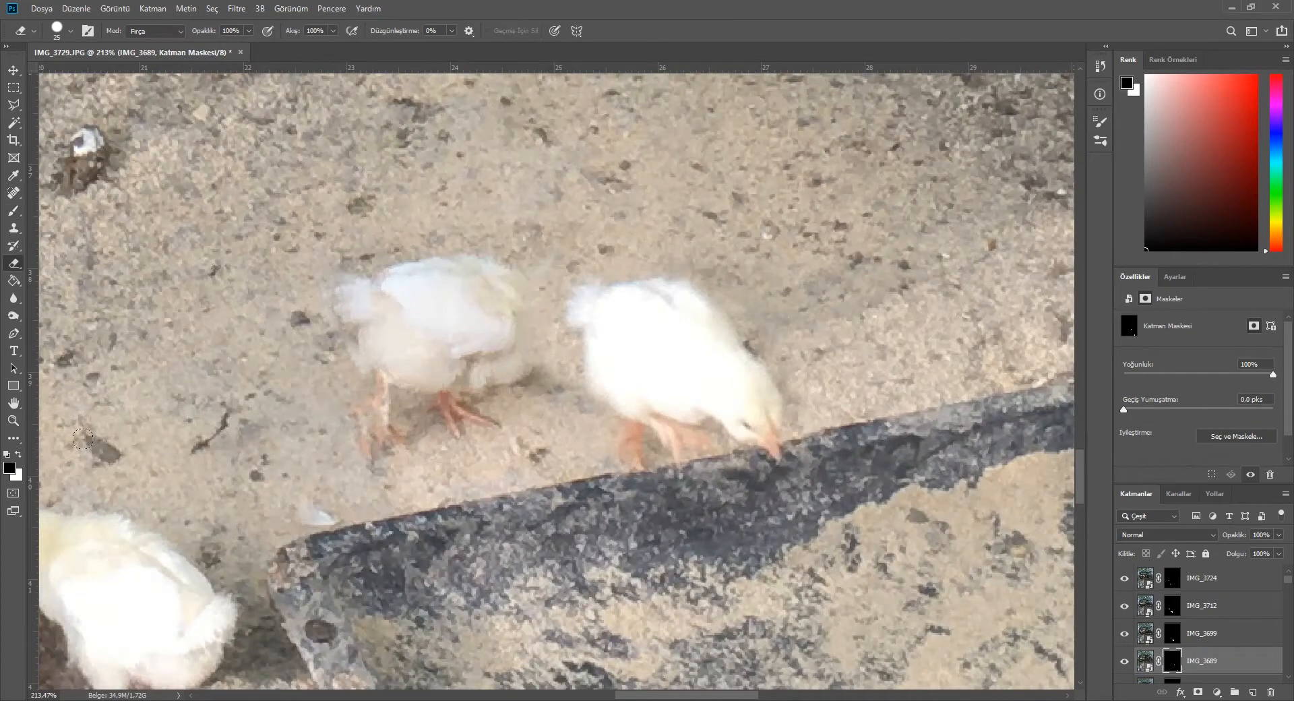
drag(550, 372, 394, 374)
key(ctrl+z)
click(7, 454)
mouse_move(543, 376)
mouse_down()
mouse_move(577, 342)
mouse_move(519, 232)
mouse_up()
scroll(556, 281, up, 8)
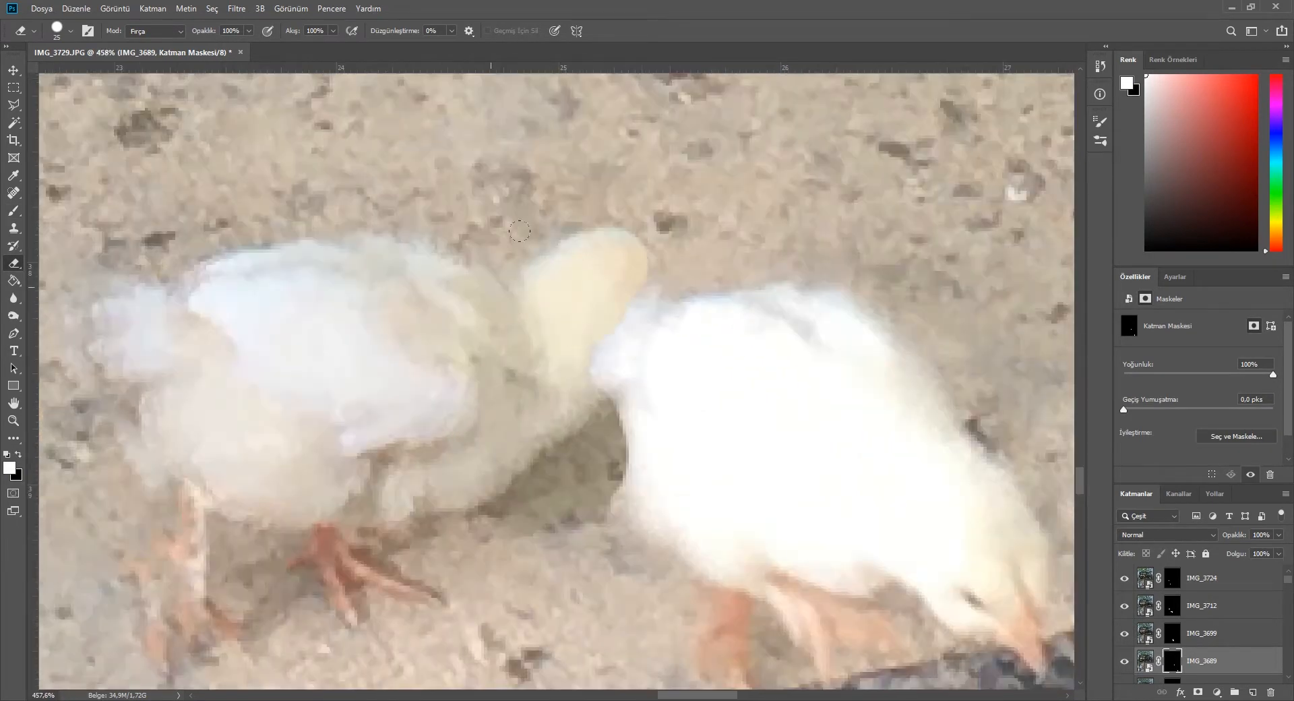
- Switch the Eraser to a soft brush and clean up the IMG_3689 mask edge between the two chicks
scroll(558, 254, down, 5)
key(x)
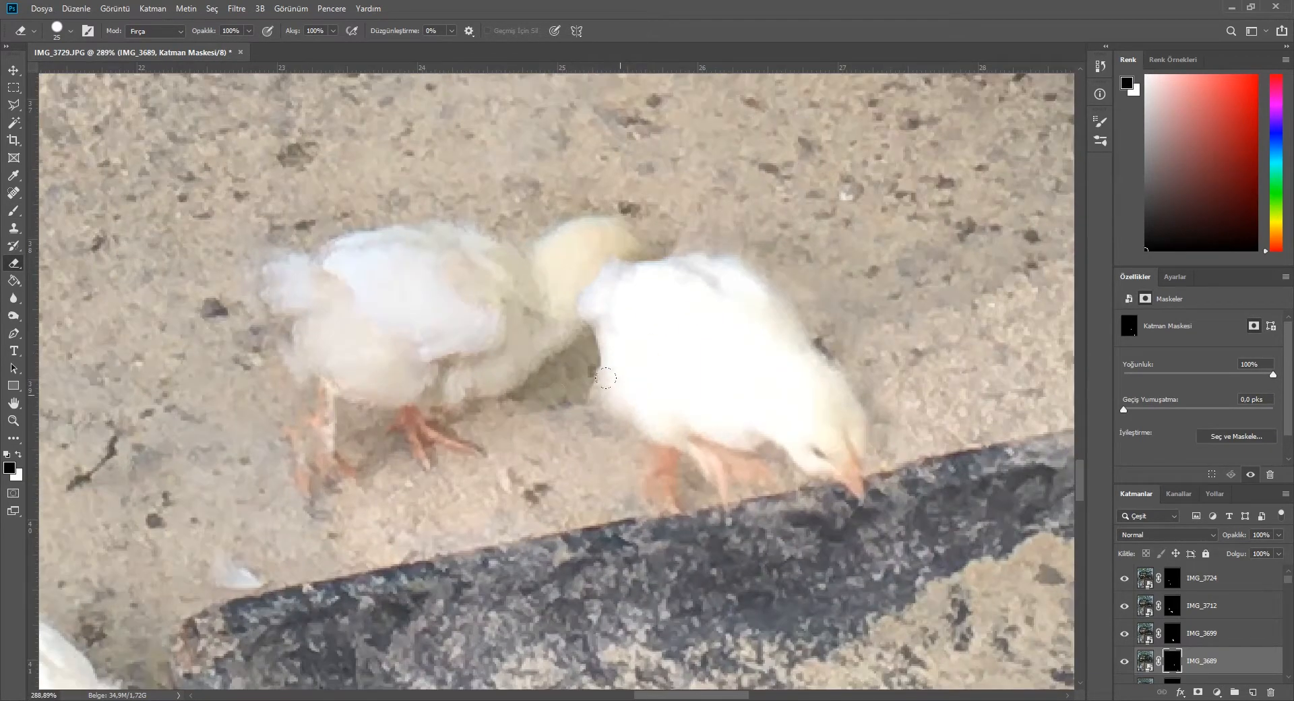
key(x)
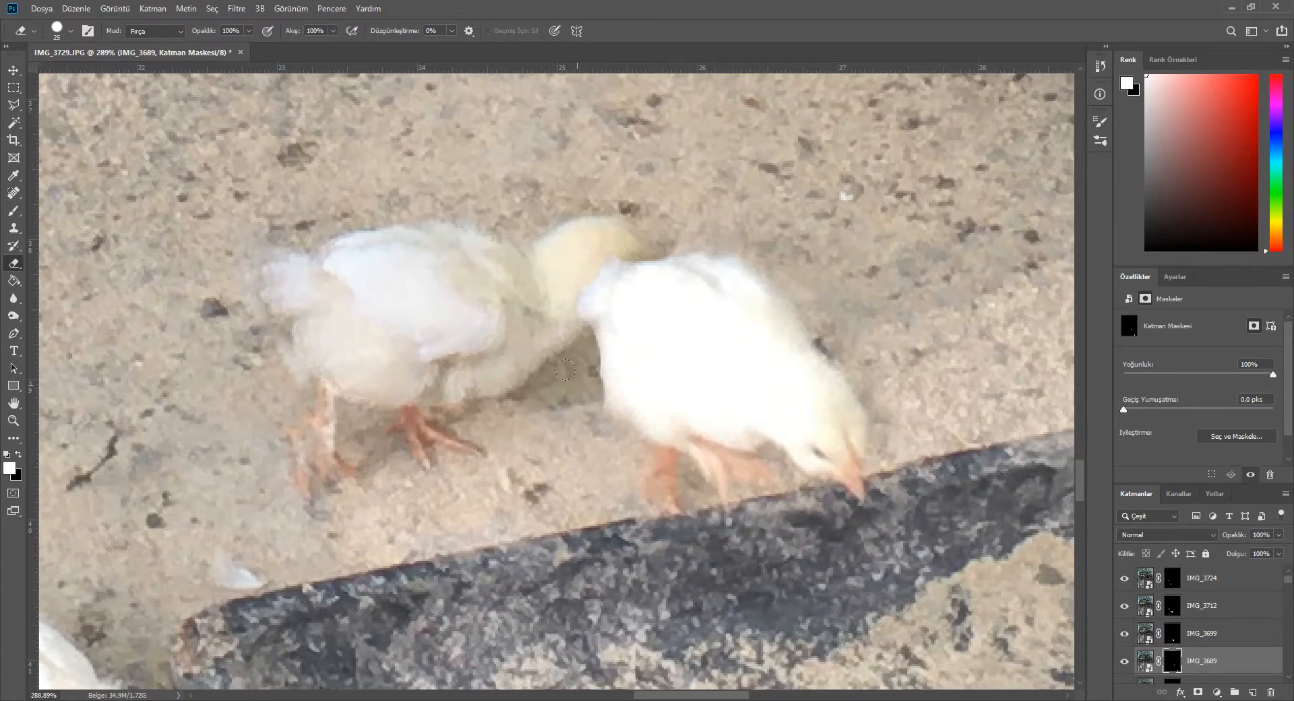
right_click(574, 409)
click(665, 479)
mouse_move(606, 351)
mouse_down()
mouse_move(592, 419)
mouse_move(592, 327)
mouse_move(646, 402)
mouse_up()
scroll(560, 324, down, 15)
- Delete the IMG_3688 layer and add a layer mask to IMG_3687
click(1190, 680)
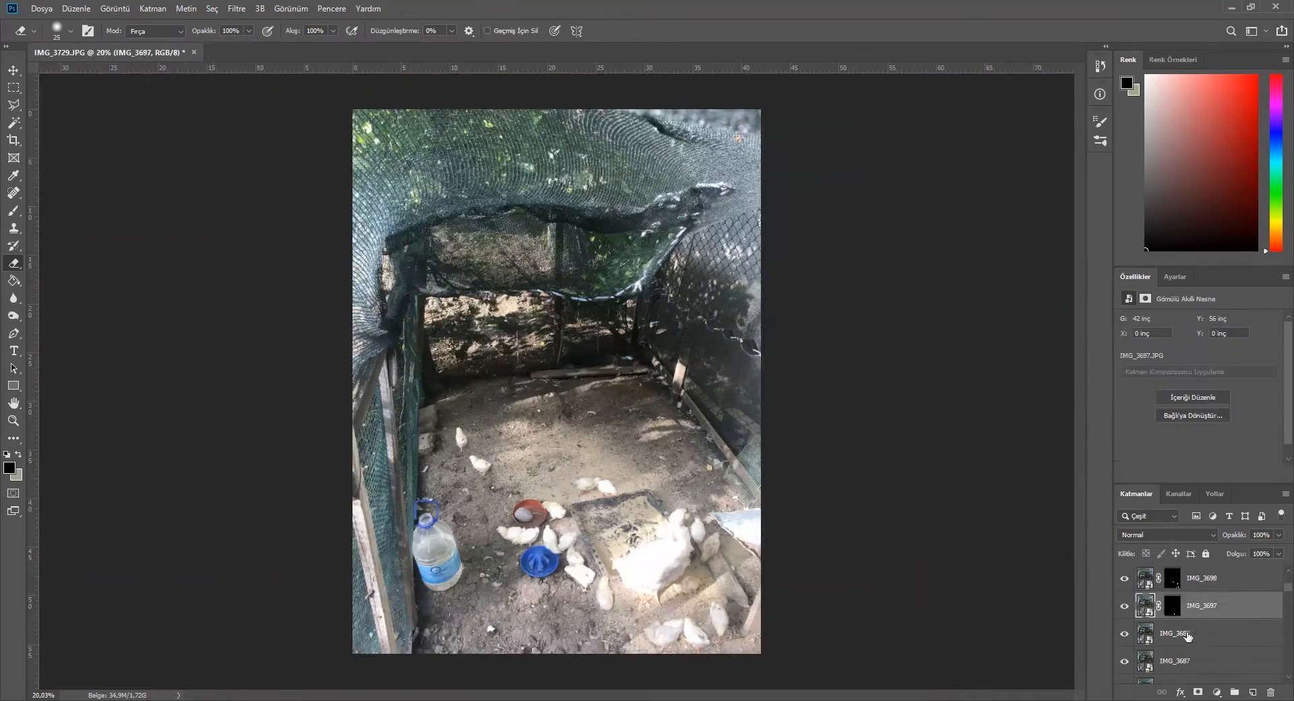
click(1188, 637)
scroll(664, 593, up, 3)
key(Delete)
click(1180, 692)
click(1198, 692)
- With the Brush, paint black on the IMG_3687 mask over the chick near the far wooden post
scroll(432, 291, up, 16)
key(b)
mouse_move(446, 295)
mouse_down()
mouse_move(385, 276)
mouse_move(441, 337)
mouse_up()
scroll(465, 340, down, 7)
scroll(704, 350, up, 8)
drag(716, 314, 702, 404)
scroll(607, 397, down, 7)
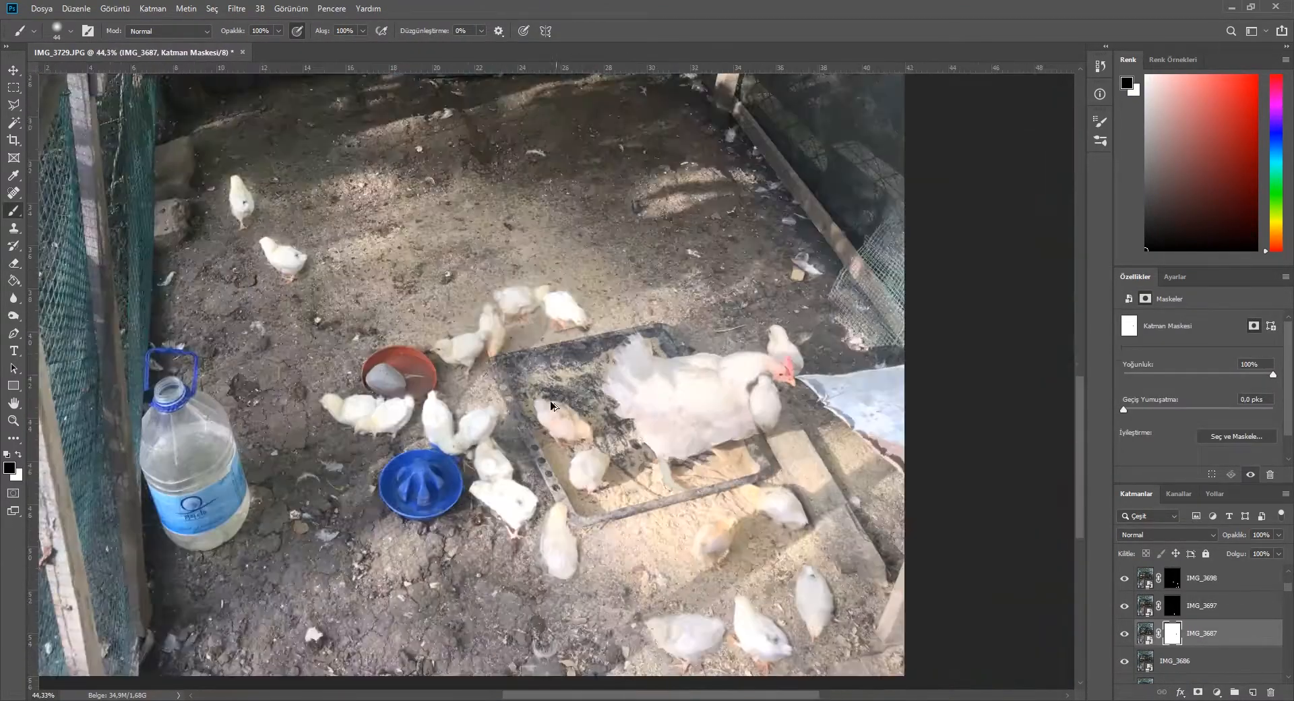
- Paint black over the pinkish chick on the tray in the IMG_3687 mask and invert the mask
scroll(551, 405, up, 8)
mouse_move(465, 377)
mouse_down()
mouse_move(381, 404)
mouse_move(402, 324)
mouse_move(487, 384)
mouse_up()
scroll(600, 380, down, 8)
scroll(1271, 426, down, 3)
click(1237, 452)
scroll(676, 403, down, 2)
scroll(565, 364, up, 2)
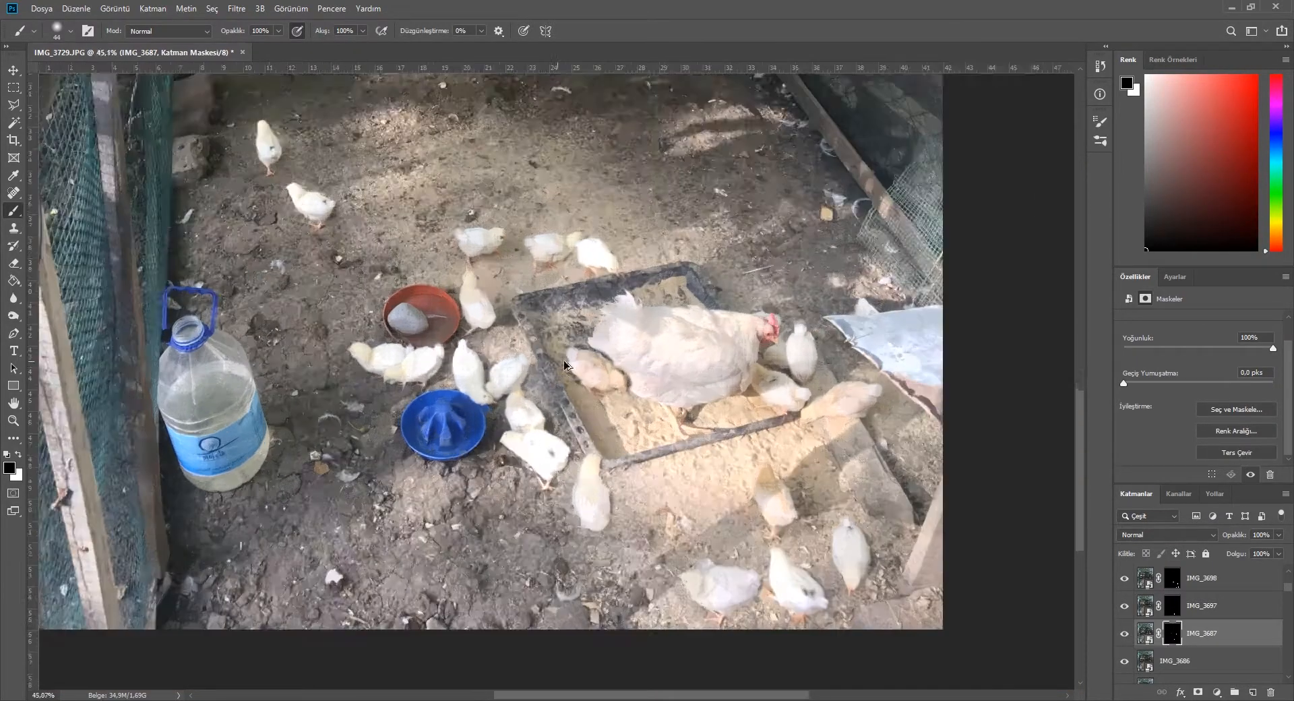
- Trim the inverted IMG_3687 mask with black where the pinkish chick on the tray meets the hen
scroll(565, 364, up, 10)
mouse_move(593, 384)
mouse_down()
mouse_move(534, 302)
mouse_move(446, 205)
mouse_up()
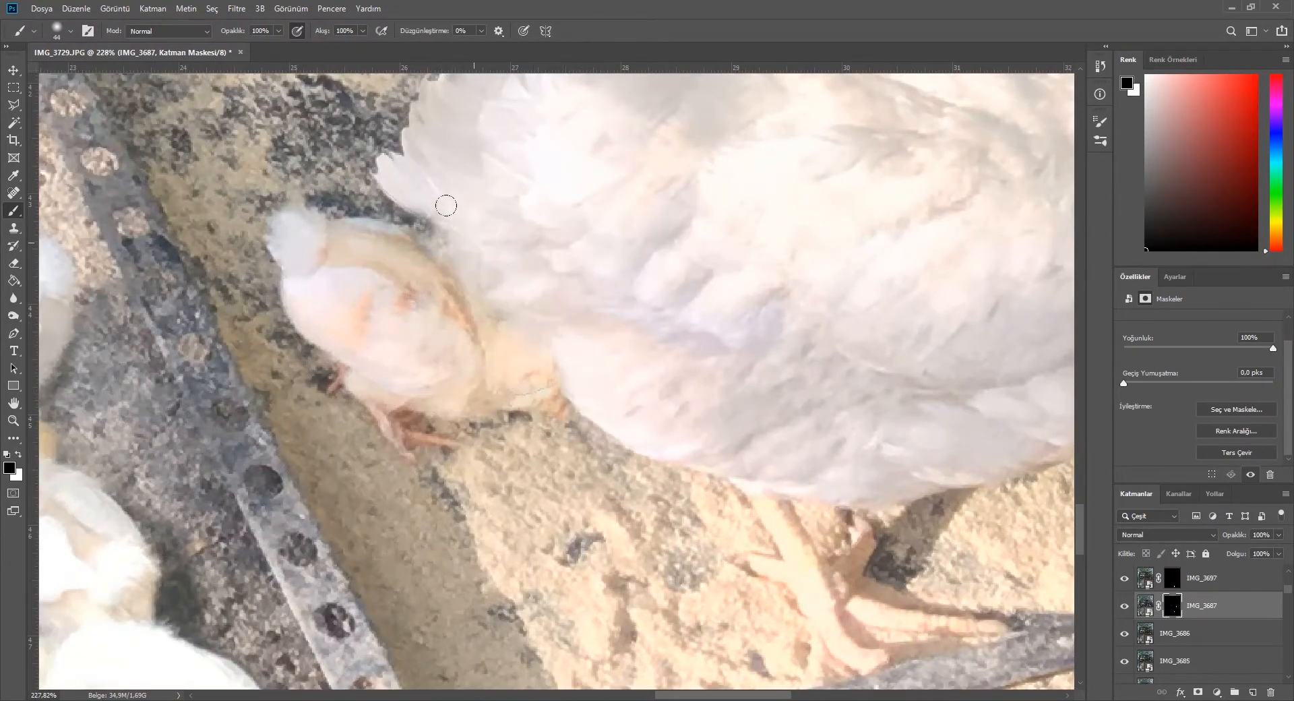
scroll(579, 362, down, 15)
scroll(707, 394, up, 2)
- Select IMG_3686, compare the picture with and without it, and add a layer mask to it
click(1179, 637)
scroll(1178, 636, down, 1)
scroll(1000, 498, down, 1)
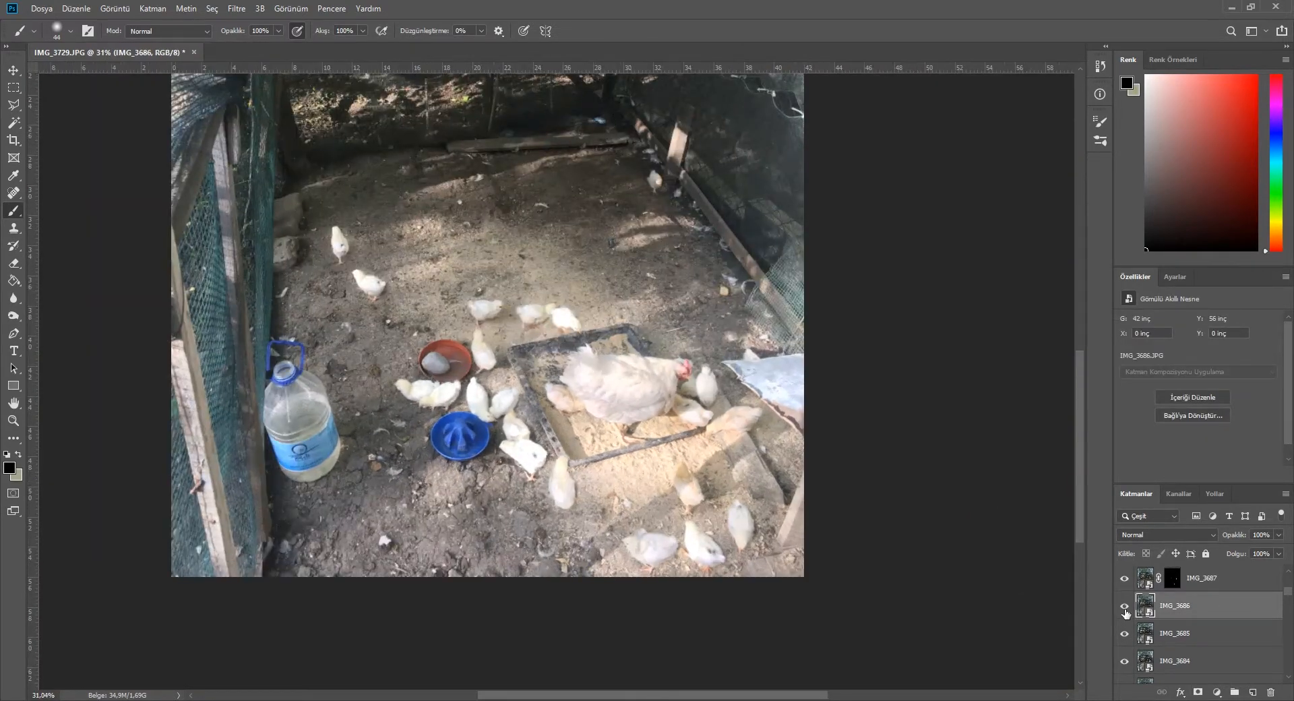
click(1125, 610)
click(1124, 610)
click(1197, 692)
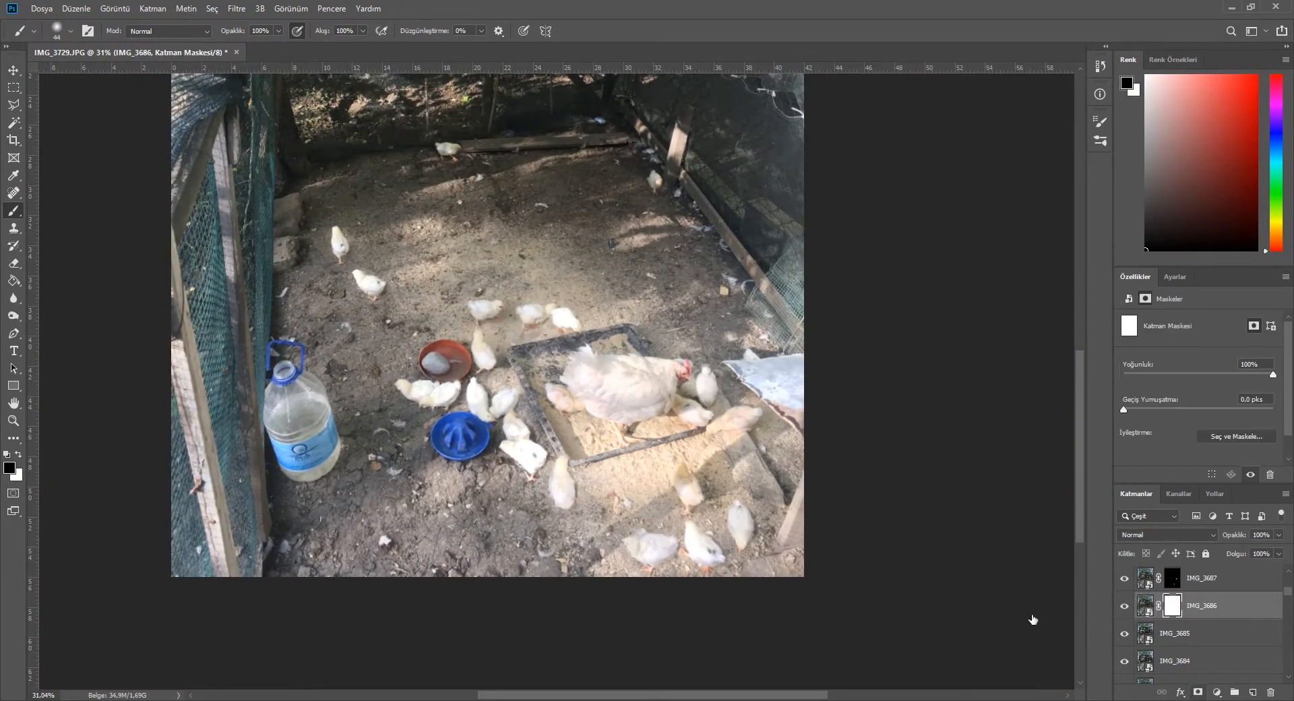
- Paint black over the chick by the far plank on the IMG_3686 mask, undo the last stroke, and reselect the mask
scroll(504, 311, up, 12)
drag(478, 280, 347, 310)
key(ctrl+z)
scroll(470, 276, down, 8)
scroll(758, 479, up, 3)
scroll(549, 437, down, 3)
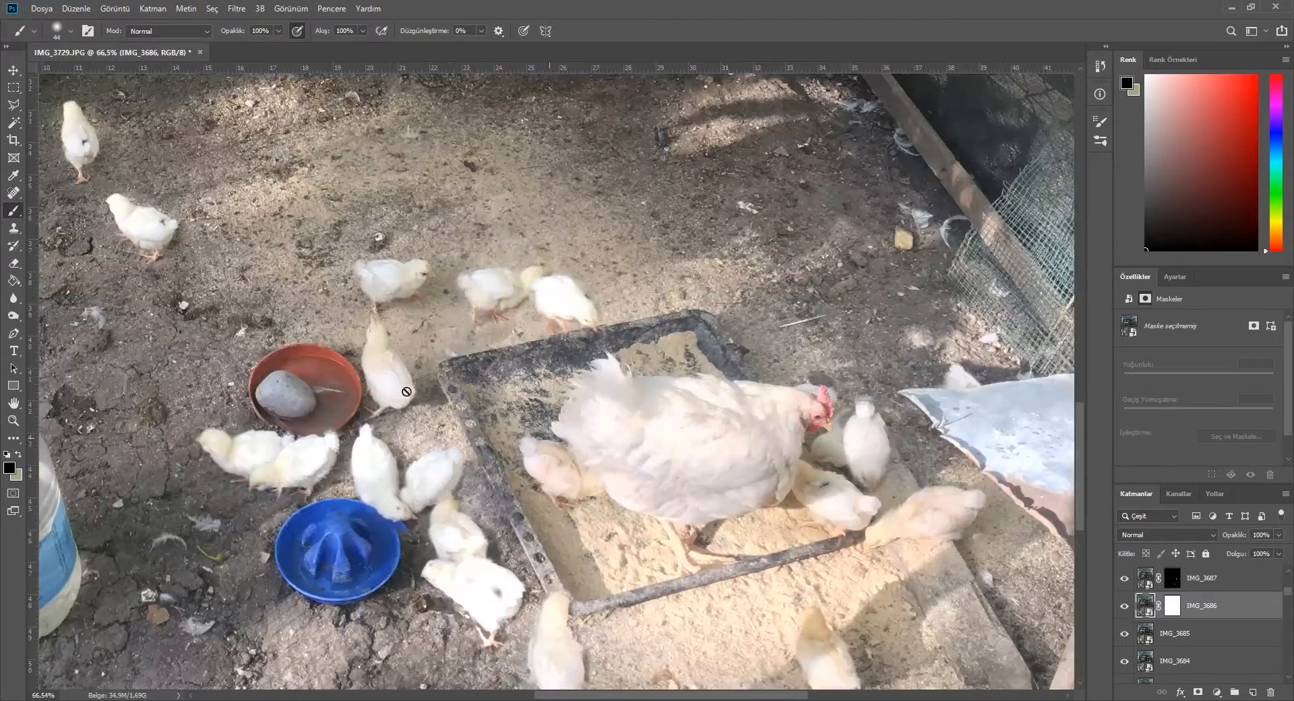
key(ctrl+backslash)
scroll(829, 431, up, 6)
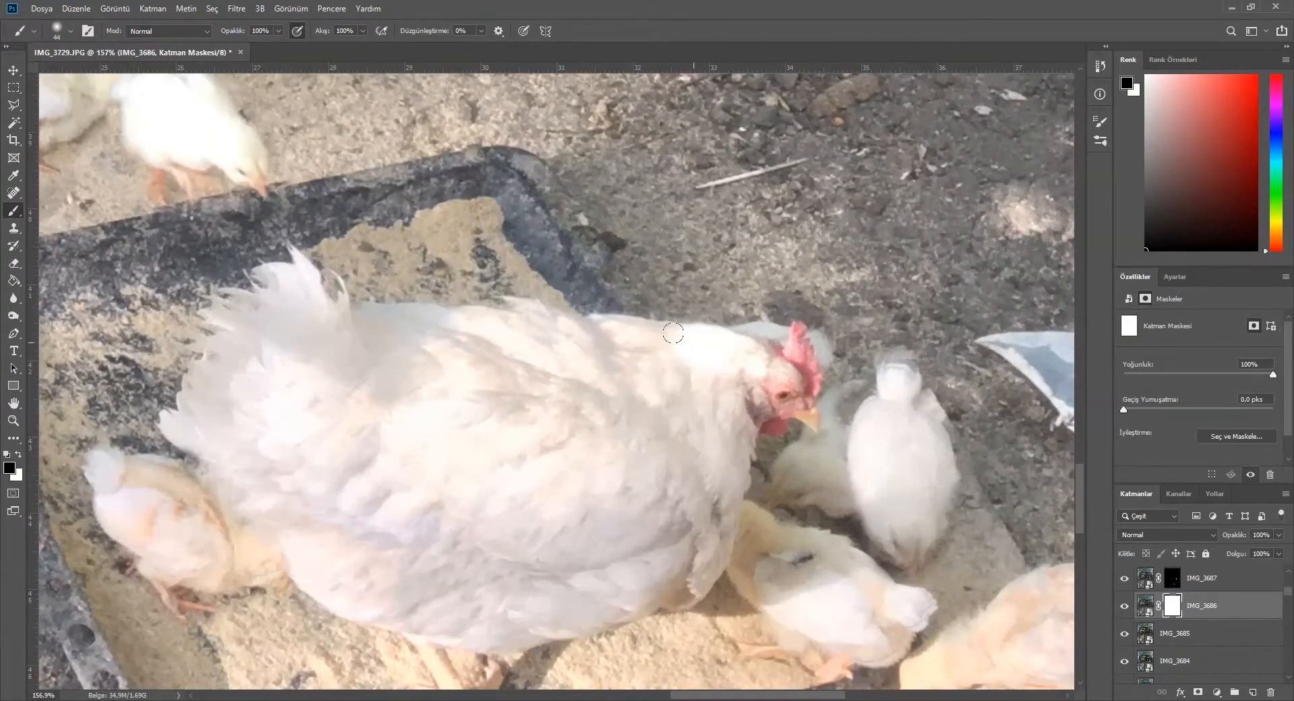
- Paint black over the whole hen on the IMG_3686 mask and invert the mask
mouse_move(673, 333)
mouse_down()
mouse_move(452, 297)
mouse_move(287, 249)
mouse_move(225, 289)
mouse_move(200, 362)
mouse_move(202, 440)
mouse_move(367, 600)
mouse_up()
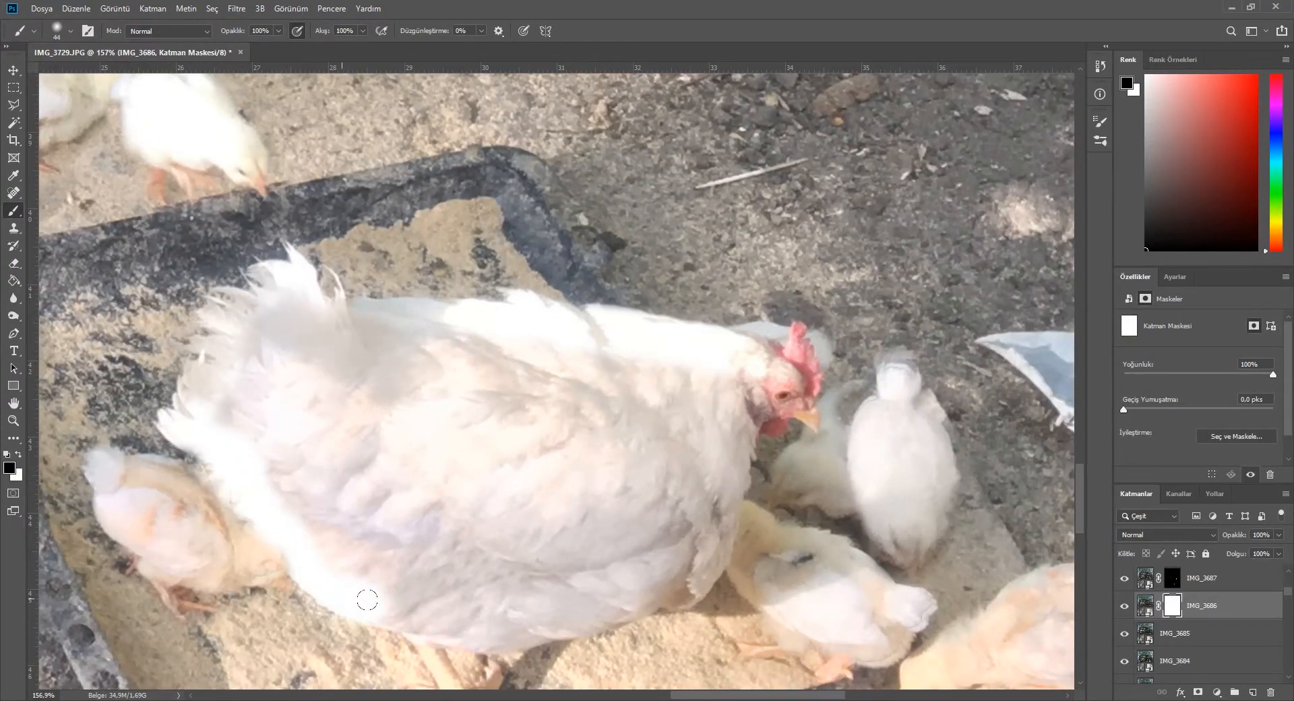
scroll(377, 580, down, 6)
scroll(411, 647, up, 7)
mouse_move(391, 549)
mouse_down()
mouse_move(540, 635)
mouse_move(481, 557)
mouse_move(688, 441)
mouse_move(792, 199)
mouse_move(493, 286)
mouse_move(665, 288)
mouse_up()
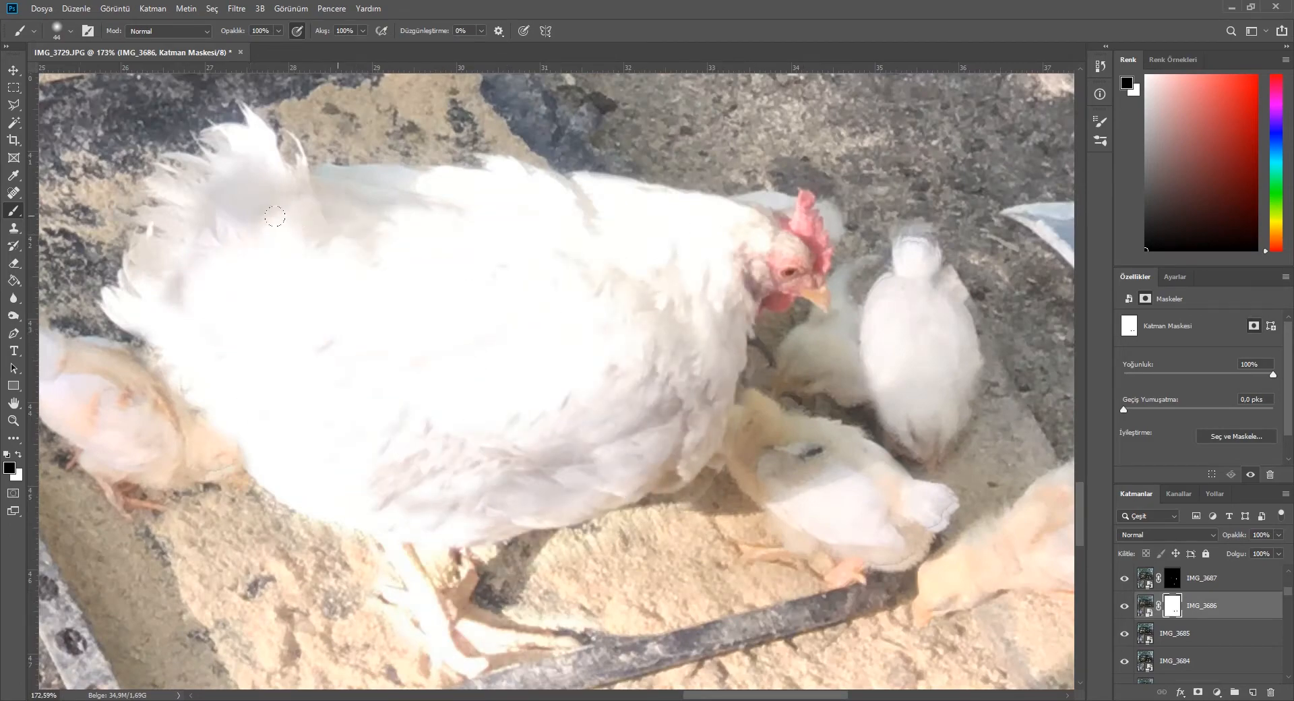
click(1236, 452)
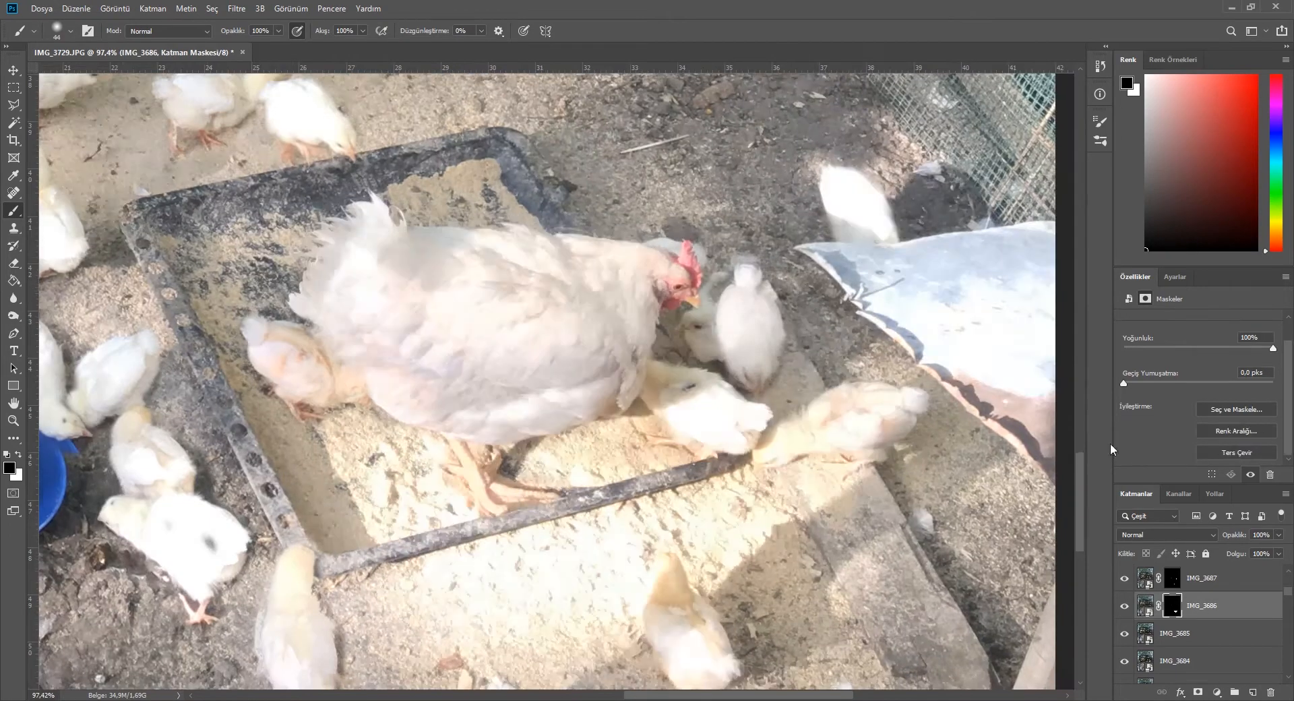
scroll(438, 229, down, 9)
scroll(404, 182, up, 1)
scroll(708, 499, down, 1)
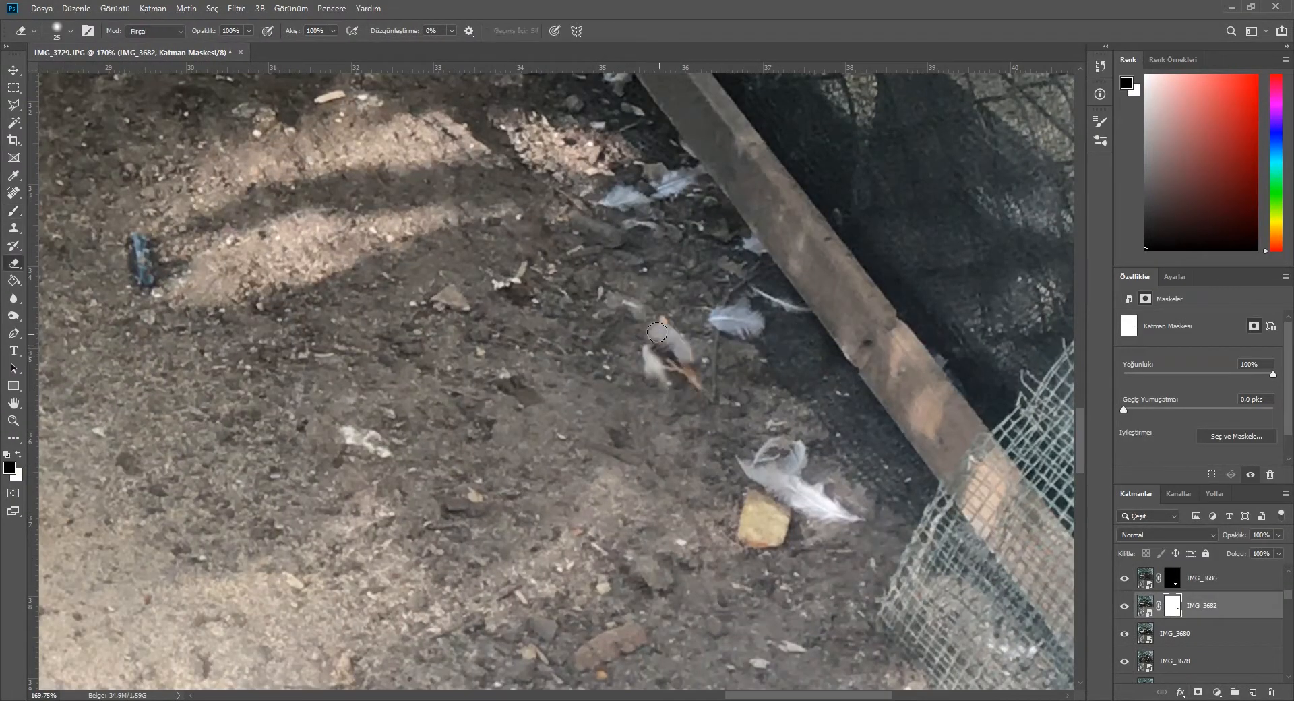
- With the Brush, paint black over the chicks by the far plank and beside the tray on the IMG_3682 mask, and invert the mask
scroll(688, 353, down, 10)
key(b)
scroll(605, 254, up, 10)
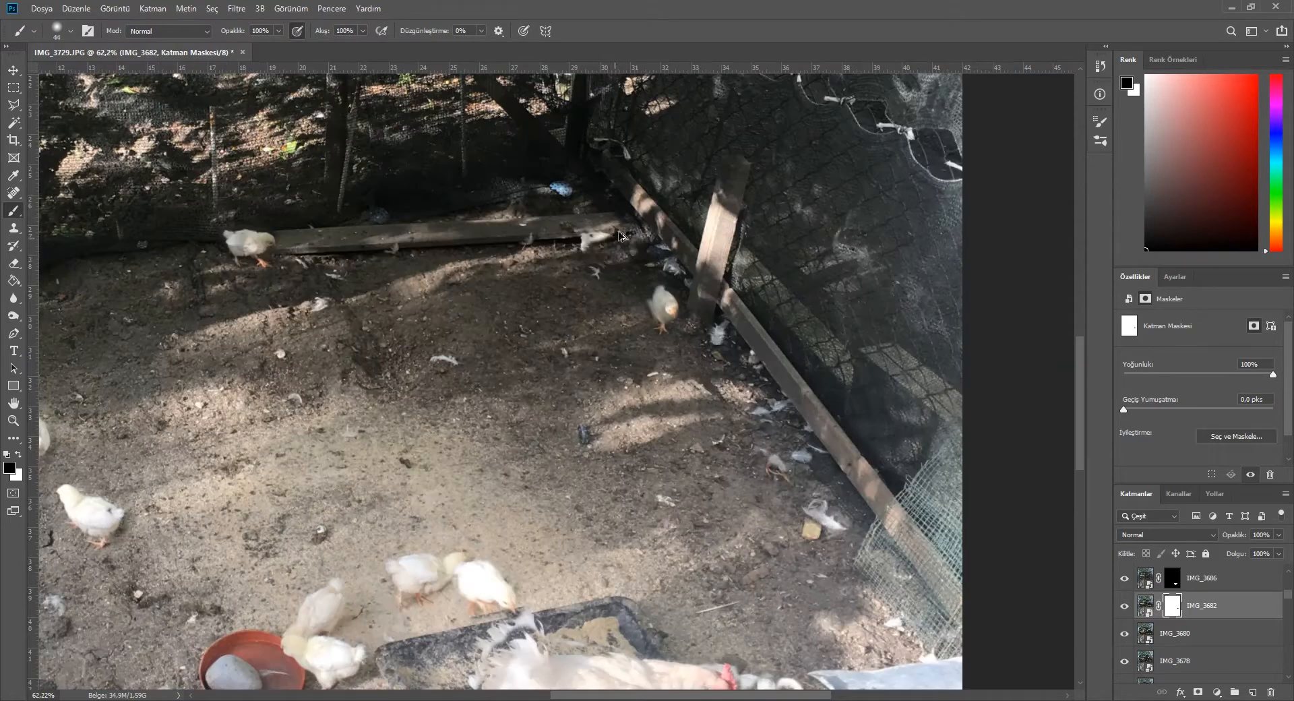
scroll(492, 357, down, 10)
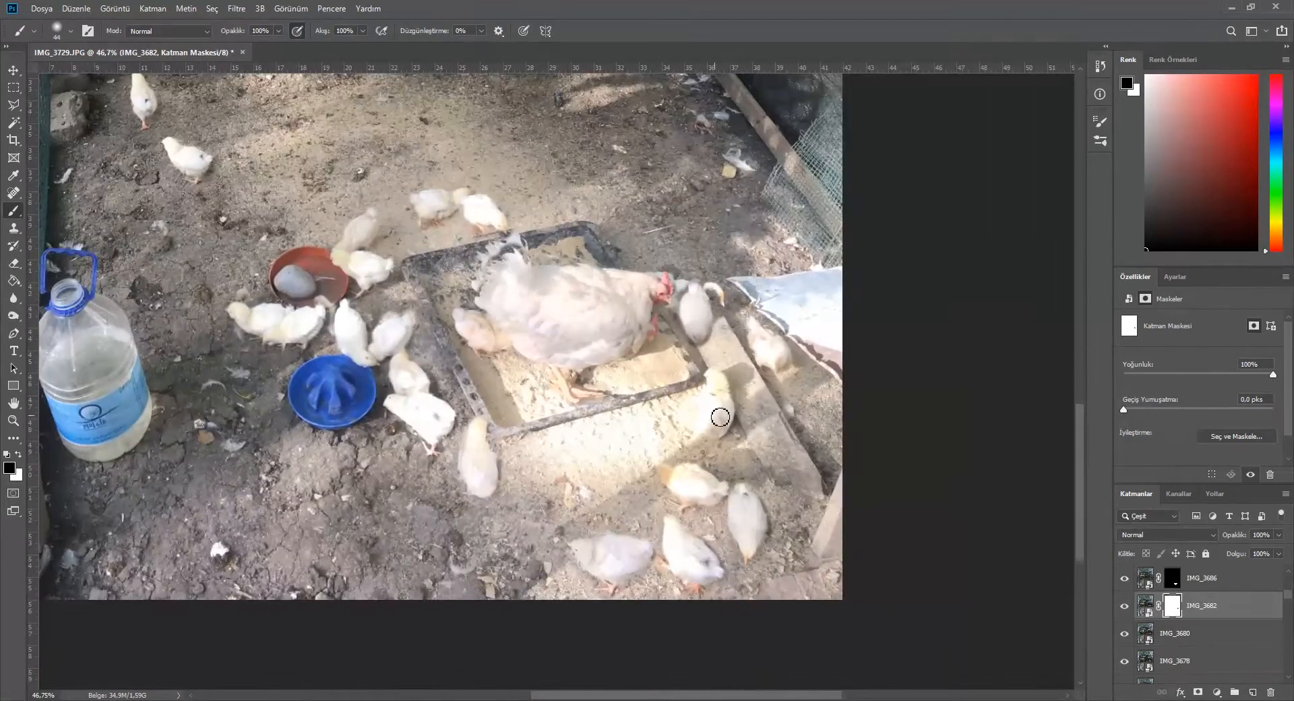
scroll(719, 418, up, 7)
scroll(782, 368, down, 5)
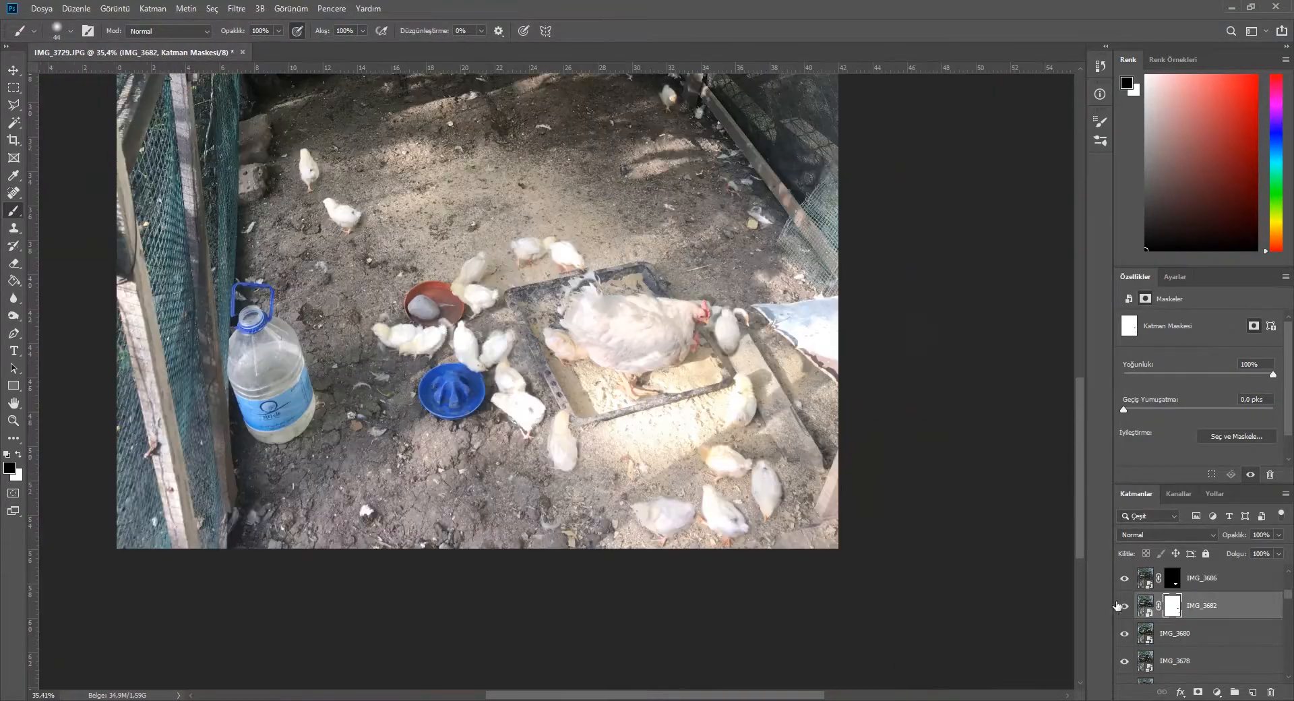
scroll(1241, 442, down, 2)
click(1237, 452)
scroll(734, 355, down, 1)
scroll(765, 209, up, 5)
scroll(673, 344, down, 5)
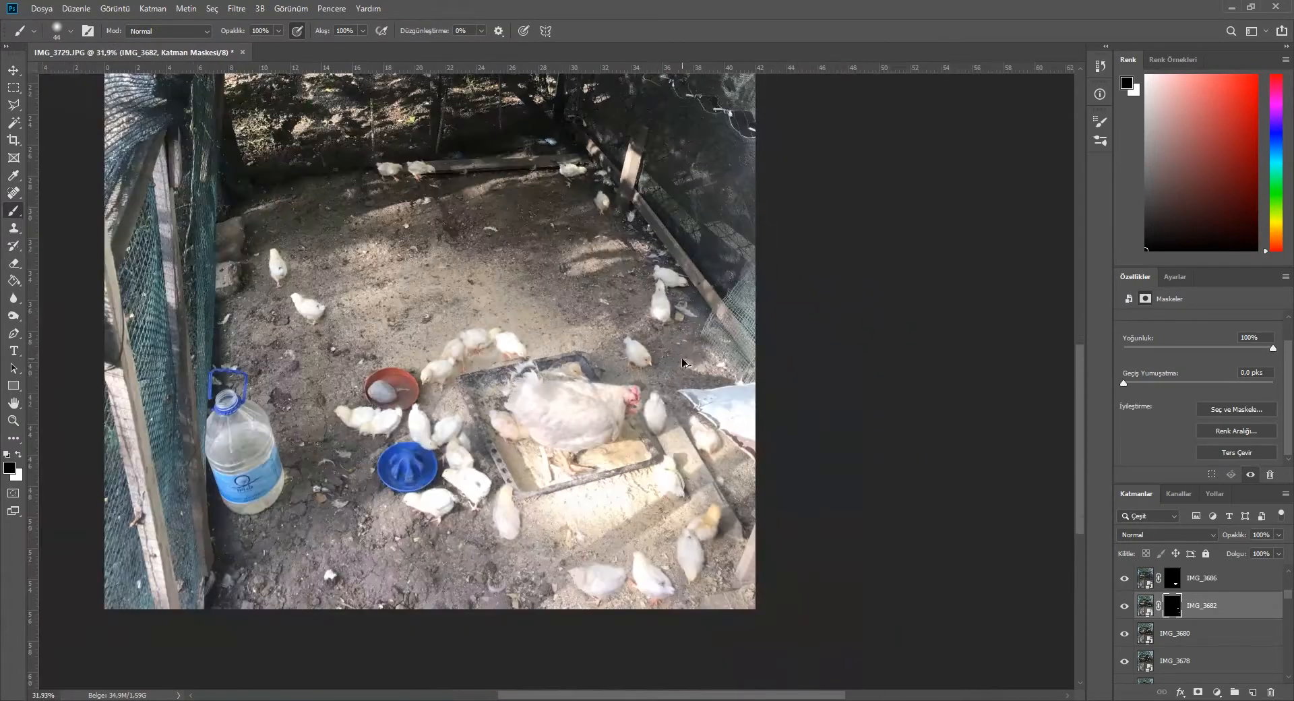
- Compare the picture with and without IMG_3680, select that layer, and add a layer mask to it
scroll(1185, 620, down, 1)
click(1124, 610)
click(1124, 609)
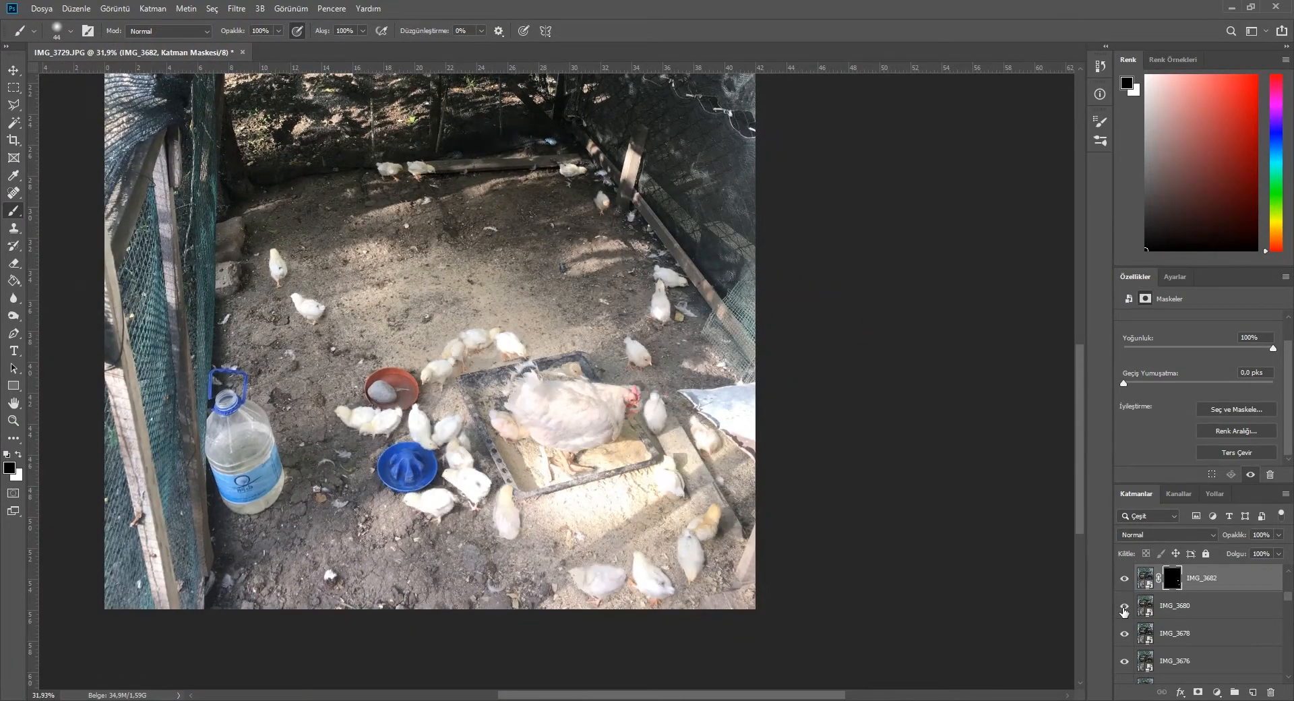
click(1124, 609)
click(1123, 609)
click(1186, 606)
click(1197, 692)
- Paint black over the chick by the far plank on the IMG_3680 mask and invert the mask
scroll(431, 157, up, 8)
mouse_move(448, 283)
mouse_down()
mouse_move(273, 232)
mouse_move(317, 310)
mouse_up()
scroll(522, 296, down, 2)
scroll(521, 296, down, 4)
scroll(635, 641, up, 3)
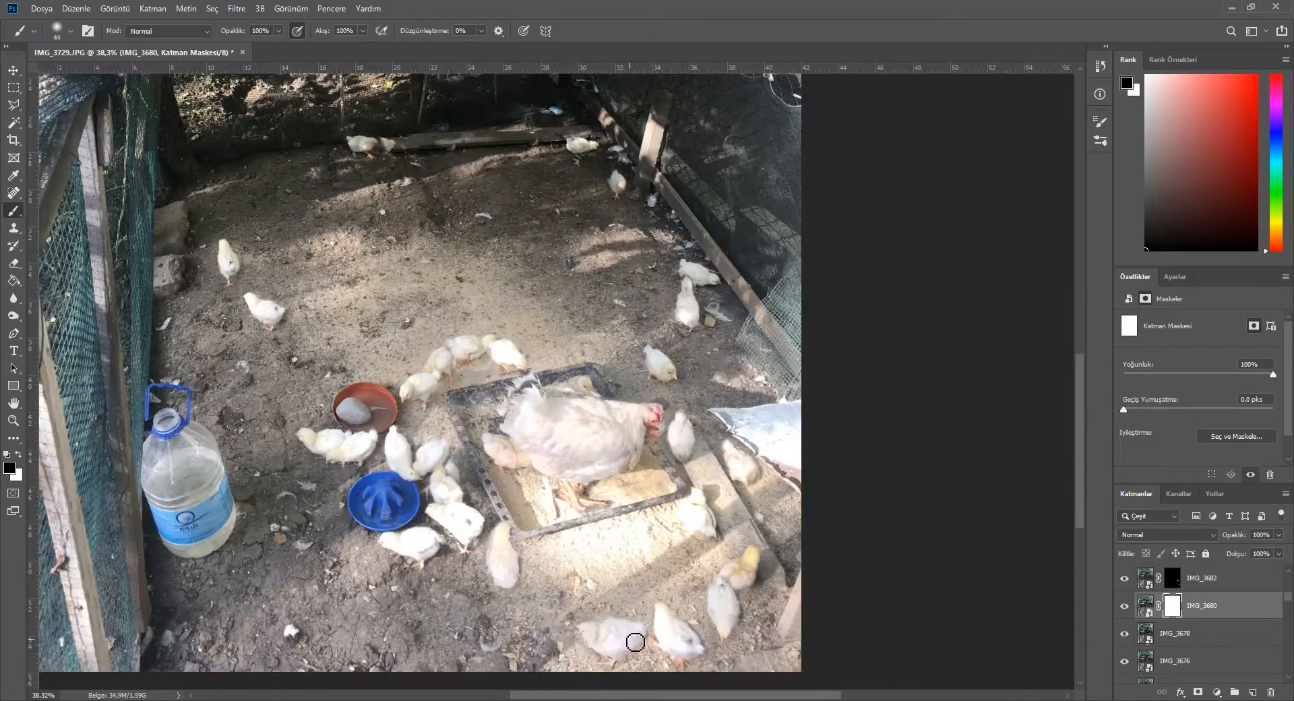
scroll(763, 474, up, 3)
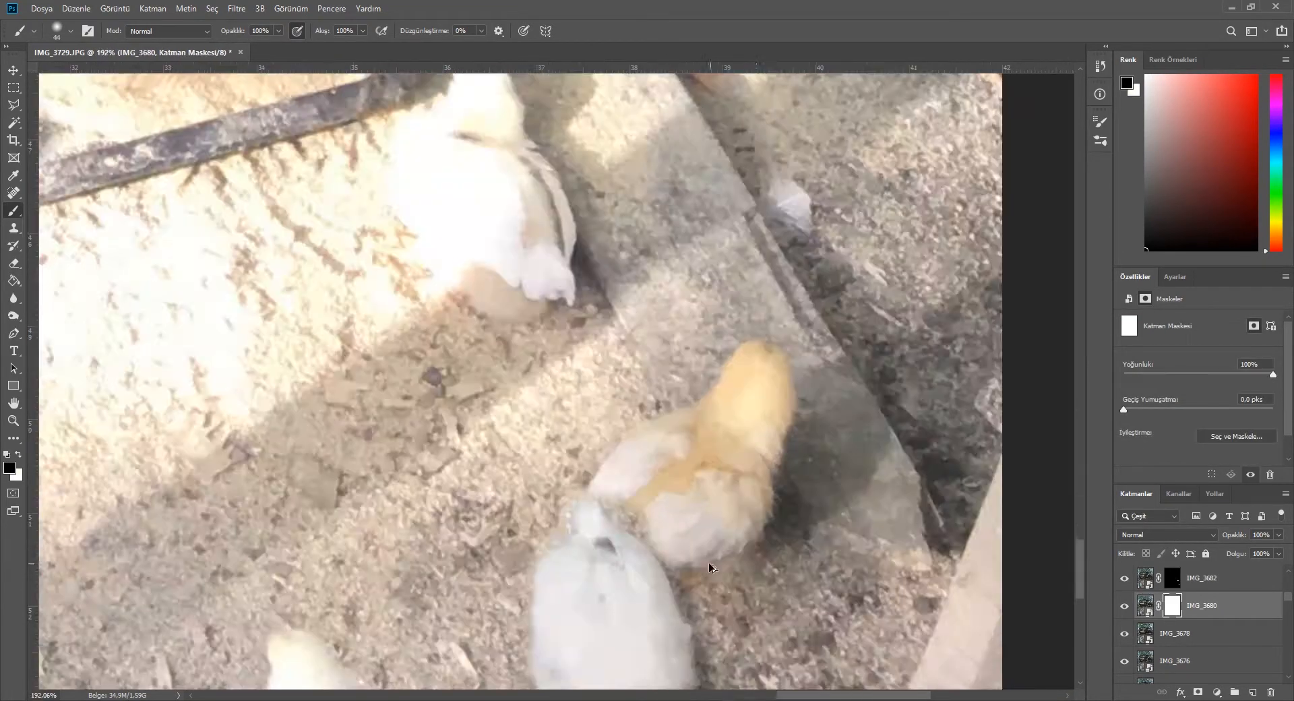
scroll(764, 474, down, 3)
scroll(782, 539, down, 3)
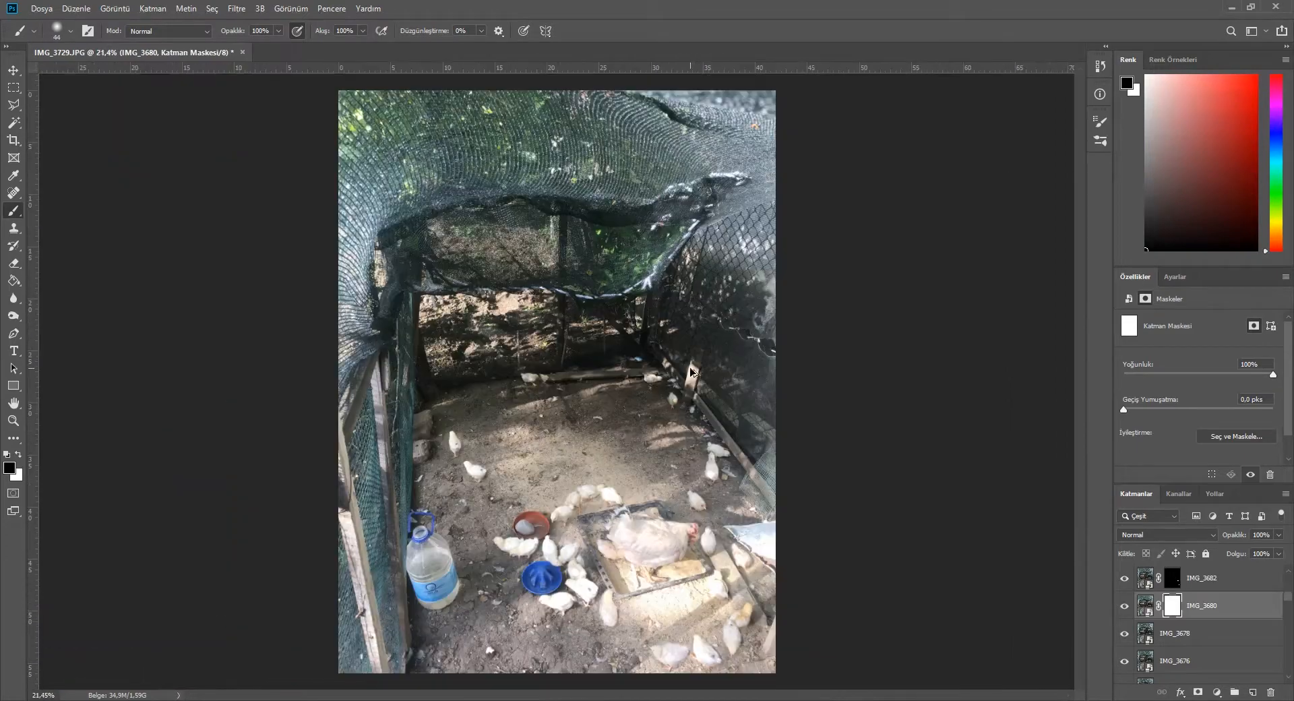
scroll(1237, 441, down, 3)
click(1236, 452)
- Compare the picture with and without IMG_3678 and delete that layer
scroll(945, 612, up, 1)
scroll(1204, 612, down, 3)
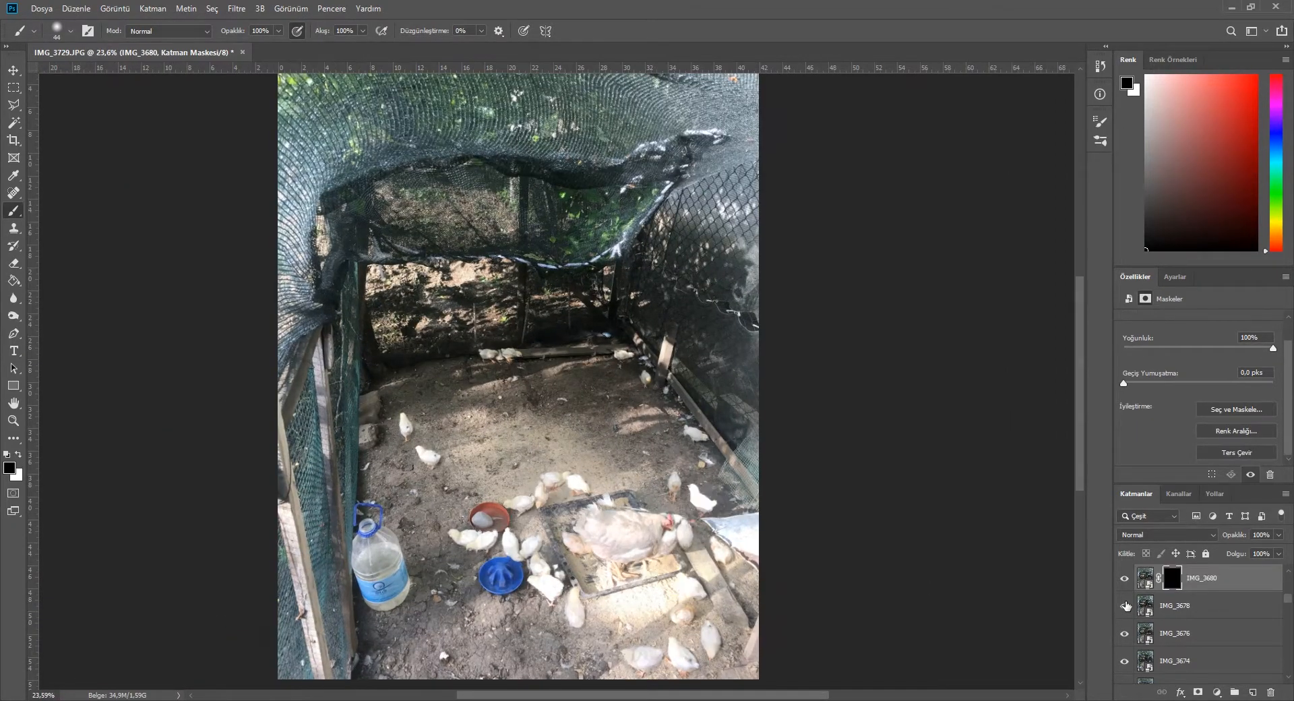
click(1126, 605)
click(1126, 605)
click(1126, 607)
click(1126, 608)
click(1126, 608)
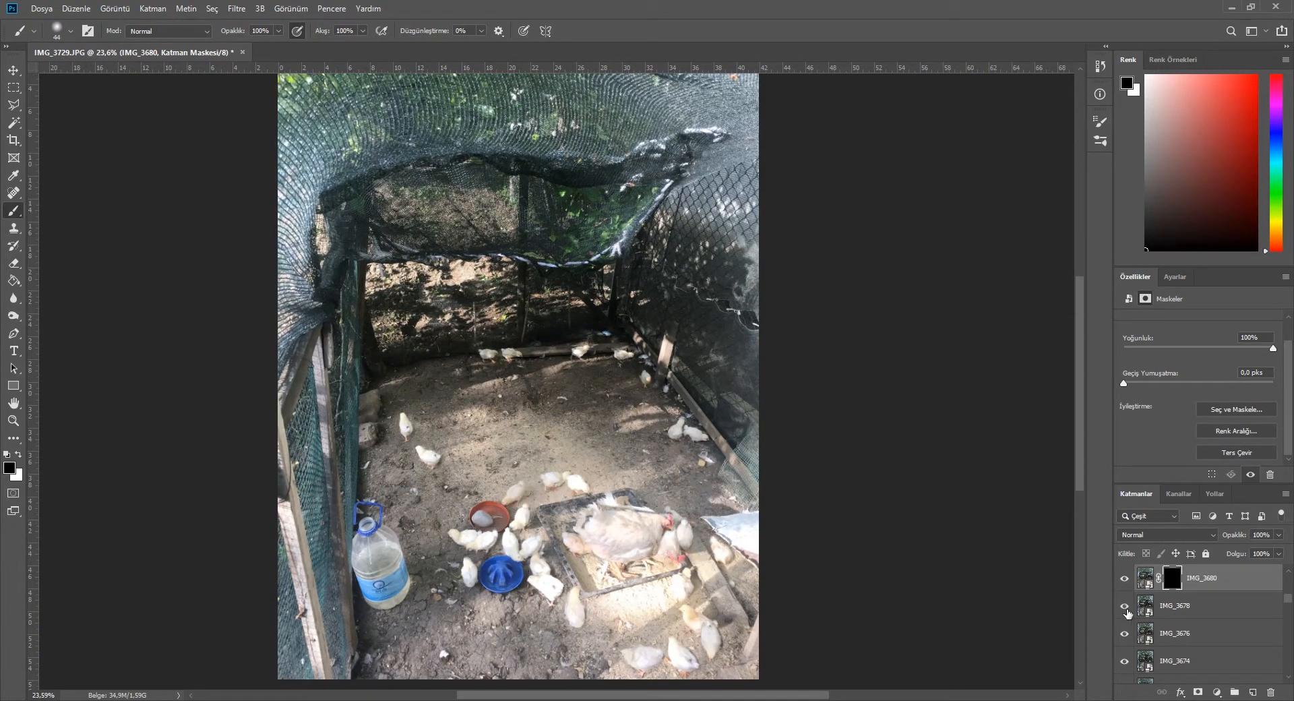
click(1153, 610)
key(Delete)
- Add a layer mask to IMG_3676 and paint black over the chicks by the far plank and beside the blue bowl
click(1197, 692)
scroll(596, 358, up, 20)
mouse_move(585, 290)
mouse_down()
mouse_move(532, 296)
mouse_move(431, 397)
mouse_up()
scroll(647, 328, down, 20)
scroll(542, 487, up, 18)
drag(547, 483, 524, 503)
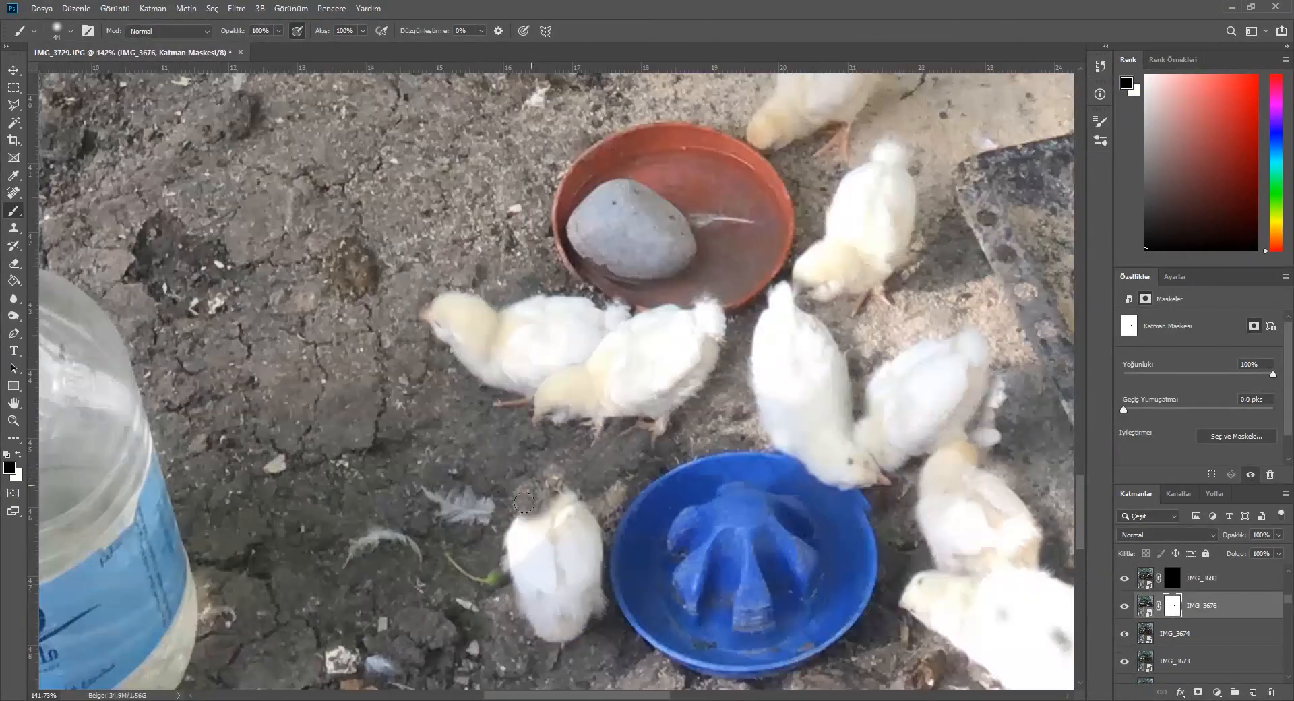
scroll(537, 527, down, 18)
- Paint black over the chick behind the red bowl on the IMG_3676 mask and invert the mask
scroll(537, 472, up, 5)
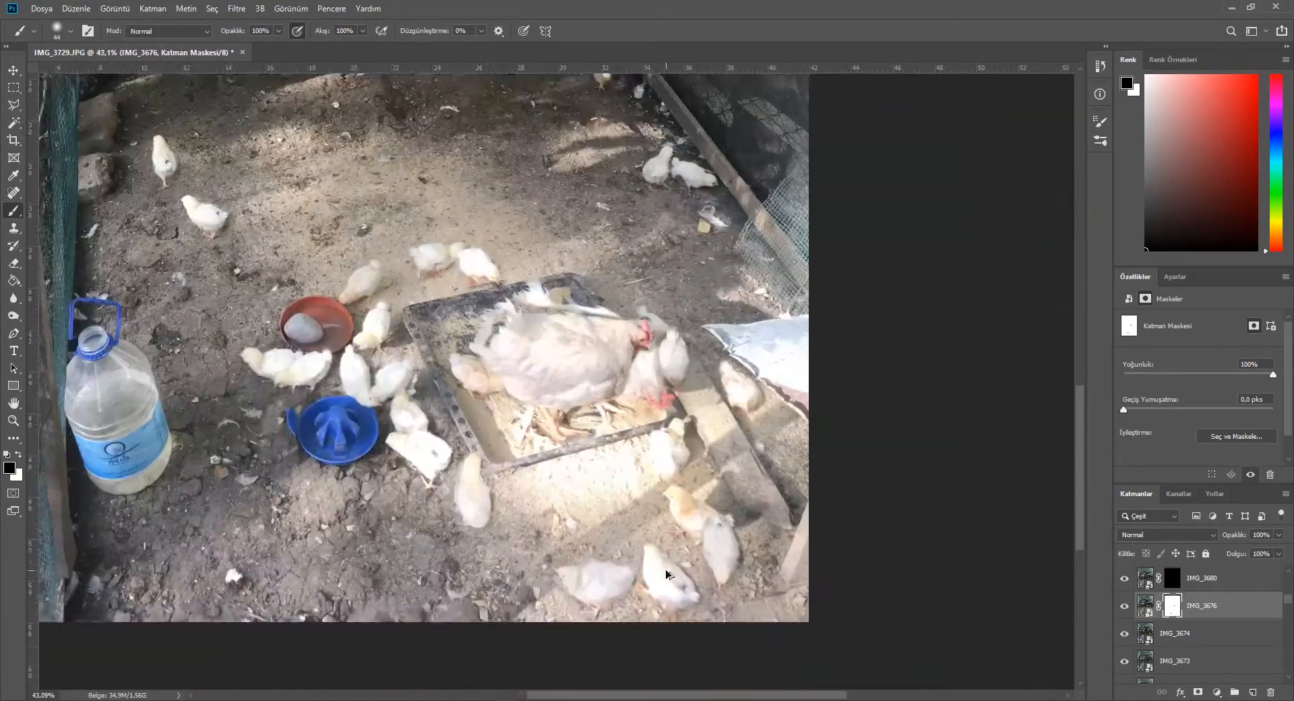
scroll(537, 444, down, 2)
scroll(537, 422, up, 6)
scroll(537, 422, up, 6)
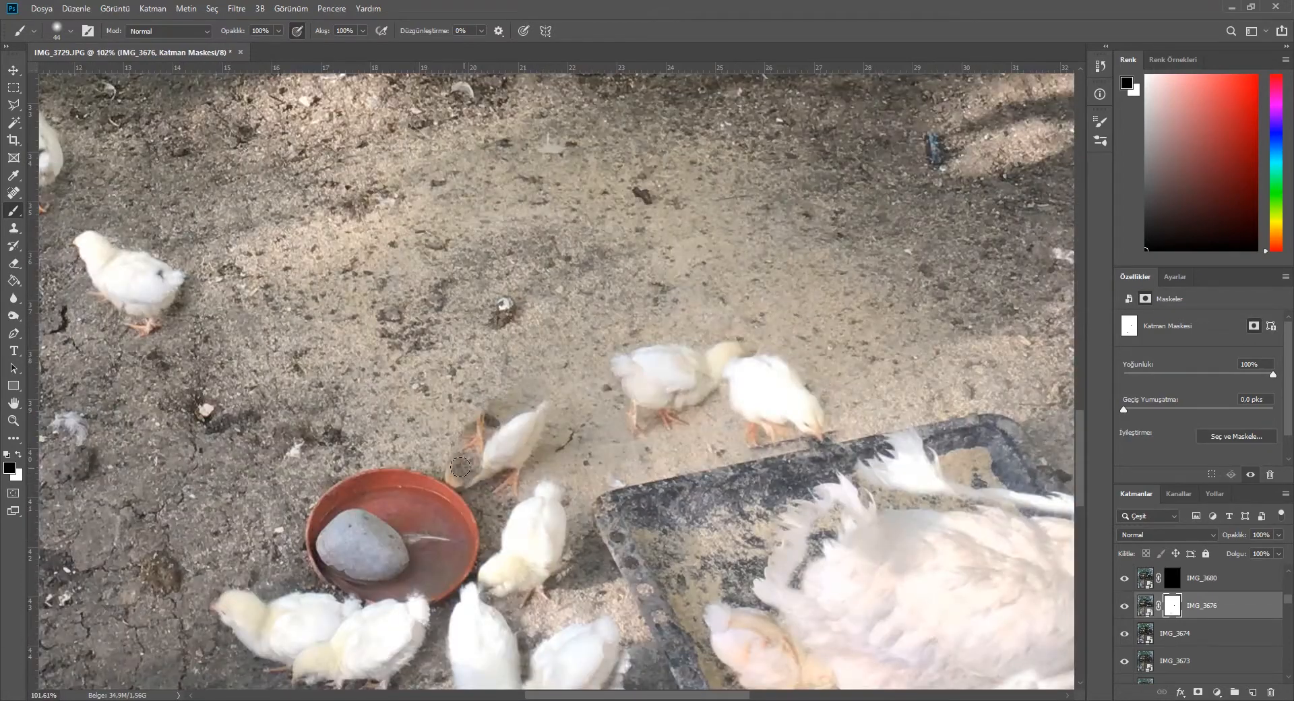
scroll(505, 482, down, 14)
scroll(1176, 362, down, 5)
click(1236, 452)
- Compare the picture with and without IMG_3674, select that layer, and add a layer mask to it
scroll(505, 472, up, 7)
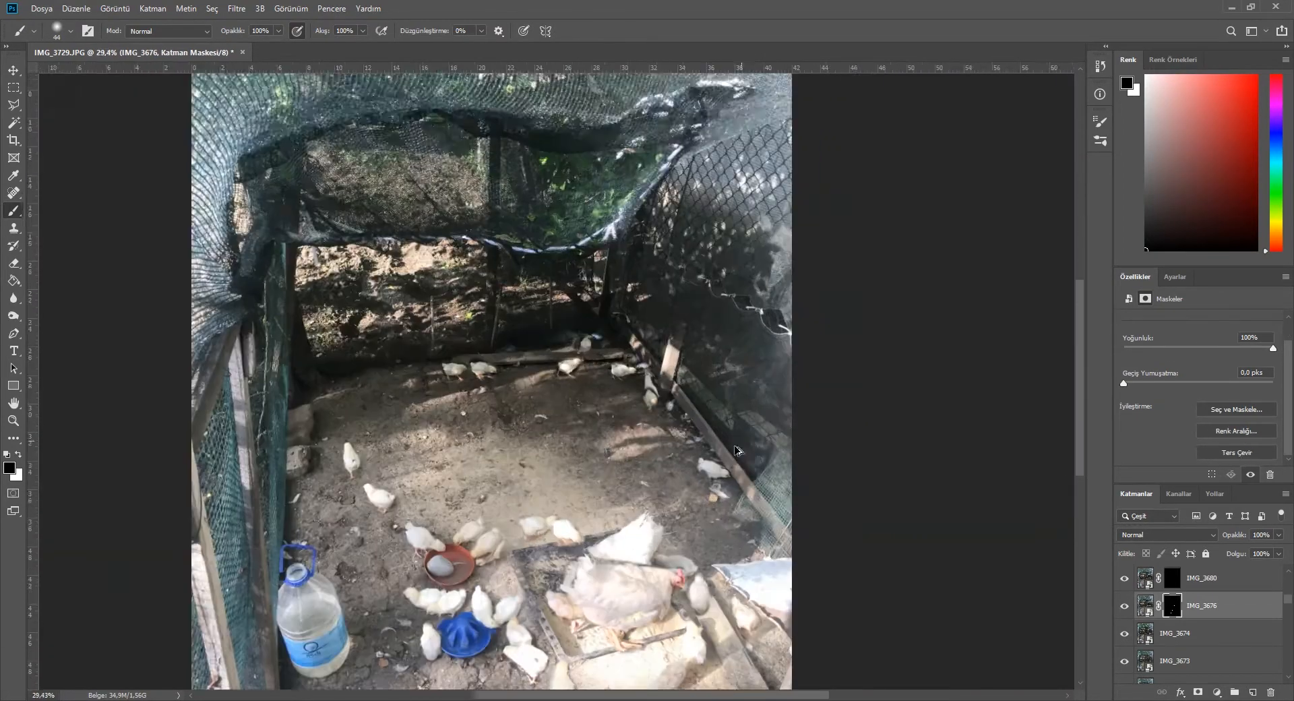
scroll(505, 472, down, 4)
click(1123, 634)
scroll(485, 458, down, 5)
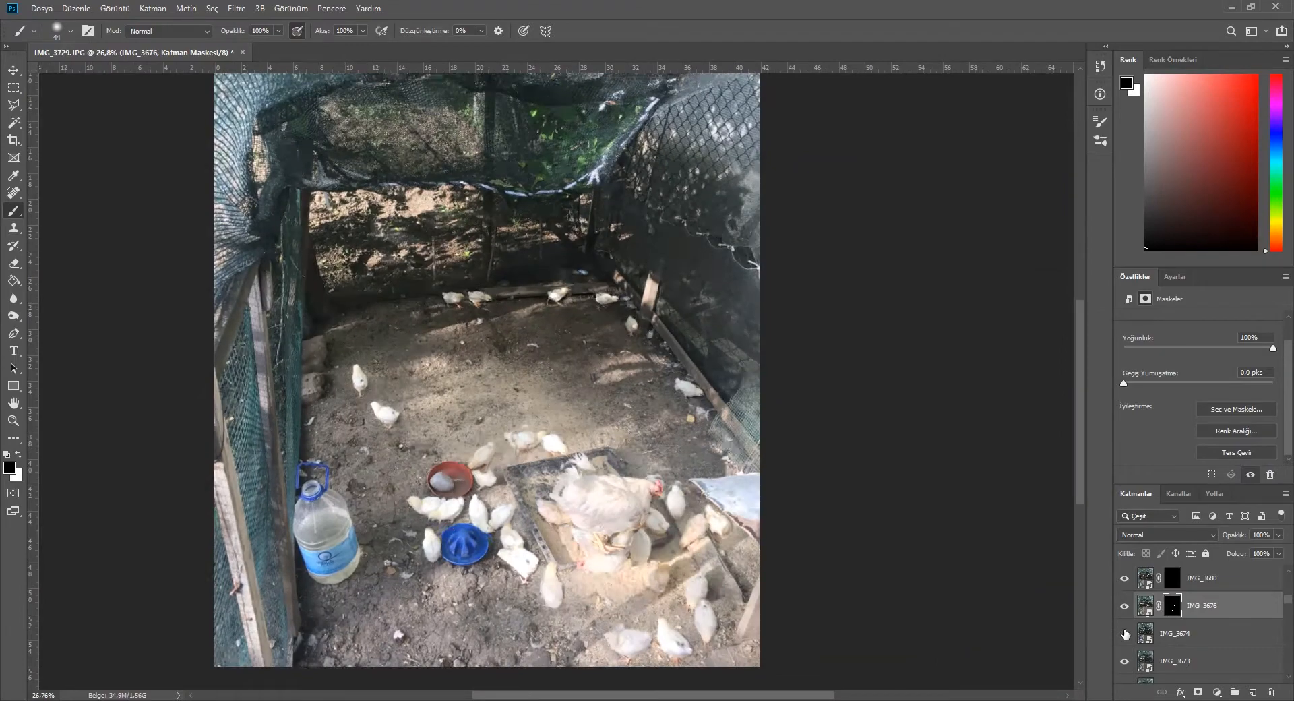
click(1124, 633)
click(1206, 634)
click(1197, 691)
- Paint black over the chick reaching into the red bowl on the IMG_3674 mask
scroll(404, 445, up, 15)
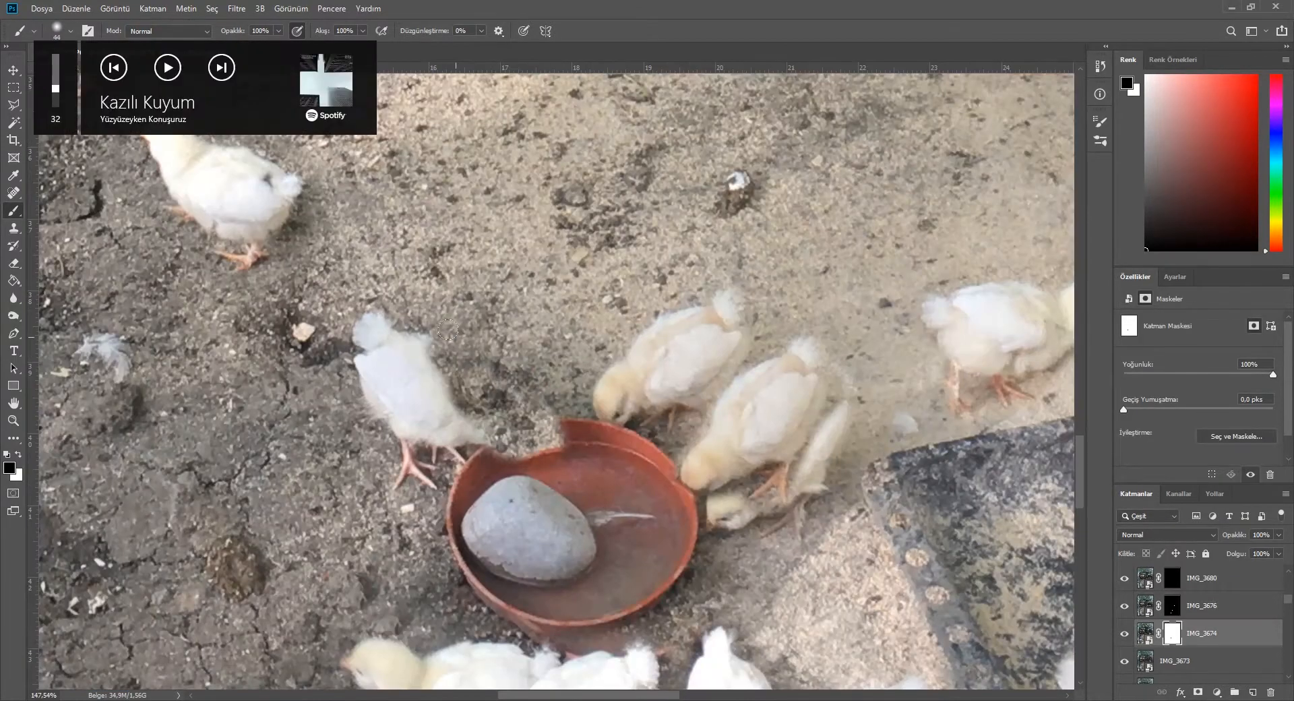
scroll(393, 470, down, 14)
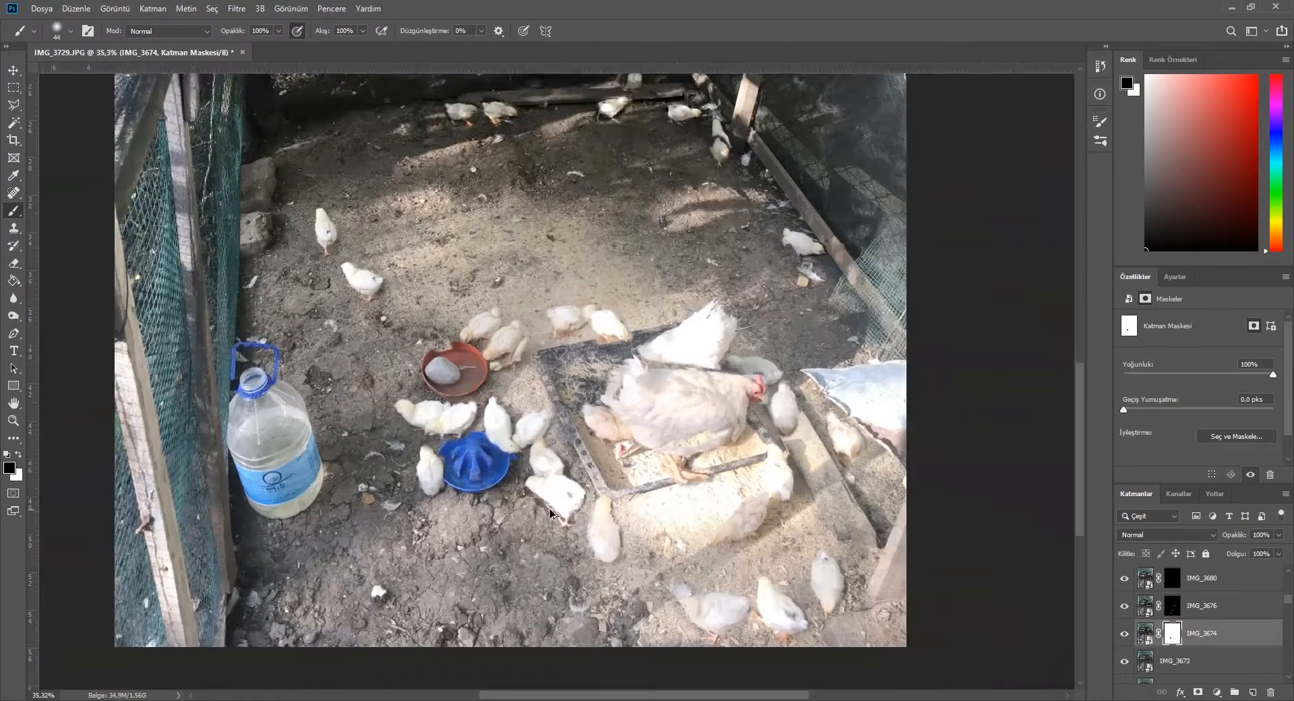
scroll(1262, 443, down, 1)
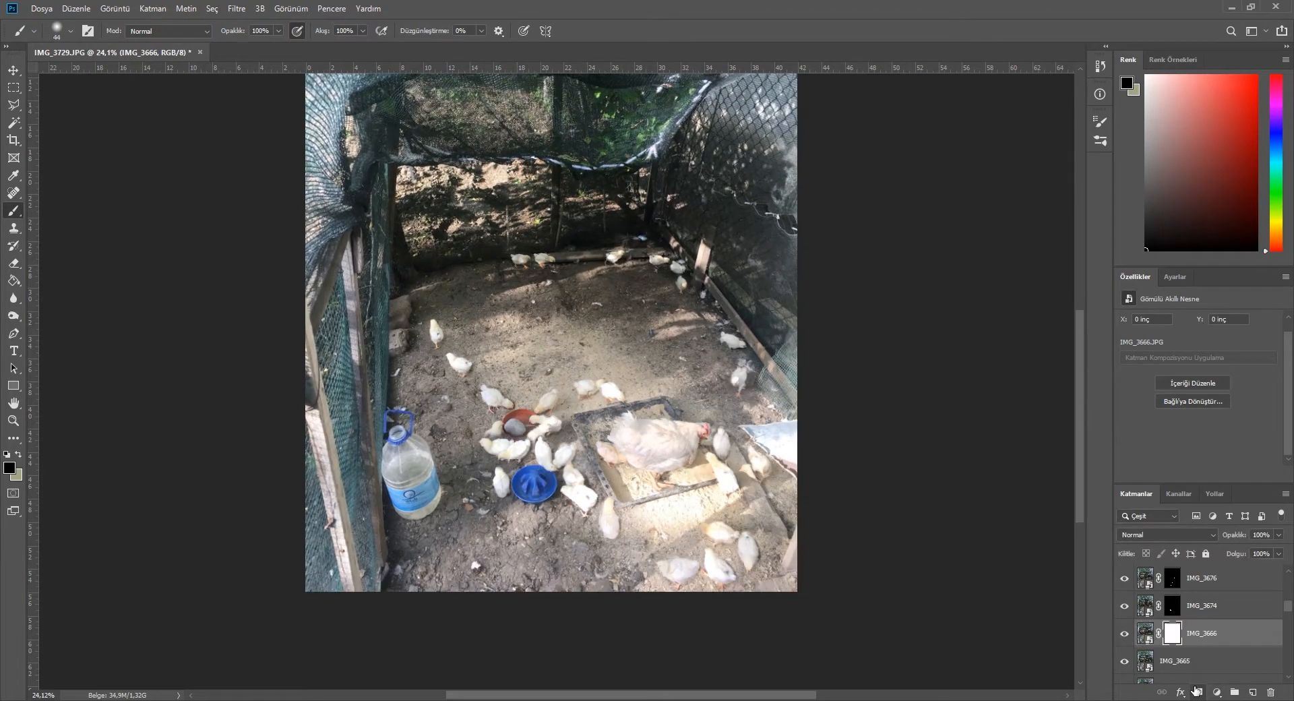
- Paint black over the chicks by the far plank and near the side fence on the IMG_3666 mask, and invert the mask
scroll(742, 378, up, 8)
scroll(724, 322, down, 8)
scroll(532, 360, up, 6)
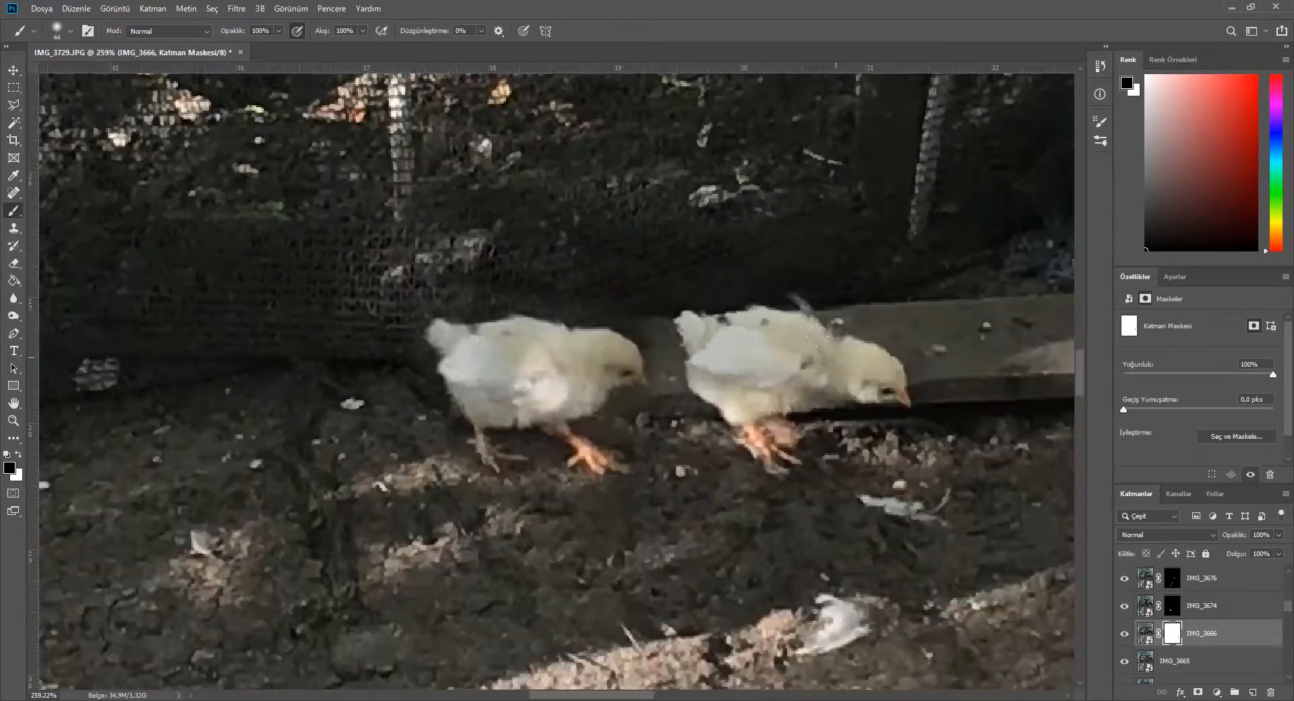
scroll(532, 360, down, 6)
scroll(531, 360, up, 4)
scroll(531, 359, down, 6)
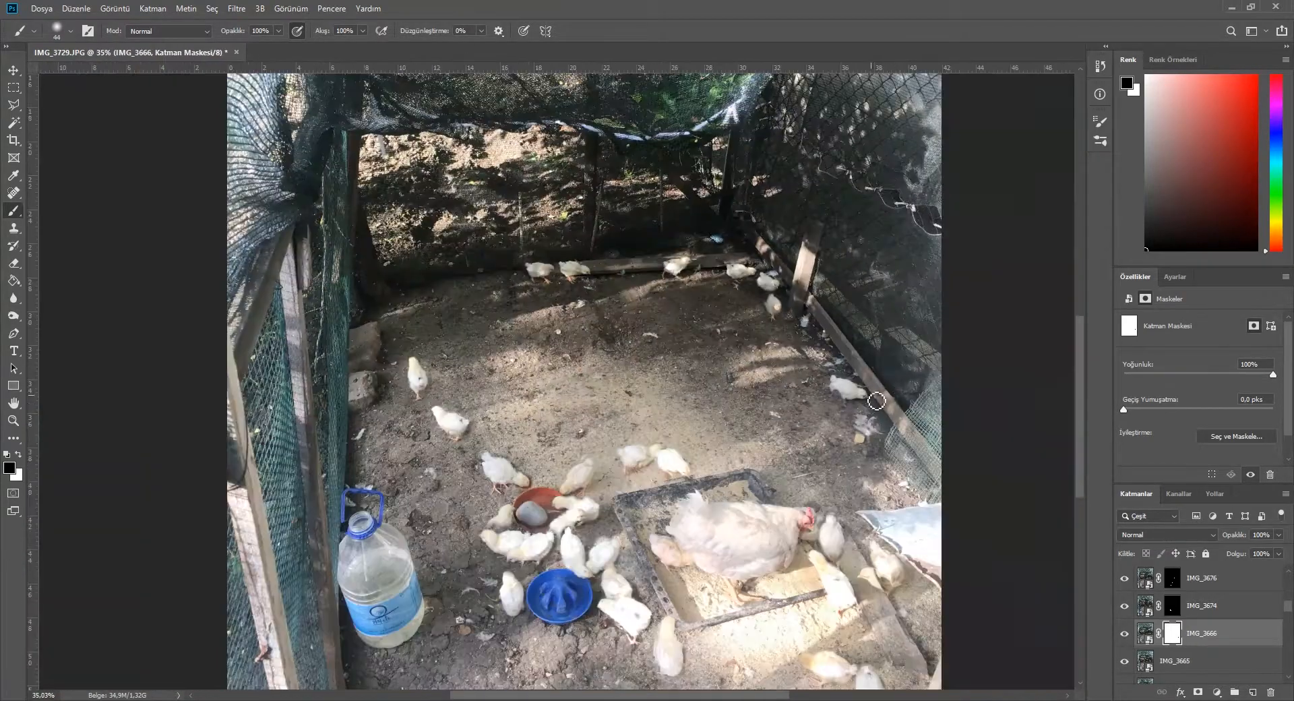
scroll(535, 499, up, 4)
scroll(535, 485, down, 2)
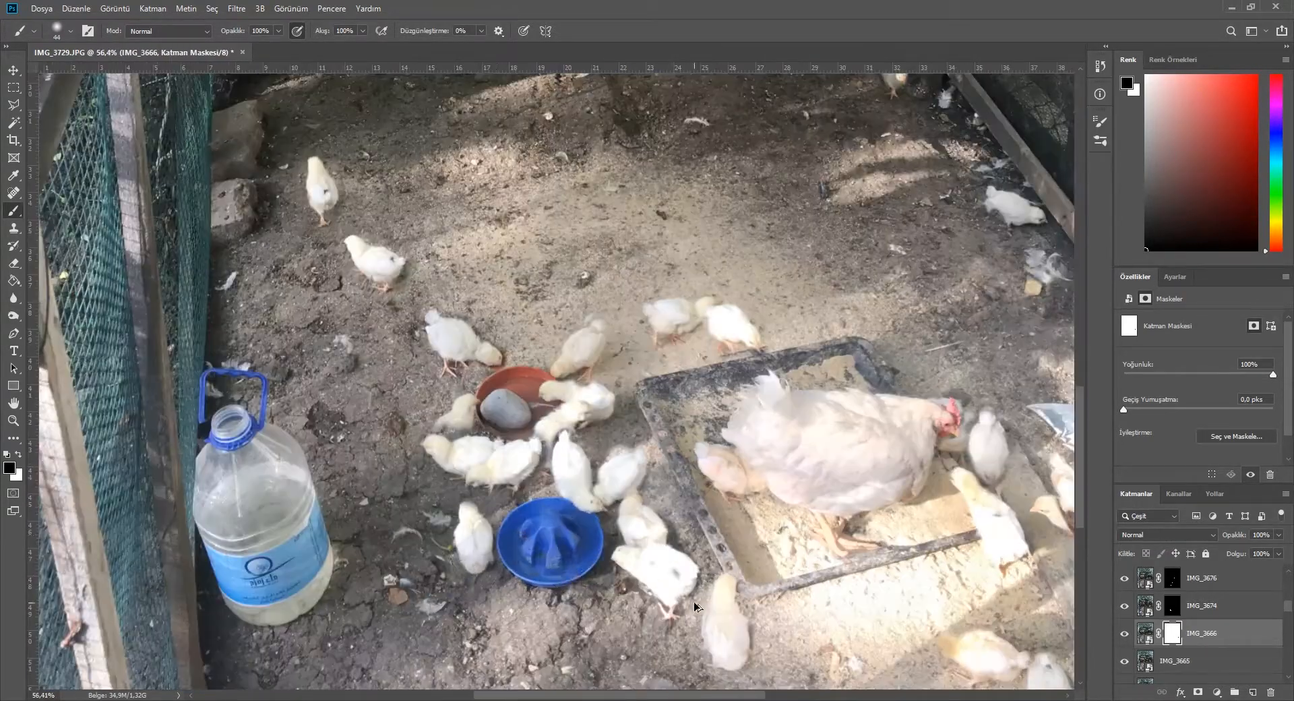
scroll(719, 485, down, 5)
- Add a layer mask to IMG_3665 and paint black over the chicks around the red bowl and the tray's far corner
click(1172, 605)
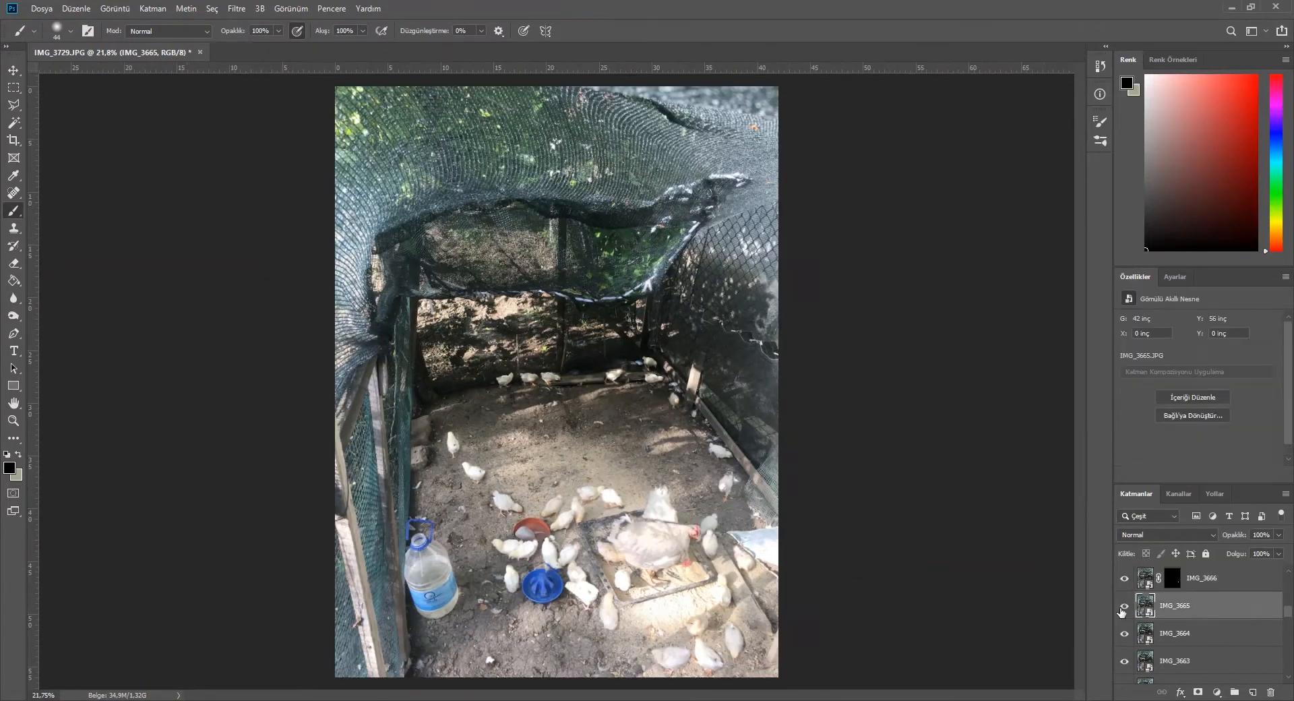
click(1197, 692)
scroll(471, 322, up, 10)
scroll(401, 368, down, 5)
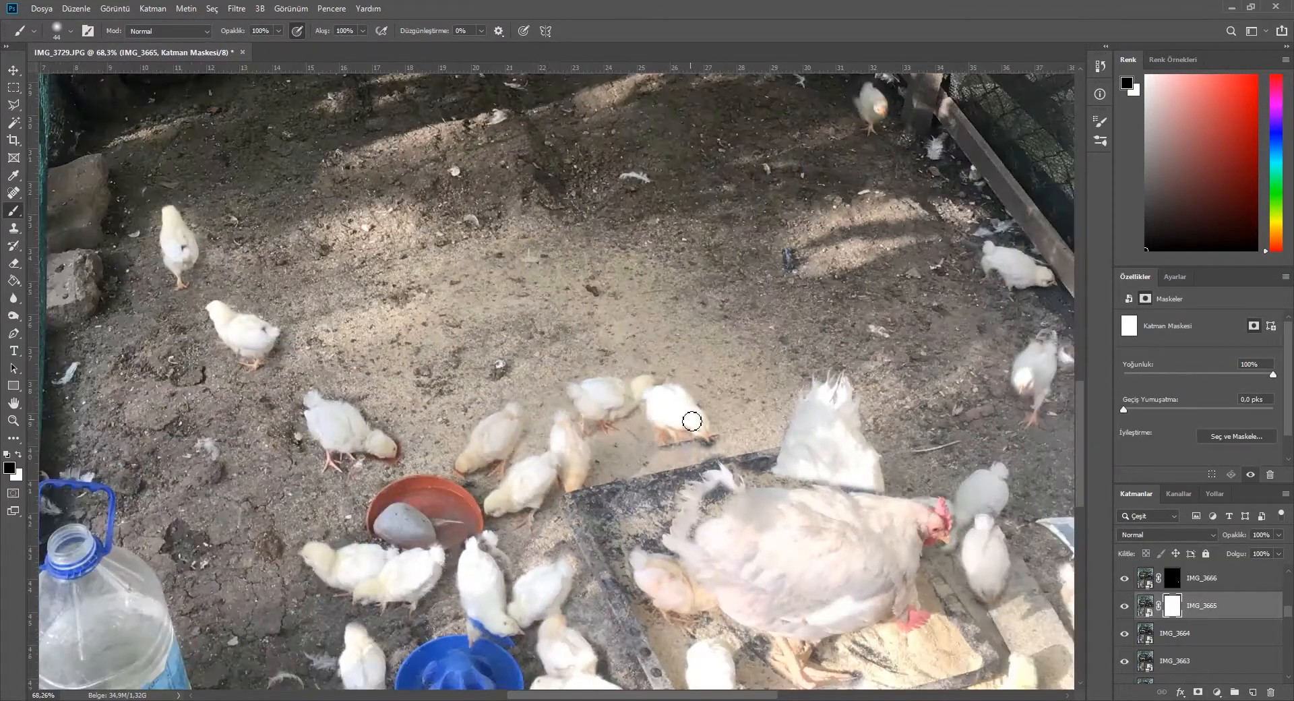
click(687, 424)
key(Return)
scroll(564, 468, up, 4)
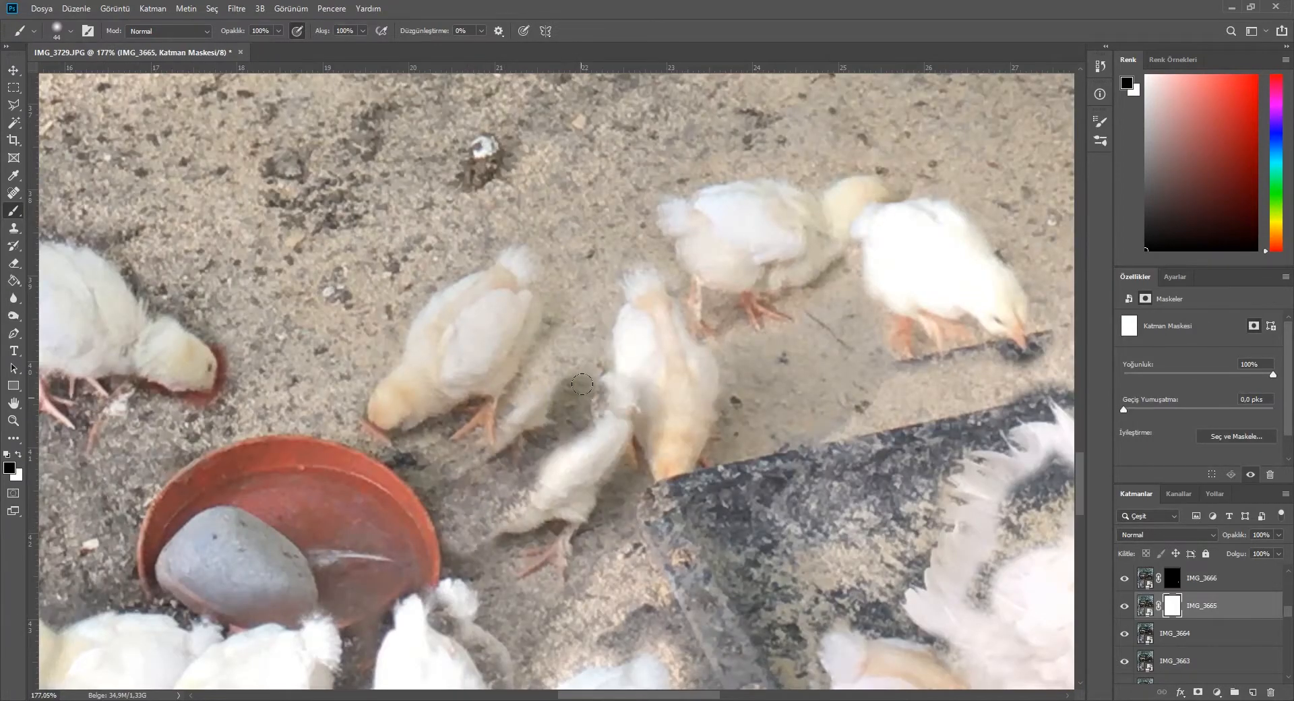
scroll(552, 532, down, 8)
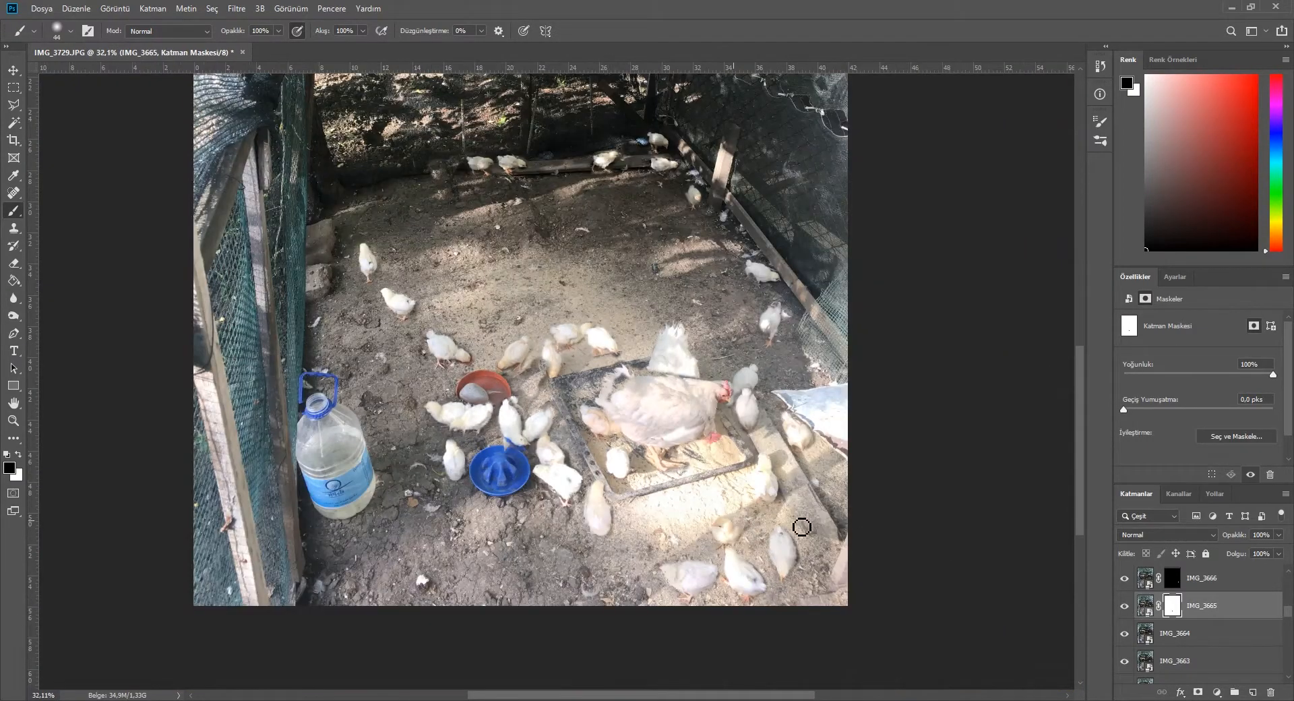
- Paint black over the yellowish chick in front of the tray on the IMG_3665 mask and invert the mask
scroll(709, 529, up, 4)
scroll(695, 486, down, 5)
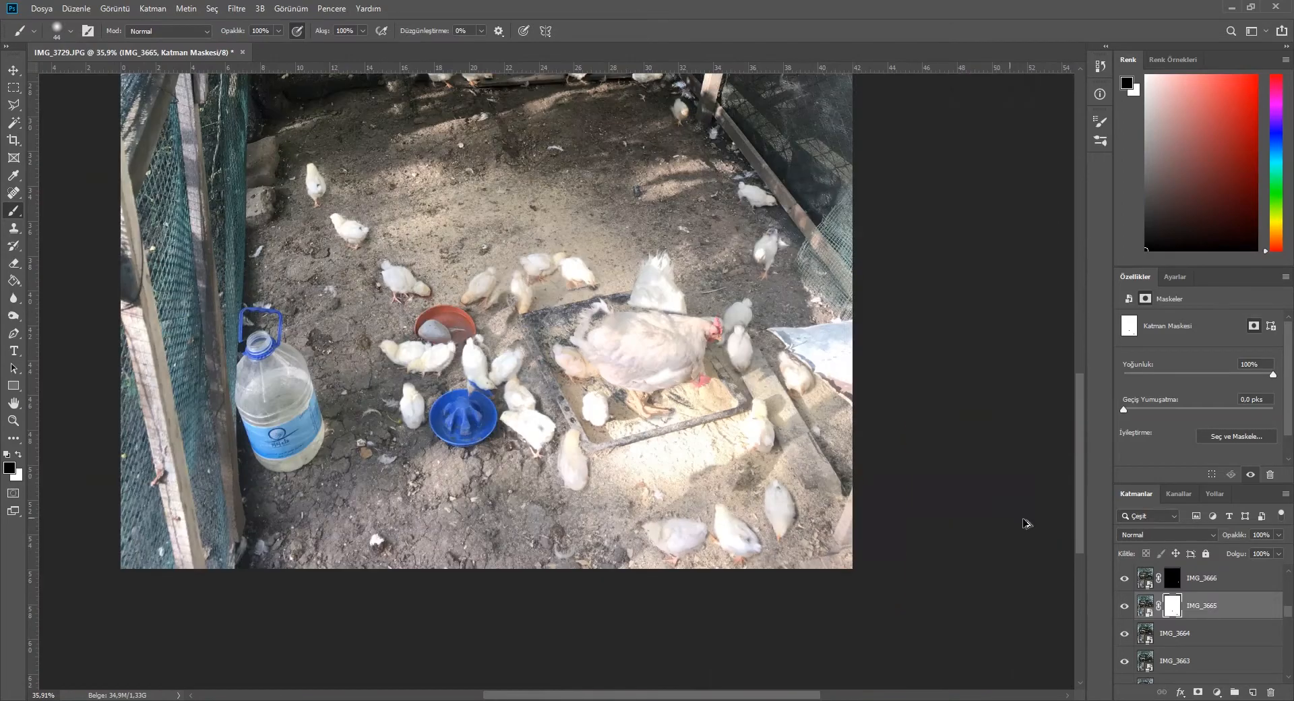
scroll(1227, 431, down, 1)
click(1236, 452)
- Reduce the brush size to 18 and touch up the IMG_3665 mask around the leftmost chick by the far plank
scroll(874, 494, up, 6)
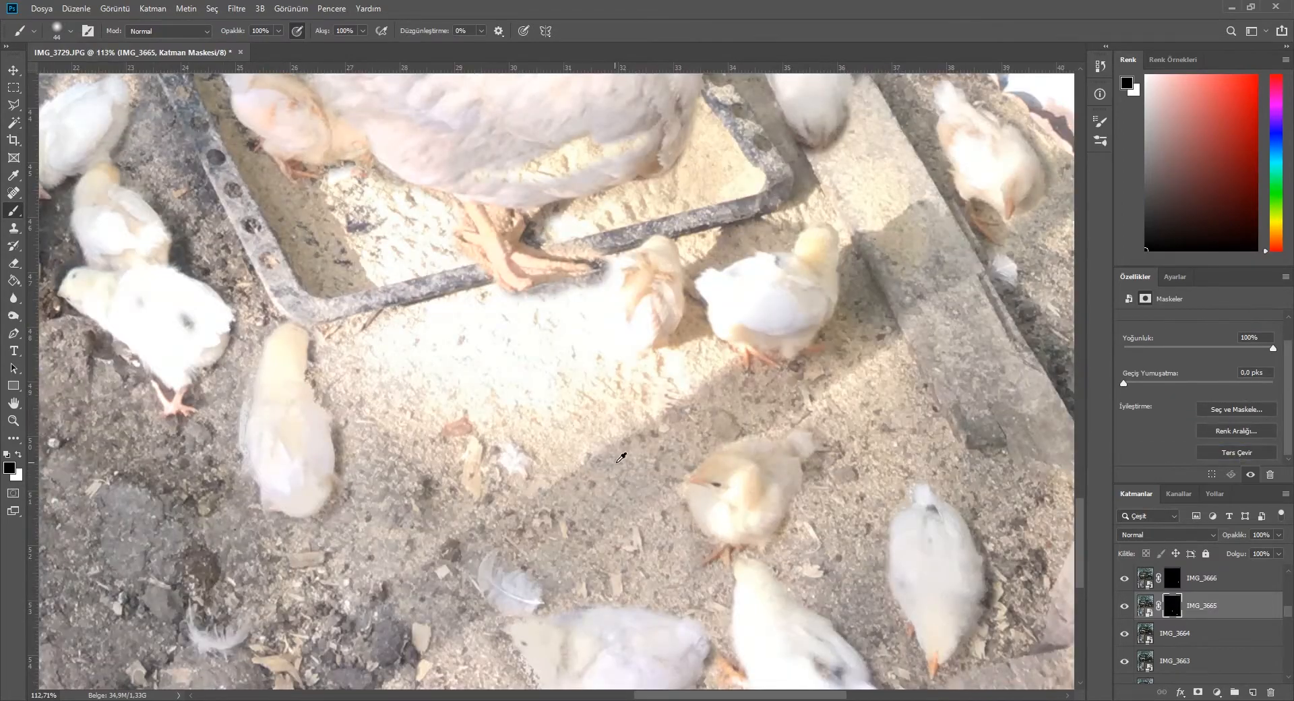
scroll(742, 445, down, 5)
scroll(324, 347, up, 8)
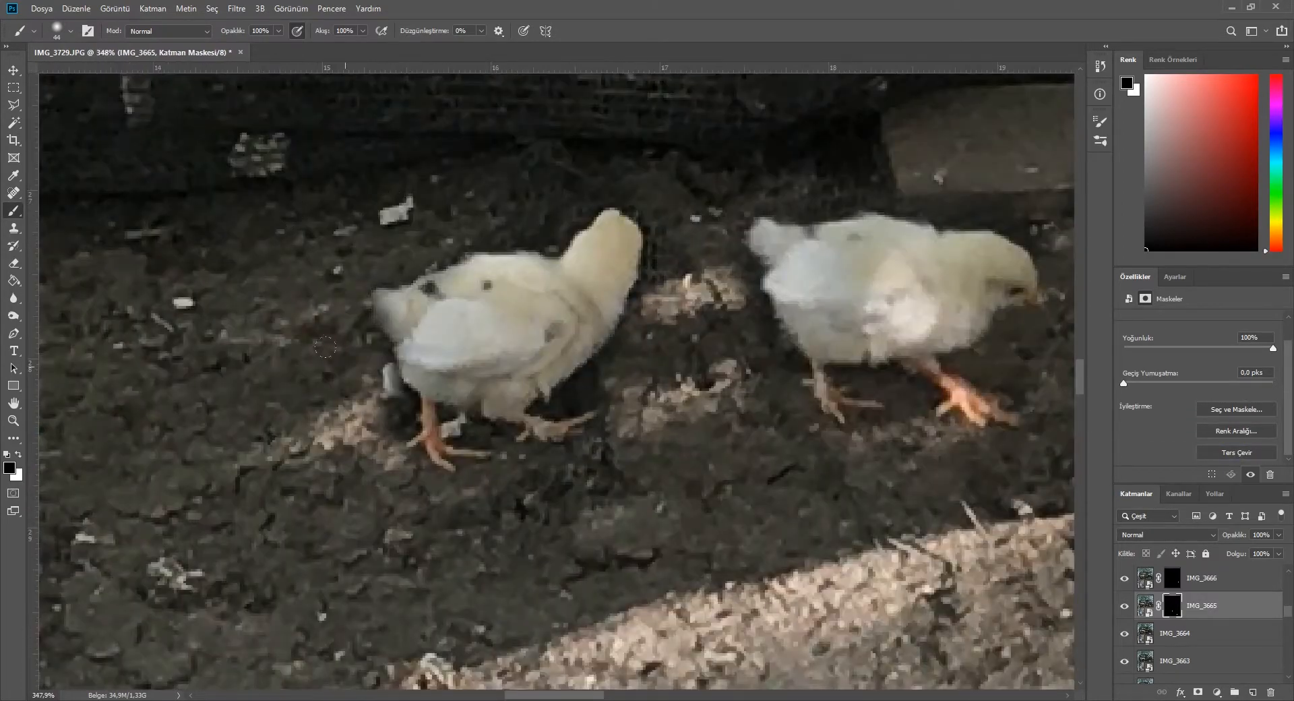
scroll(325, 347, down, 5)
scroll(633, 342, up, 8)
right_click(540, 308)
drag(624, 346, 618, 345)
click(403, 289)
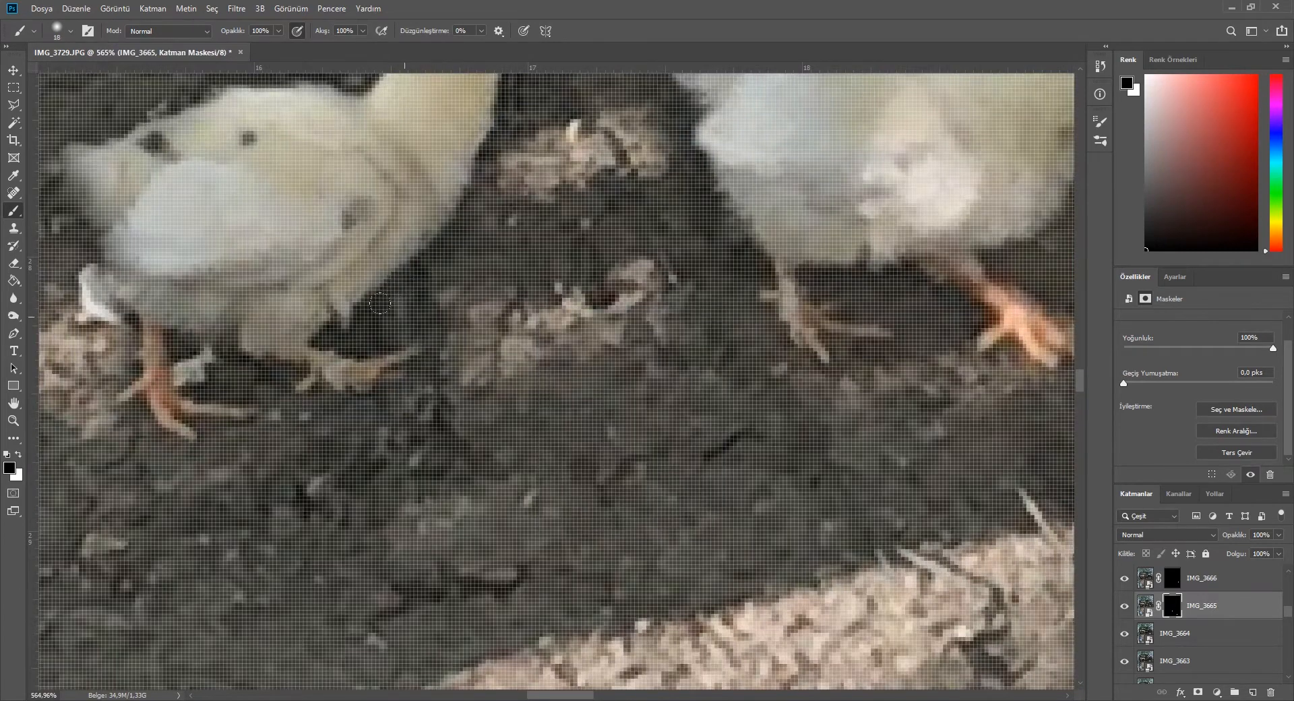
scroll(380, 304, down, 8)
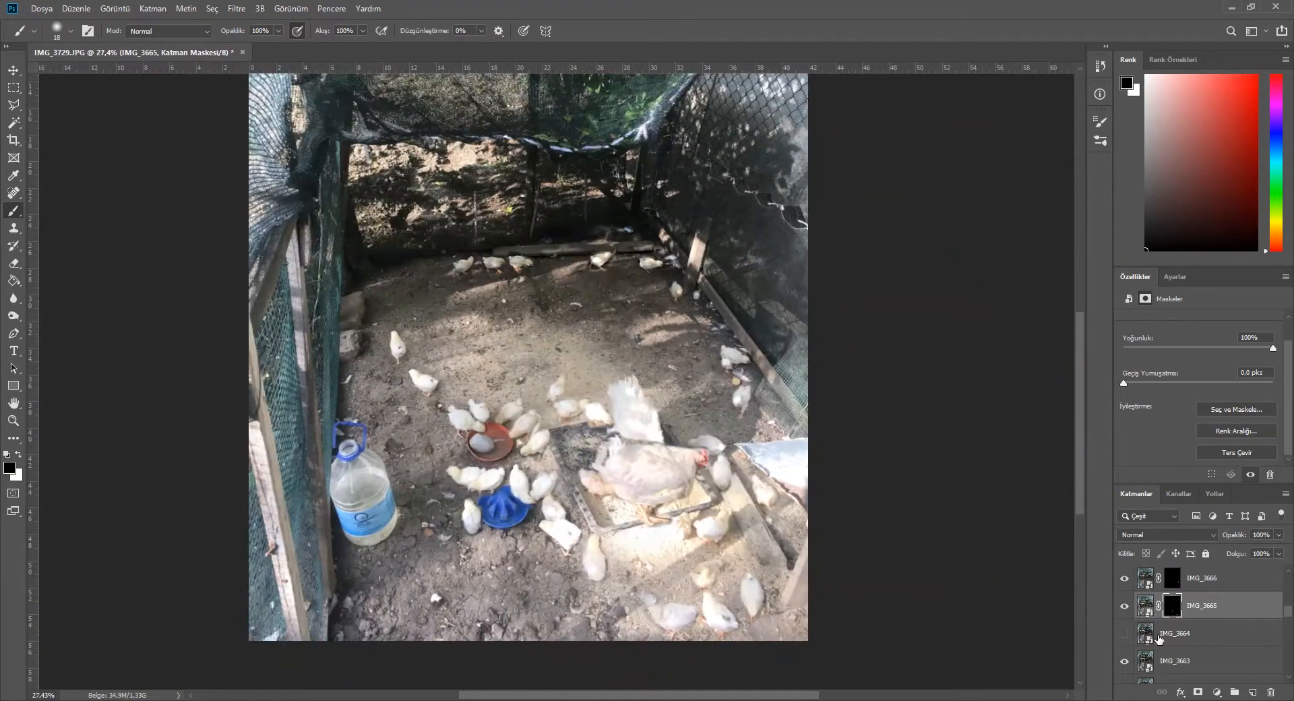
- Delete the IMG_3664 and IMG_3663 layers and add a layer mask to IMG_3660
click(1161, 637)
key(Delete)
key(Delete)
click(1125, 633)
click(1197, 692)
- Paint black over the standing hen and the chick near her on the IMG_3660 mask, and invert the mask
scroll(694, 383, up, 6)
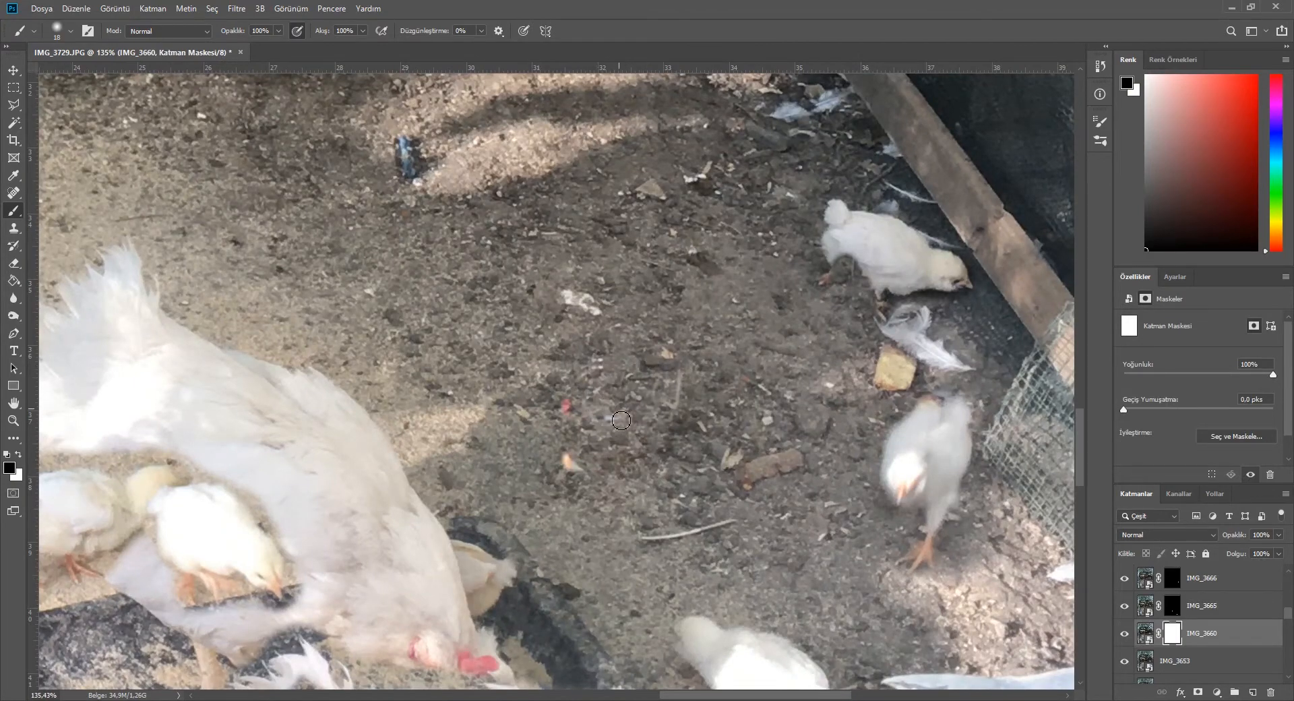
scroll(621, 420, down, 2)
scroll(1228, 438, down, 2)
click(1236, 452)
scroll(708, 451, down, 6)
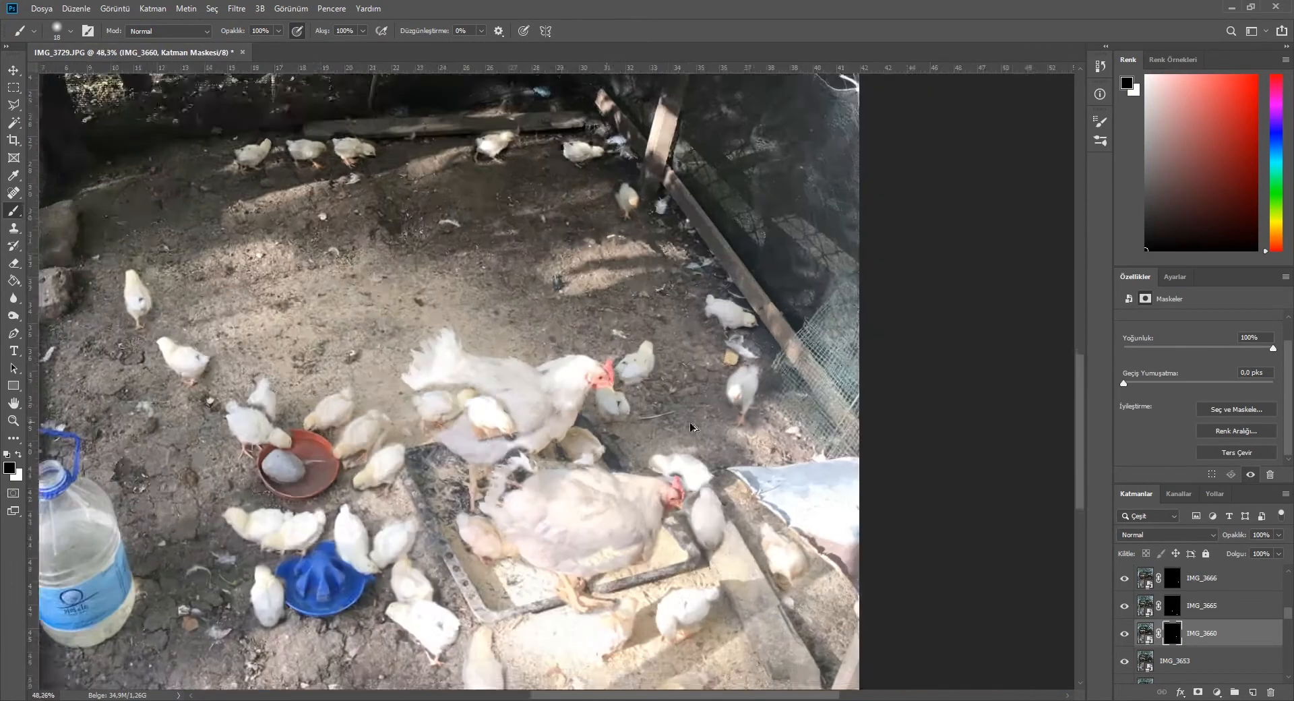
scroll(557, 430, up, 5)
scroll(617, 362, up, 2)
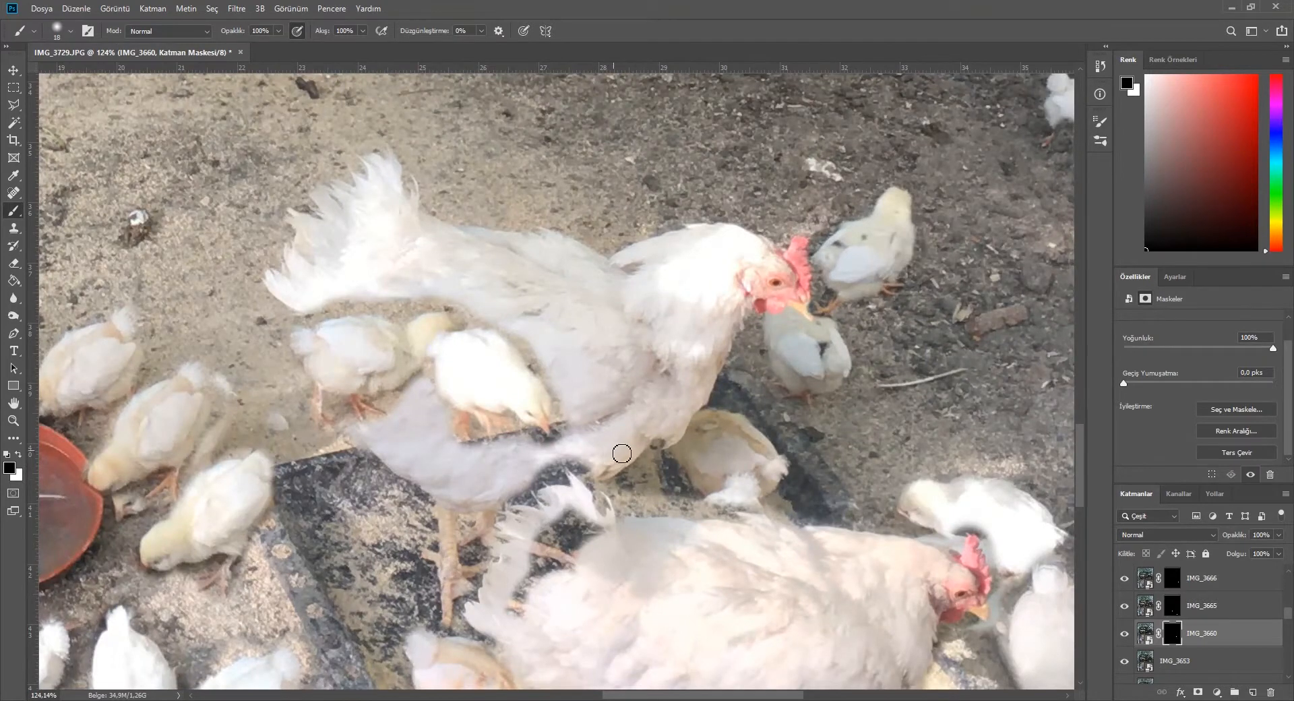
key(ctrl+i)
click(1233, 453)
scroll(775, 324, down, 2)
- Select IMG_3653, compare the picture with and without it, and add a layer mask to it
click(1169, 660)
click(1123, 662)
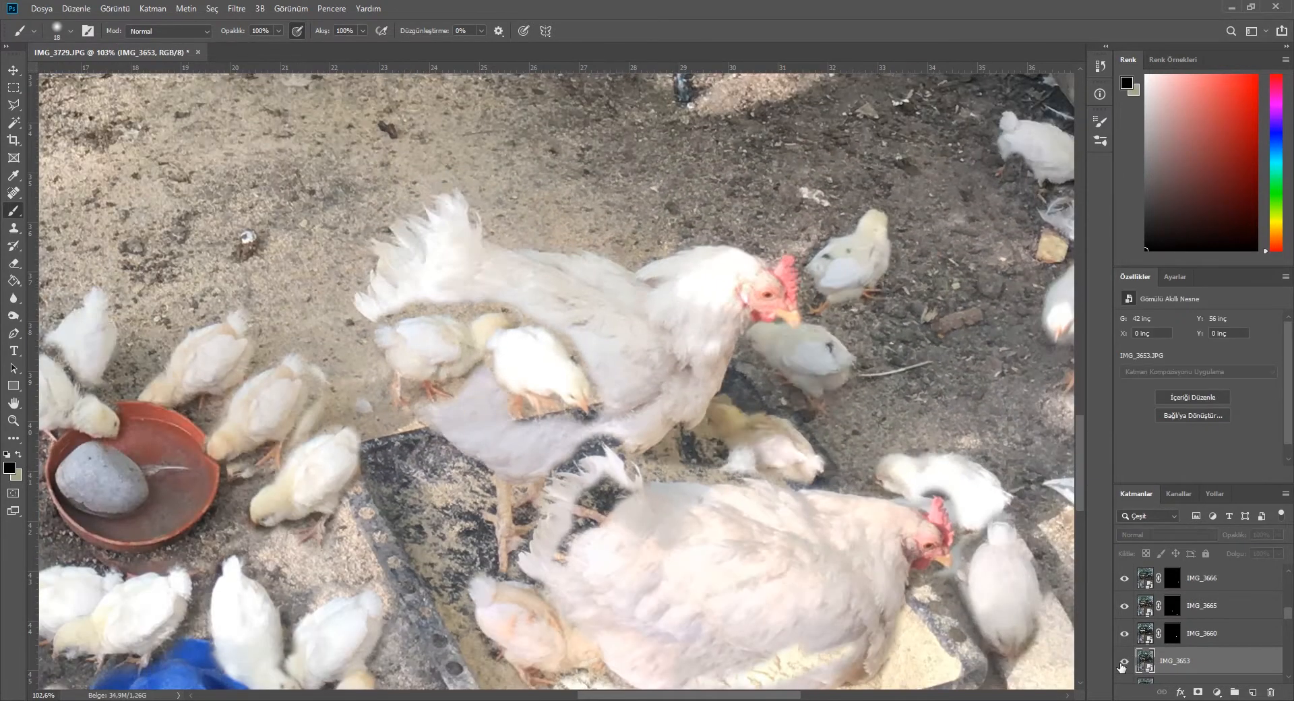
click(1124, 662)
click(1198, 692)
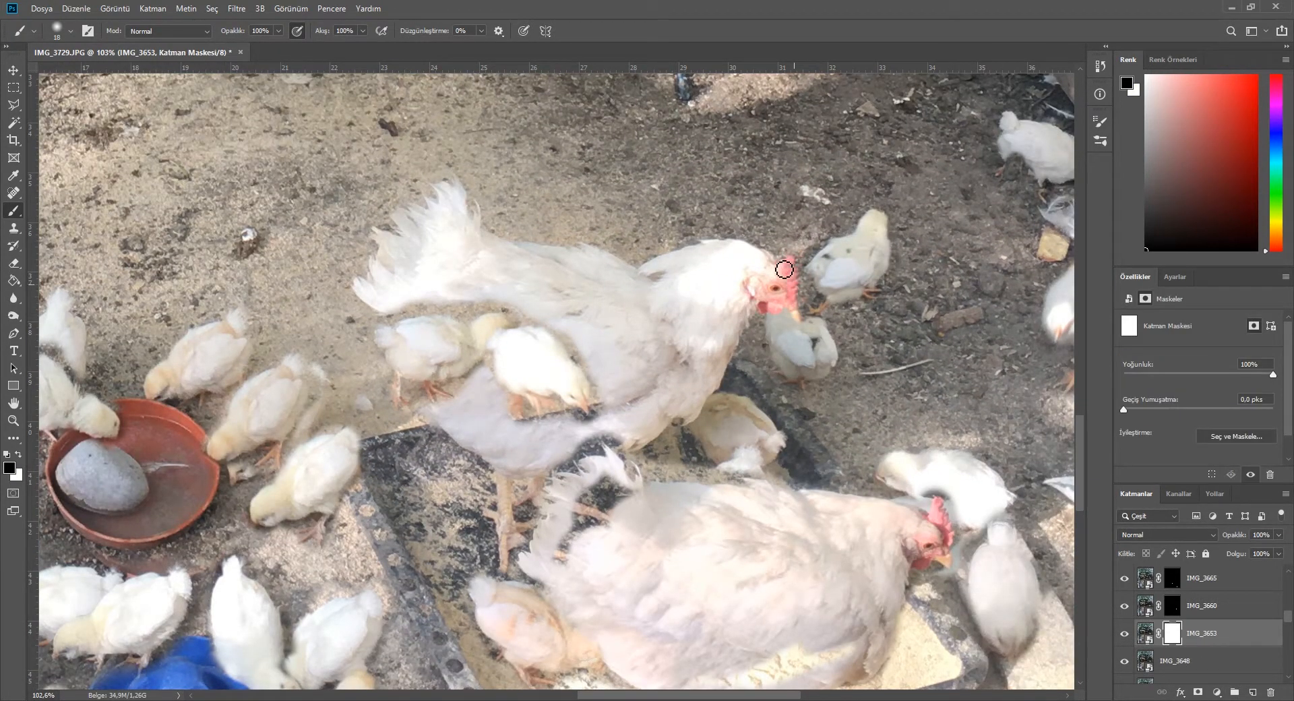
- With a brush size of 34, paint black over the standing hen on the IMG_3653 mask and invert the mask
right_click(660, 258)
text(34)
mouse_move(721, 248)
mouse_down()
mouse_move(651, 260)
mouse_move(520, 253)
mouse_up()
key(Return)
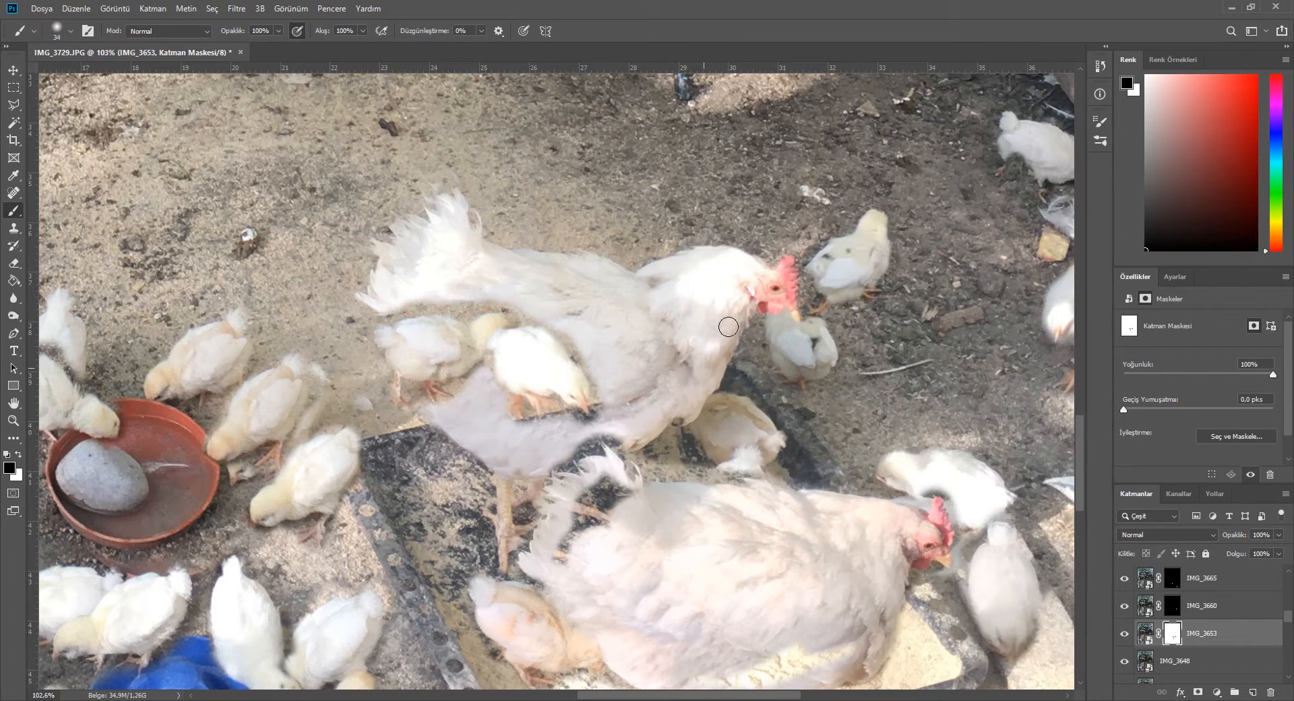
scroll(1236, 448, down, 2)
click(1236, 451)
- Move the IMG_3653 layer up the stack to above IMG_3724
scroll(799, 411, down, 1)
click(1208, 632)
scroll(1211, 626, up, 5)
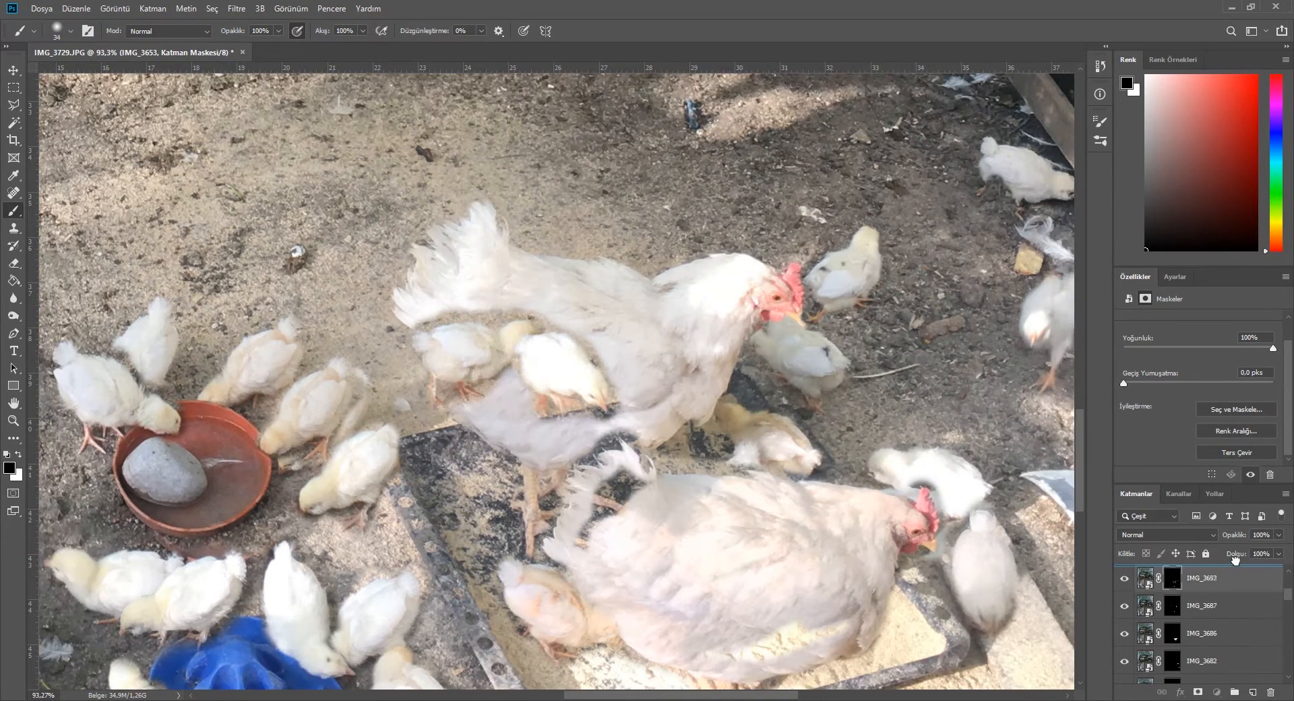
scroll(1186, 586, up, 1)
- Paint white on the IMG_3653 mask over the chicks covering the standing hen's flank to restore her body
click(1172, 578)
scroll(465, 377, up, 3)
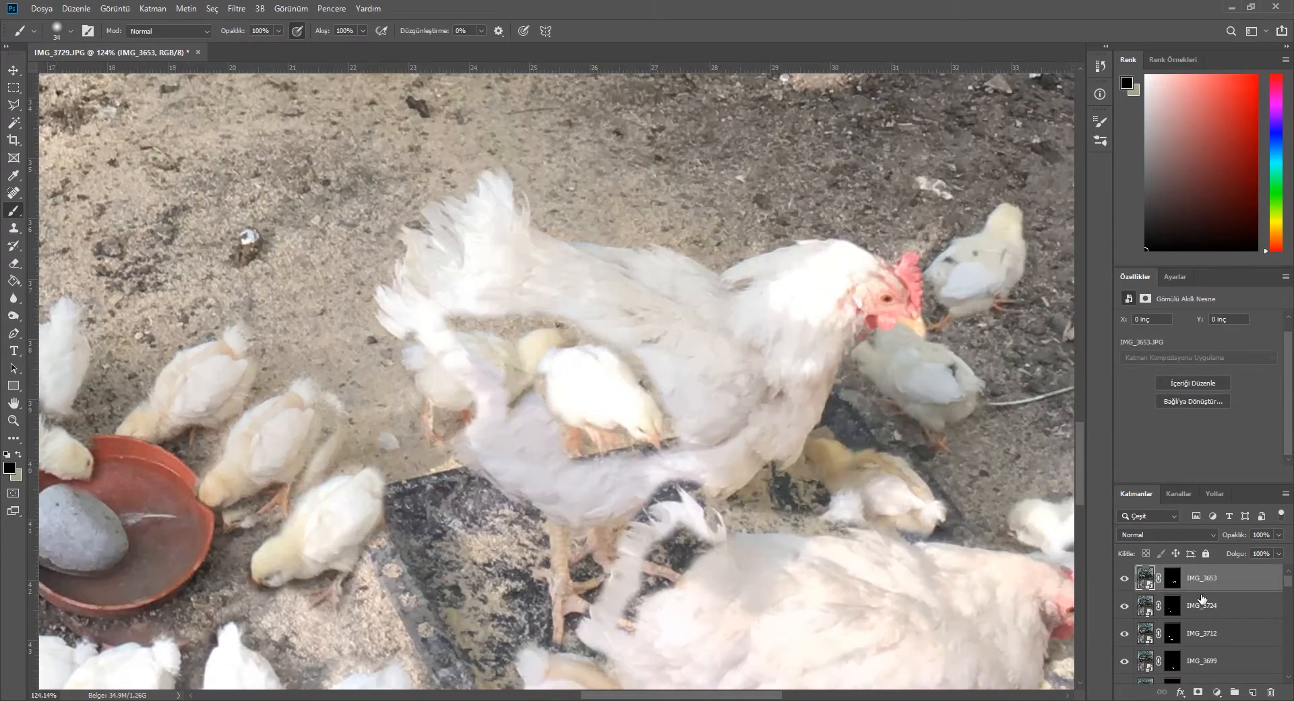
drag(612, 469, 491, 353)
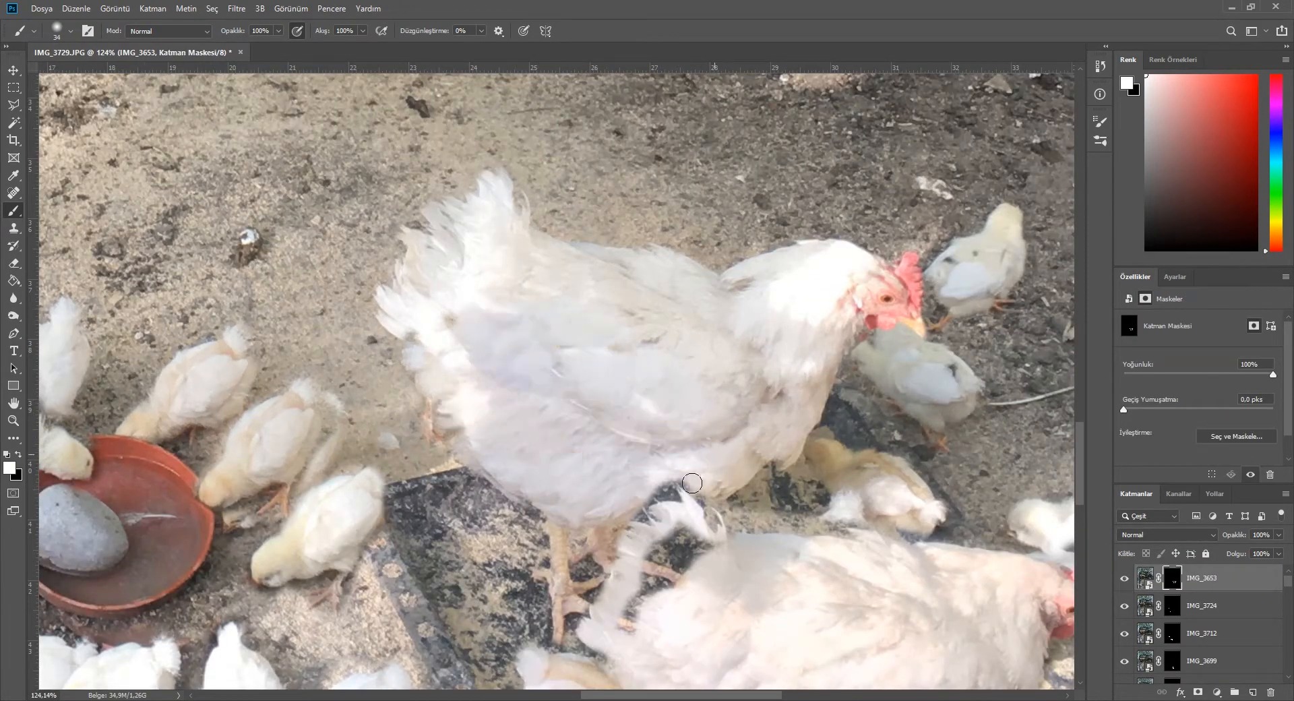
- Select the sitting hen's layer IMG_3686 and inspect the area where the two hens meet
scroll(692, 483, down, 2)
scroll(688, 464, up, 2)
scroll(683, 439, down, 1)
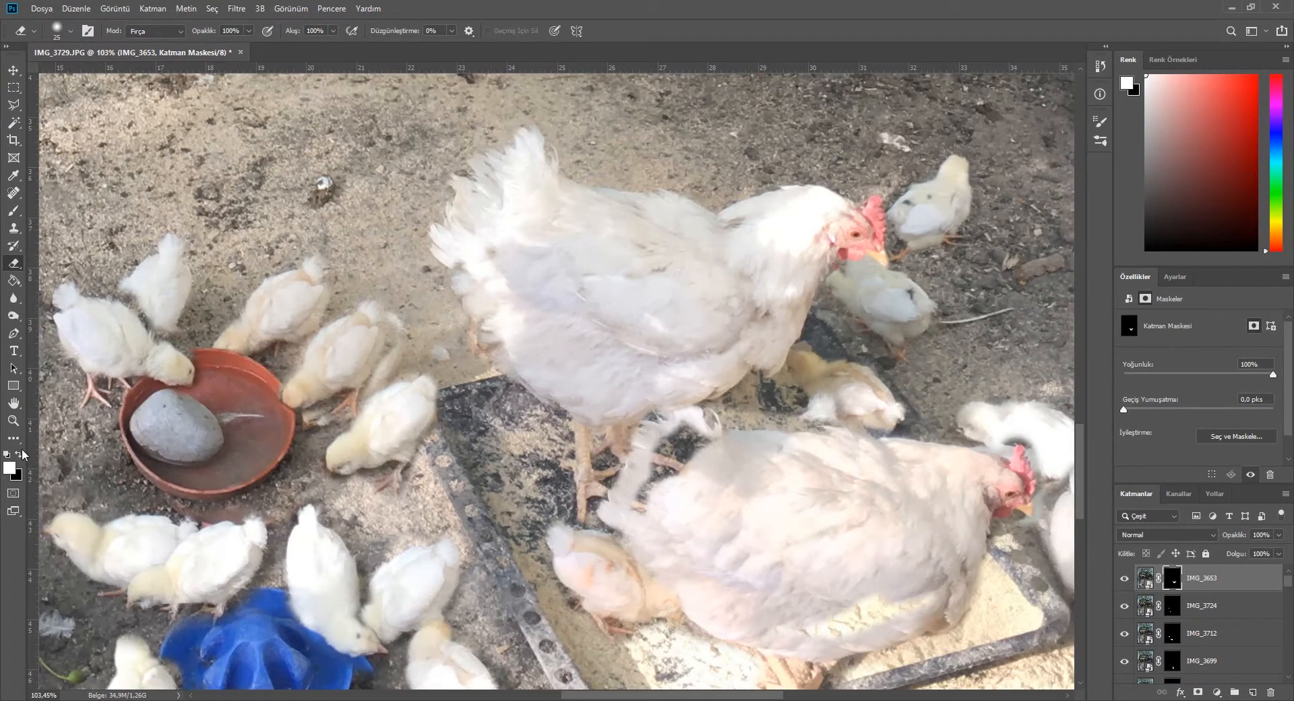
scroll(853, 441, down, 2)
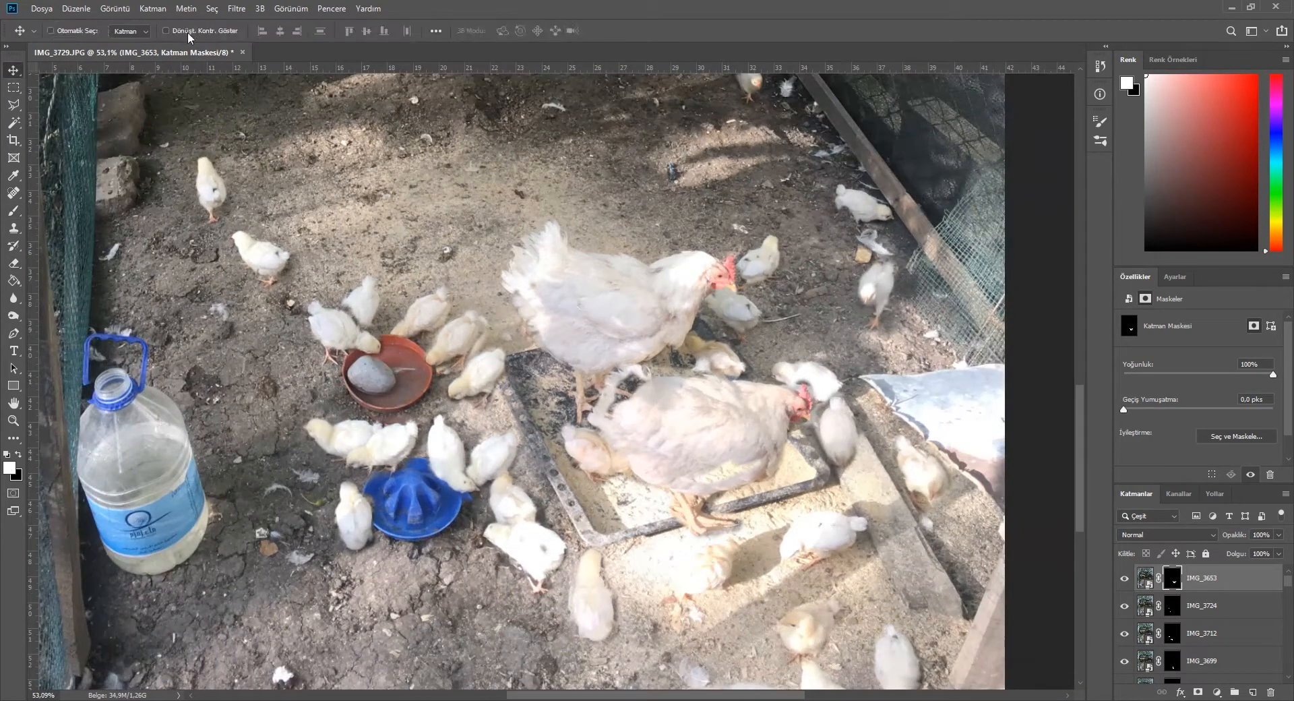
click(722, 453)
scroll(741, 444, up, 3)
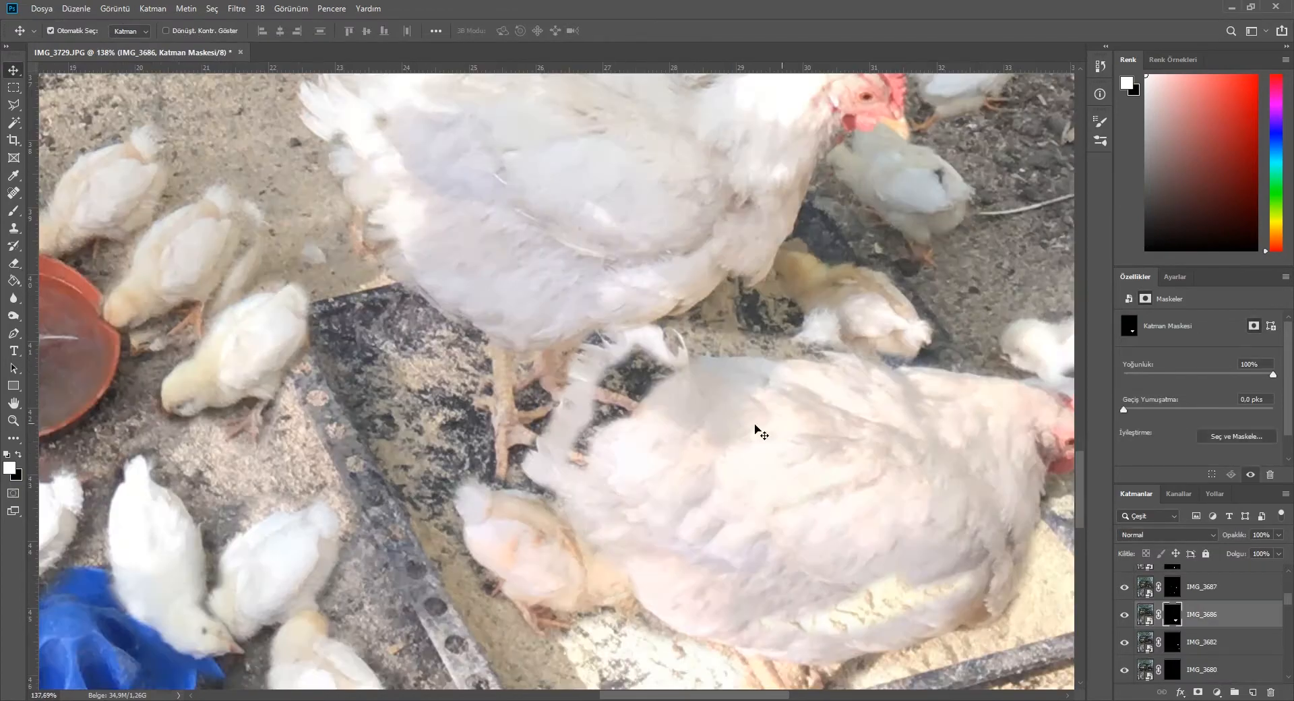
- Save the layered document as IMG_3729.psd in the Multi Shop folder
scroll(630, 368, down, 5)
key(ctrl+shift+s)
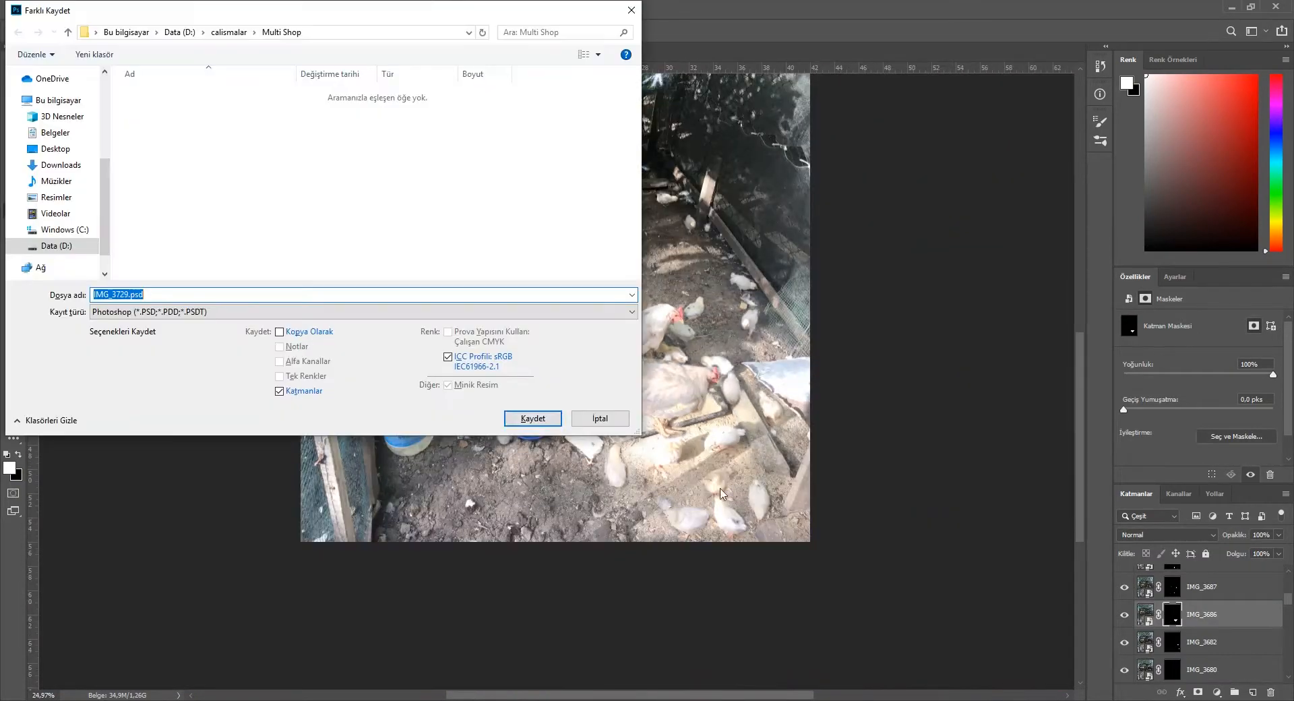
click(533, 418)
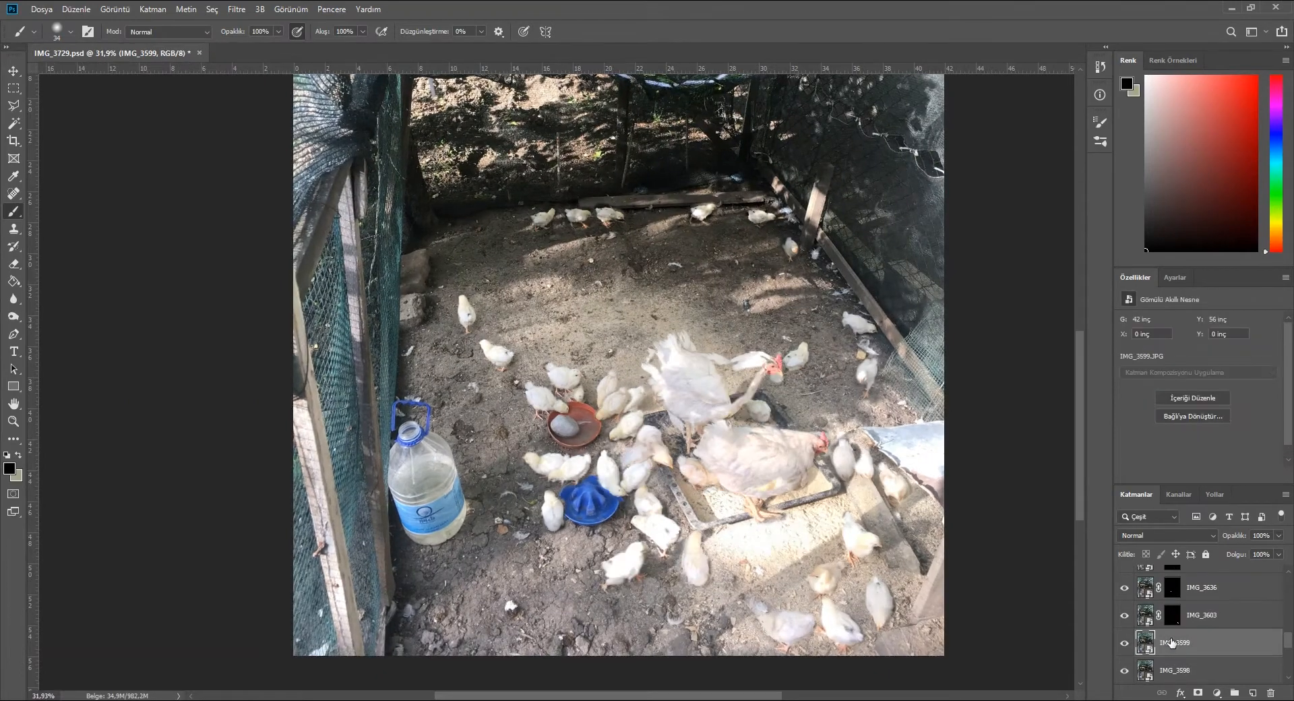
- Paint black over the chick in front of the blue juicer on the IMG_3599 mask and invert the mask
scroll(646, 472, up, 5)
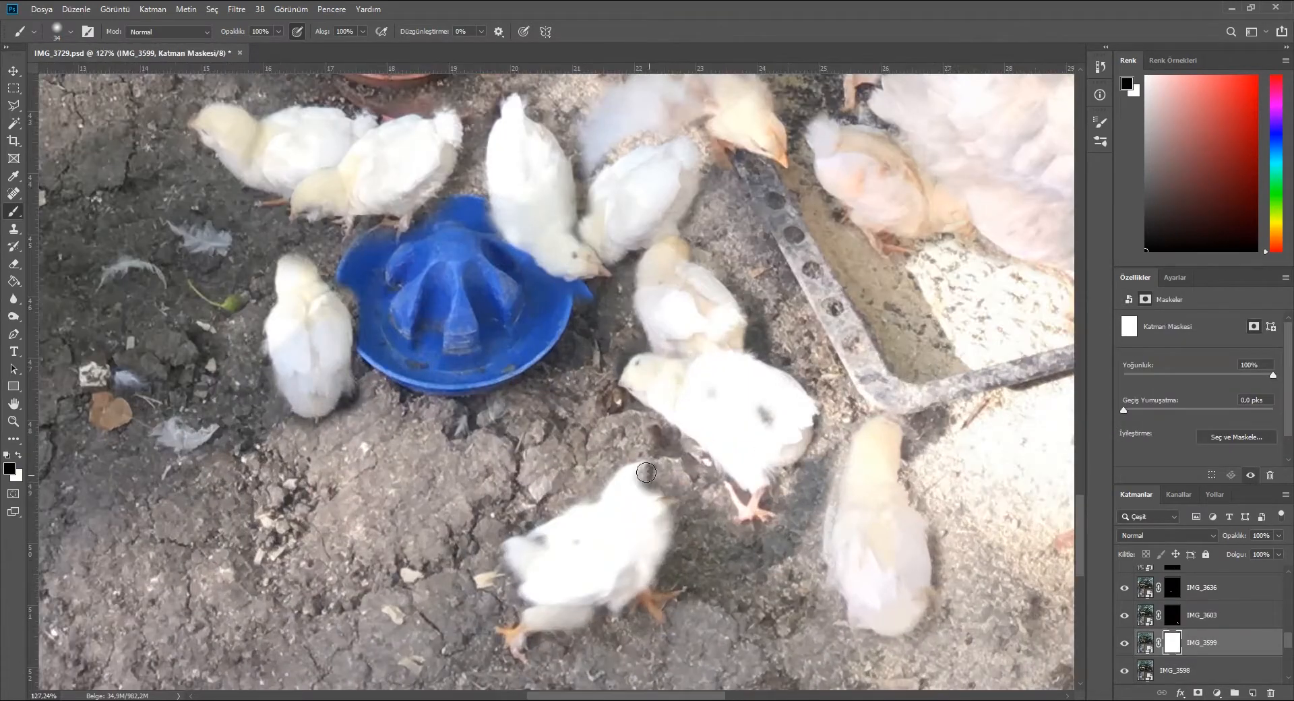
mouse_move(516, 615)
mouse_down()
mouse_move(542, 610)
mouse_move(635, 501)
mouse_move(567, 581)
mouse_move(652, 603)
mouse_up()
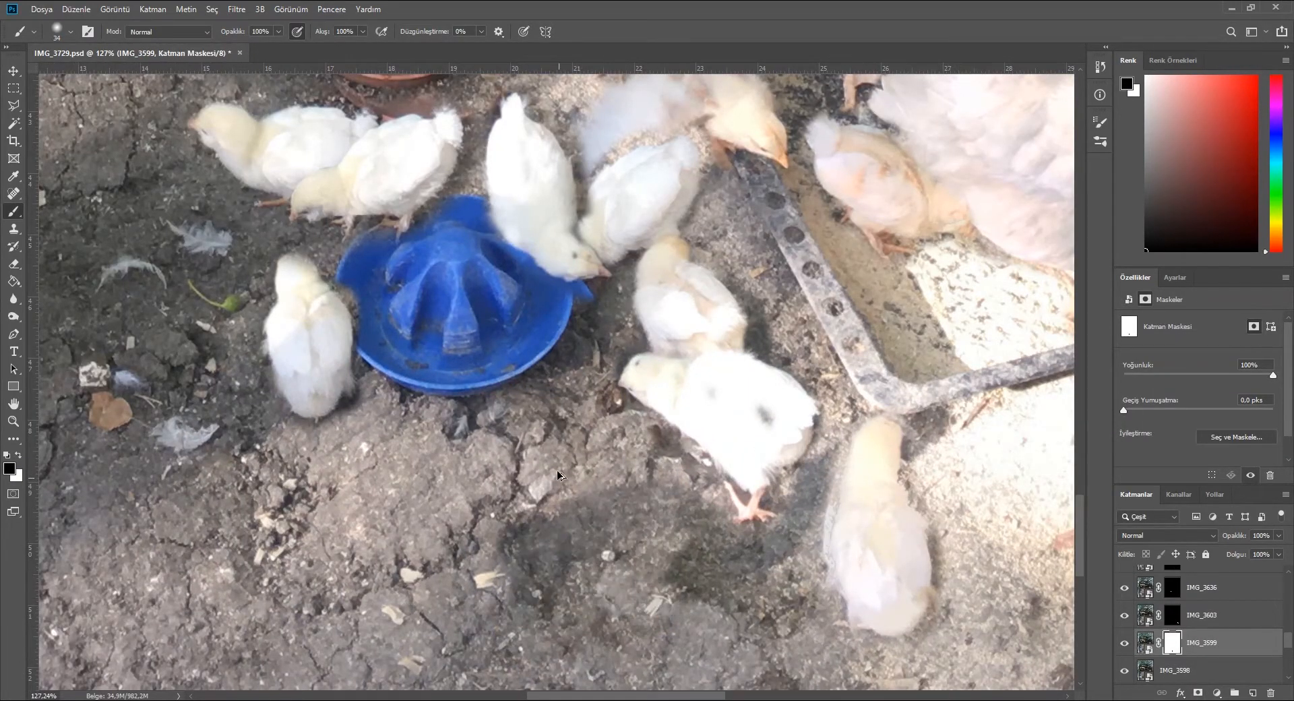
scroll(672, 520, down, 5)
scroll(1210, 616, down, 1)
right_click(1210, 617)
click(1180, 445)
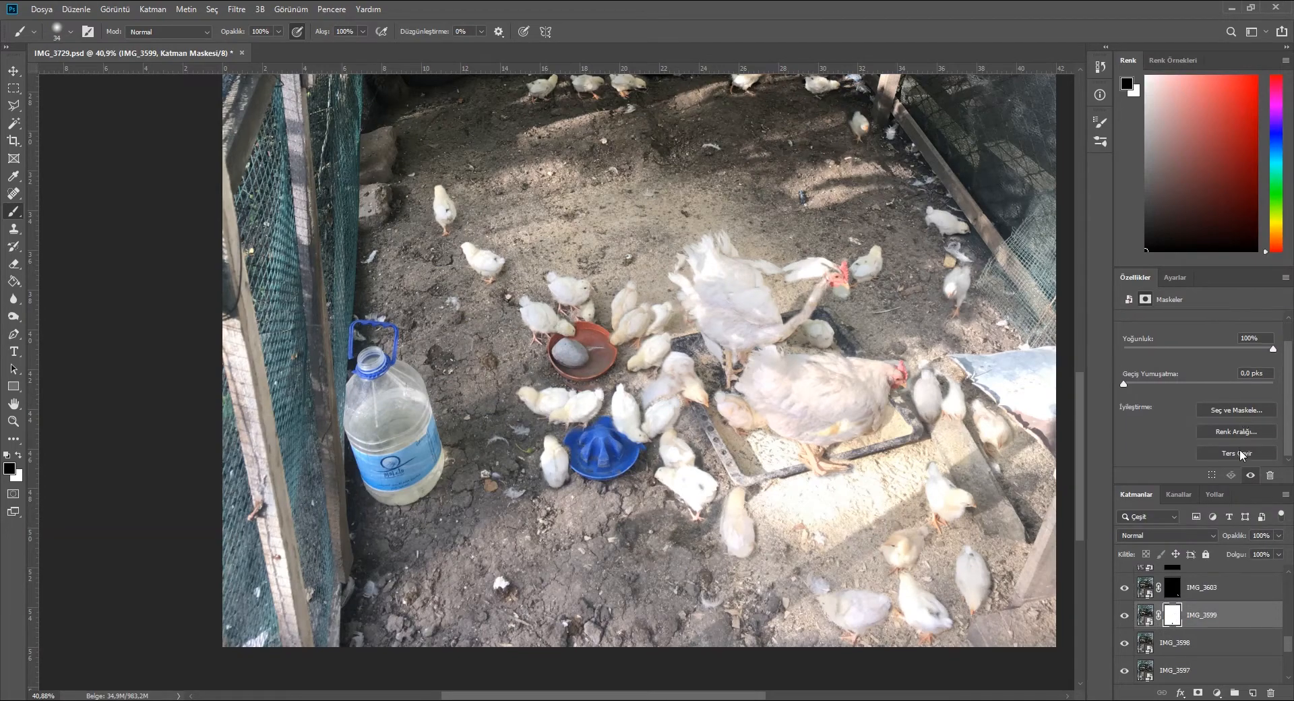
click(1239, 453)
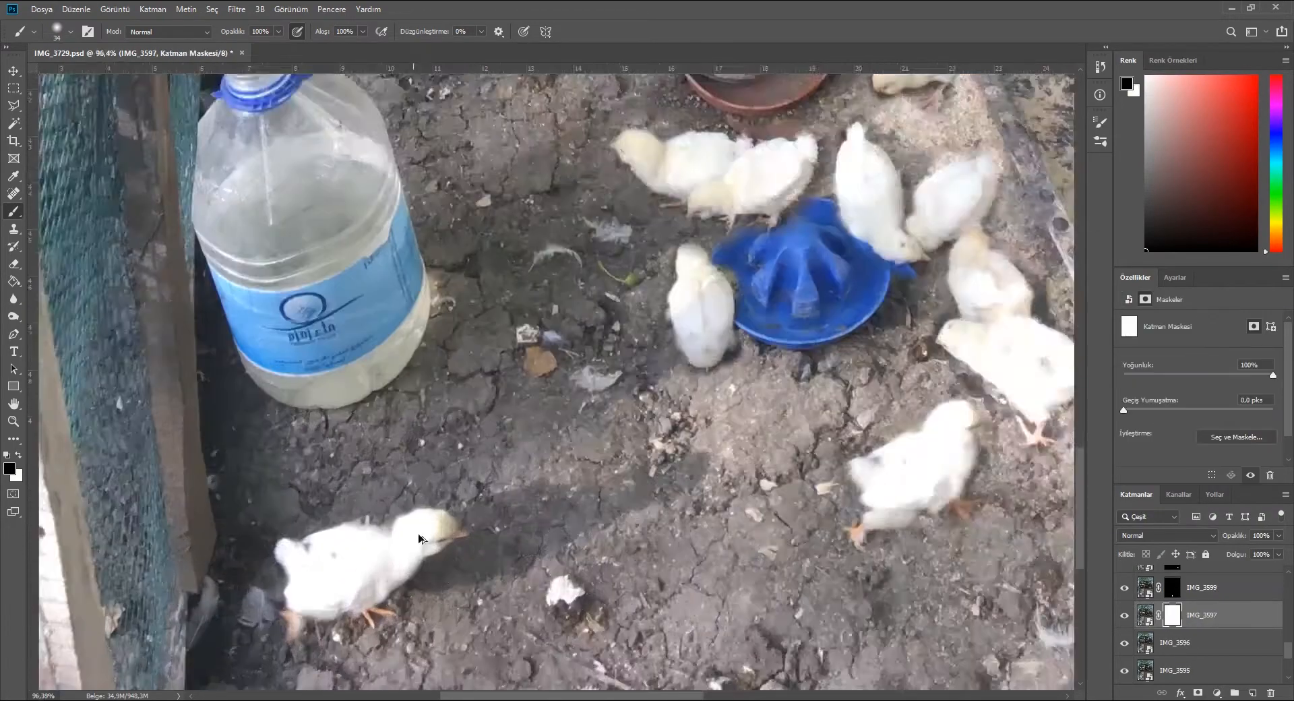
- Paint black over the chick in front of the water bottle on the IMG_3597 mask, compare the result, and invert the mask
scroll(417, 532, up, 1)
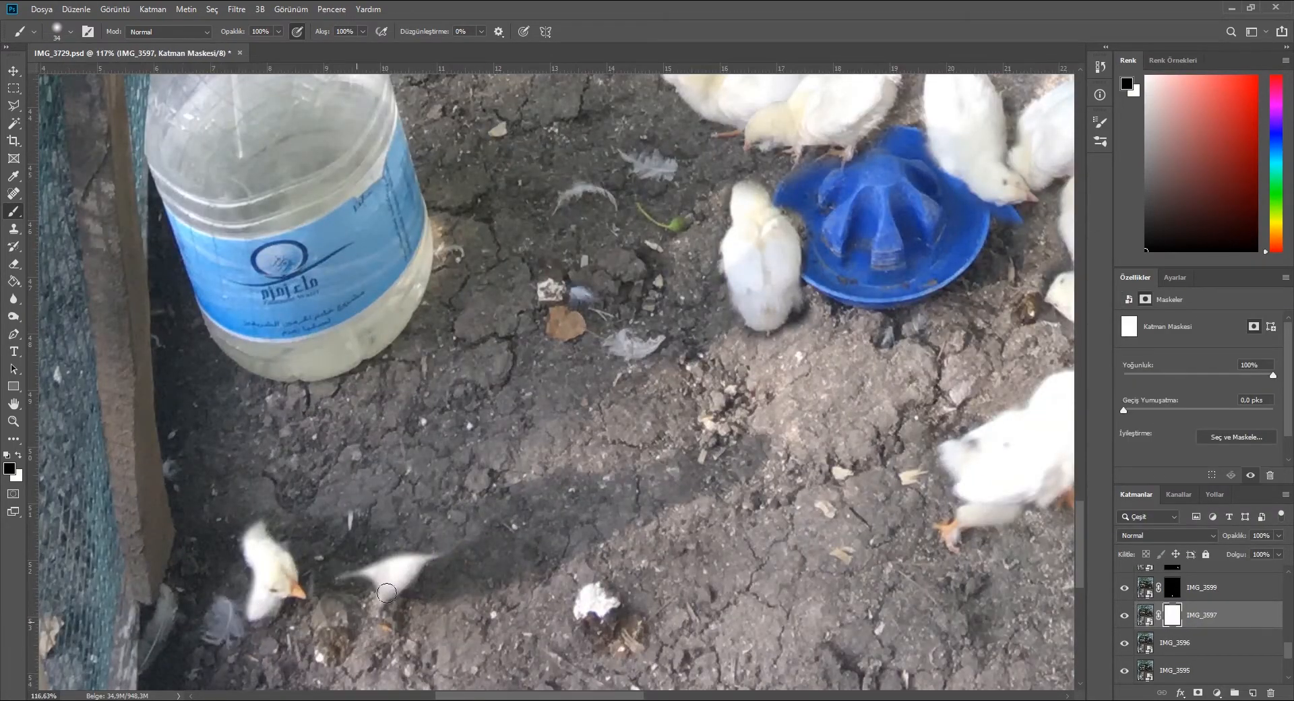
scroll(387, 593, down, 5)
click(1124, 616)
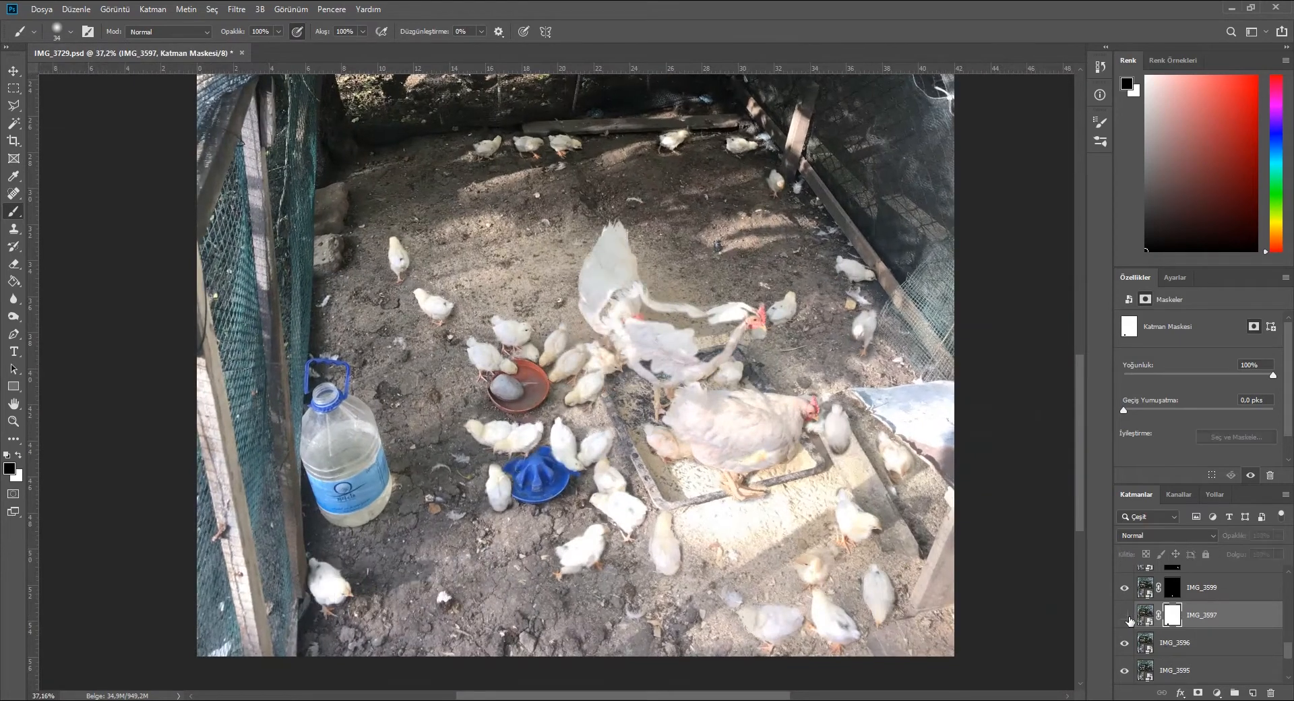
click(1124, 616)
scroll(1260, 453, down, 3)
click(1260, 454)
- Delete the IMG_3596 layer and add a layer mask to IMG_3595
click(1140, 647)
key(Delete)
click(1197, 692)
- Paint black over the chick at the base of the water bottle on the IMG_3595 mask and invert the mask
scroll(349, 539, up, 7)
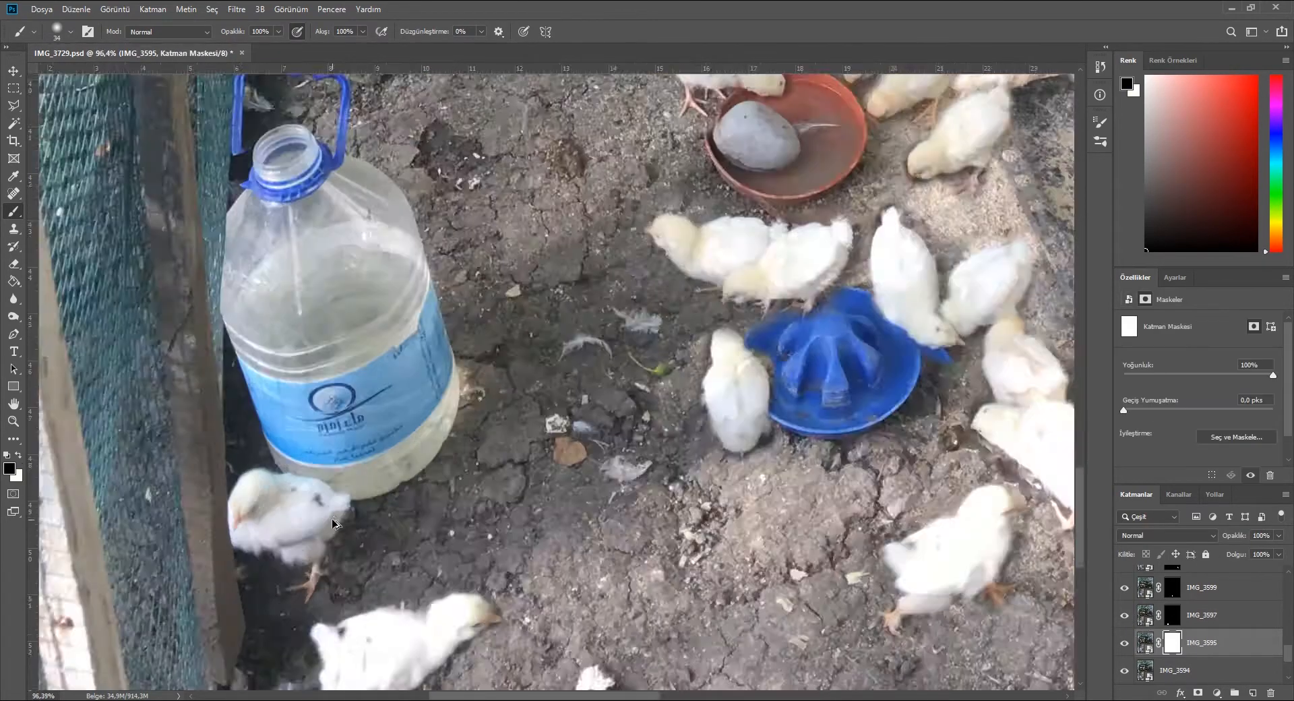
mouse_move(195, 532)
mouse_down()
mouse_move(188, 450)
mouse_move(203, 532)
mouse_move(268, 609)
mouse_up()
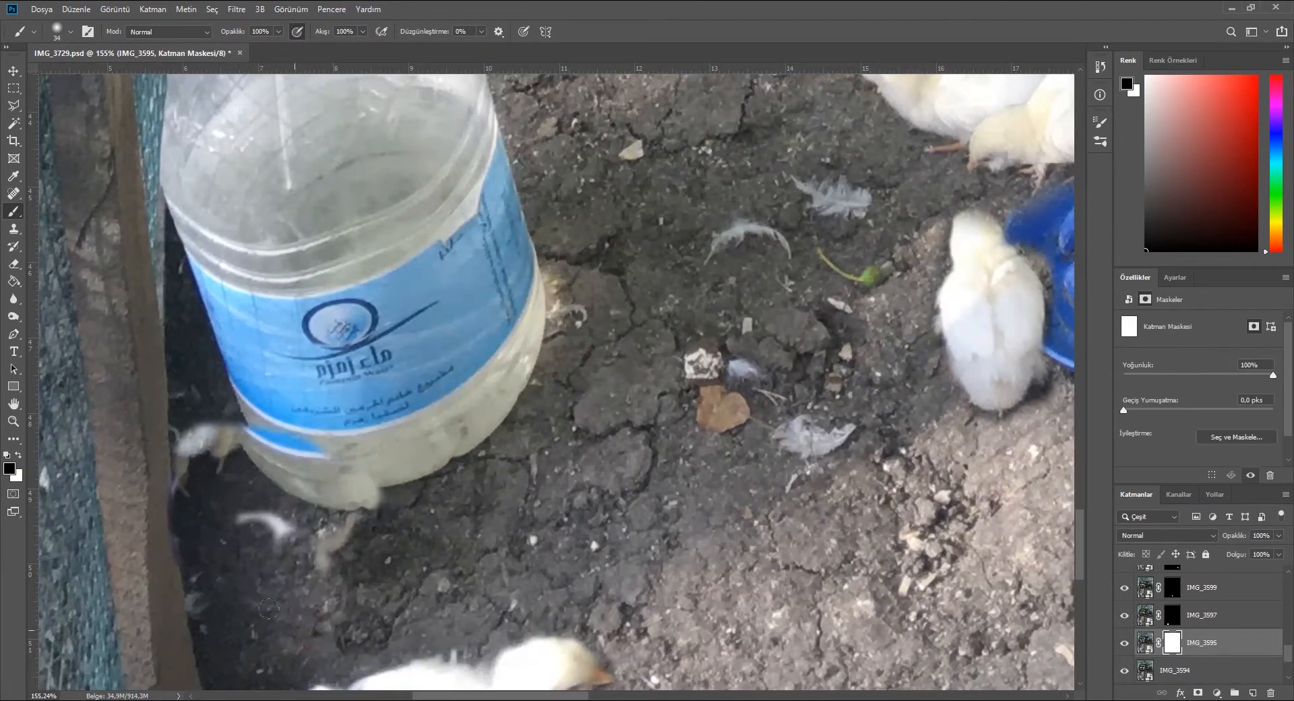
scroll(384, 477, down, 5)
scroll(1246, 444, down, 3)
click(1246, 451)
scroll(431, 391, down, 1)
scroll(378, 491, up, 5)
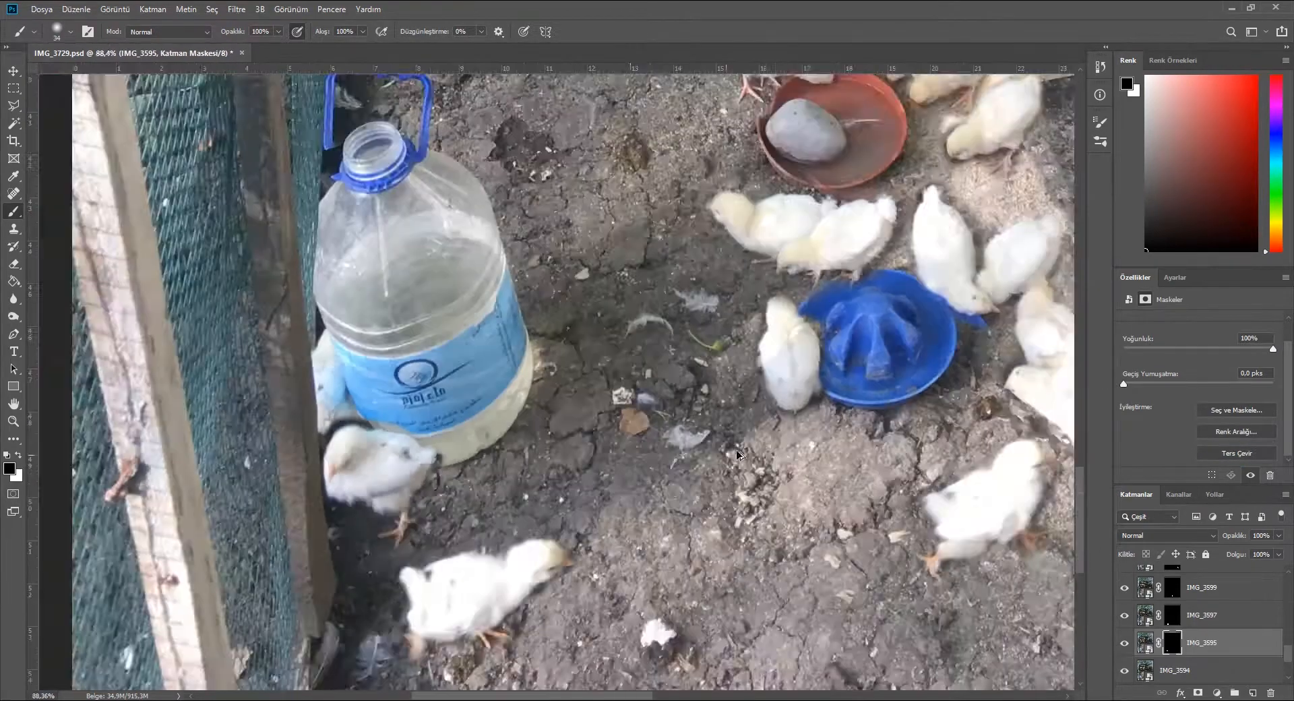
- Delete the IMG_3594, IMG_3593 and IMG_3592 layers
scroll(1187, 652, down, 1)
click(1188, 652)
scroll(444, 492, down, 6)
key(Delete)
key(Delete)
key(Delete)
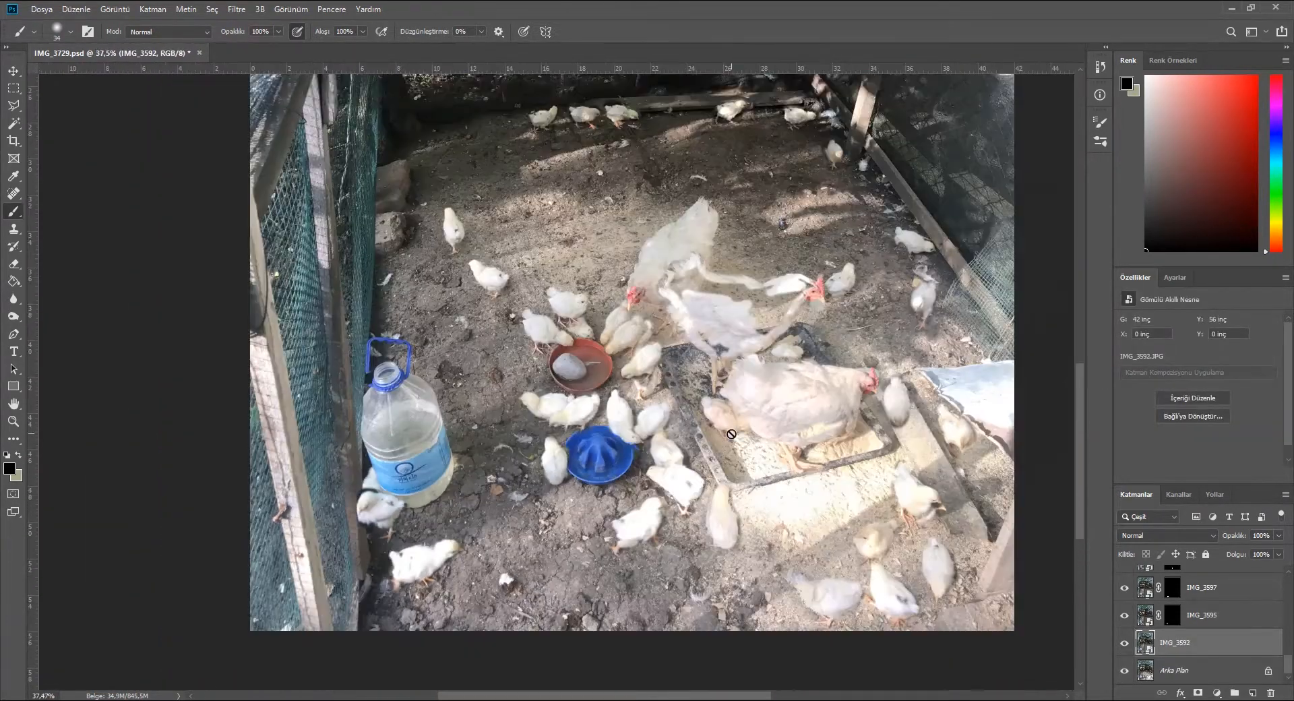
key(Delete)
- Place the photos IMG_3532 to IMG_3591 from the Multi Shop folder into the document as new layers
key(alt+Tab)
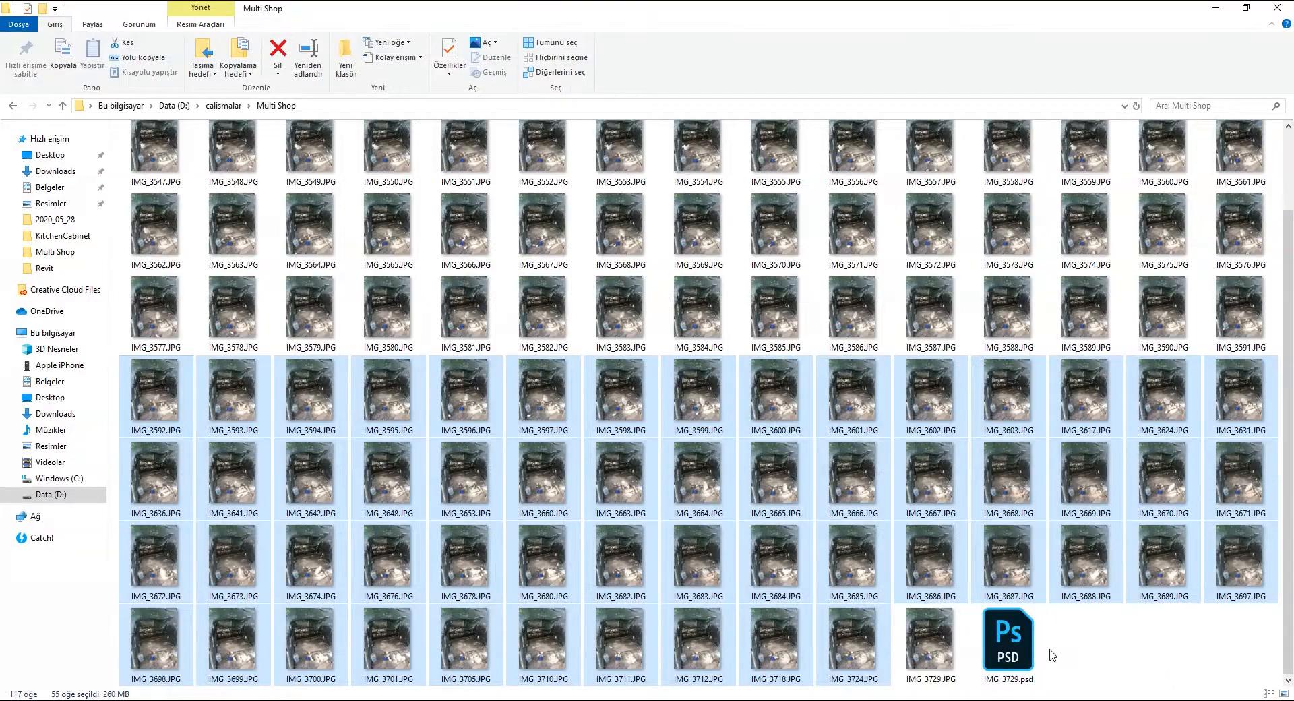
scroll(809, 519, up, 3)
click(1240, 411)
shift+click(156, 162)
drag(156, 162, 753, 395)
key(alt+Tab)
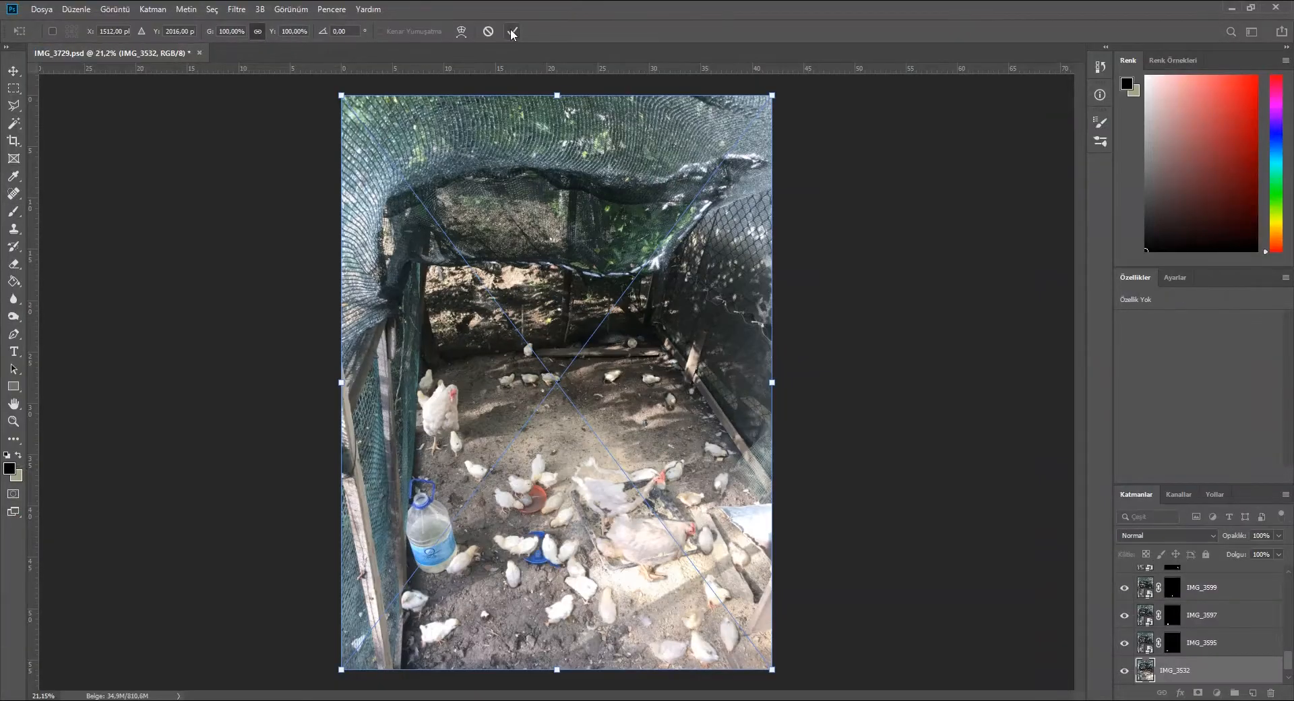
click(512, 32)
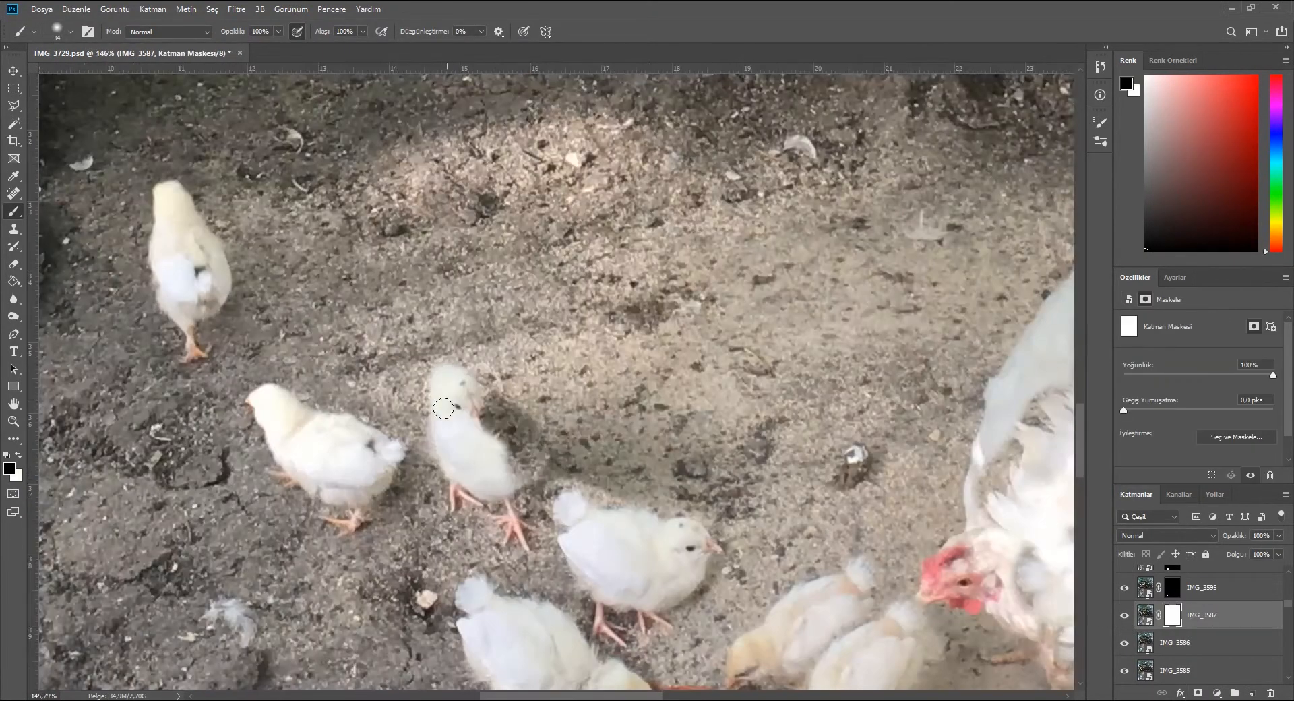
- Paint black over the chick walking above the red bowl on the IMG_3587 mask and invert the mask
drag(504, 490, 481, 438)
scroll(448, 418, down, 8)
scroll(1236, 442, down, 2)
click(1236, 454)
scroll(648, 406, down, 1)
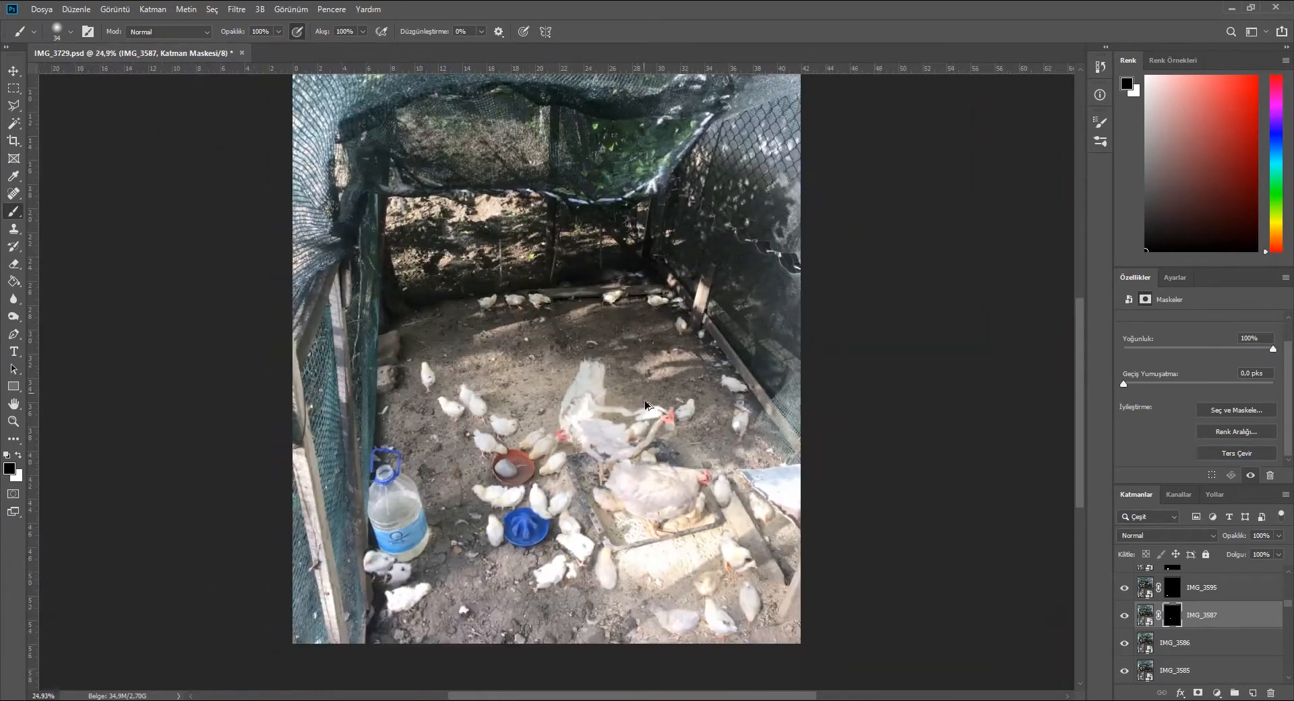
- Delete the IMG_3586 layer and add a layer mask to IMG_3585
click(1180, 643)
key(Delete)
click(1197, 692)
- Paint black over the upright chick near the front edge of the pen on the IMG_3585 mask and invert the mask
scroll(587, 627, up, 8)
mouse_move(567, 430)
mouse_down()
mouse_move(545, 419)
mouse_move(605, 679)
mouse_move(568, 502)
mouse_up()
scroll(567, 502, down, 8)
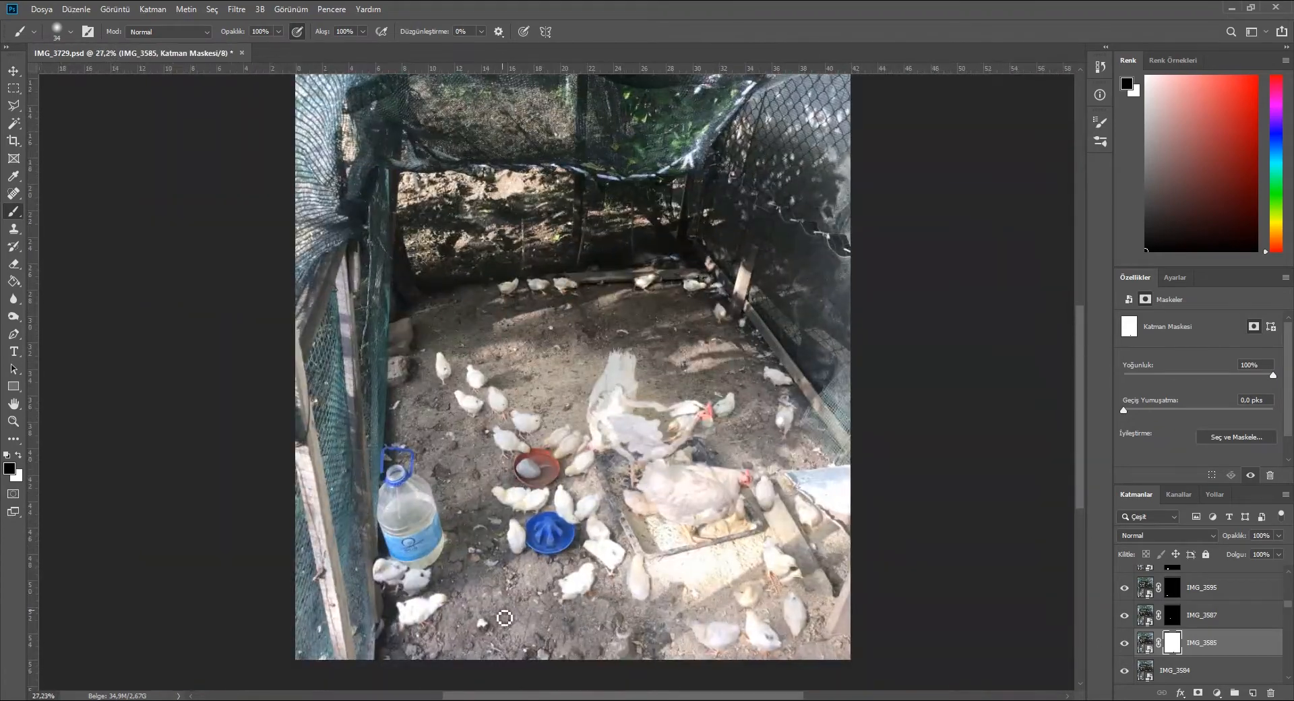
scroll(1245, 442, down, 2)
click(1247, 454)
scroll(1189, 636, down, 1)
- Add a mask to IMG_3584, paint black over the chick at the back left of the pen, and invert the mask
click(1185, 644)
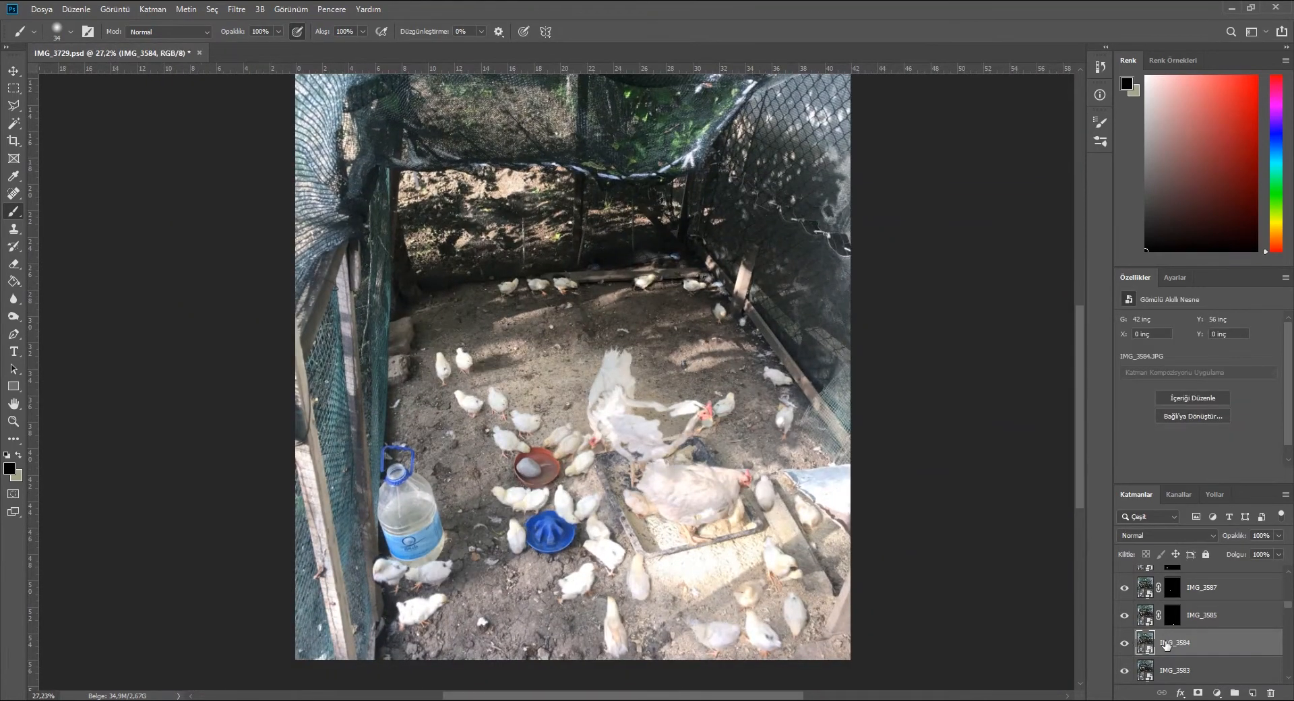
click(1197, 692)
scroll(464, 360, up, 8)
scroll(518, 481, down, 8)
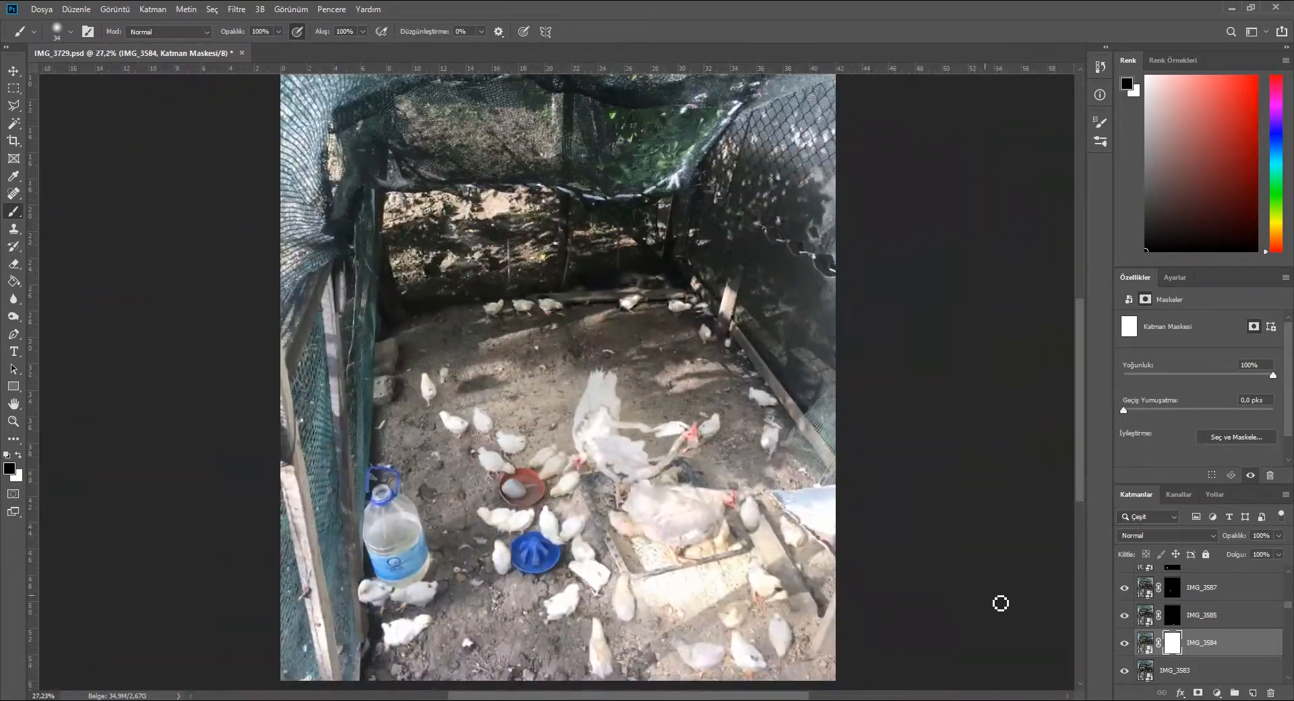
scroll(1245, 441, down, 2)
click(1247, 454)
scroll(1188, 637, down, 1)
- Add a mask to IMG_3583, paint black over the chick just right of the water bottle, and invert the mask
click(1129, 615)
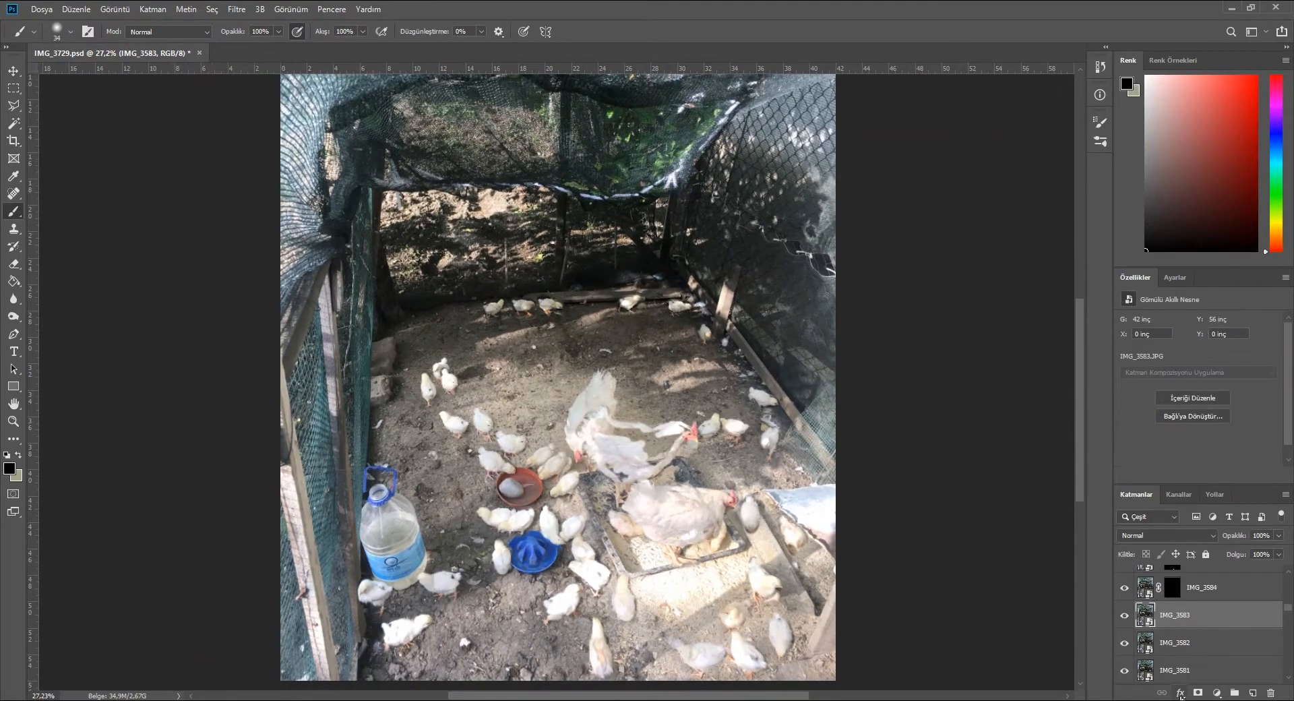
click(1197, 693)
scroll(496, 637, up, 8)
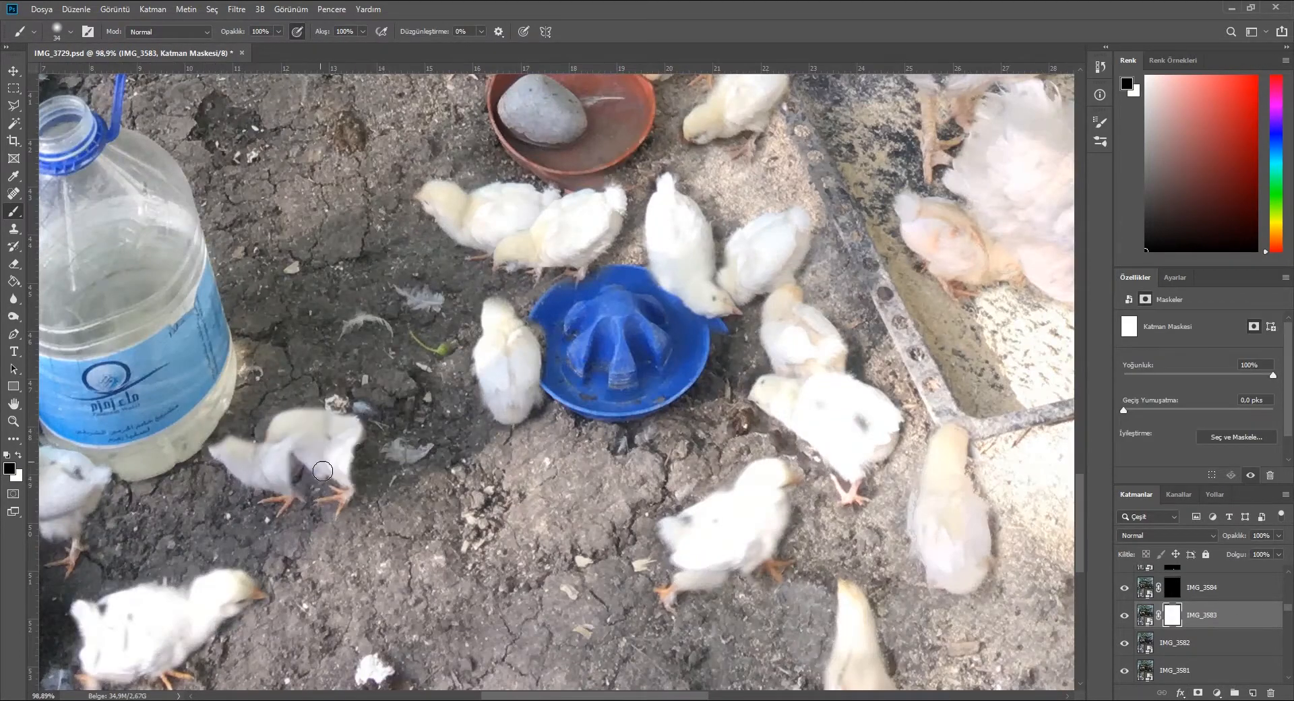
scroll(290, 466, down, 8)
scroll(1245, 441, down, 2)
click(1248, 451)
scroll(1189, 637, down, 1)
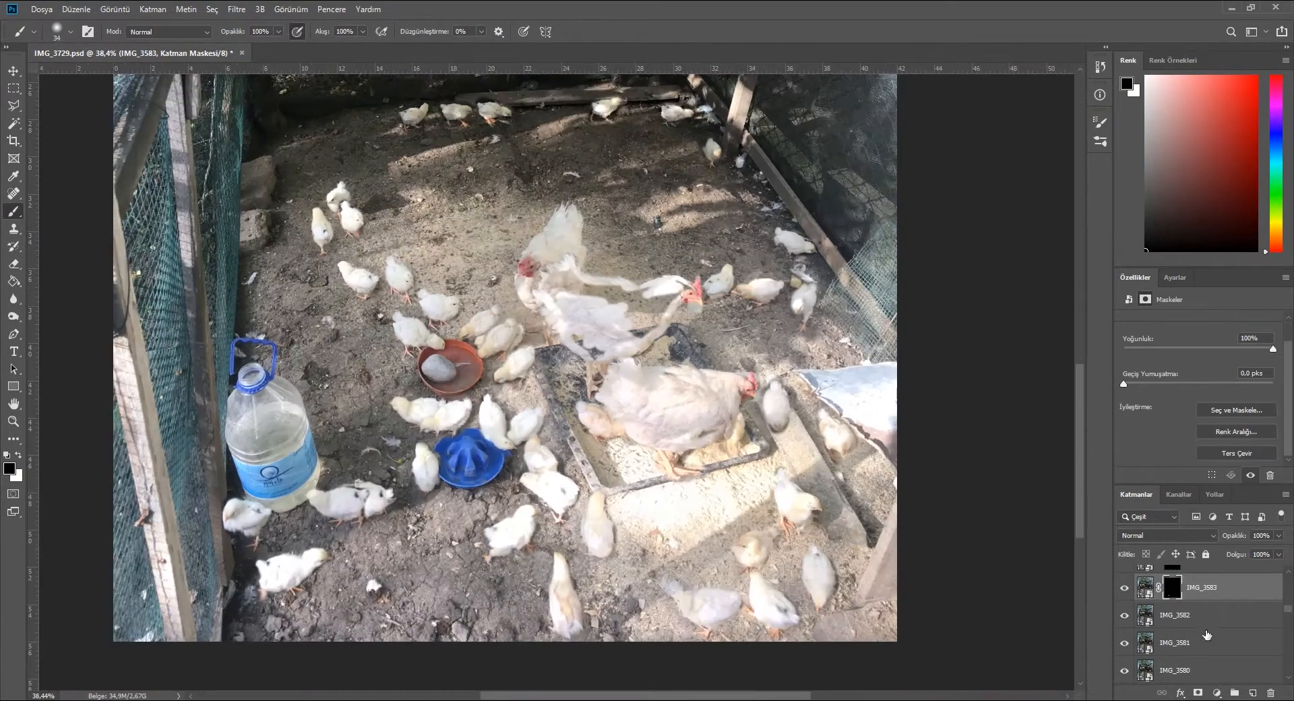
- Delete the IMG_3582 layer and paint black on a new IMG_3581 mask over the chick between the bottle and the juicer
click(1210, 614)
click(1197, 693)
scroll(400, 527, up, 8)
mouse_move(394, 534)
mouse_down()
mouse_move(446, 422)
mouse_move(402, 365)
mouse_move(254, 300)
mouse_move(302, 399)
mouse_move(380, 442)
mouse_up()
scroll(482, 509, down, 8)
- Compare the picture with and without IMG_3581 and invert its mask
click(1124, 616)
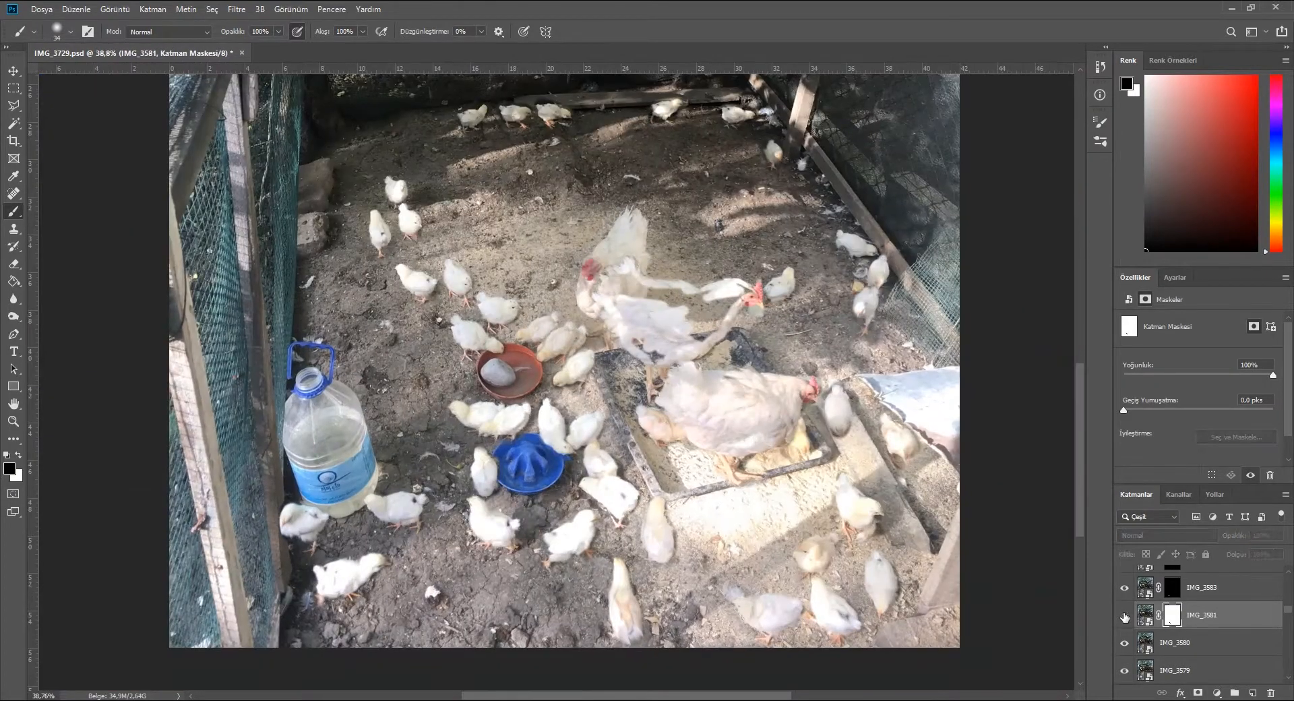
click(1124, 616)
click(1124, 615)
scroll(1240, 444, down, 2)
click(1242, 452)
scroll(1186, 613, down, 1)
click(1125, 590)
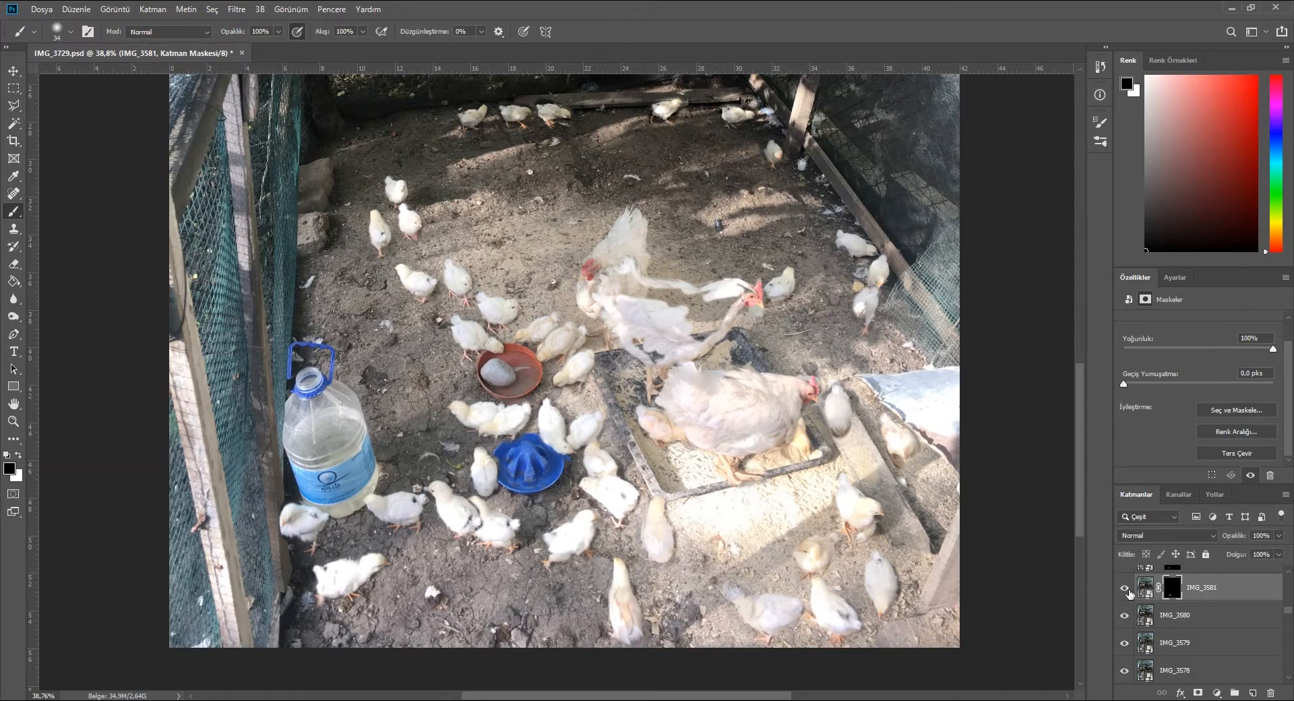
- Delete the IMG_3580 and IMG_3579 layers
click(1210, 613)
key(Delete)
key(Delete)
- Compare the picture with and without the IMG_3578 layer
scroll(1209, 612, up, 1)
click(1124, 643)
click(1124, 643)
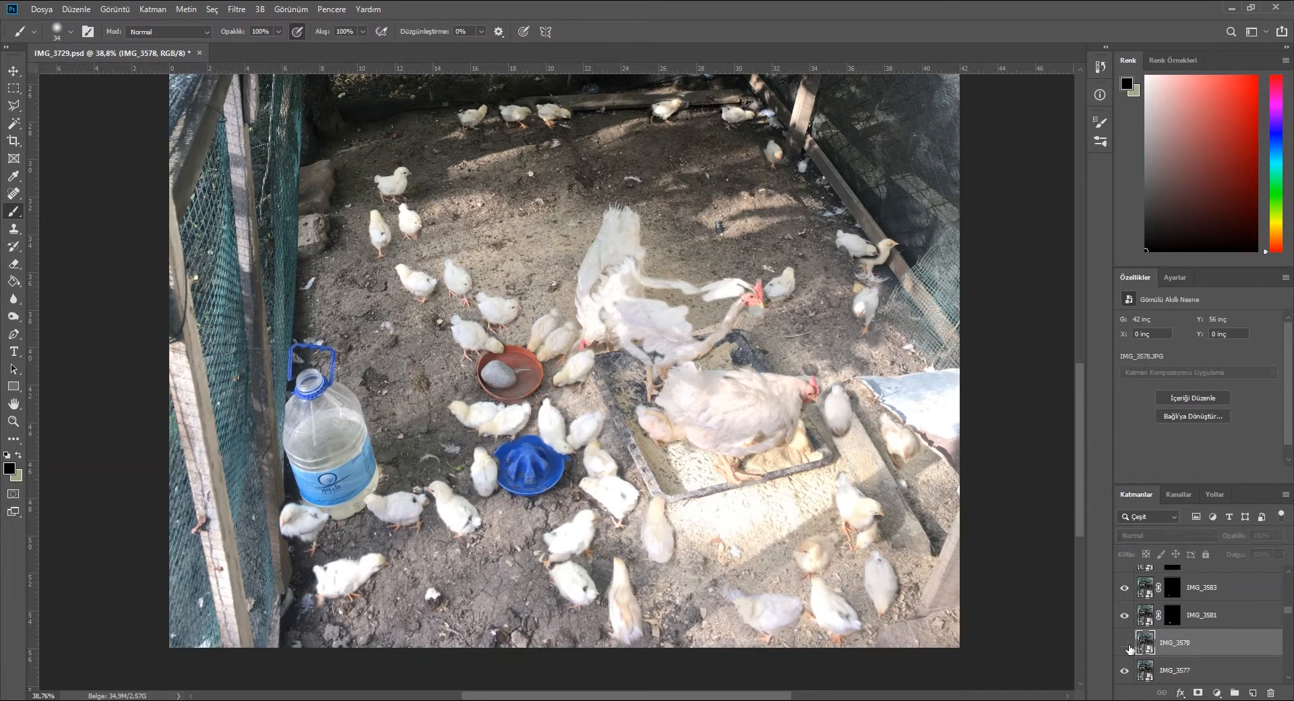
click(1124, 642)
click(1124, 643)
click(1124, 643)
click(1124, 643)
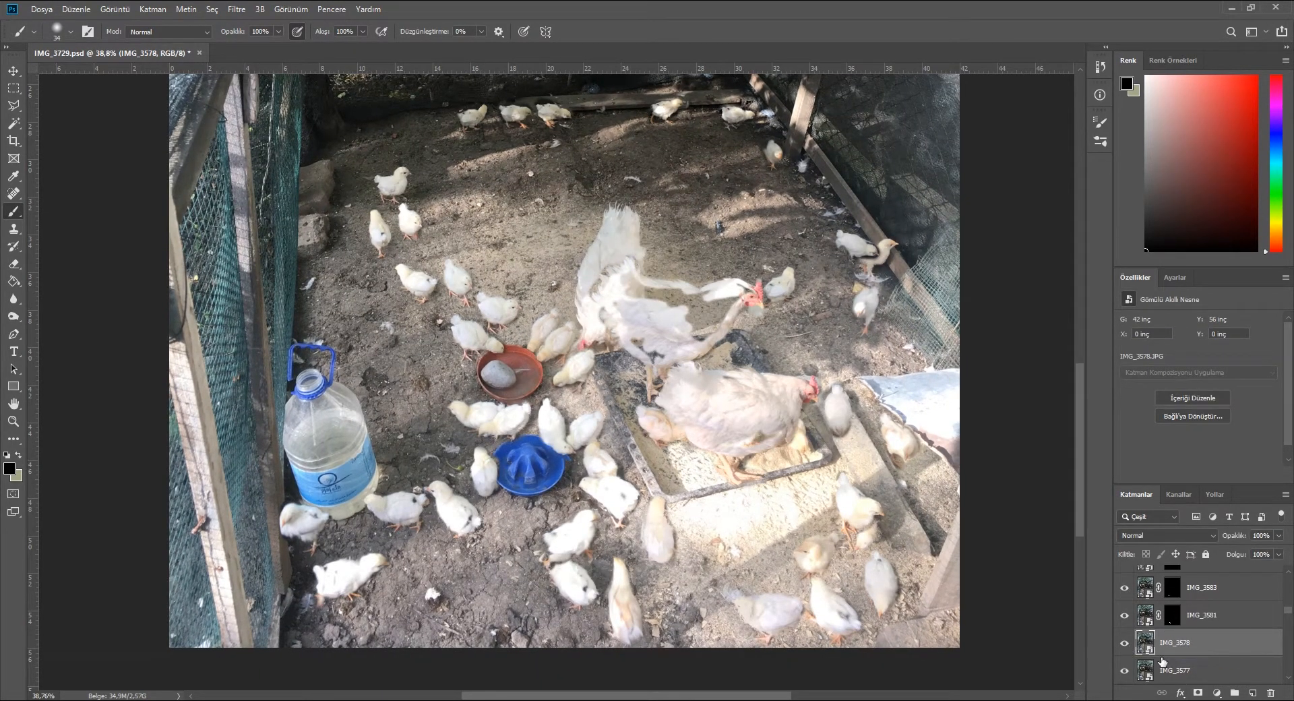
- Add a mask to IMG_3578, paint black over the pecking chick left of the upright front chick, and invert the mask
click(1198, 693)
scroll(598, 582, up, 5)
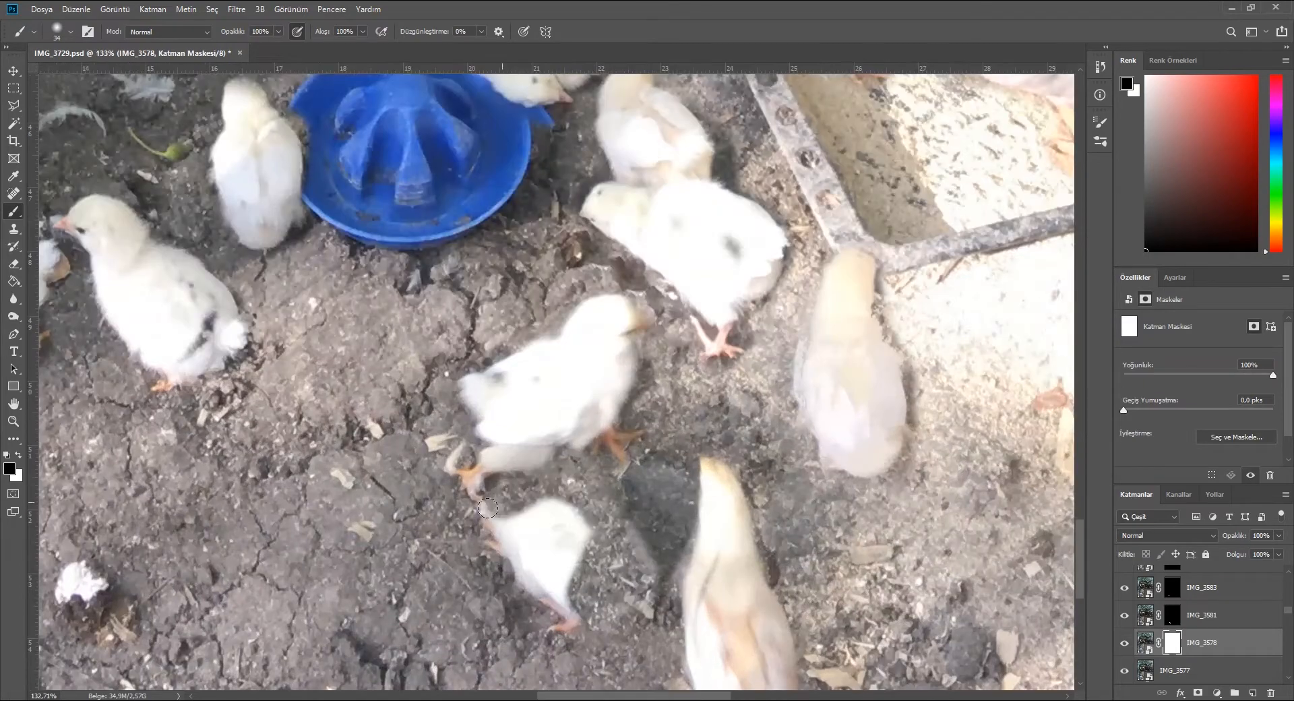
drag(487, 507, 539, 539)
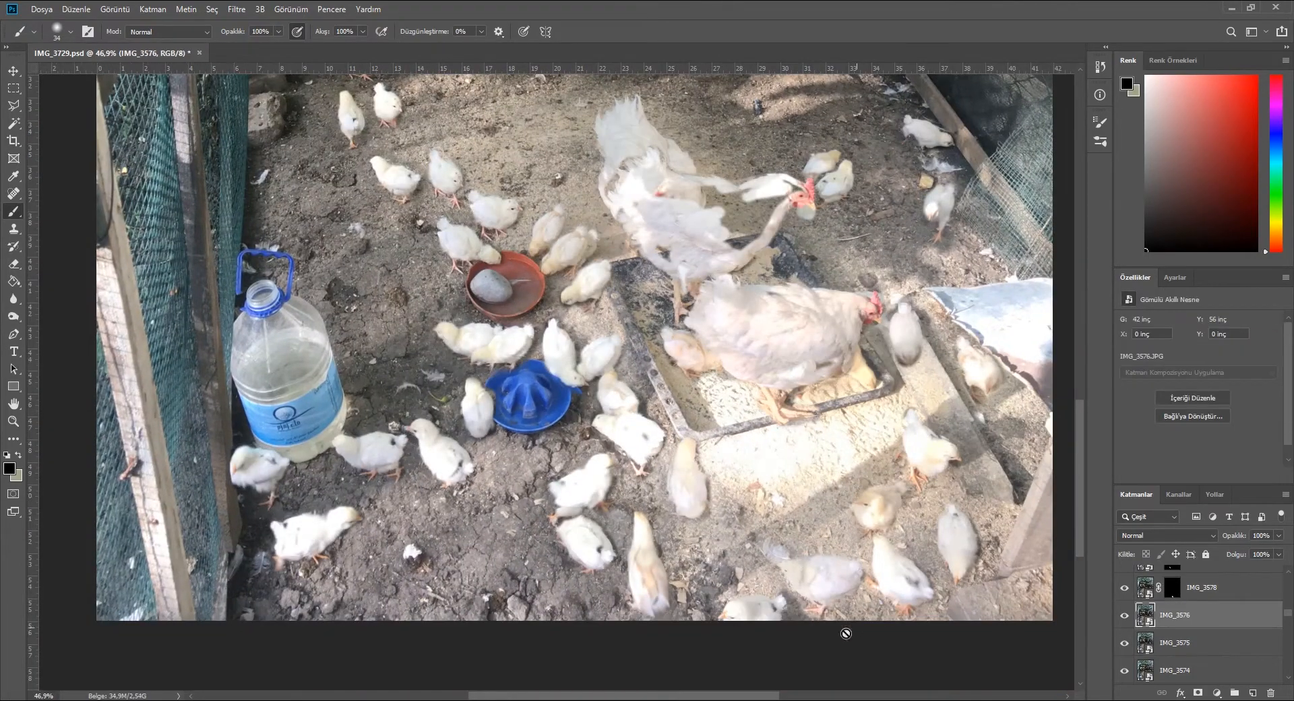
- Add a mask to IMG_3576, paint black over the chick at the photo's front edge, and invert the mask
scroll(845, 633, up, 3)
click(1198, 693)
scroll(759, 622, up, 4)
mouse_move(722, 506)
mouse_down()
mouse_move(700, 559)
mouse_move(475, 585)
mouse_move(541, 551)
mouse_up()
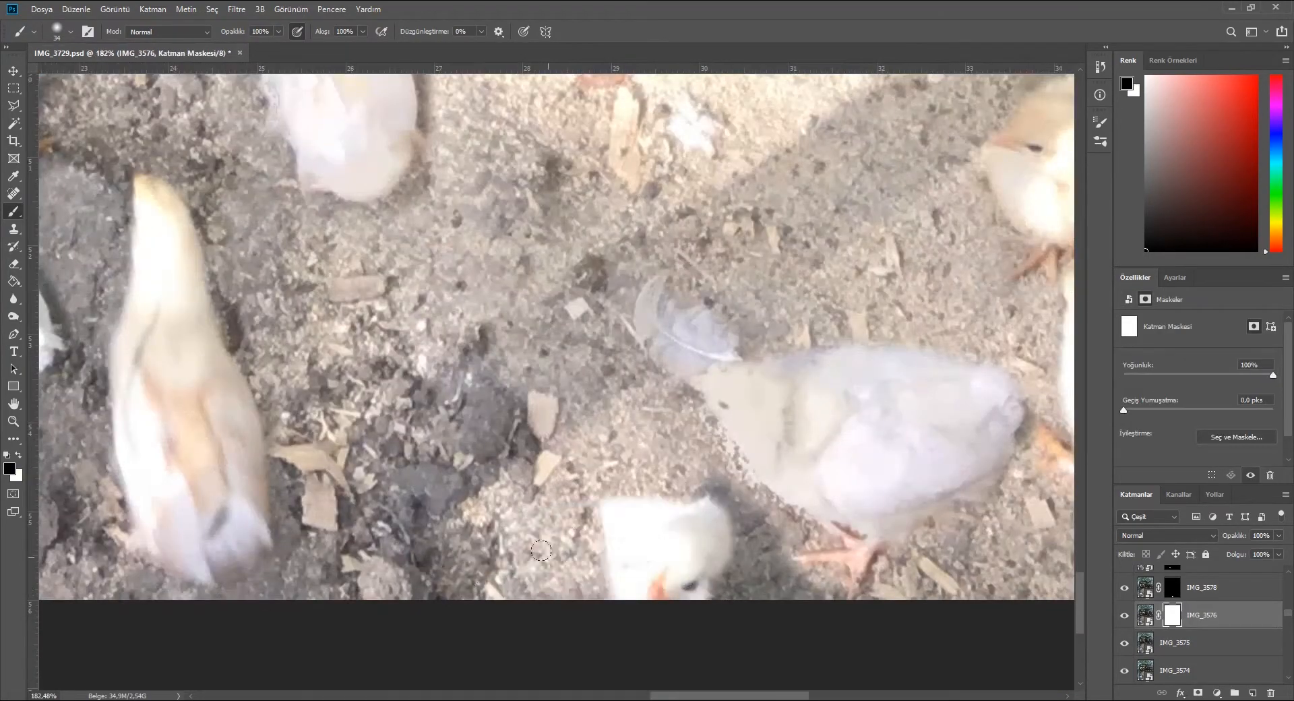
scroll(541, 551, down, 7)
scroll(1234, 432, down, 2)
click(1237, 453)
scroll(1258, 630, up, 3)
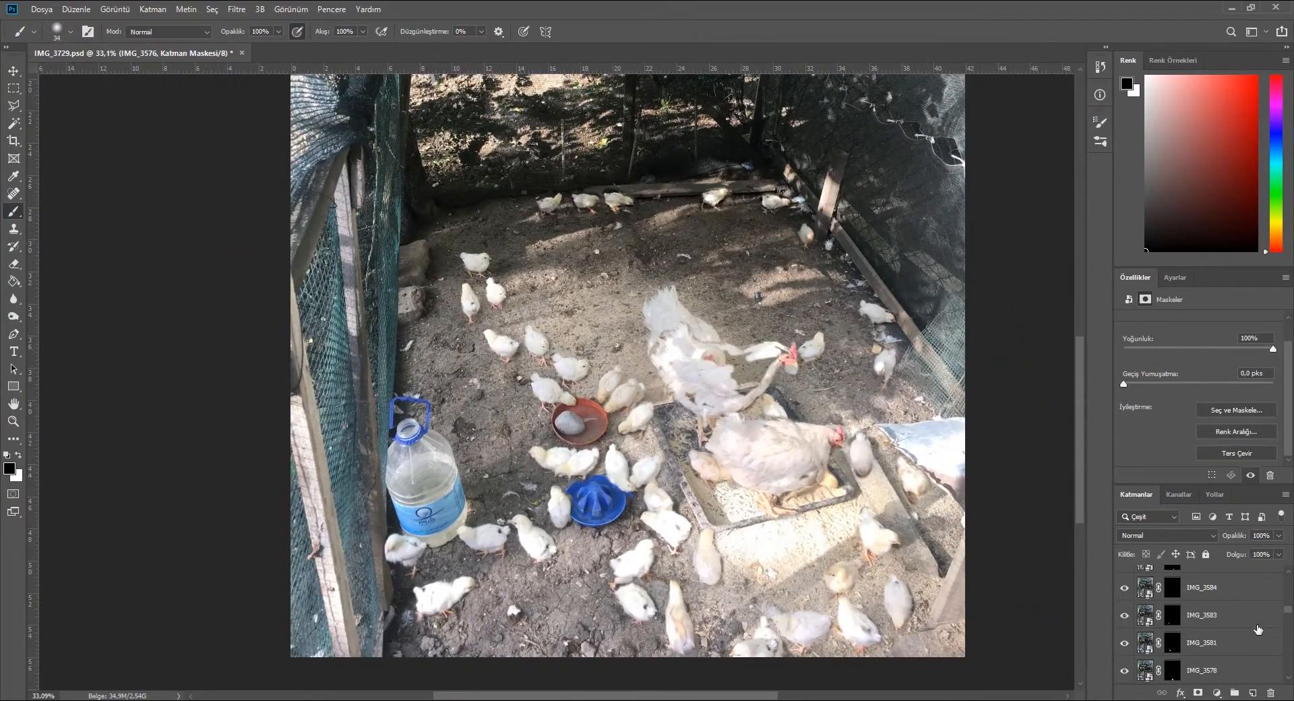
- Select the standing hen's layer IMG_3653, compare the picture with and without it, and target its layer mask
click(715, 382)
click(1124, 579)
click(1124, 578)
click(1171, 579)
scroll(744, 385, up, 10)
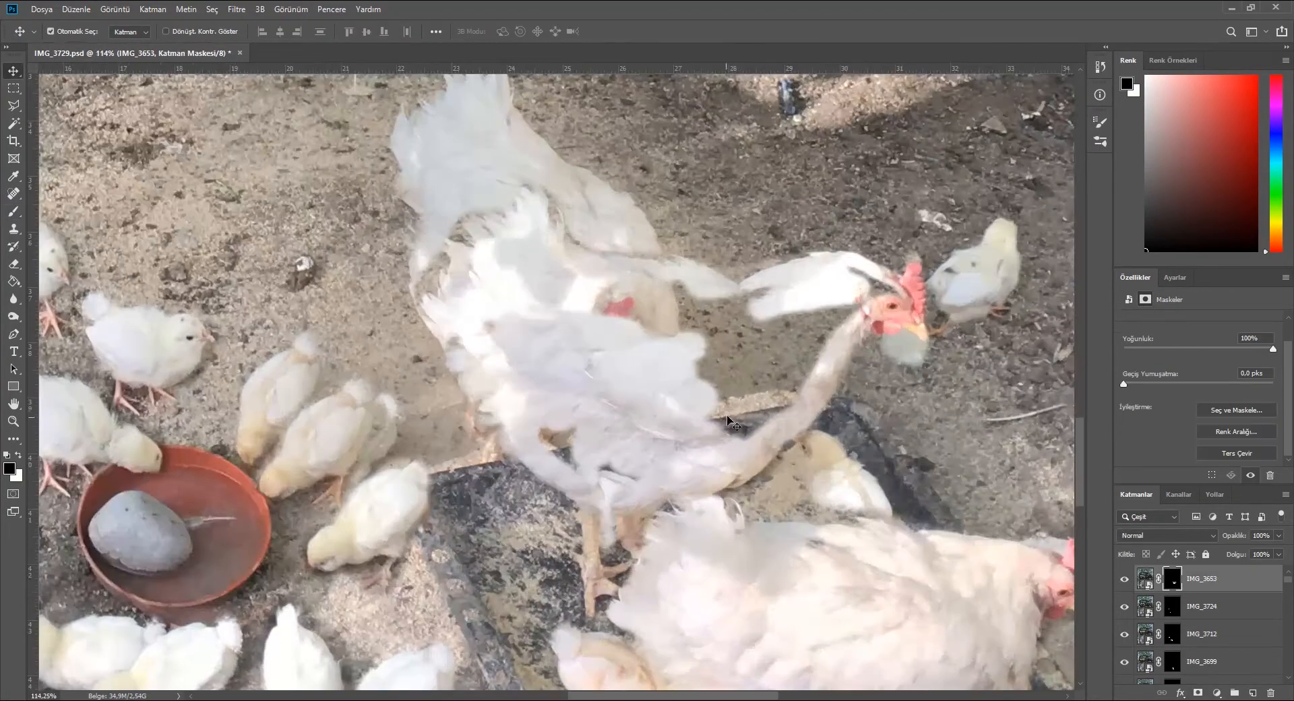
- Paint white on the IMG_3653 mask over the standing hen's neck, chest and back to restore her body
key(b)
drag(733, 443, 760, 428)
mouse_move(778, 367)
mouse_down()
mouse_move(765, 298)
mouse_move(518, 261)
mouse_up()
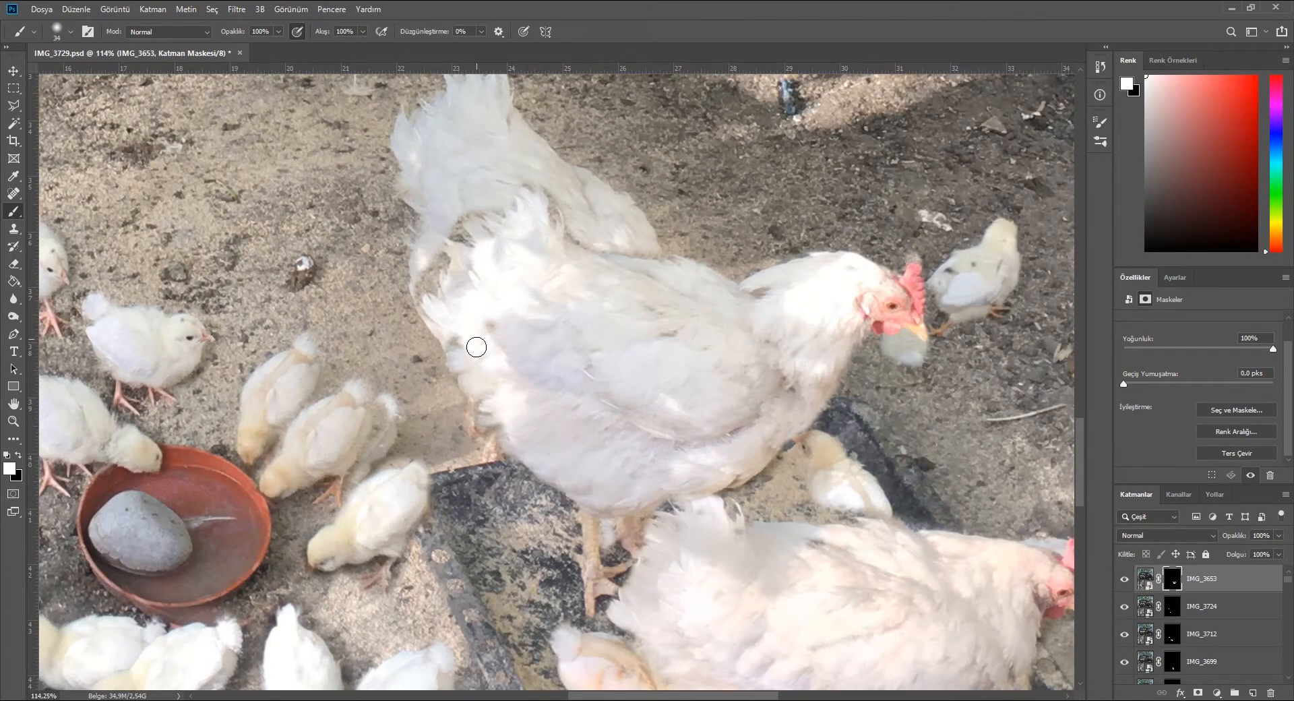
- Delete the unmasked layers IMG_3575, IMG_3574, IMG_3573 and IMG_3572
scroll(432, 311, down, 8)
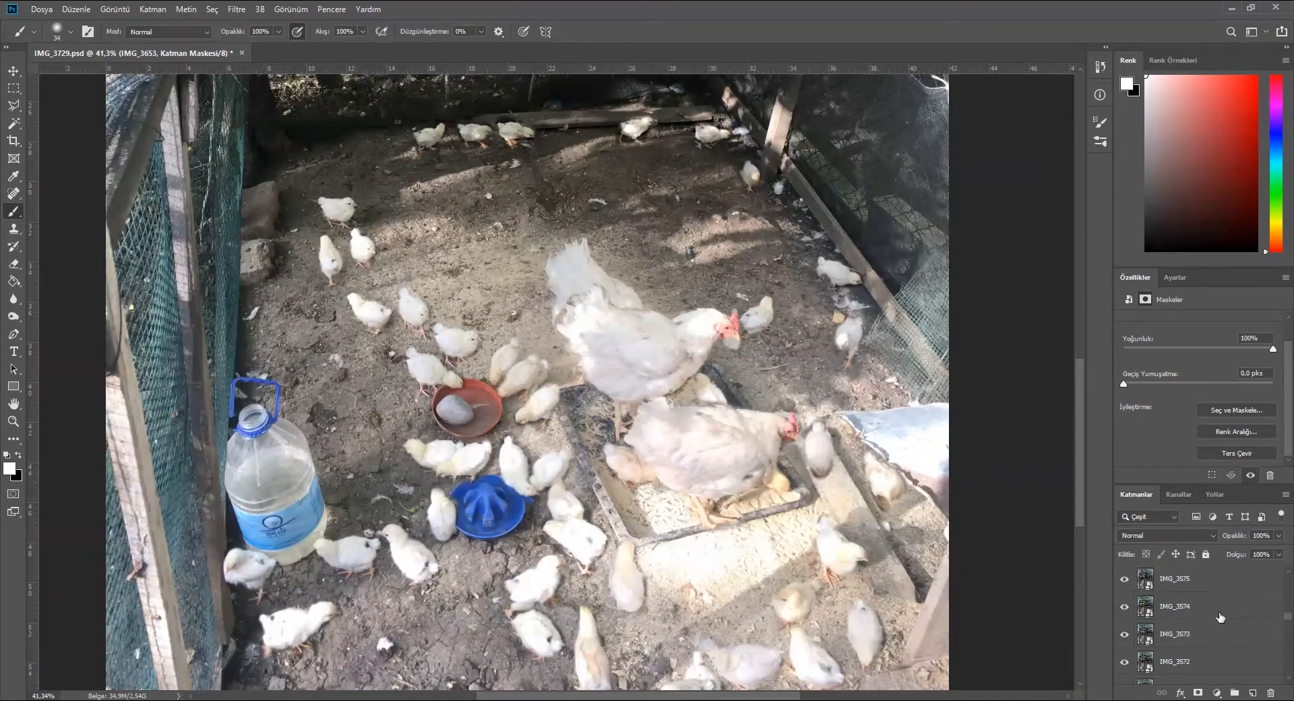
click(1186, 606)
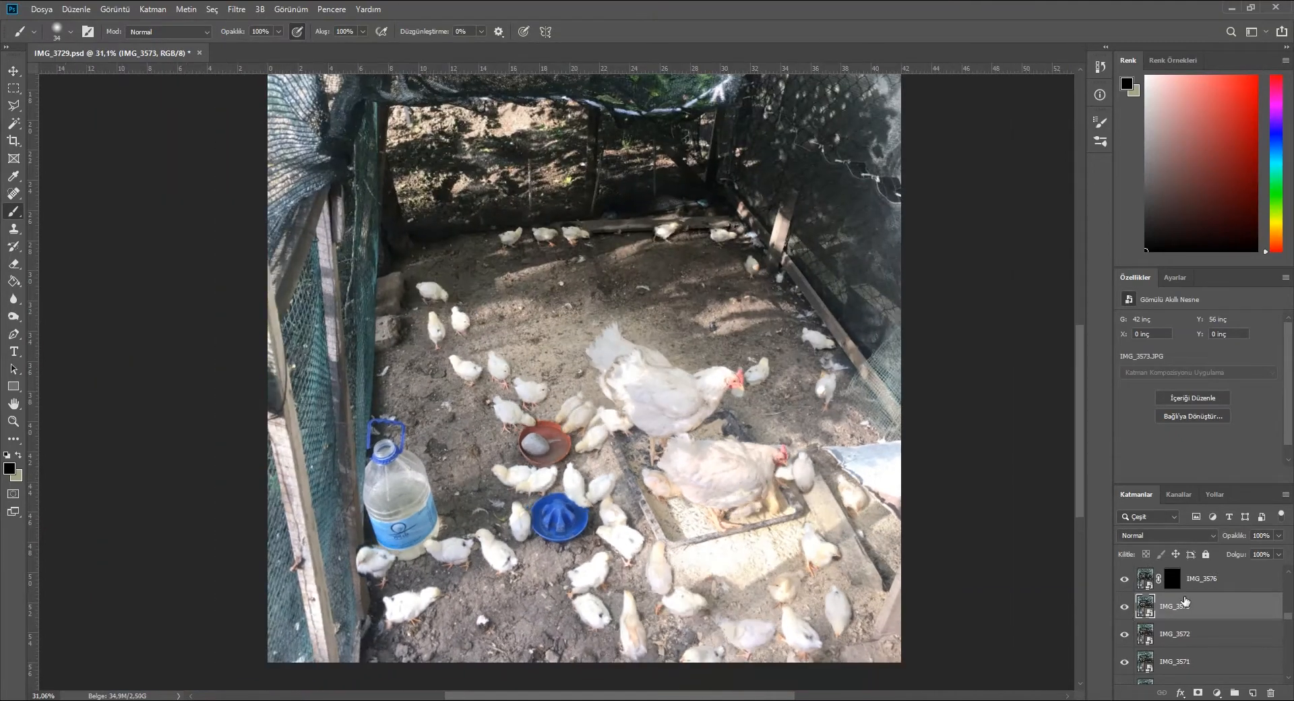
key(Delete)
key(Delete)
- Compare the picture with and without IMG_3571, add a mask to it, paint black over the chick below the blue feeder, and invert the mask
click(1124, 606)
click(1124, 606)
click(1197, 693)
scroll(558, 571, up, 10)
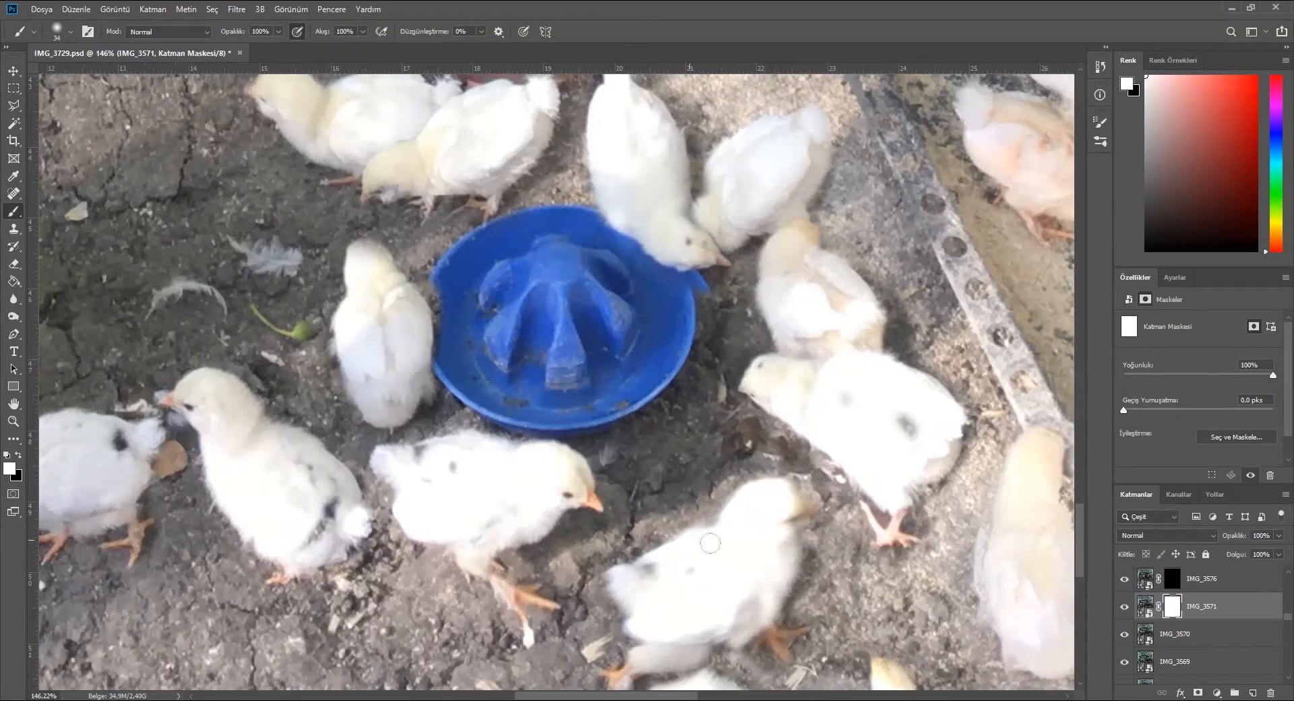
mouse_move(536, 448)
mouse_down()
mouse_move(402, 516)
mouse_move(541, 605)
mouse_move(514, 487)
mouse_move(473, 506)
mouse_move(554, 479)
mouse_up()
scroll(574, 514, down, 12)
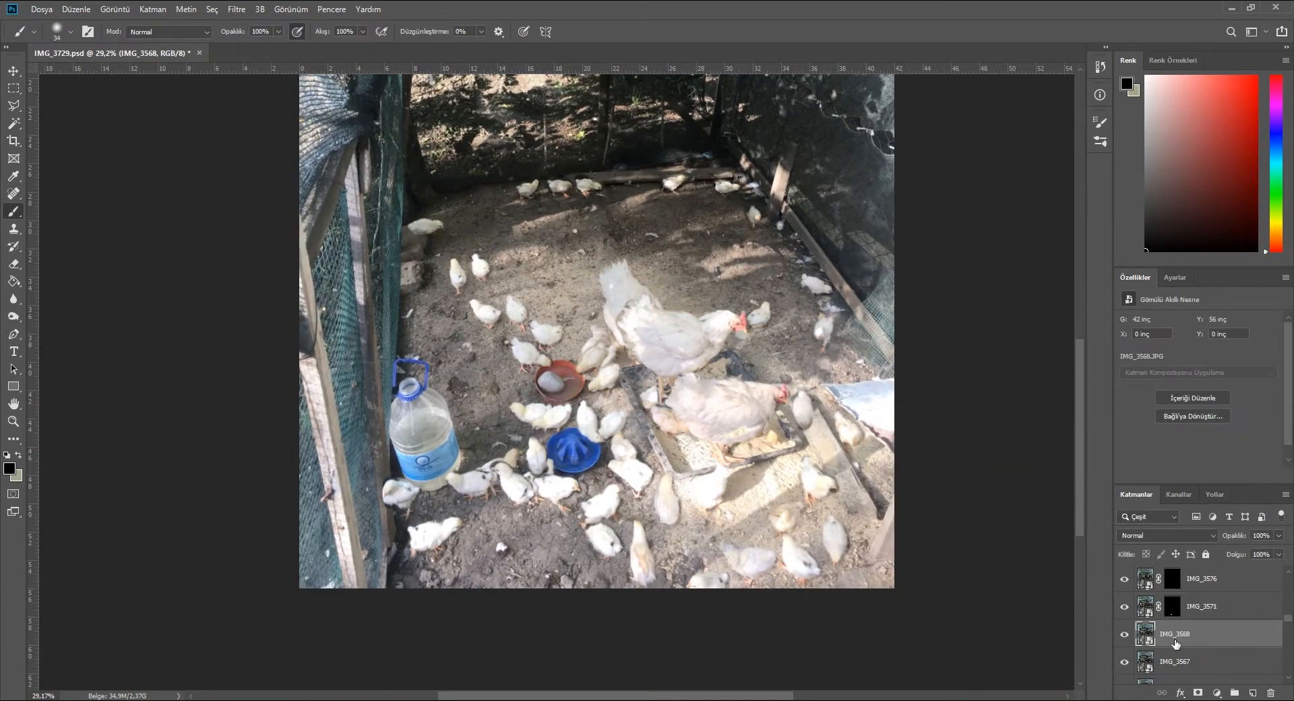
- Add a mask to IMG_3568, paint black over the chick on the rock beside the green netting, and invert the mask
click(1197, 693)
mouse_move(425, 402)
mouse_down()
mouse_move(530, 306)
mouse_move(525, 345)
mouse_move(443, 376)
mouse_move(443, 301)
mouse_move(448, 375)
mouse_move(328, 394)
mouse_move(422, 409)
mouse_up()
key(ctrl+i)
key(x)
key(ctrl+z)
key(ctrl+z)
key(ctrl+shift+z)
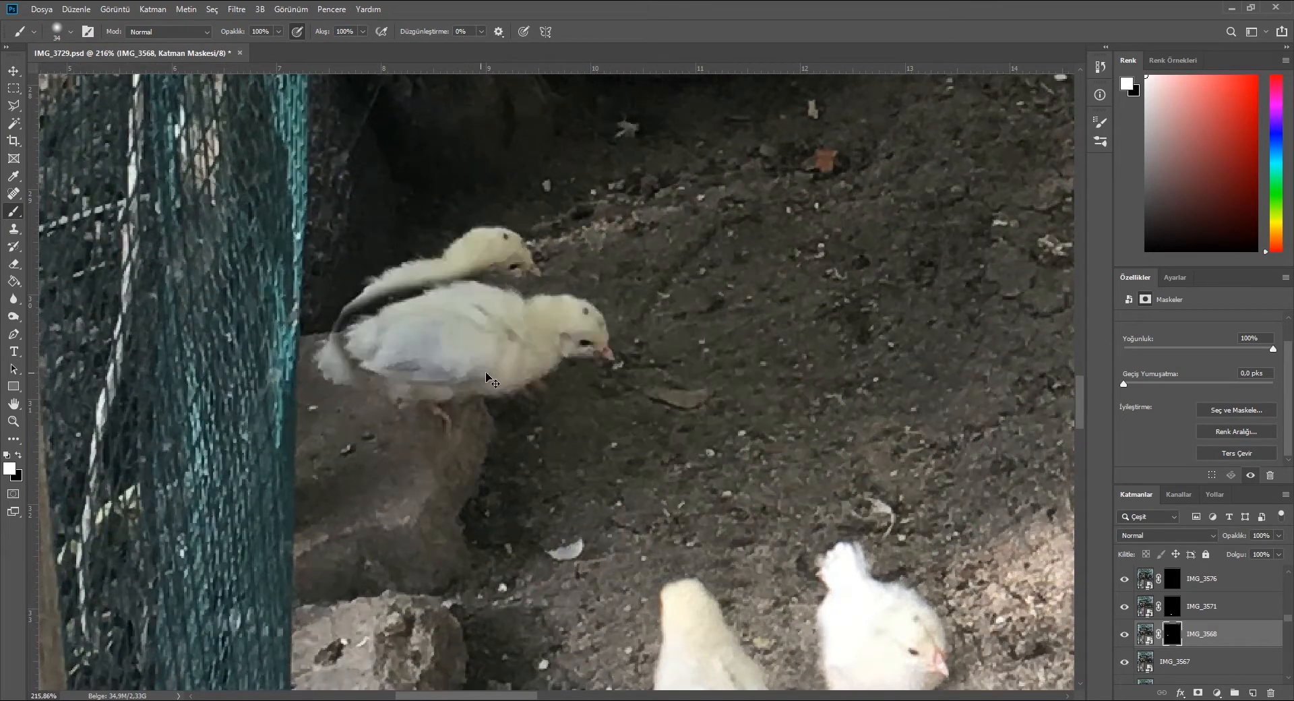
- Refine the IMG_3568 mask around the two chicks on the rock, painting black over the rear chick's head and back
scroll(526, 289, up, 2)
drag(539, 303, 256, 343)
key(x)
drag(391, 317, 484, 292)
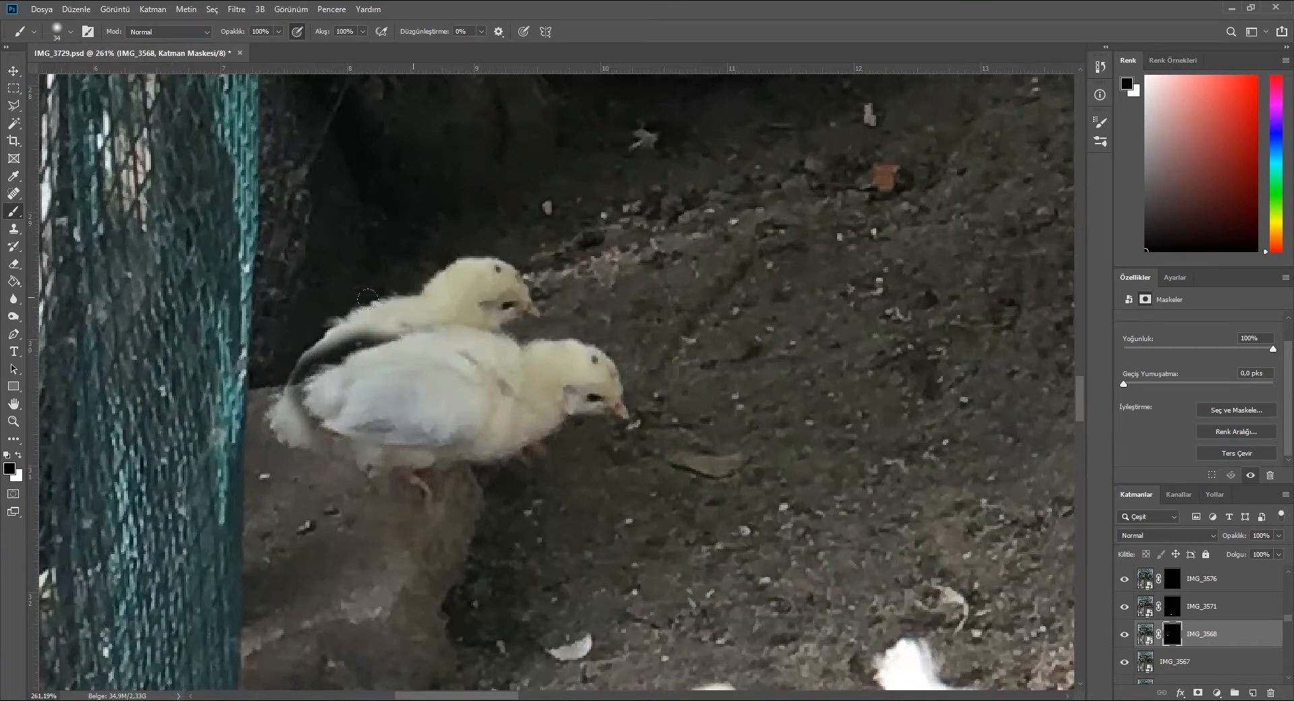
scroll(461, 466, down, 20)
- Delete the layers IMG_3567 and IMG_3566
click(1203, 661)
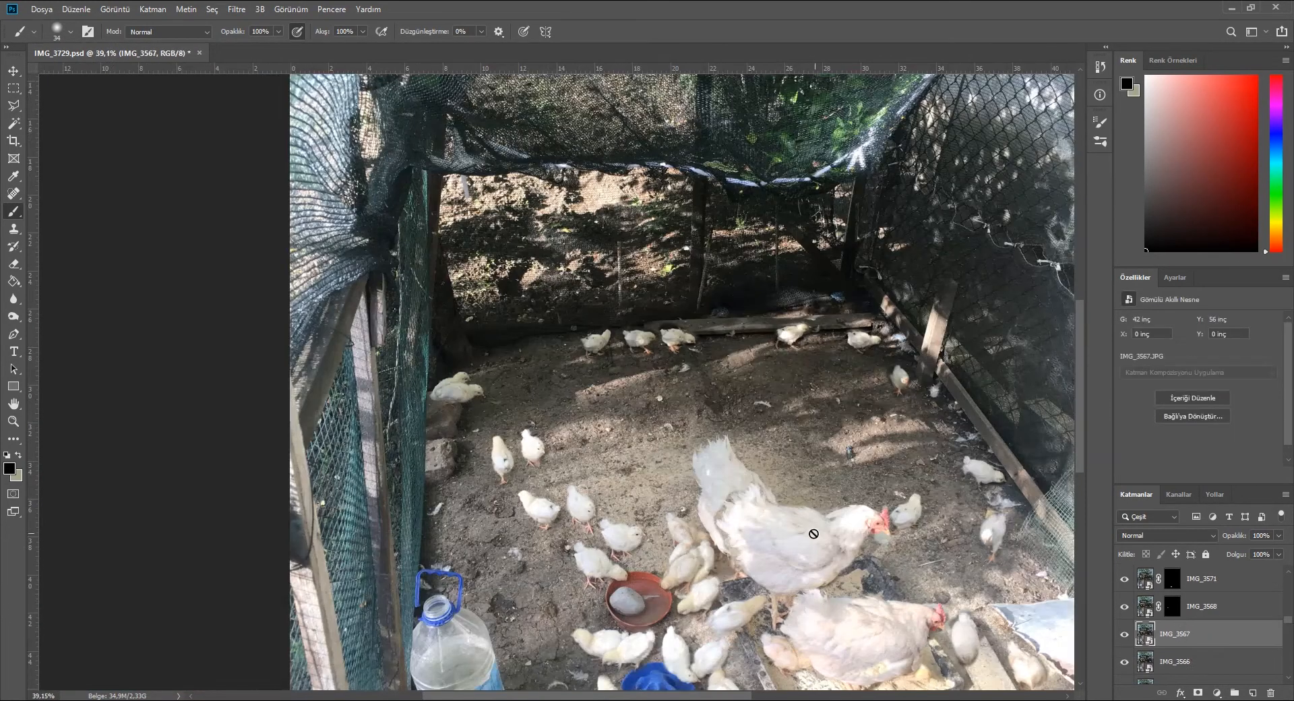
scroll(813, 531, down, 7)
key(Delete)
- Add a mask to IMG_3565, paint black over the chick right of the front-left one, compare the layer on and off, and invert the mask
click(1197, 692)
scroll(530, 536, up, 10)
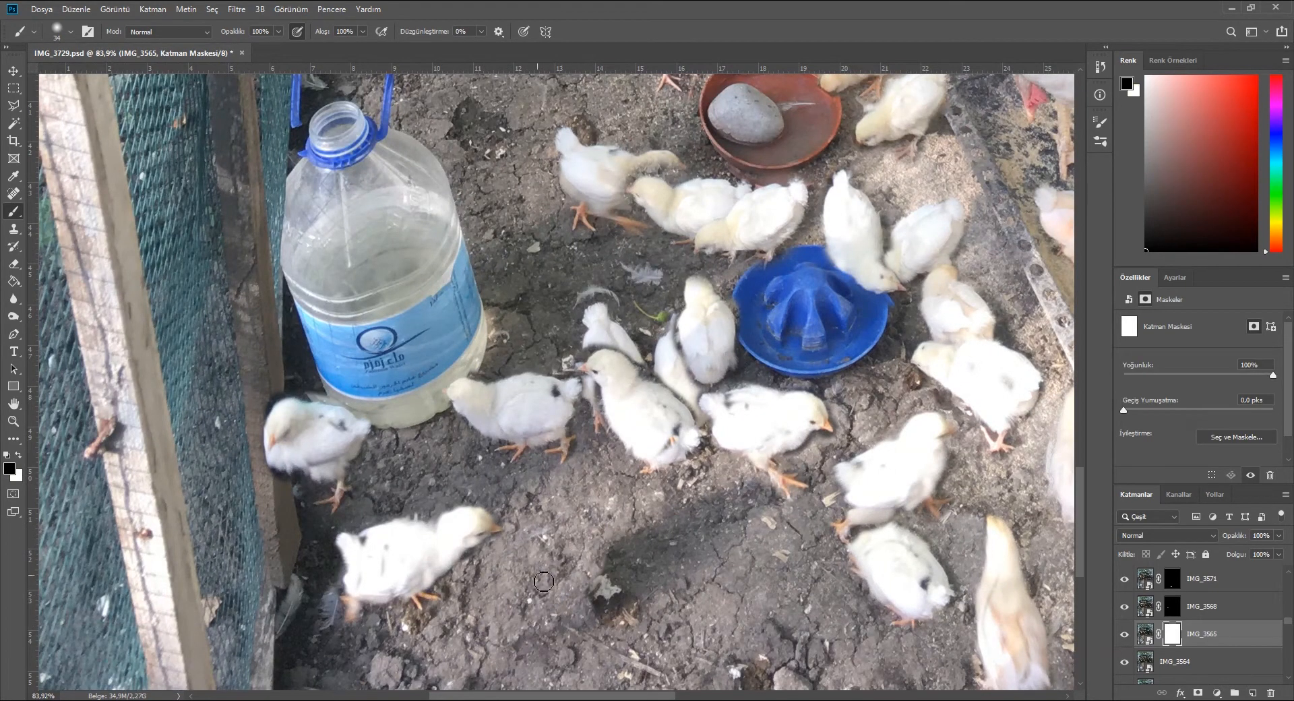
scroll(543, 580, down, 6)
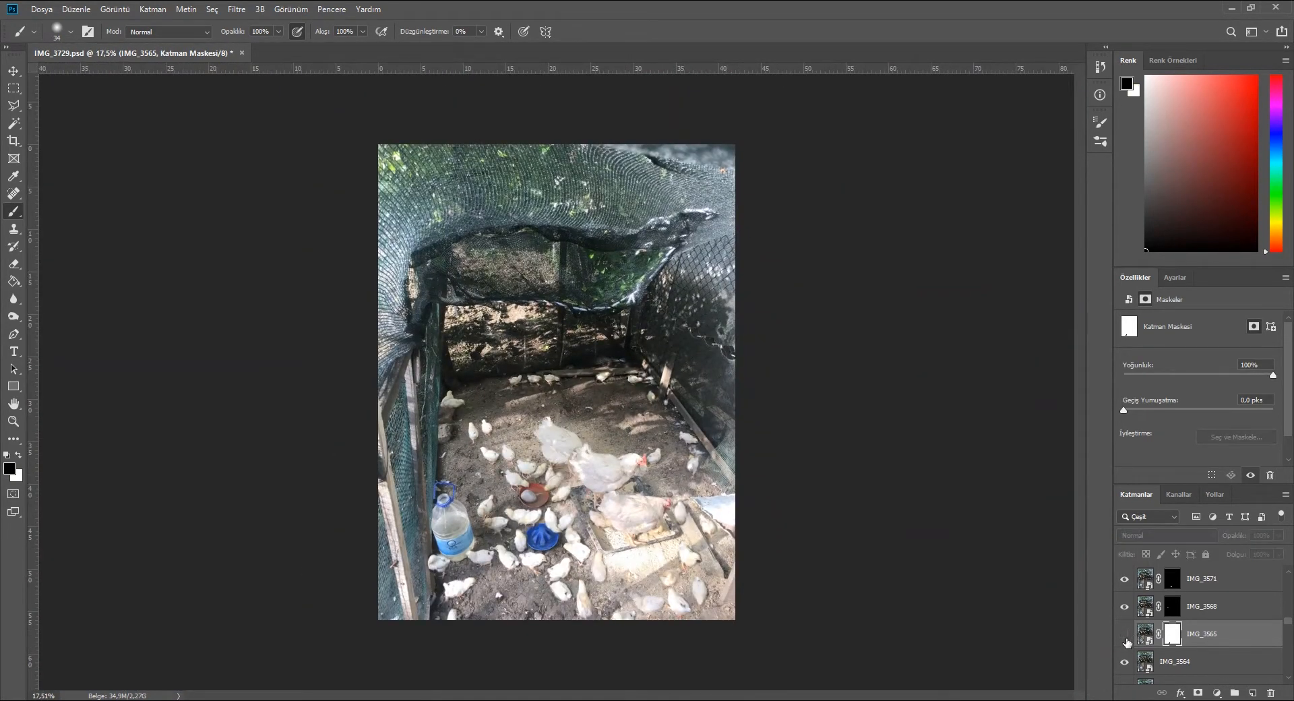
click(1126, 640)
click(1126, 640)
click(1126, 640)
scroll(1247, 438, down, 3)
click(1245, 452)
- Check IMG_3564 by hiding it, and delete the layers from IMG_3564 down to IMG_3558
click(1194, 661)
click(1124, 664)
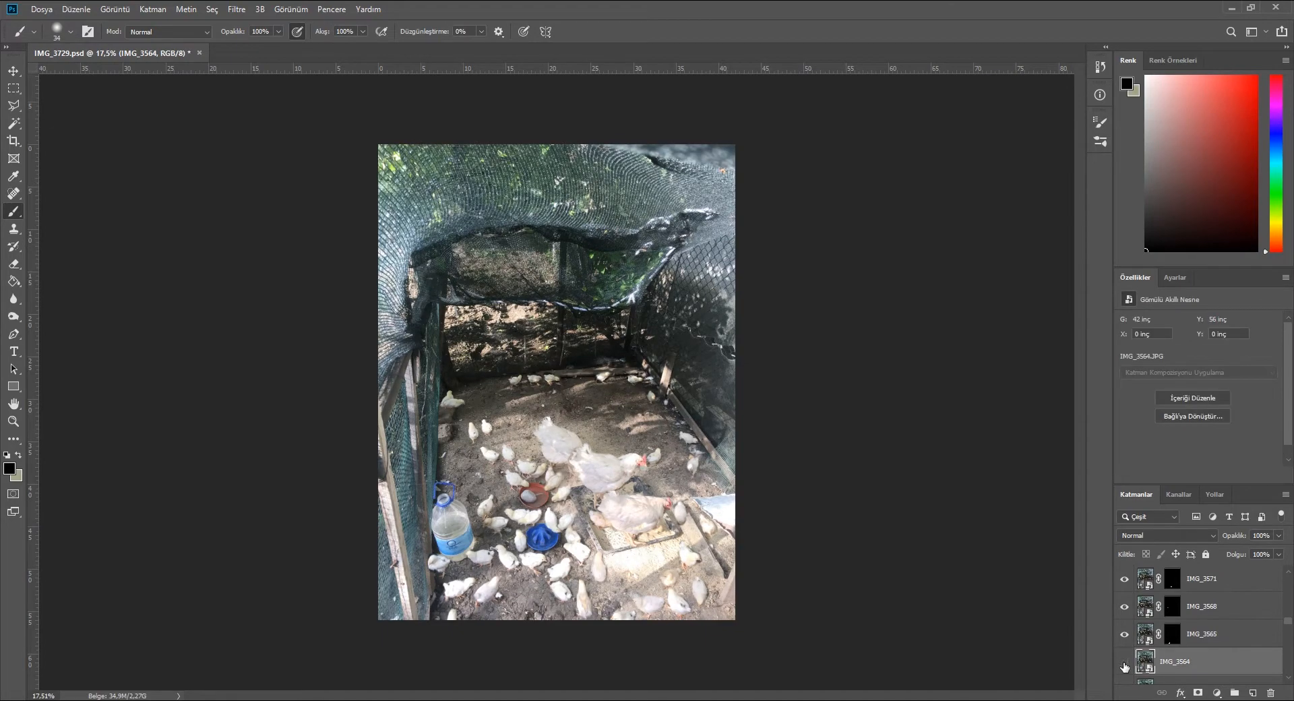
key(Delete)
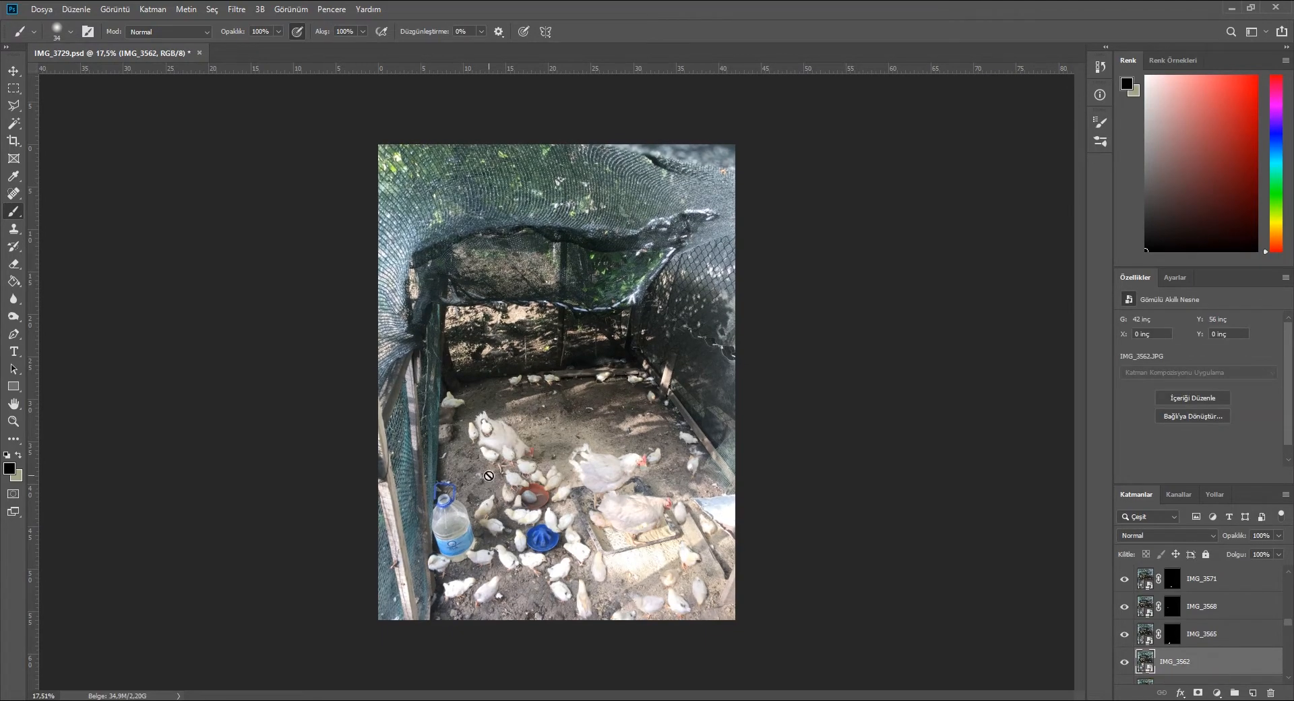
scroll(488, 476, up, 8)
key(Delete)
scroll(704, 515, down, 6)
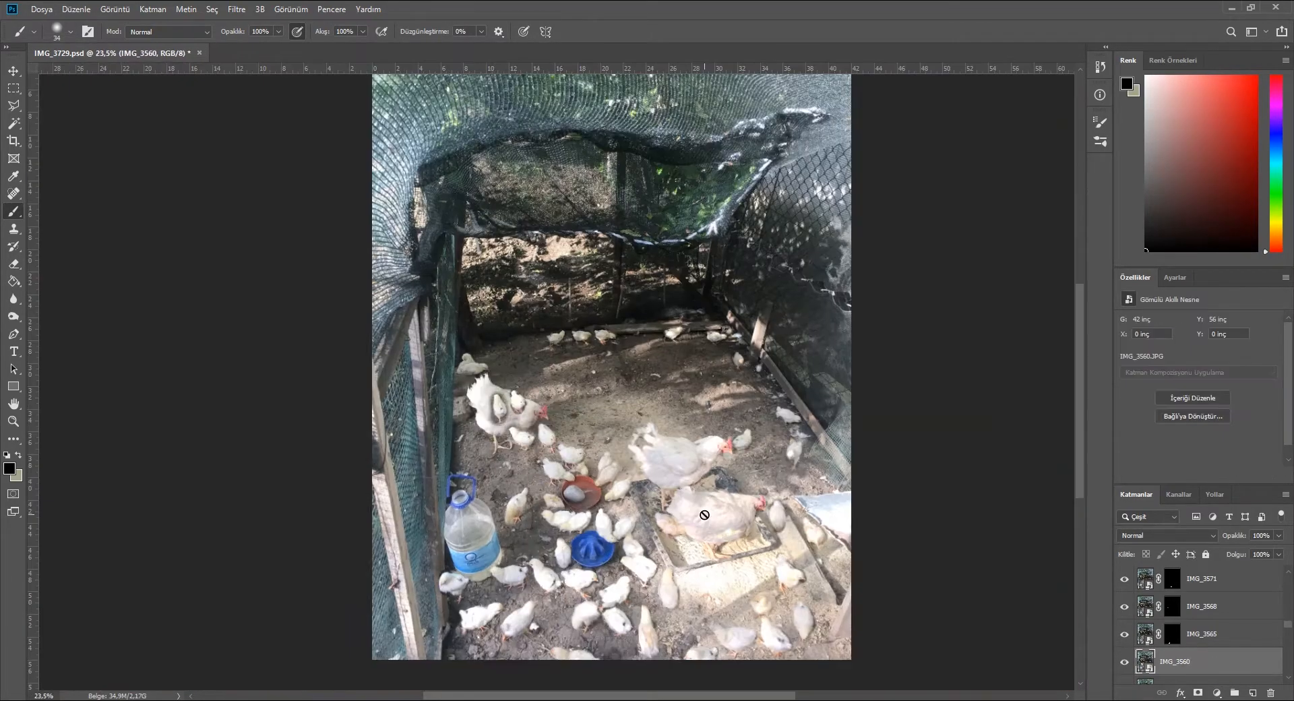
key(Delete)
key(Delete)
key(Delete)
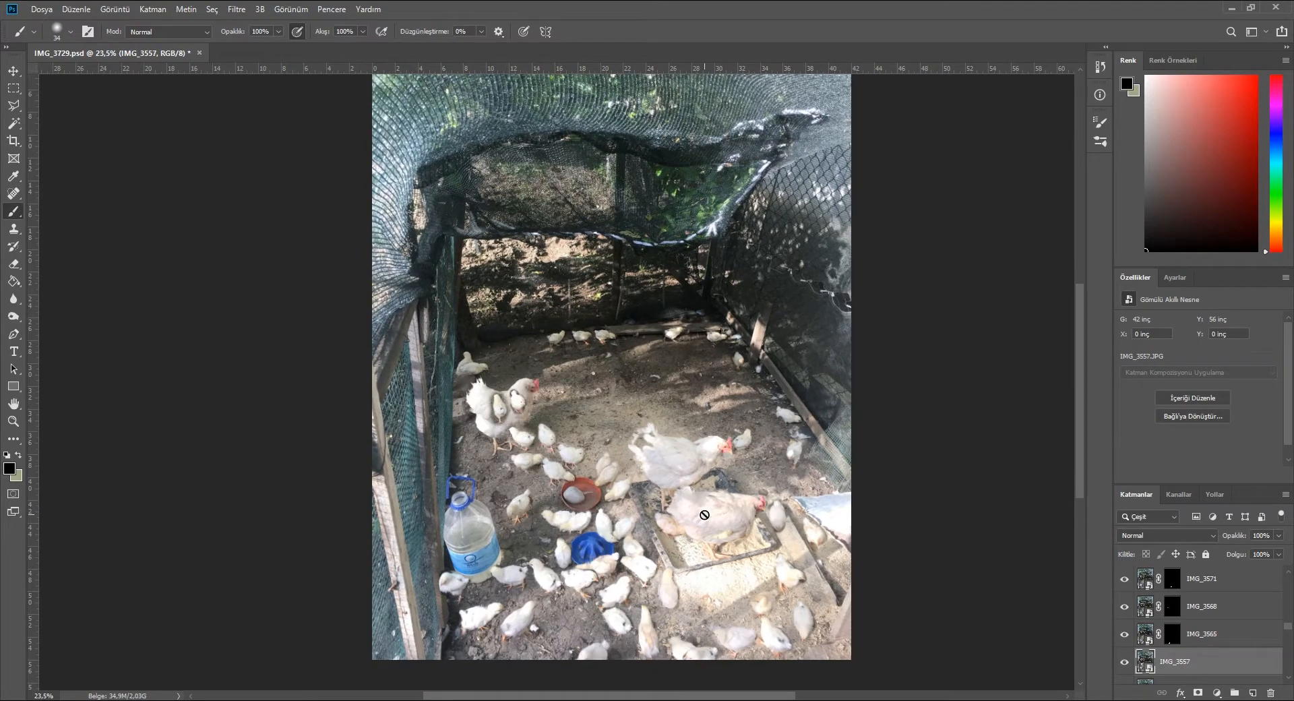
- Add a mask to IMG_3557, paint black over the chick at the photo's front edge, and invert the mask
scroll(642, 680, up, 2)
scroll(642, 679, up, 5)
scroll(592, 600, down, 4)
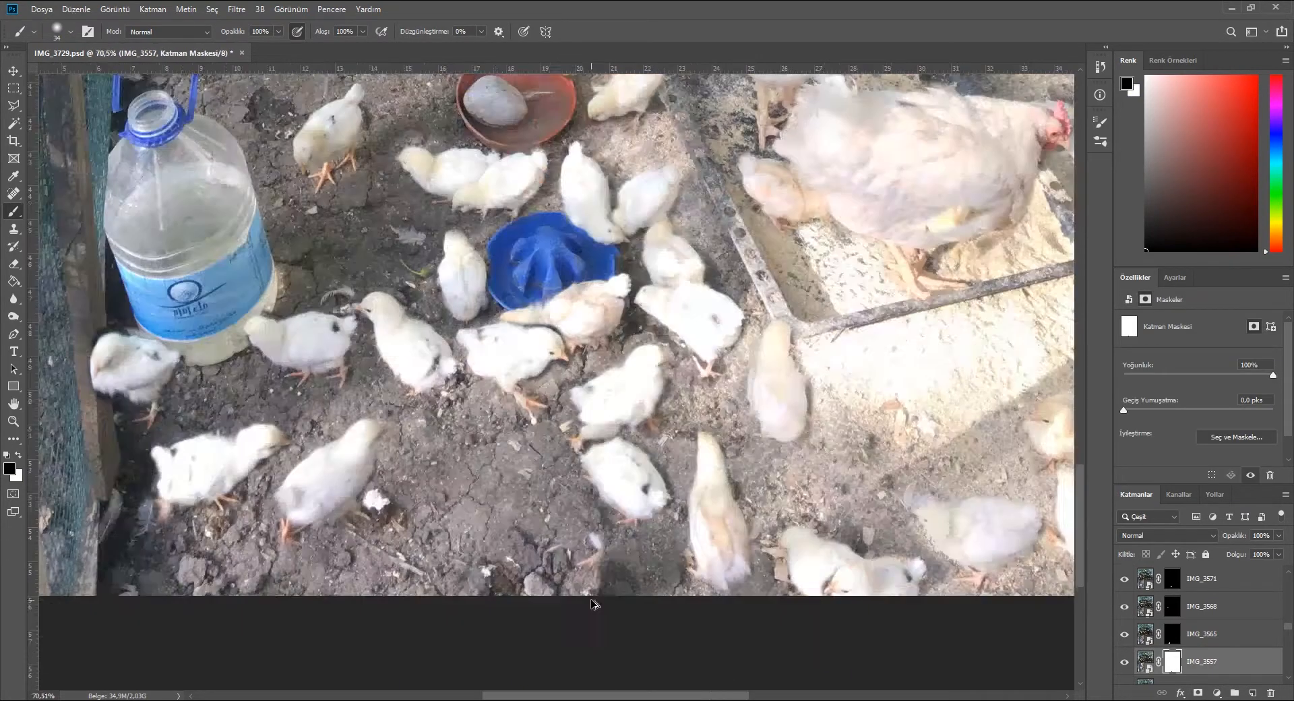
scroll(1238, 424, down, 1)
click(1235, 452)
scroll(665, 581, down, 7)
scroll(1183, 634, down, 1)
- Examine IMG_3556 for usable chicks and delete that layer
click(1185, 607)
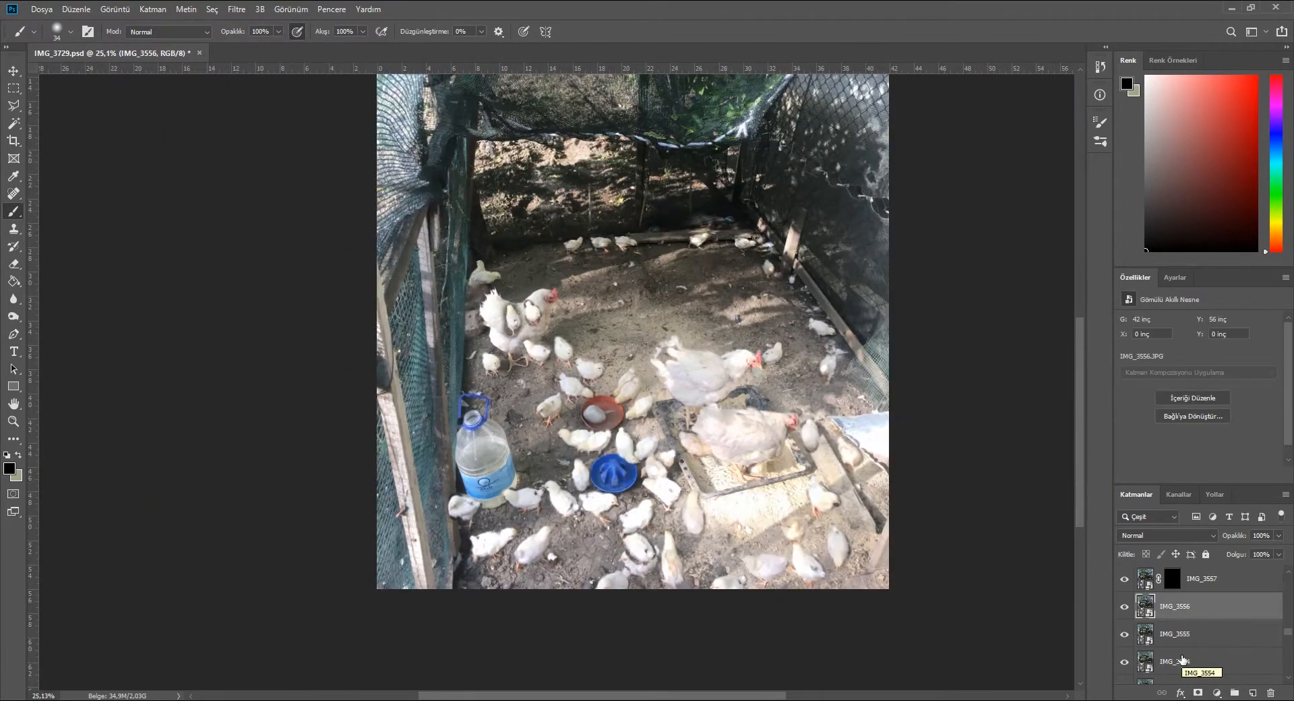
scroll(532, 317, up, 5)
scroll(523, 302, down, 3)
scroll(517, 300, up, 11)
key(Delete)
scroll(307, 412, up, 5)
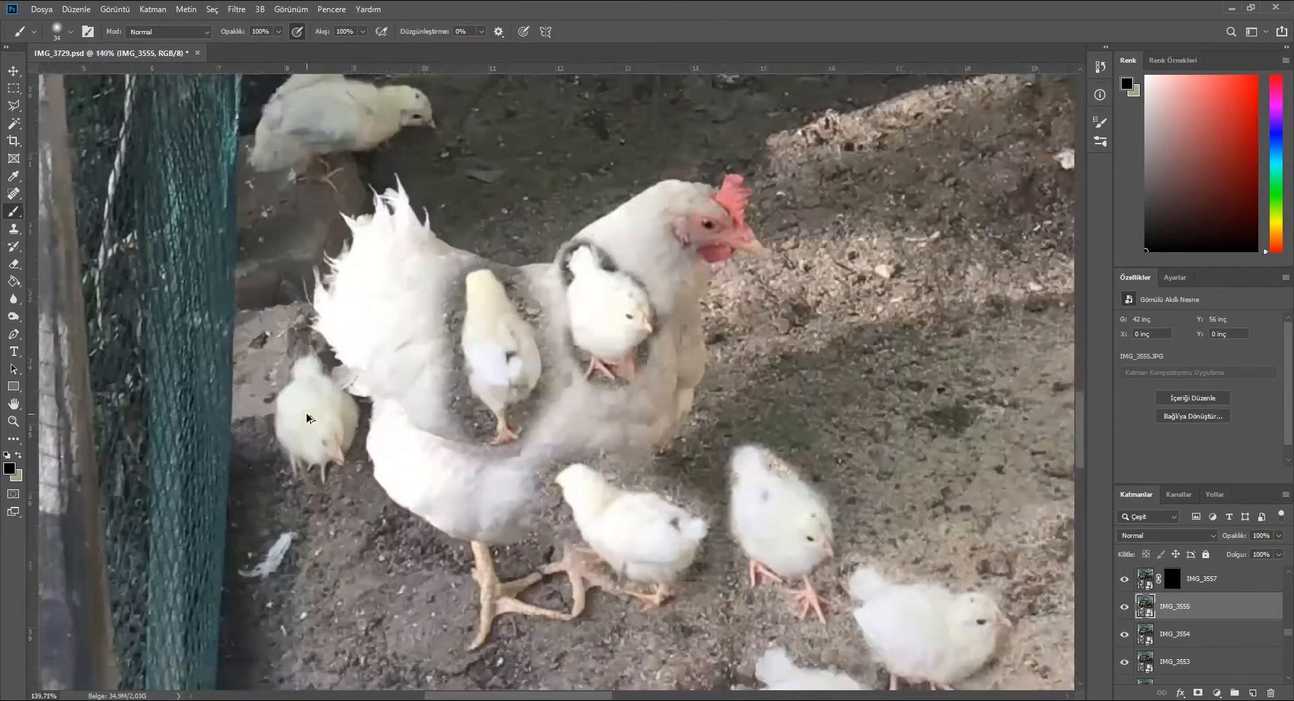
- Add a mask to IMG_3555, paint black over the chick behind the tail of the hen by the netting, and invert the mask
scroll(306, 412, down, 5)
scroll(306, 412, up, 7)
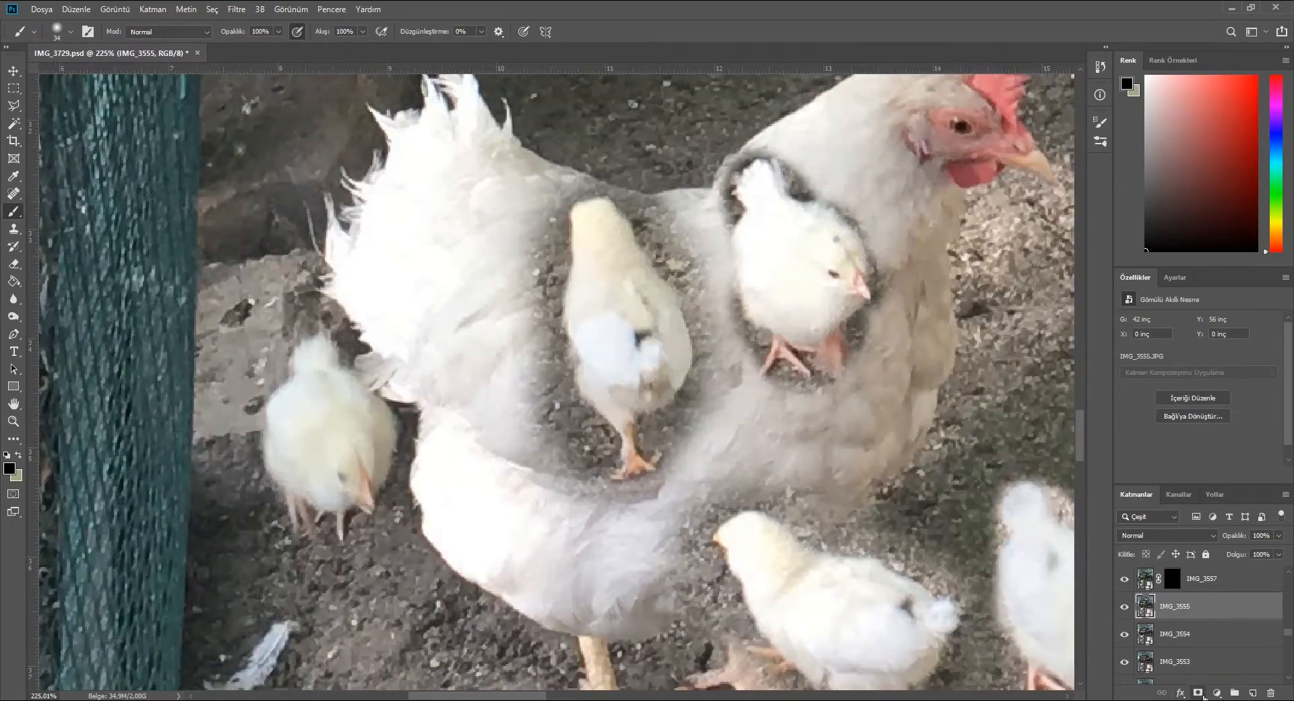
click(1199, 693)
scroll(371, 404, down, 6)
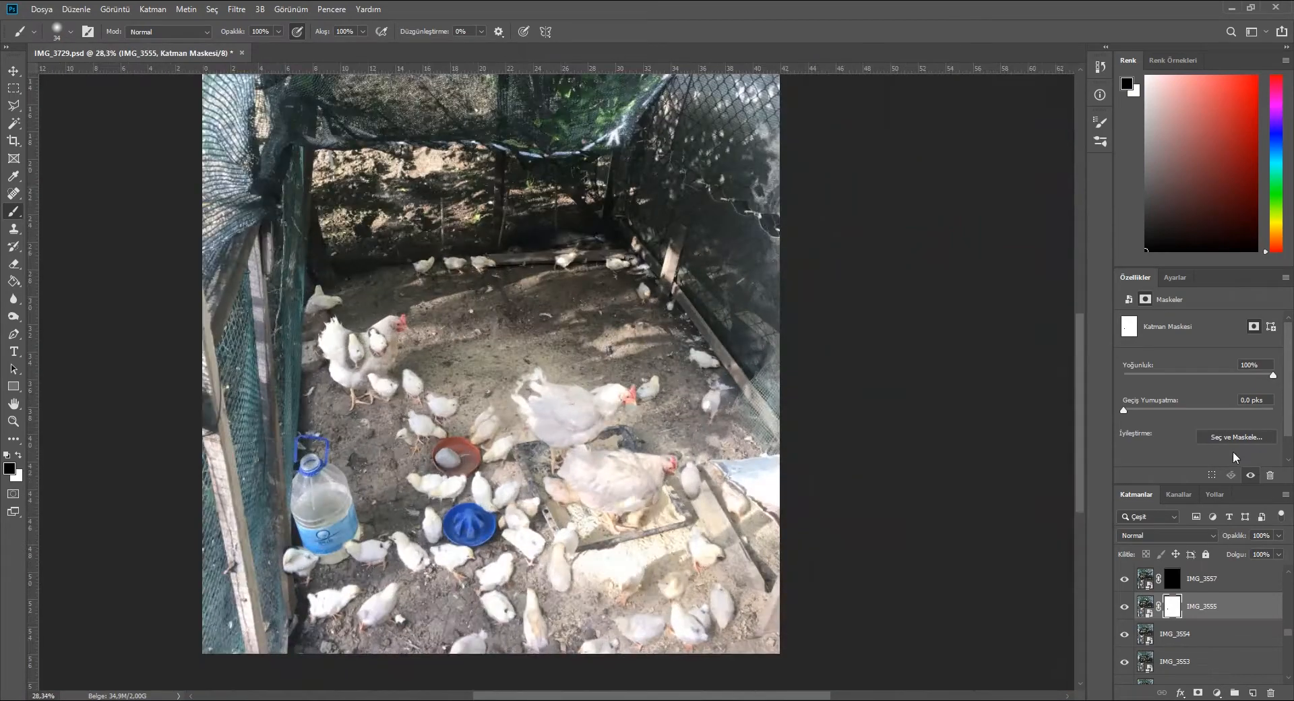
scroll(1233, 453, down, 1)
click(1233, 454)
scroll(1163, 614, down, 1)
- Compare the picture with and without IMG_3554 and delete that layer
click(1152, 616)
click(1121, 609)
click(1121, 611)
click(1120, 610)
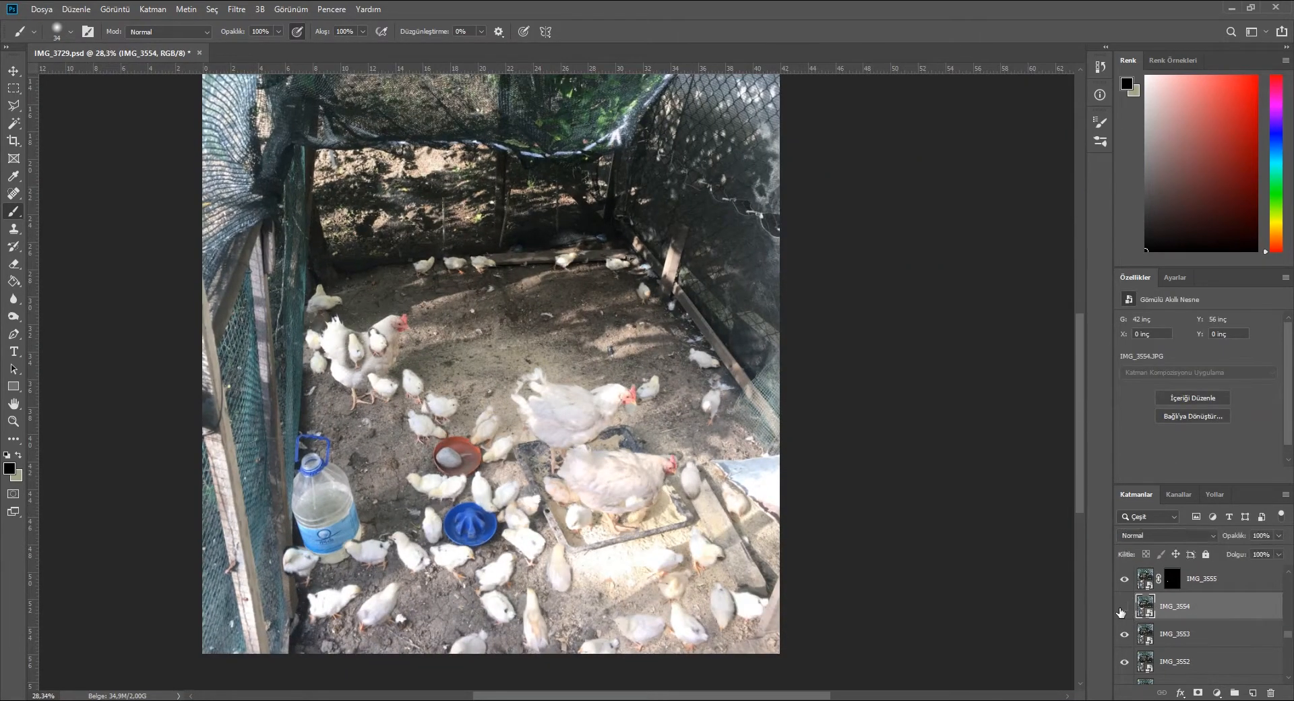
key(Delete)
- Add a mask to IMG_3553, paint black over the chick standing behind the hen near the back of the coop, and invert the mask
click(1198, 692)
scroll(375, 273, up, 7)
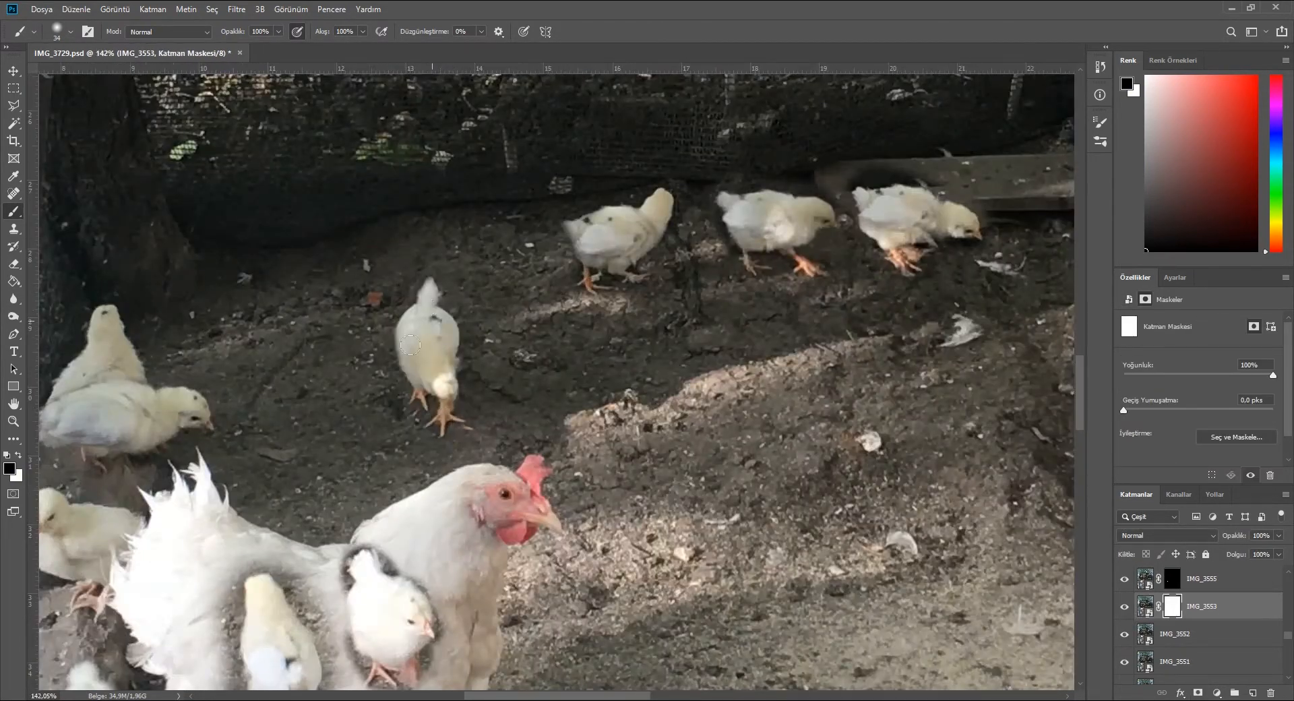
drag(411, 345, 435, 303)
scroll(445, 269, down, 5)
scroll(1233, 454, down, 1)
click(1233, 454)
scroll(472, 397, down, 3)
scroll(1198, 661, down, 1)
- Compare the picture with and without IMG_3552 and delete that layer
click(1153, 615)
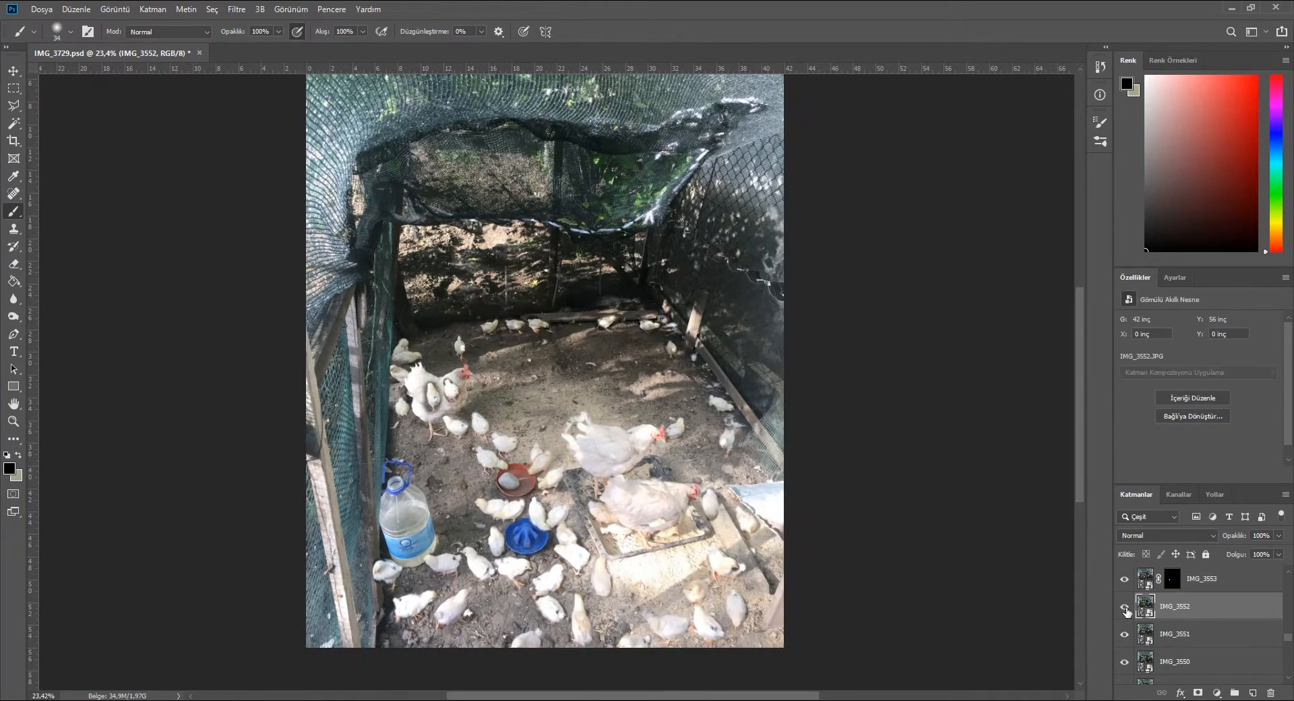
click(1125, 610)
click(1124, 610)
click(1124, 610)
click(1124, 609)
key(Delete)
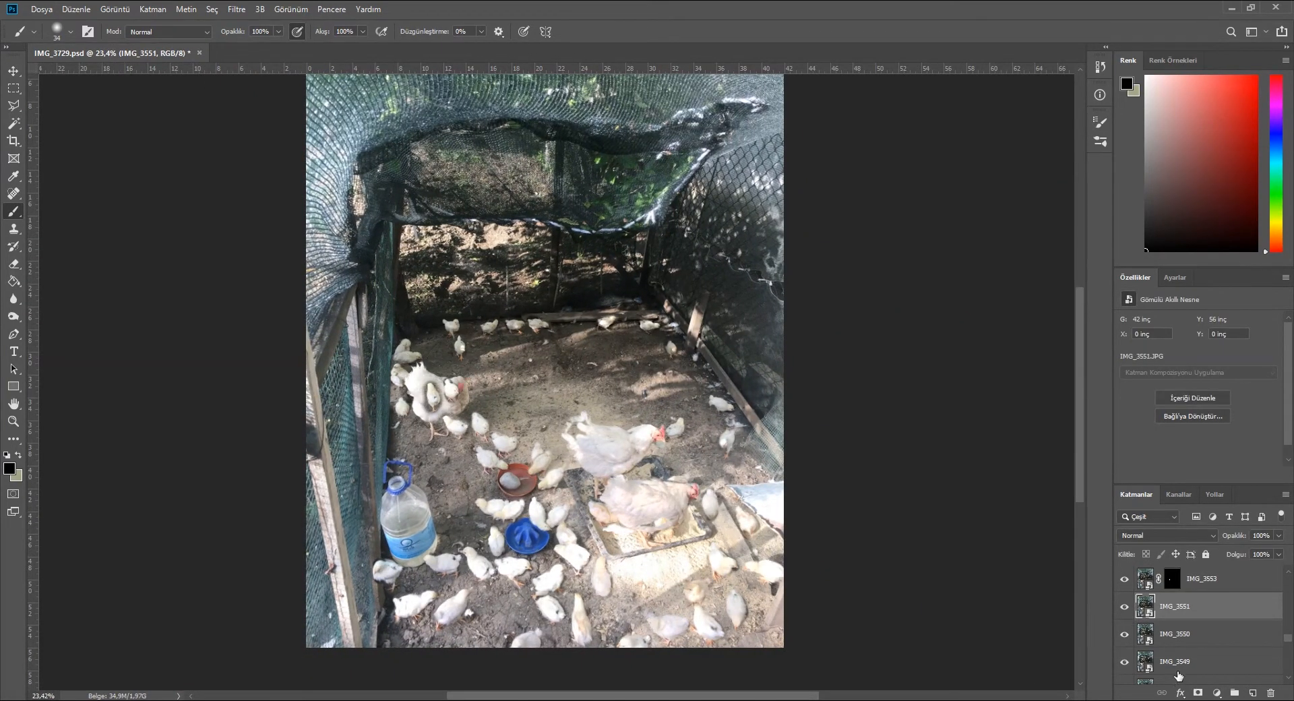
- Add a mask to IMG_3551, undo the first stroke, paint black over the chick in the back-left corner, and invert the mask
click(1197, 692)
scroll(777, 579, up, 8)
mouse_move(736, 601)
mouse_down()
mouse_move(576, 507)
mouse_move(739, 479)
mouse_move(819, 504)
mouse_move(747, 573)
mouse_move(802, 572)
mouse_up()
scroll(807, 621, down, 8)
scroll(475, 367, up, 8)
key(ctrl+z)
mouse_move(479, 371)
mouse_down()
mouse_move(409, 345)
mouse_move(478, 345)
mouse_move(429, 353)
mouse_move(425, 401)
mouse_up()
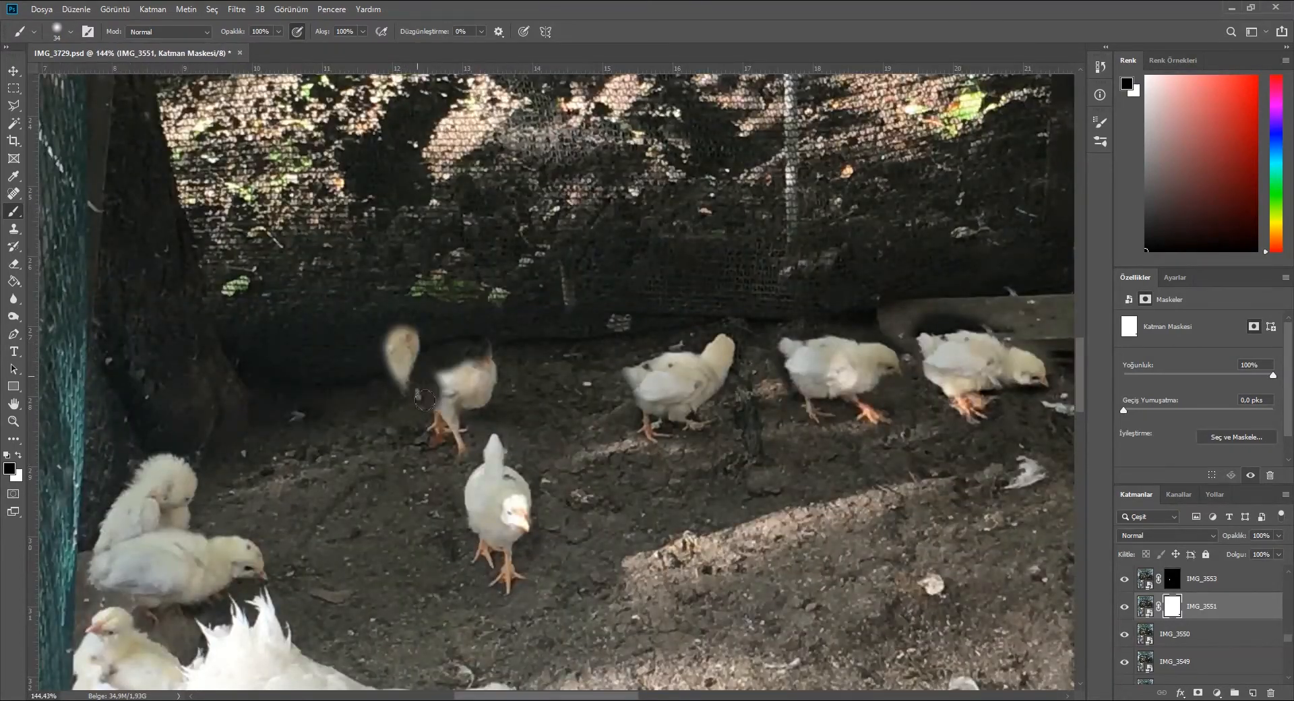
scroll(464, 379, down, 8)
scroll(1247, 449, down, 2)
click(1248, 453)
scroll(1193, 630, down, 1)
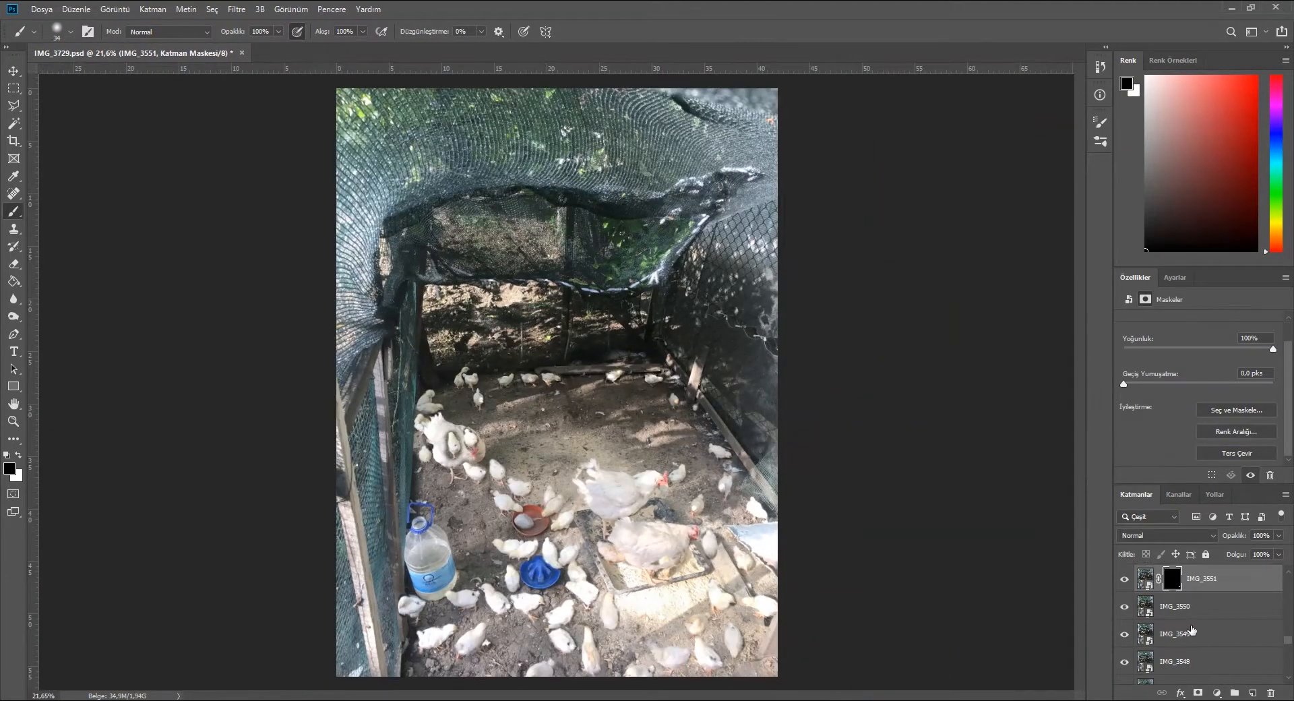
- Add a mask to IMG_3550, paint black over the chicks along the photo's right side, including the one beside the metal sheet, and invert the mask
click(1189, 610)
click(1124, 609)
click(1124, 608)
click(1197, 692)
scroll(702, 518, up, 8)
mouse_move(640, 462)
mouse_down()
mouse_move(673, 394)
mouse_move(643, 424)
mouse_up()
scroll(663, 397, down, 4)
scroll(880, 441, up, 8)
mouse_move(801, 377)
mouse_down()
mouse_move(721, 310)
mouse_move(774, 485)
mouse_up()
scroll(1201, 338, down, 1)
click(1236, 453)
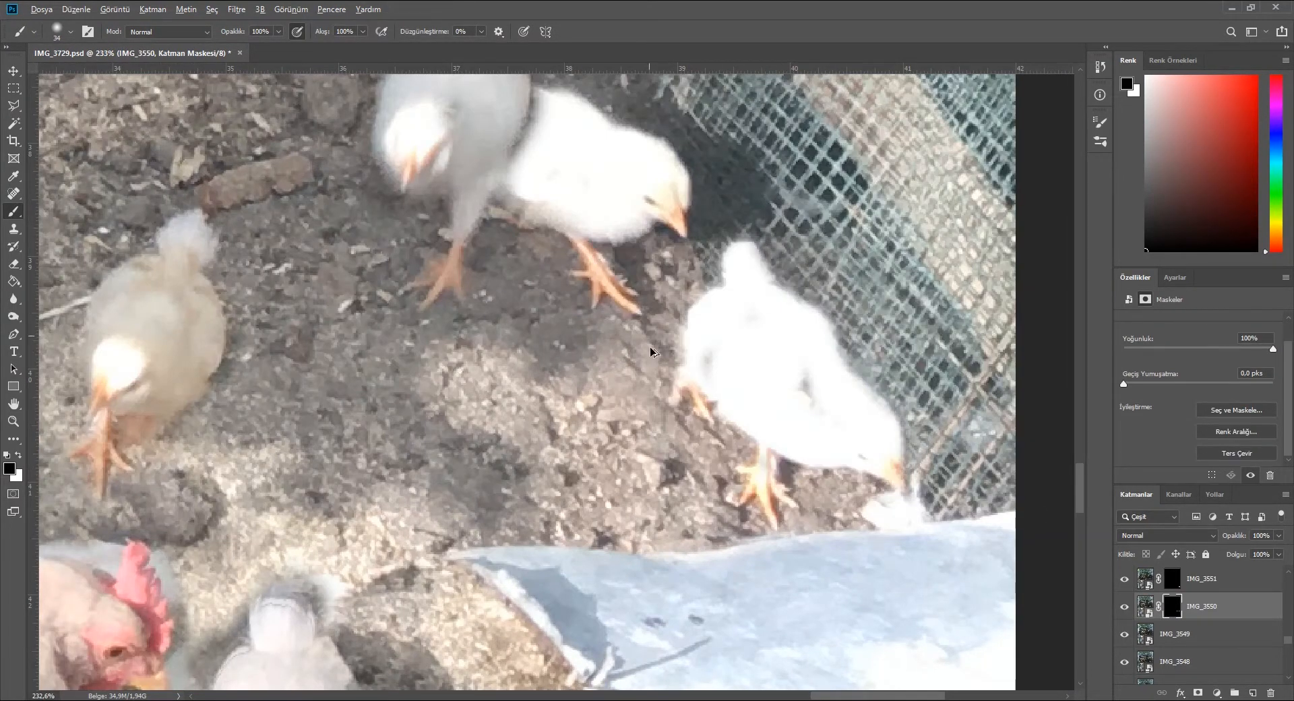
- Delete the layers IMG_3549, IMG_3548, IMG_3547 and IMG_3546
scroll(649, 350, down, 10)
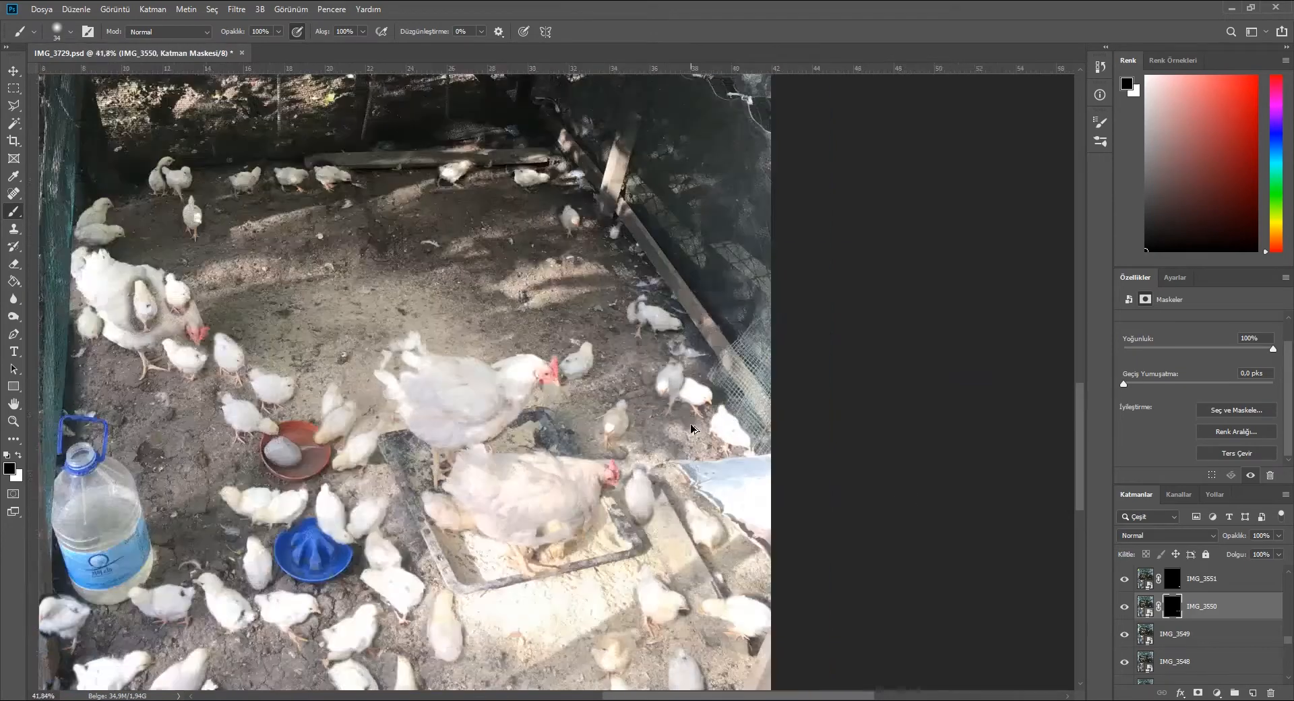
click(1199, 646)
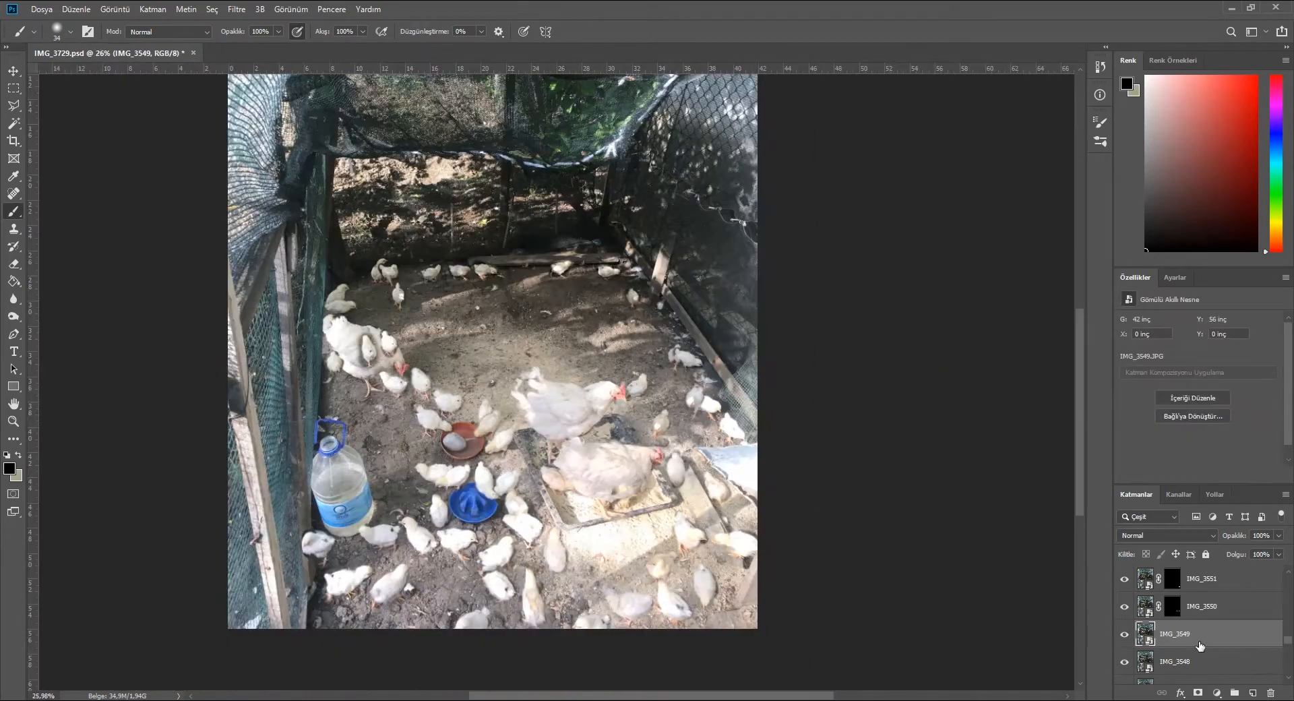
key(Delete)
key(Delete)
key(Delete)
key(Delete)
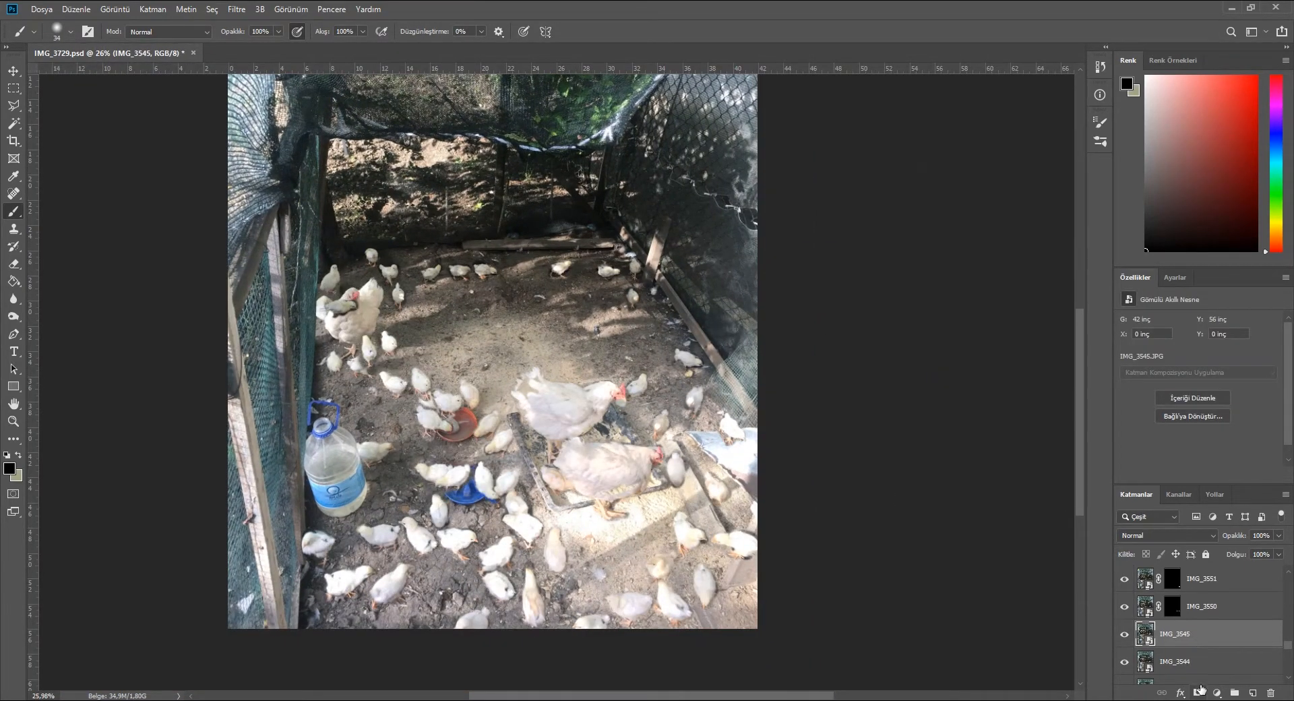
- Add a mask to IMG_3545, paint black over the chick beside the water bottle, and invert the mask
click(1200, 688)
scroll(373, 459, up, 8)
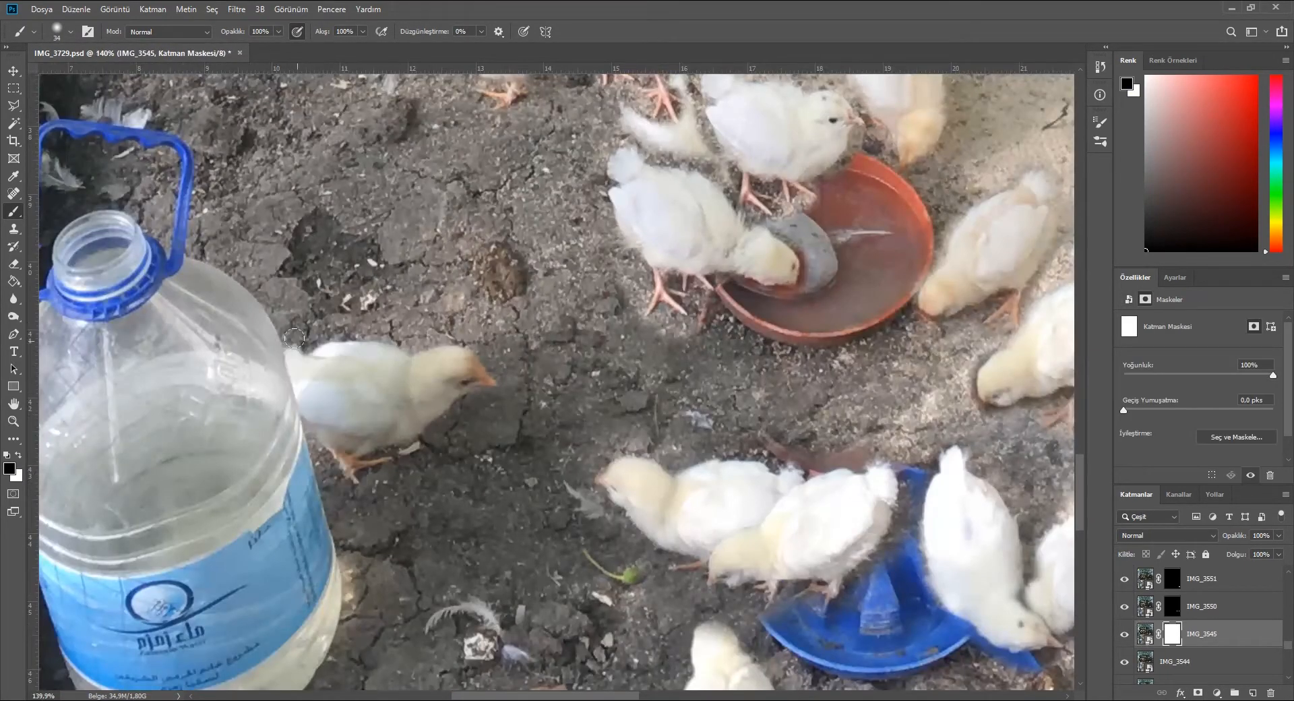
drag(309, 362, 422, 413)
scroll(301, 384, down, 10)
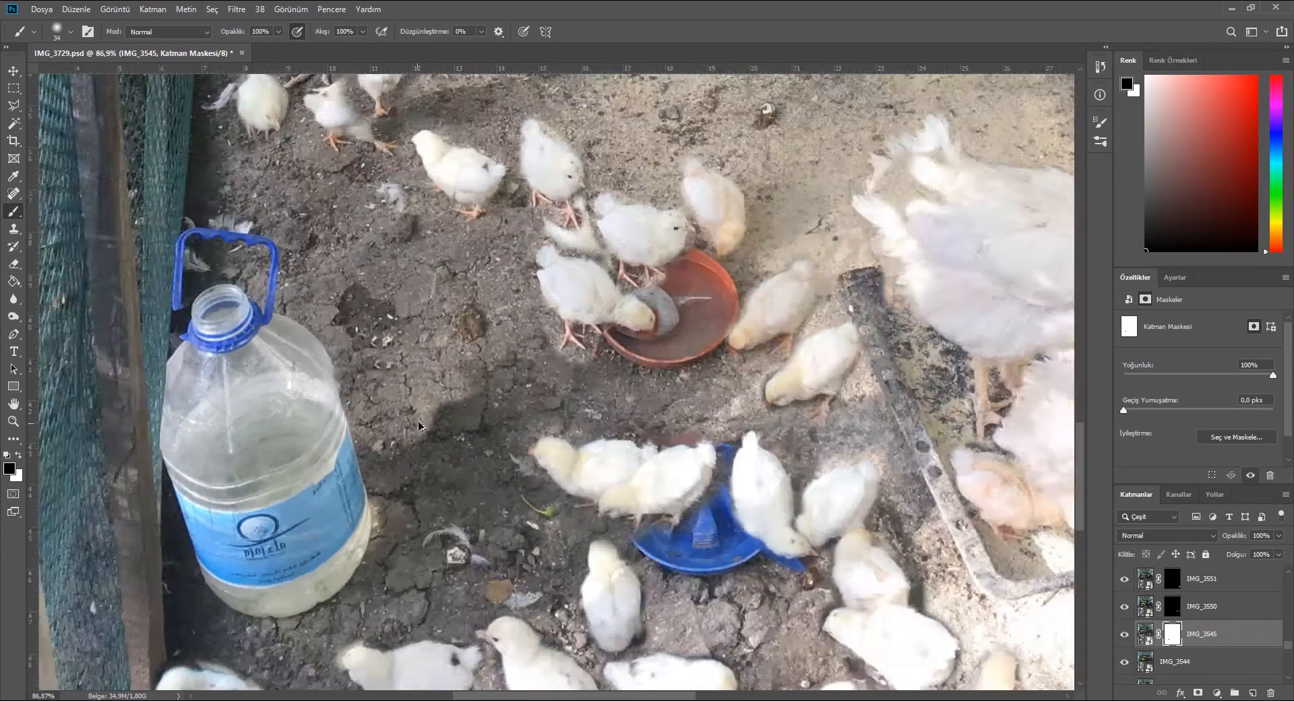
scroll(1262, 455, down, 2)
click(1263, 454)
scroll(1197, 605, down, 2)
- Delete the layers IMG_3544, IMG_3543 and IMG_3542
click(1197, 606)
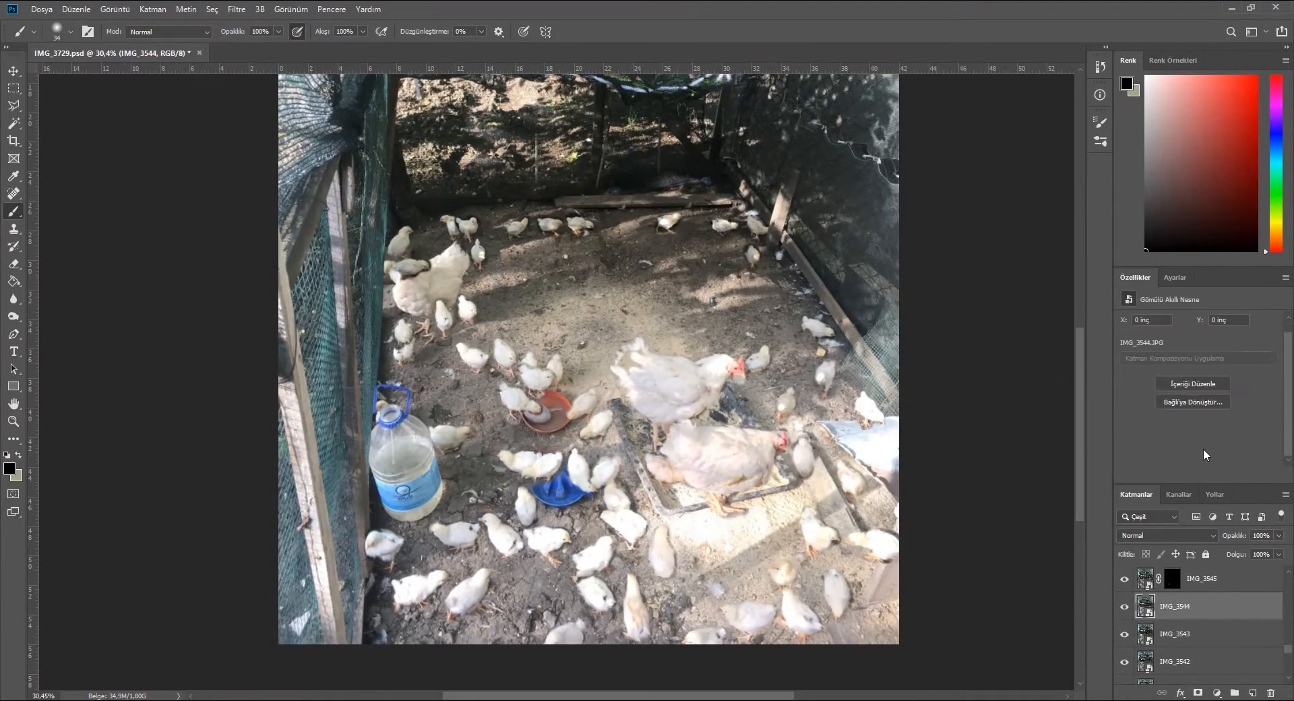
scroll(589, 378, up, 4)
scroll(589, 378, down, 3)
scroll(1223, 616, down, 2)
click(1221, 614)
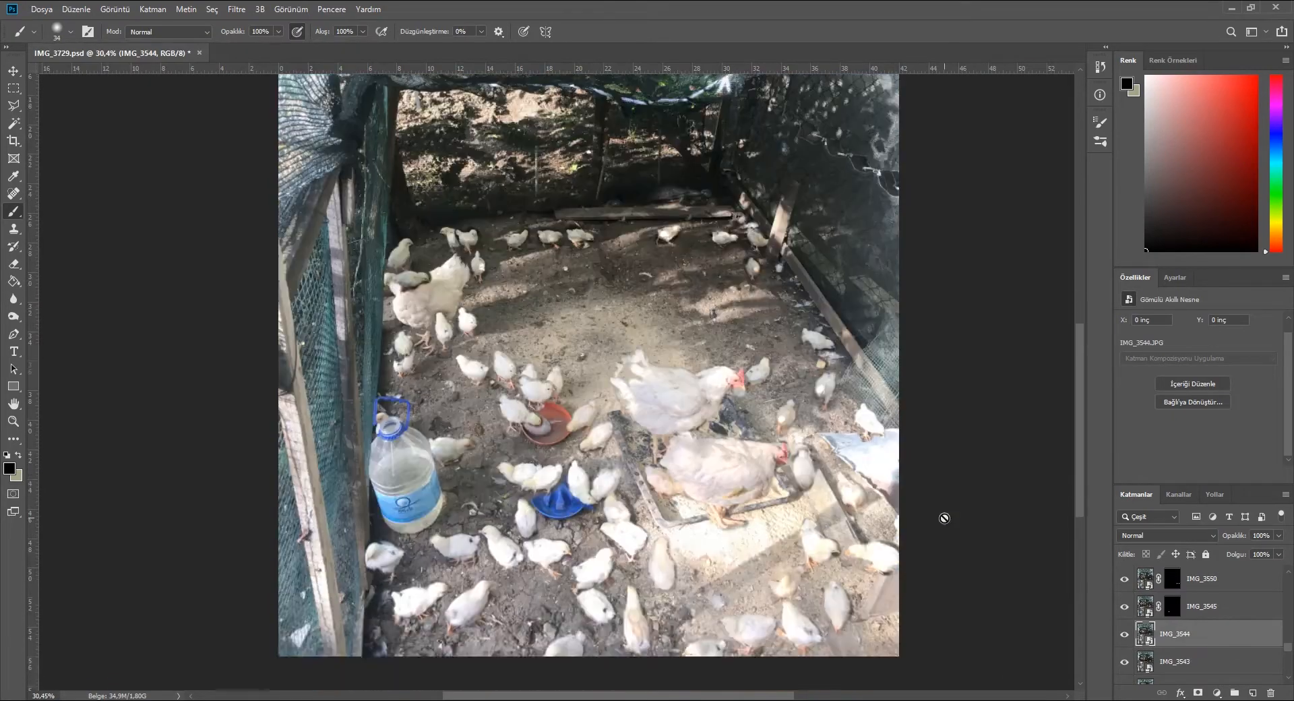
- Add a mask to IMG_3541, paint black over the chick behind the orange dish, and invert the mask
scroll(532, 343, up, 3)
scroll(532, 342, up, 2)
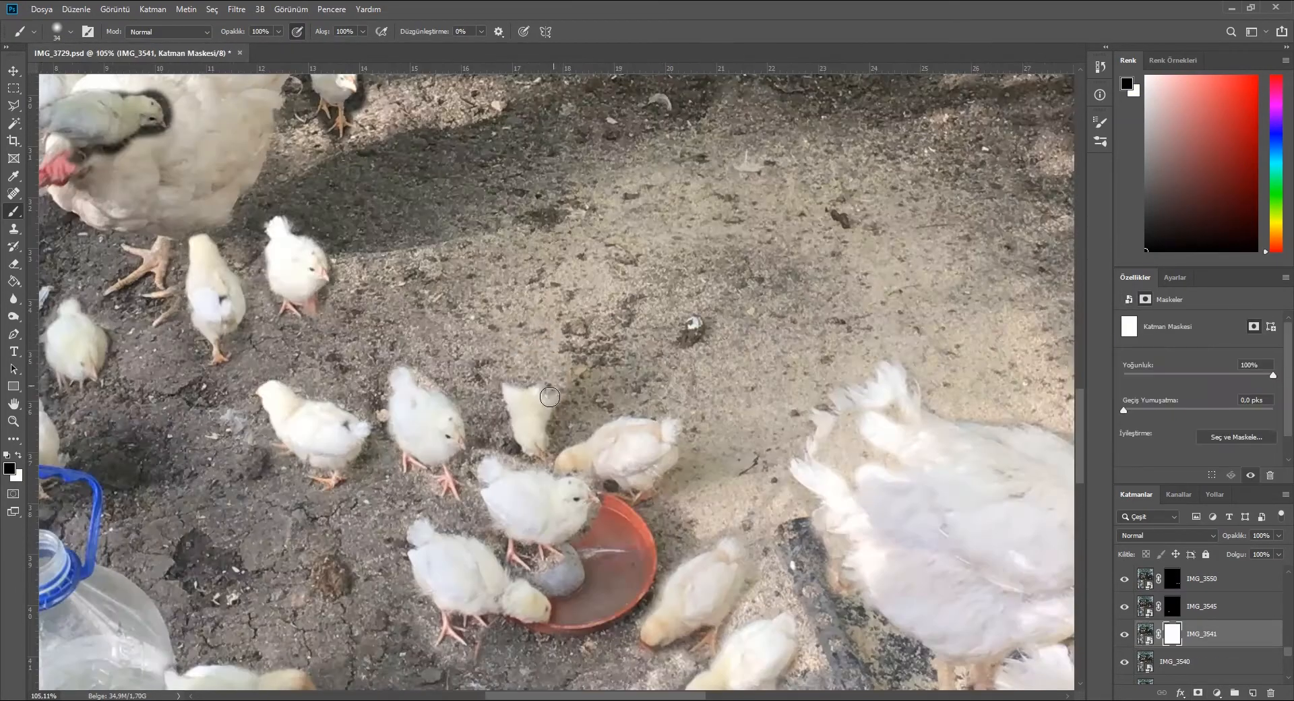
scroll(533, 396, down, 7)
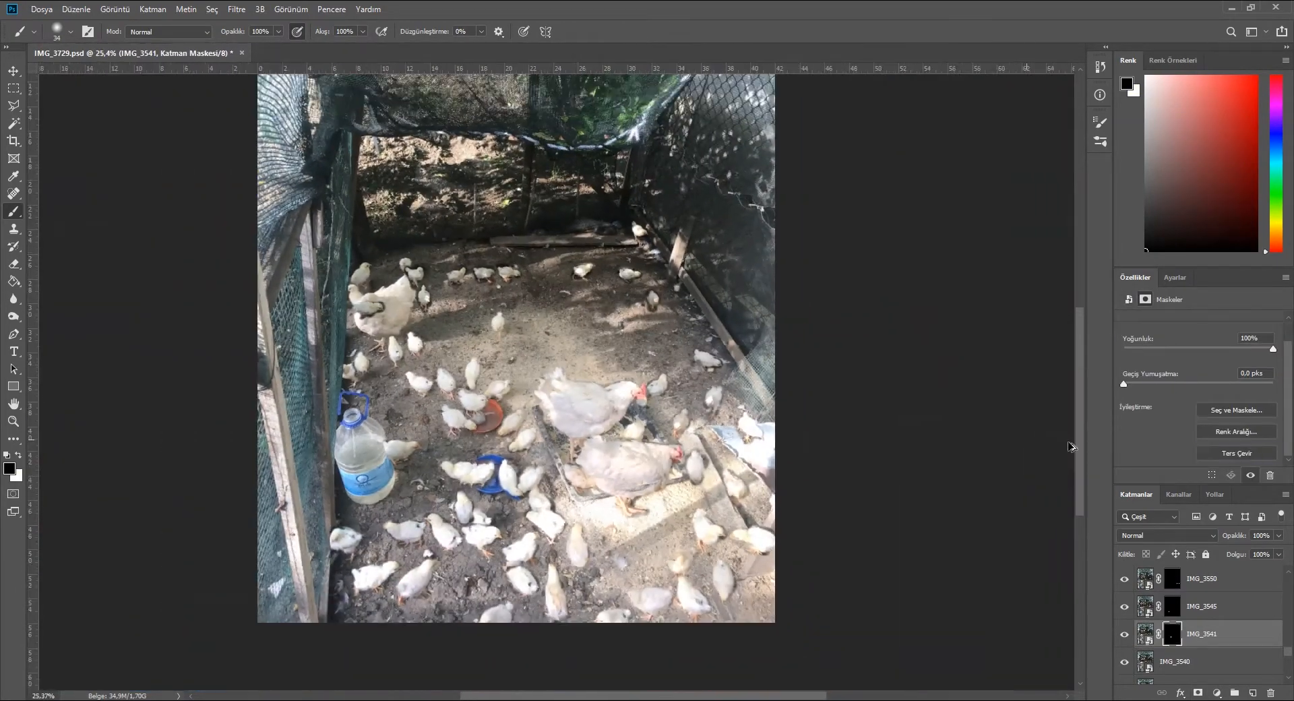
scroll(1199, 626, down, 1)
- Add a mask to IMG_3540, paint black over the lone chick on the sandy ground in the middle, and invert the mask
click(1166, 636)
scroll(504, 314, up, 5)
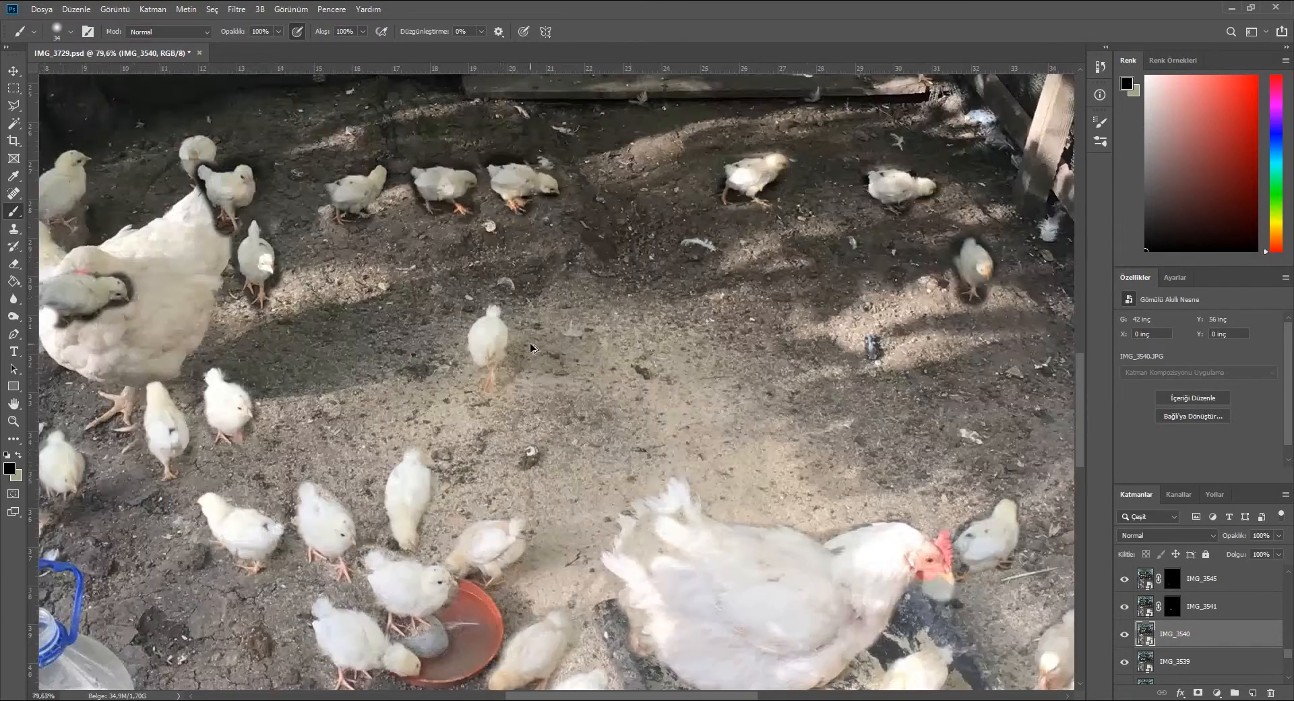
click(1197, 692)
scroll(484, 285, down, 6)
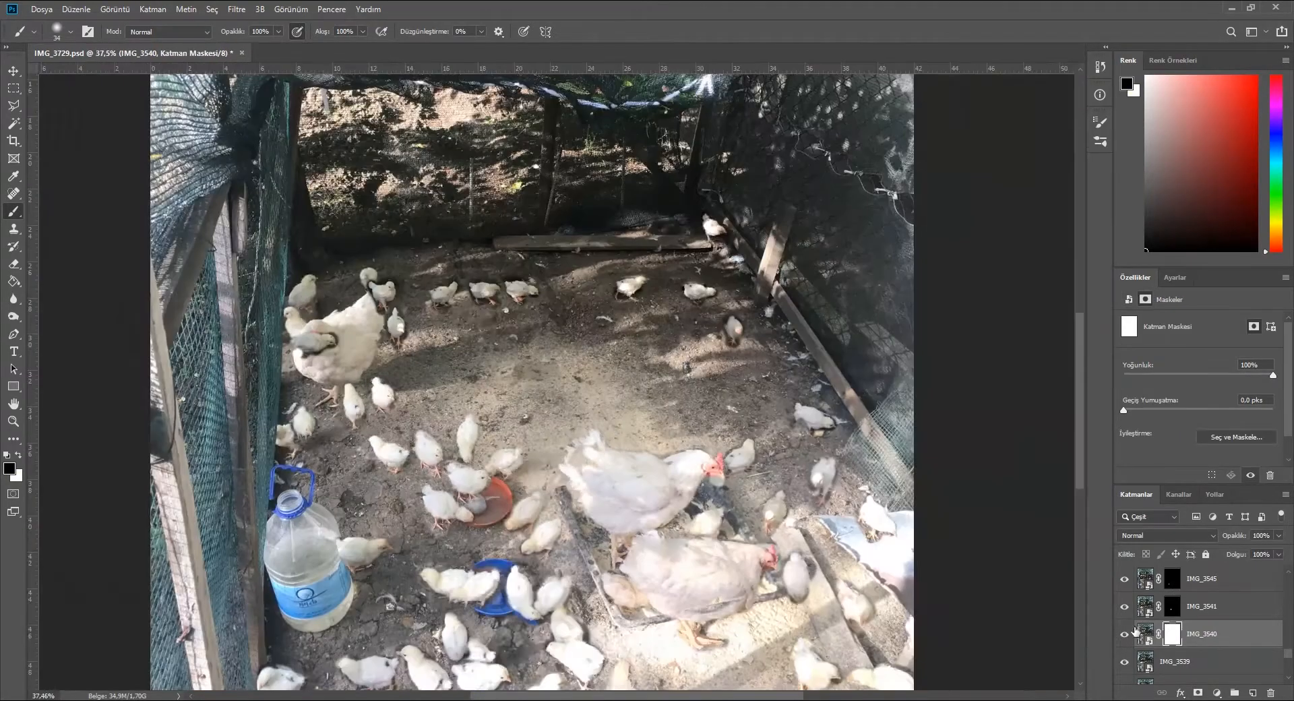
scroll(1262, 461, down, 1)
click(1236, 453)
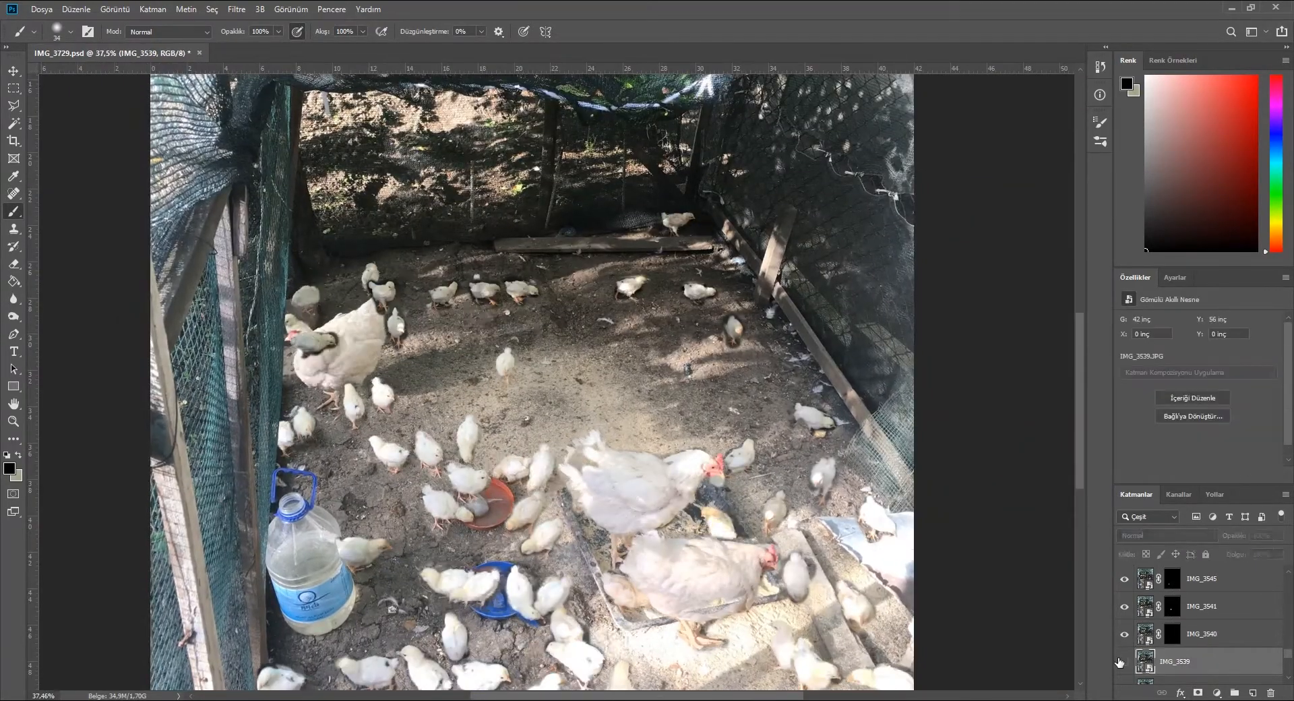
- Add a mask to IMG_3539, paint black over the chick below the row of three at the back, and invert the mask
click(1193, 661)
click(1197, 692)
scroll(541, 381, up, 7)
scroll(541, 382, down, 10)
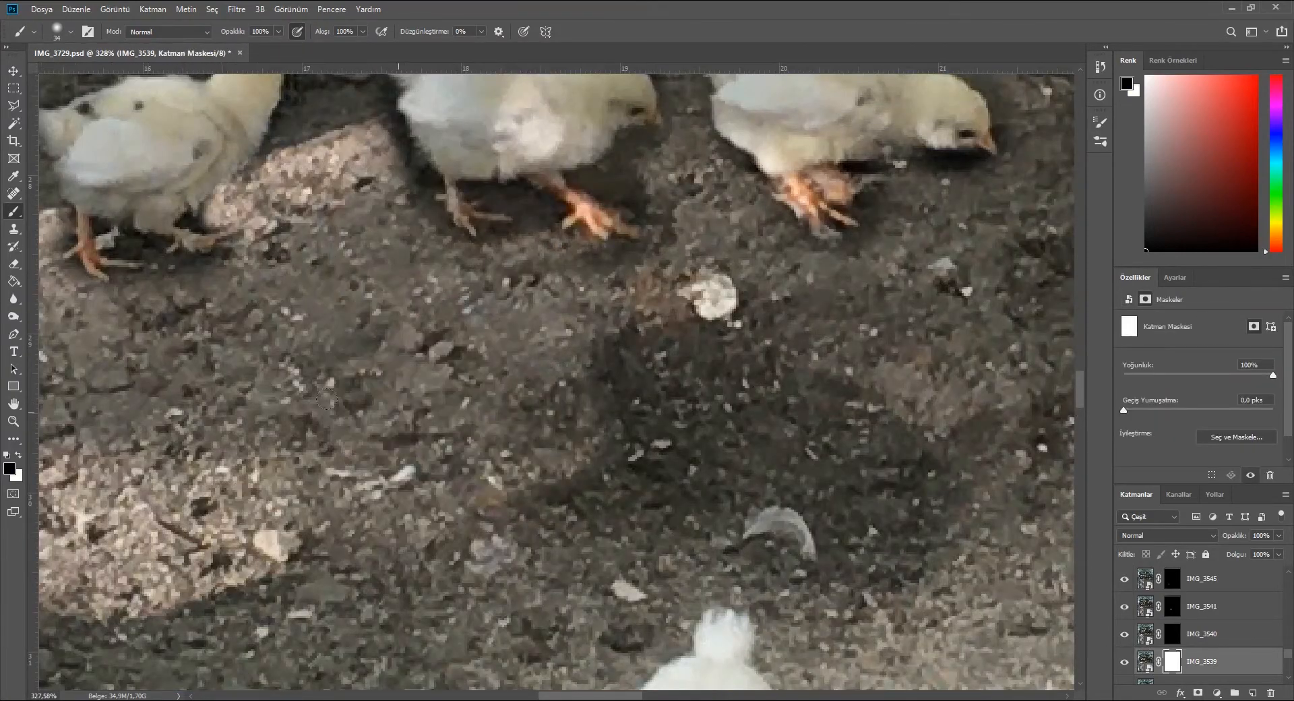
scroll(1199, 626, down, 3)
scroll(1236, 454, down, 1)
- Add a mask to IMG_3538, paint black along the rear hen's outline, and invert the mask
scroll(431, 412, up, 8)
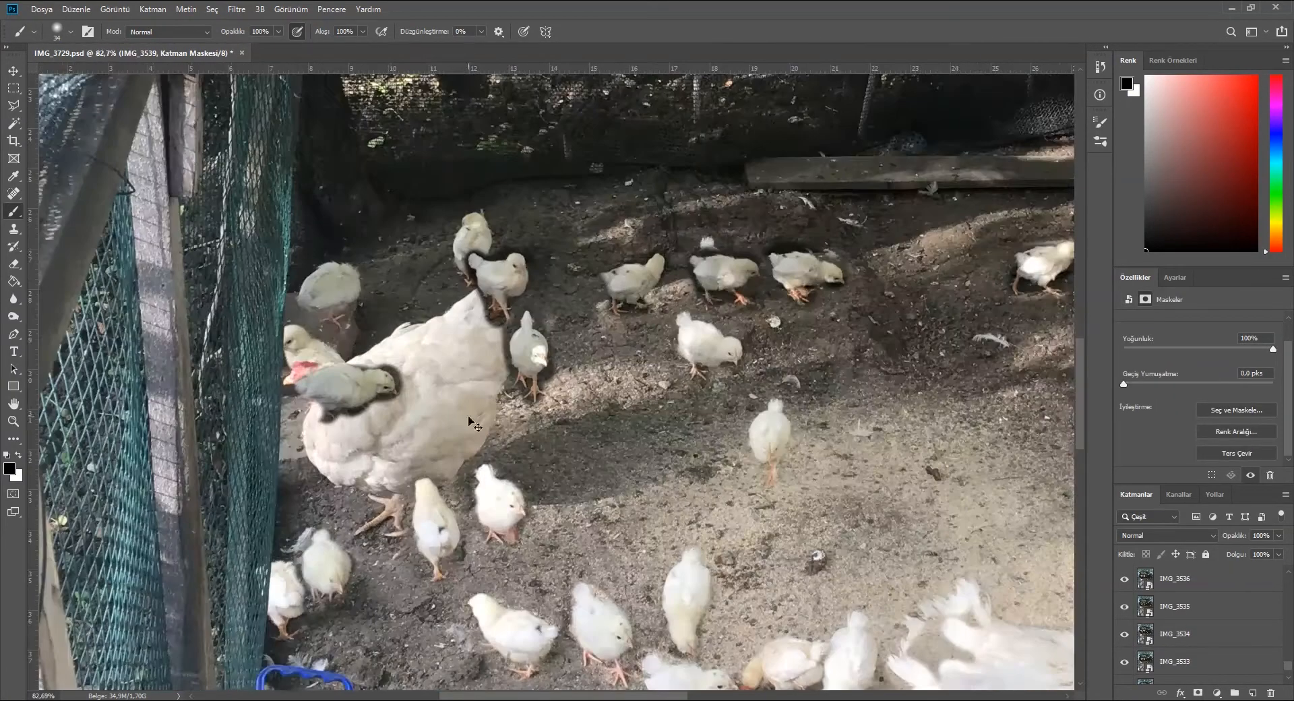
scroll(1204, 647, up, 2)
click(1175, 644)
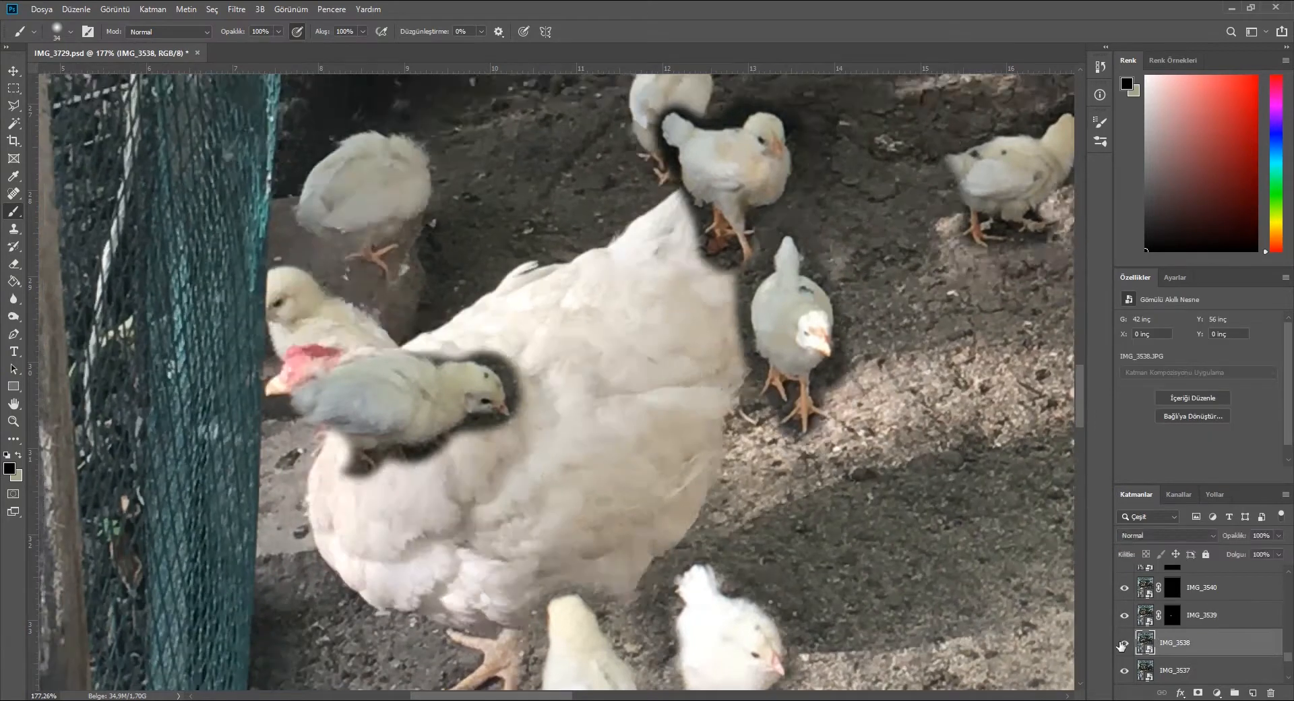
click(1197, 692)
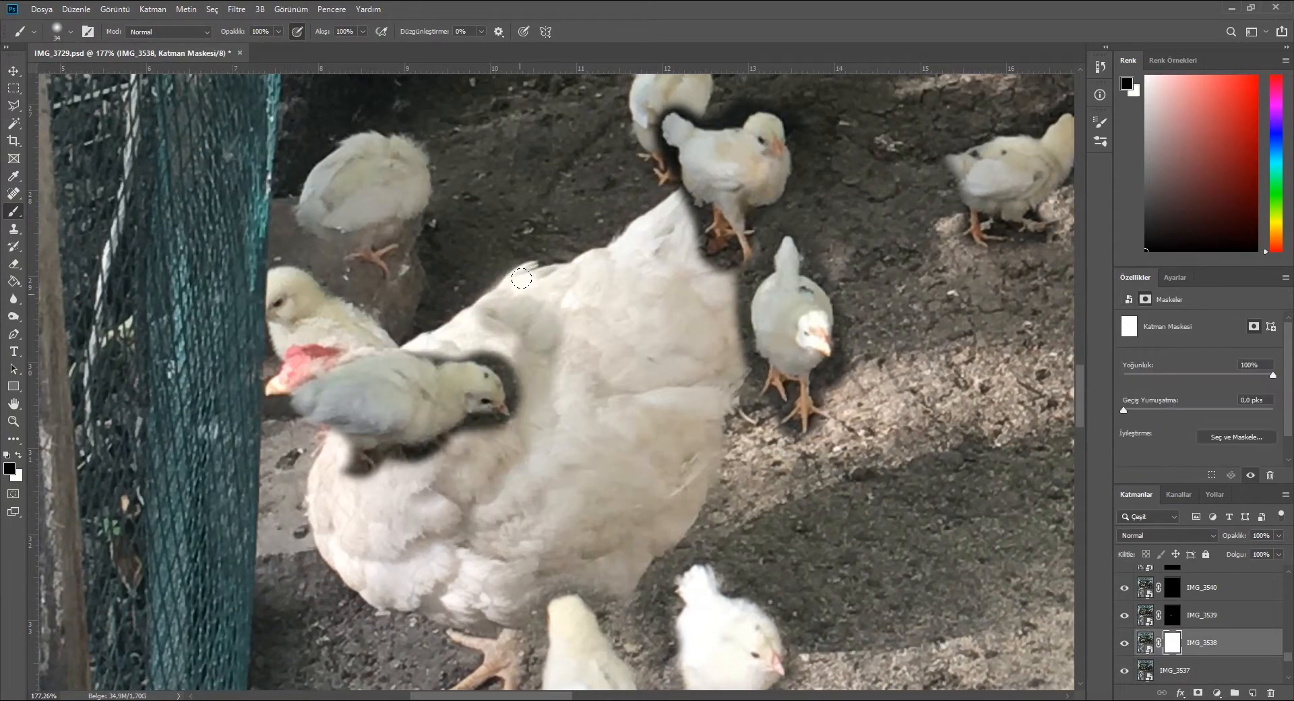
scroll(502, 633, up, 1)
mouse_move(539, 593)
mouse_down()
mouse_move(500, 637)
mouse_move(315, 349)
mouse_move(288, 258)
mouse_move(363, 216)
mouse_move(377, 246)
mouse_up()
key(ctrl+i)
key(ctrl+z)
- Select IMG_3538's mask with white as the foreground colour and hide all layers beneath it to isolate the cutouts
click(1145, 645)
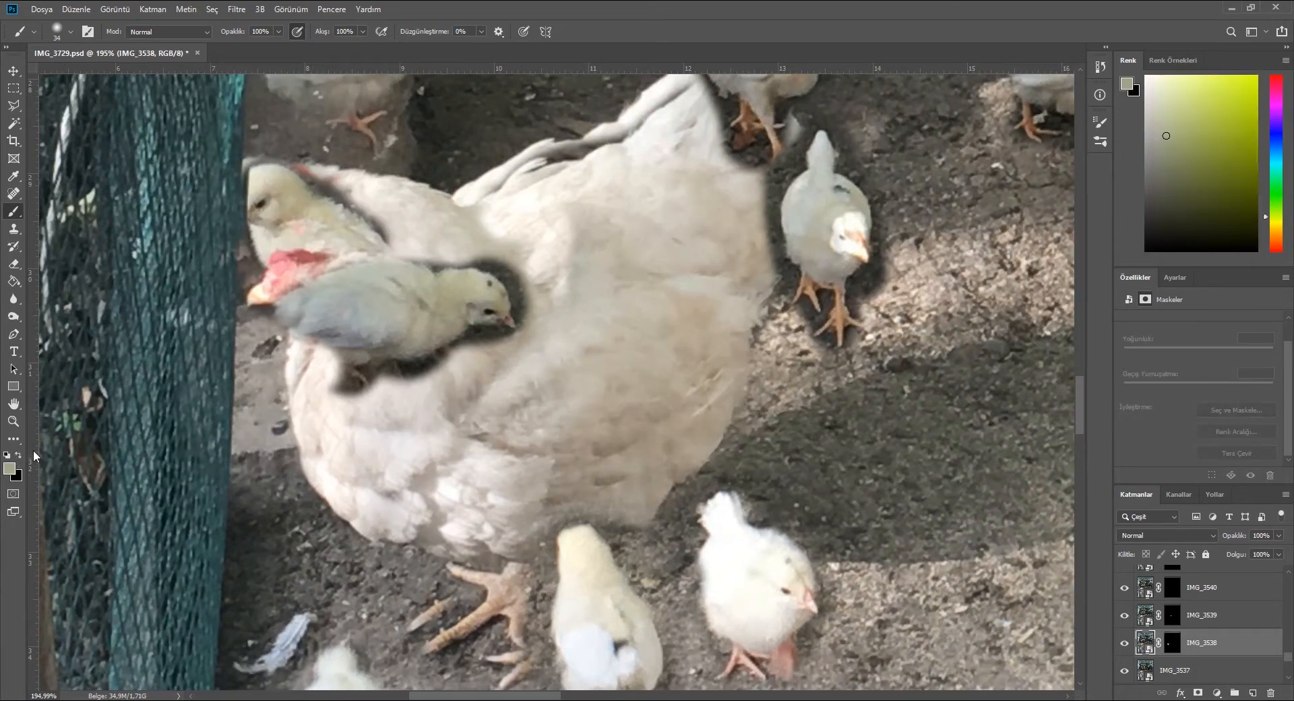
click(1172, 641)
scroll(498, 352, down, 3)
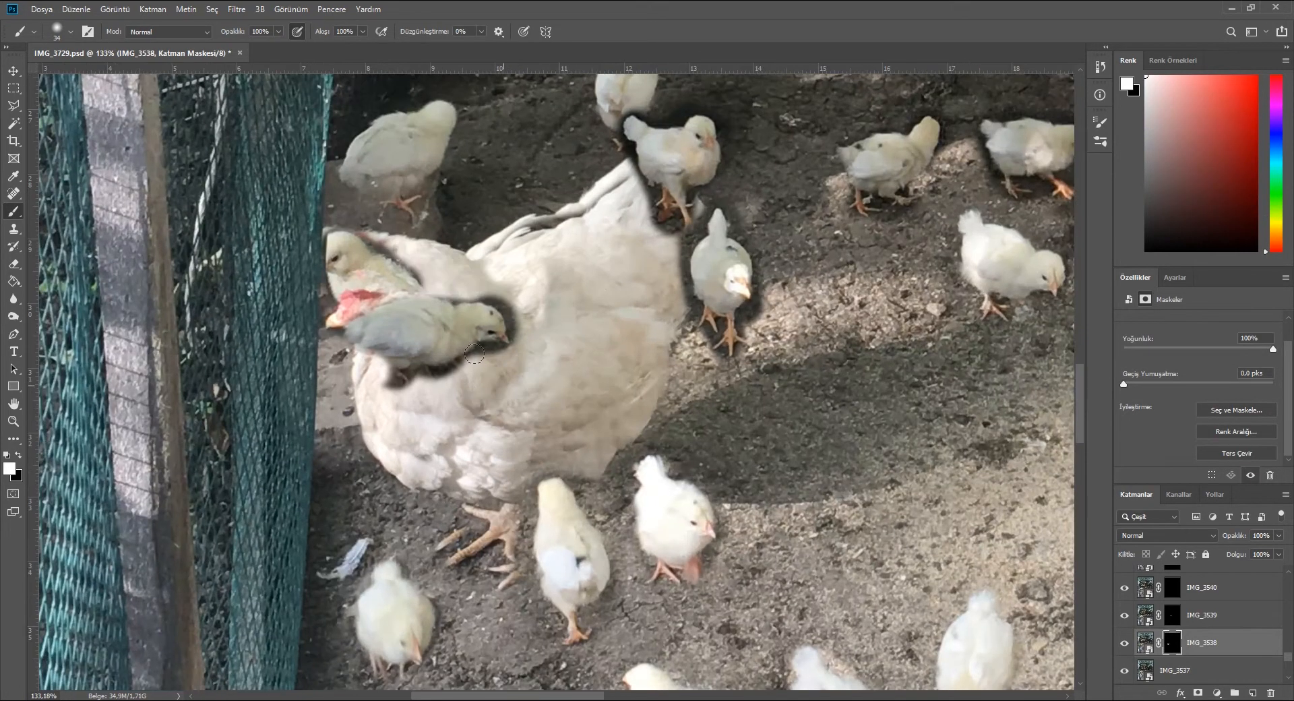
scroll(448, 482, up, 3)
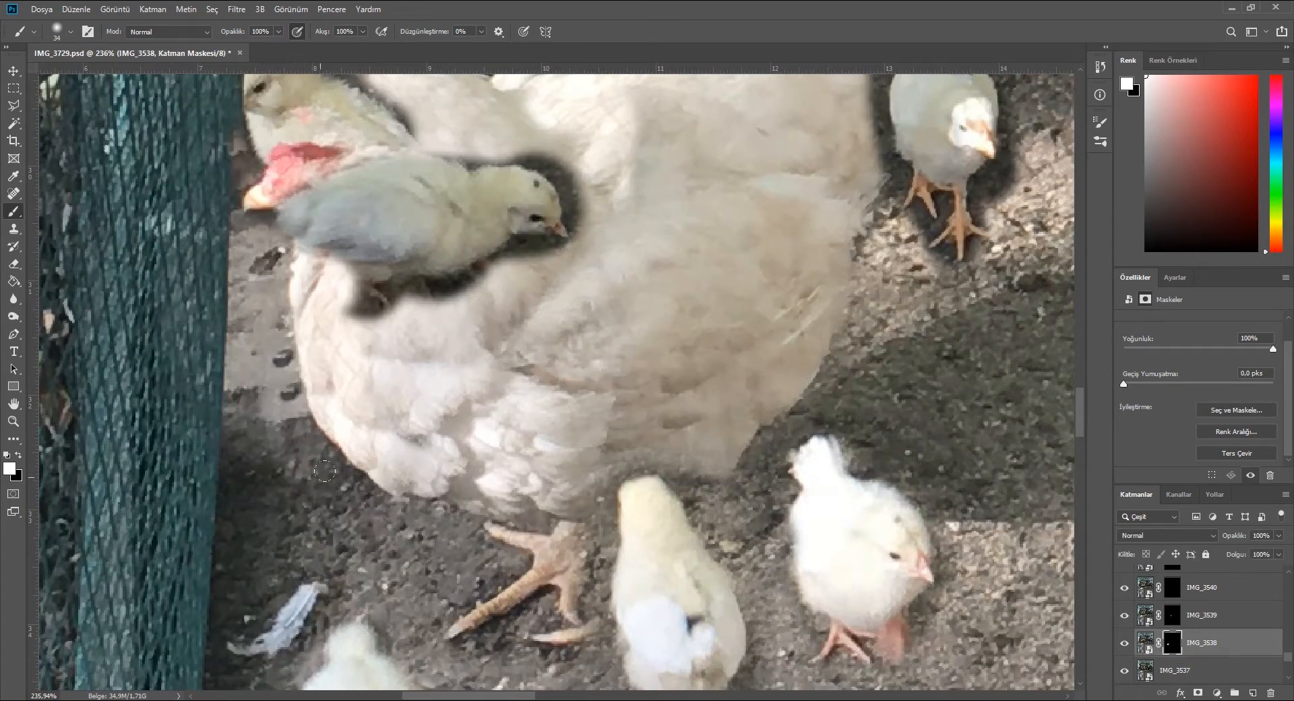
click(1124, 670)
scroll(1179, 616, down, 3)
mouse_move(1124, 615)
mouse_down()
mouse_move(1124, 670)
mouse_move(1124, 615)
mouse_up()
scroll(1131, 651, down, 5)
scroll(1179, 626, up, 5)
- Paint white inside the hen on IMG_3538's mask to fill the gap in her body
click(8, 457)
drag(243, 397, 397, 539)
scroll(501, 378, down, 2)
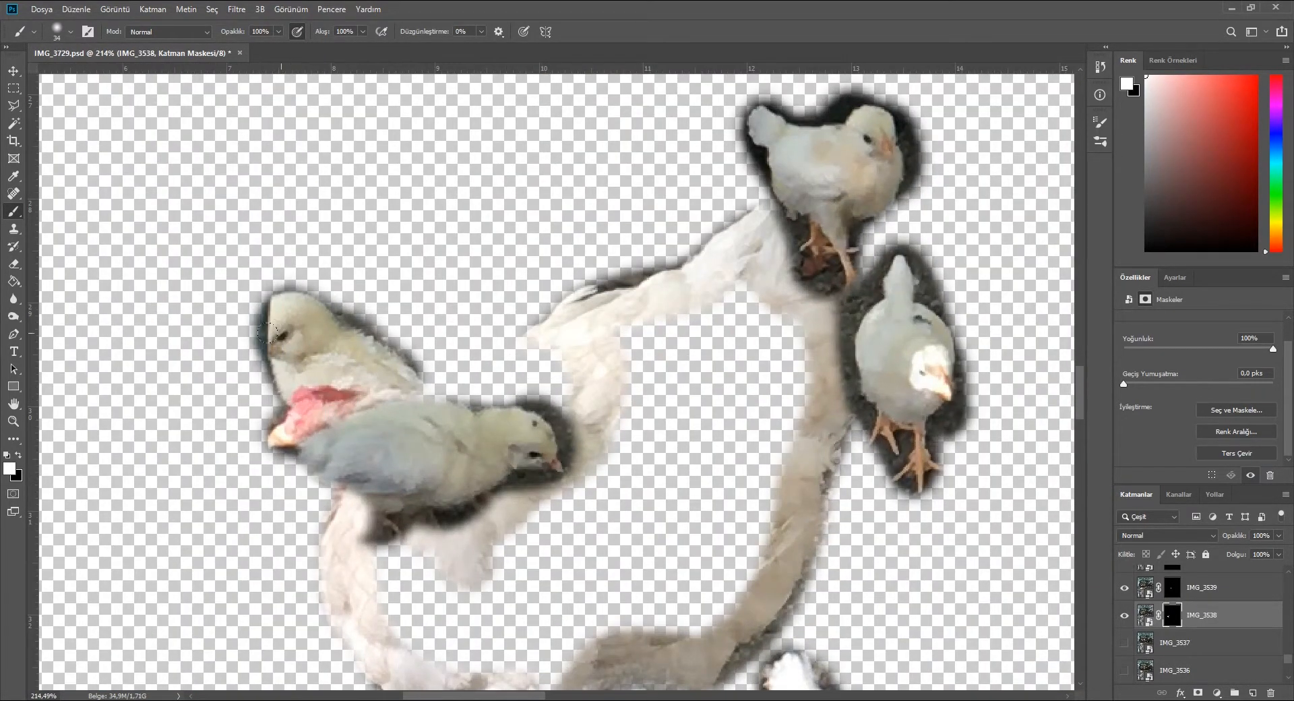
mouse_move(590, 367)
mouse_down()
mouse_move(471, 351)
mouse_move(775, 351)
mouse_up()
scroll(780, 350, down, 5)
mouse_move(674, 532)
mouse_down()
mouse_move(566, 483)
mouse_move(707, 495)
mouse_up()
scroll(707, 495, up, 5)
- Paint black on IMG_3538's mask around the hen's outline to remove the leftover dark ground
key(x)
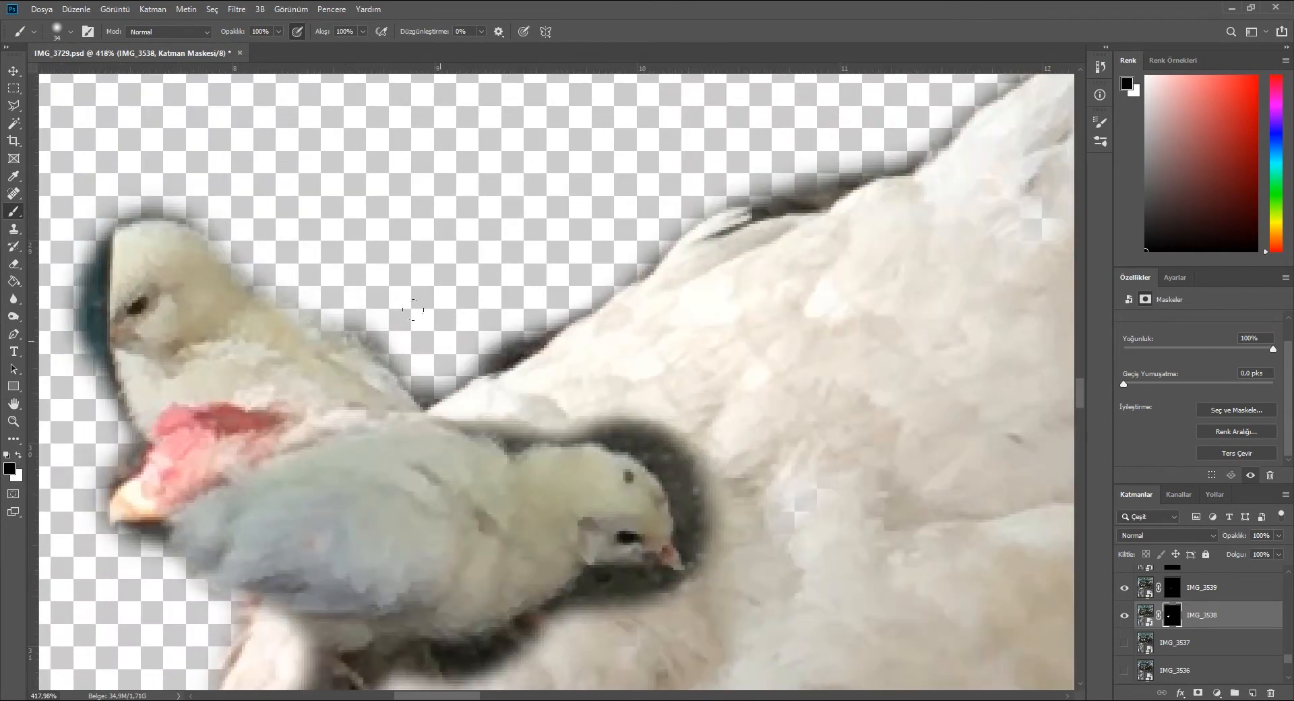
scroll(622, 474, down, 1)
scroll(731, 323, up, 5)
drag(723, 399, 644, 457)
scroll(573, 324, down, 5)
scroll(674, 499, up, 4)
mouse_move(633, 203)
mouse_down()
mouse_move(542, 428)
mouse_move(499, 468)
mouse_up()
scroll(499, 469, down, 3)
scroll(324, 445, up, 4)
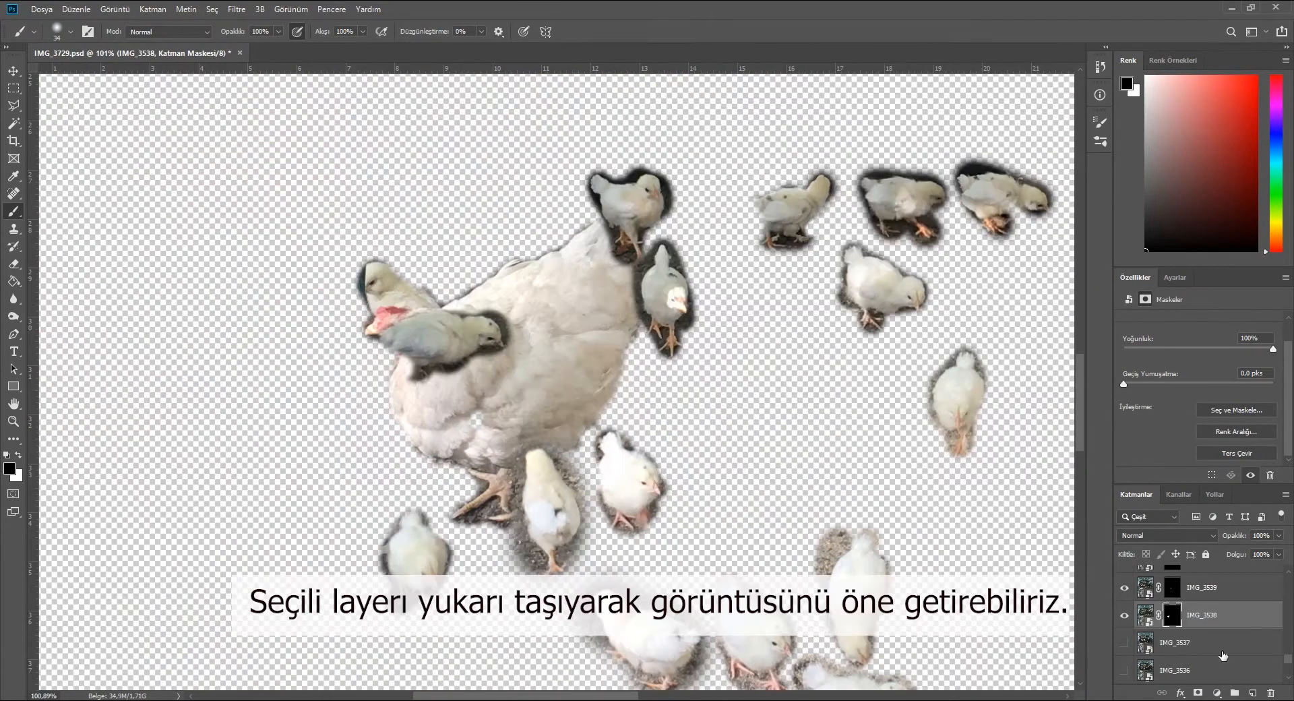
- Move layer IMG_3538 to the top of the layer stack
click(1209, 606)
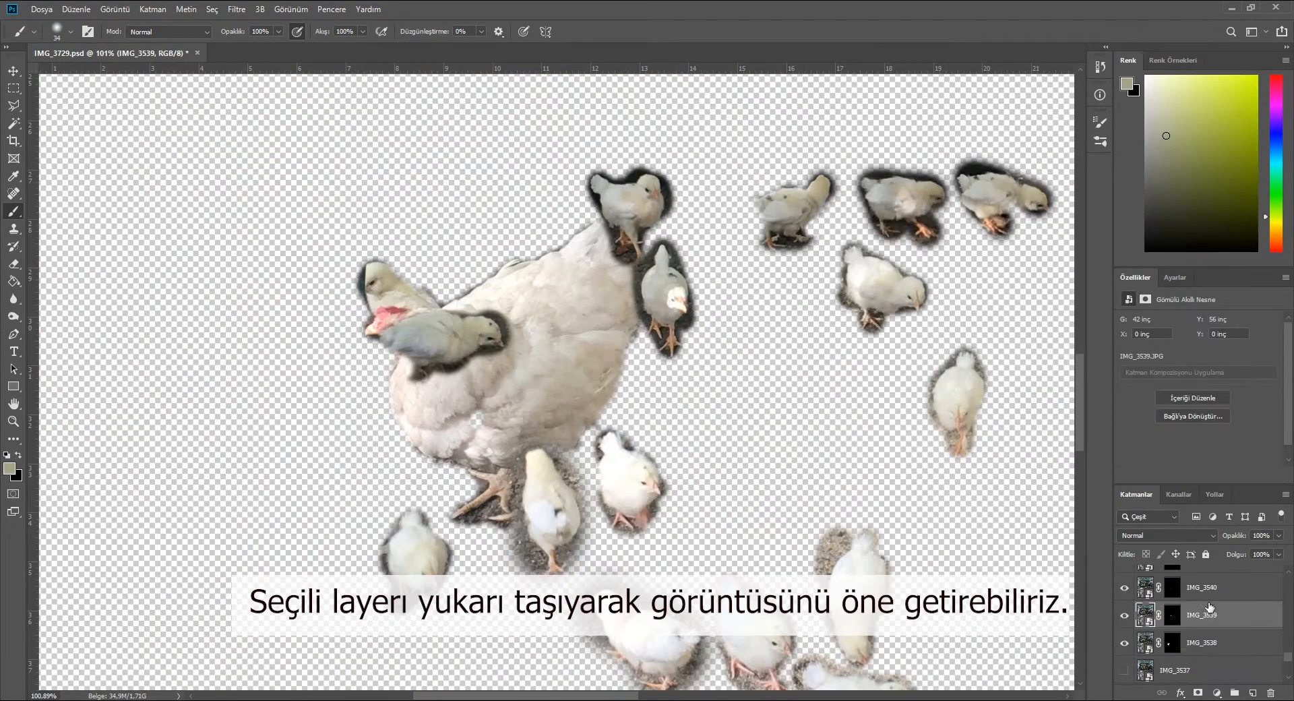
drag(1207, 615, 1250, 555)
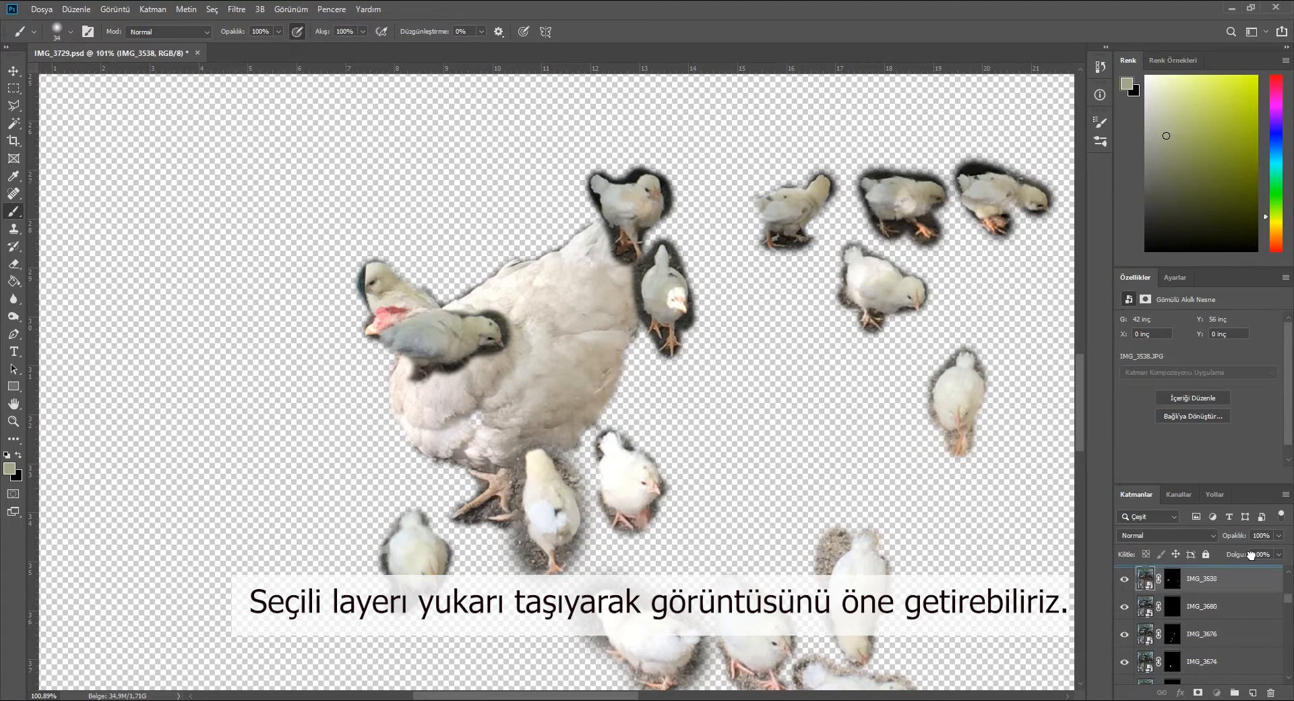
drag(1250, 578, 1195, 575)
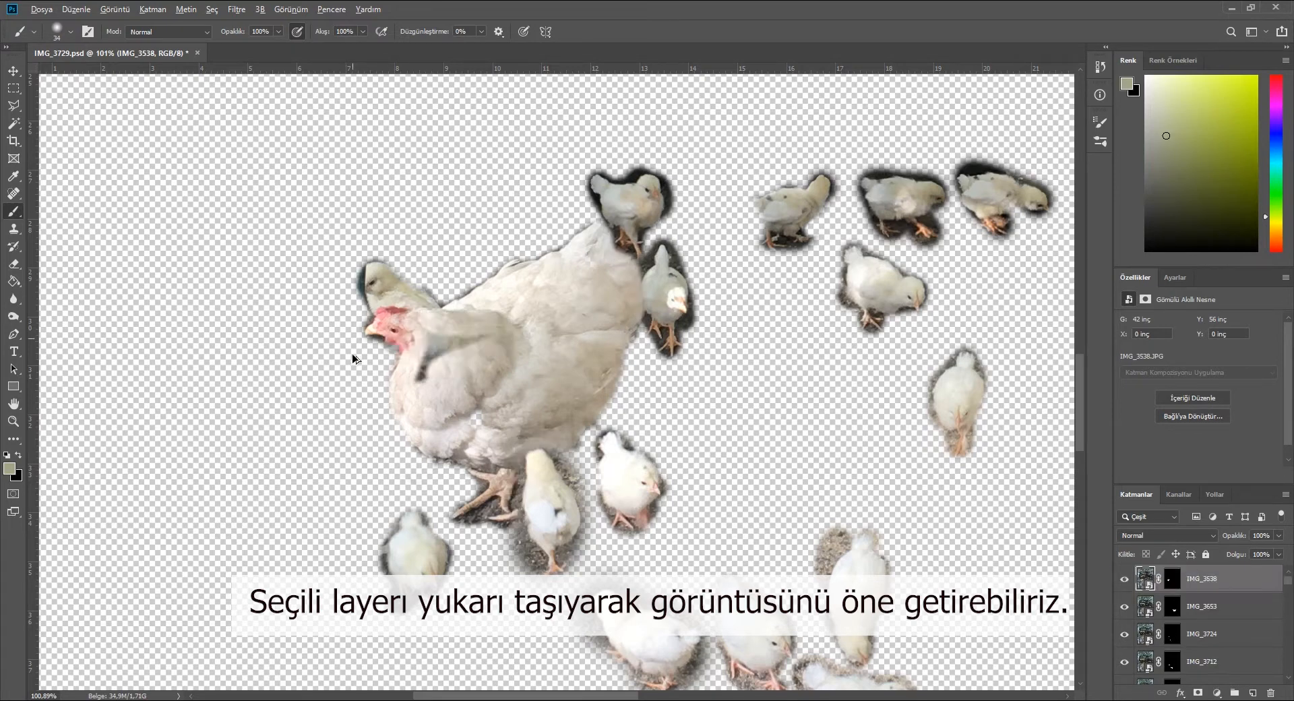
- Select IMG_3538's mask and paint white over the hen's neck and breast to cover the remains of the chick in front
scroll(455, 370, up, 5)
click(409, 325)
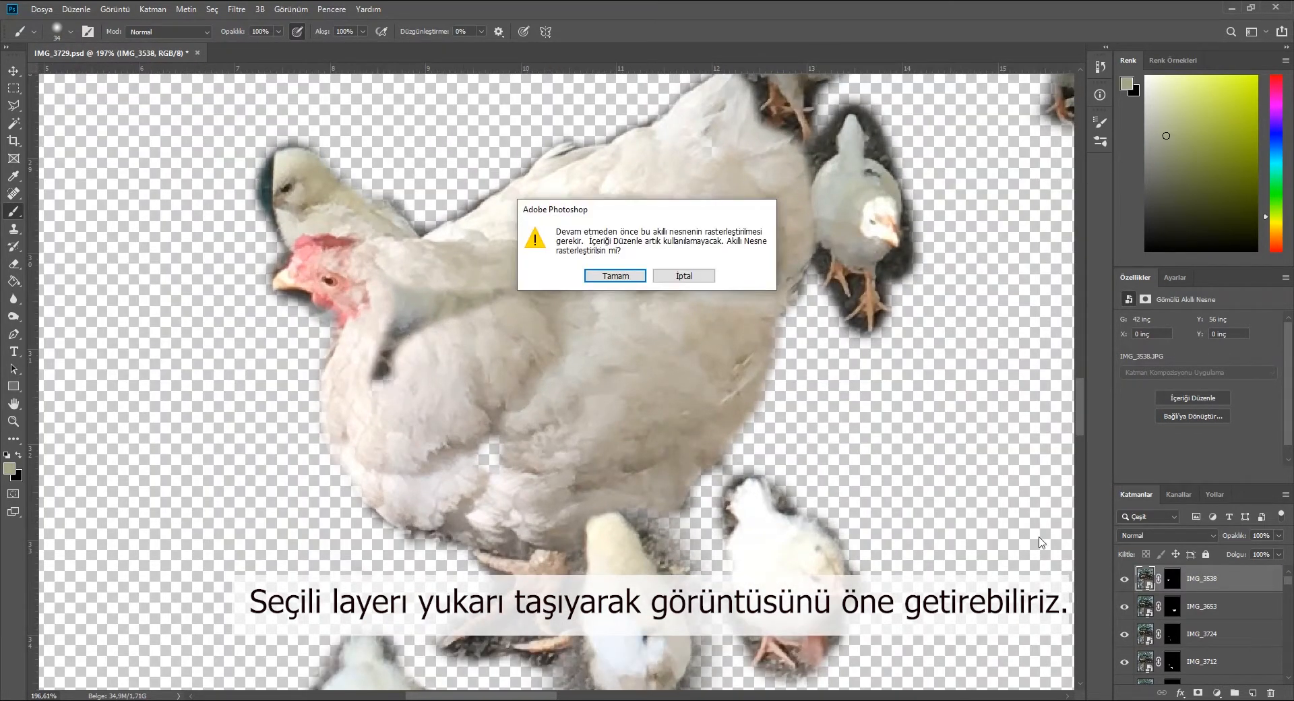
key(Escape)
click(1173, 577)
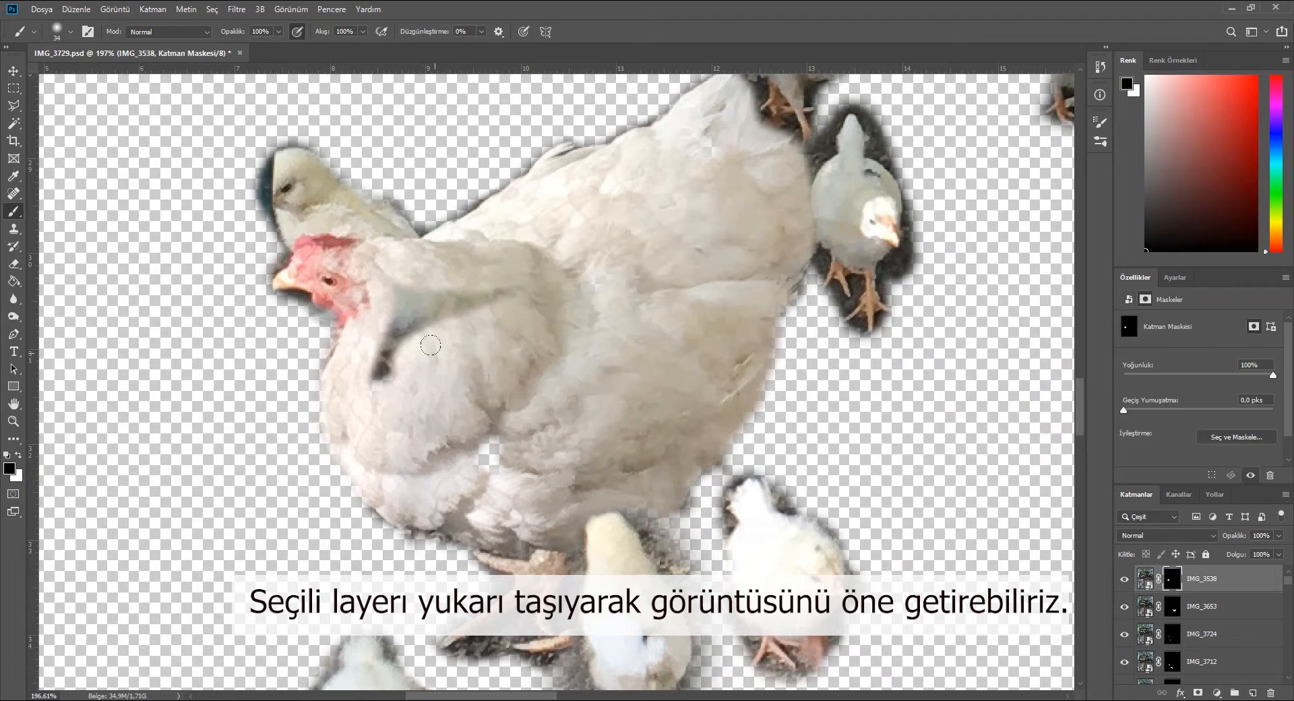
drag(454, 349, 384, 342)
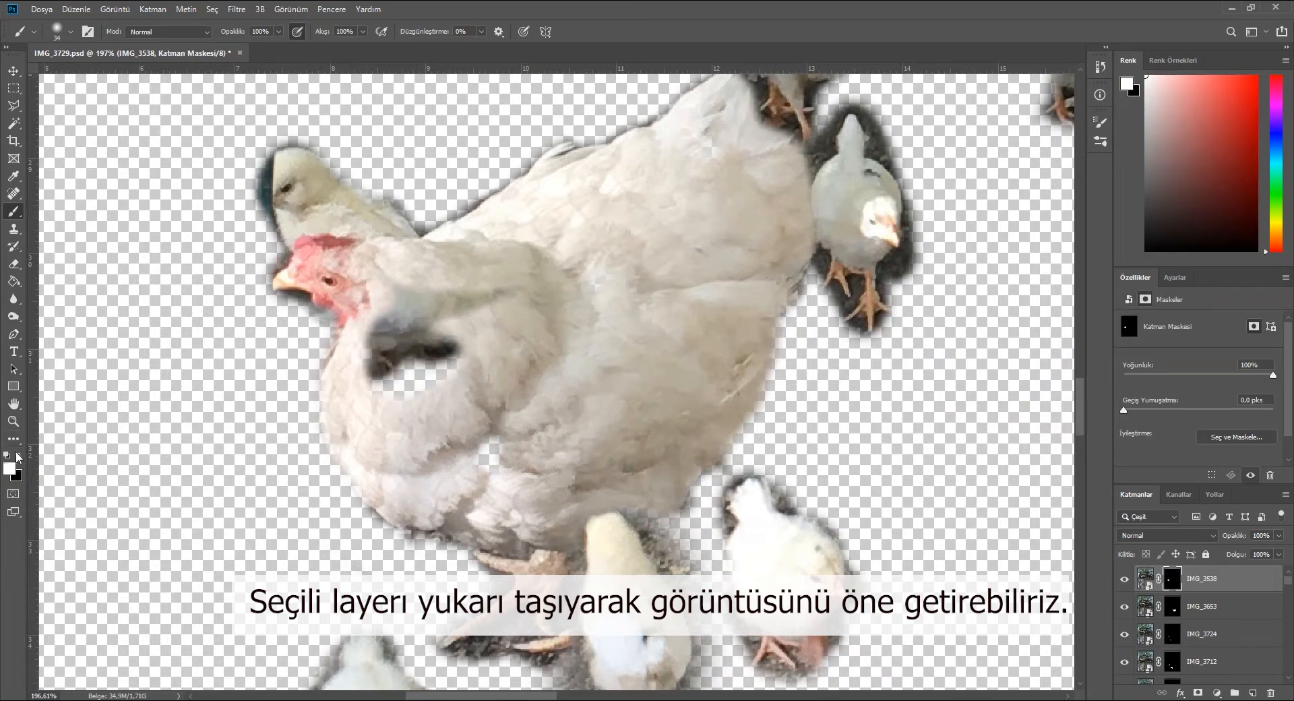
drag(424, 391, 371, 361)
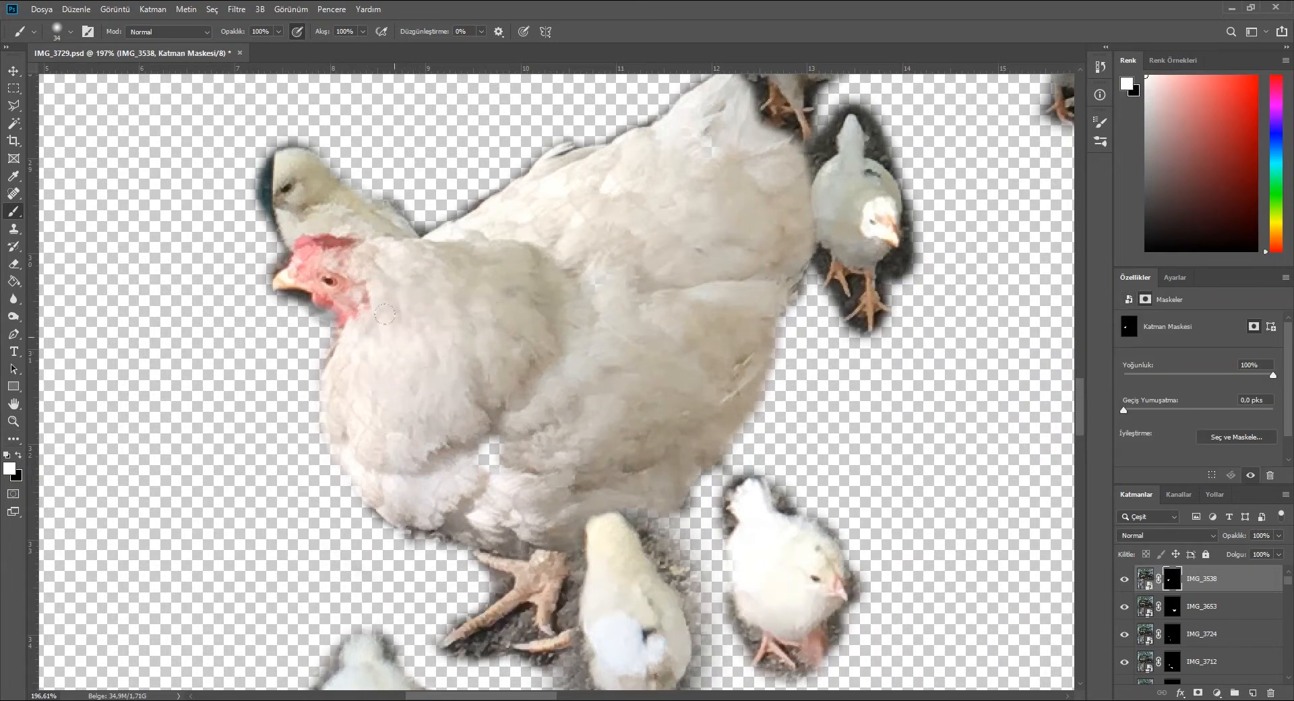
- Paint black on IMG_3538's mask to remove the green netting beside the head of the chick behind the hen
scroll(378, 202, up, 4)
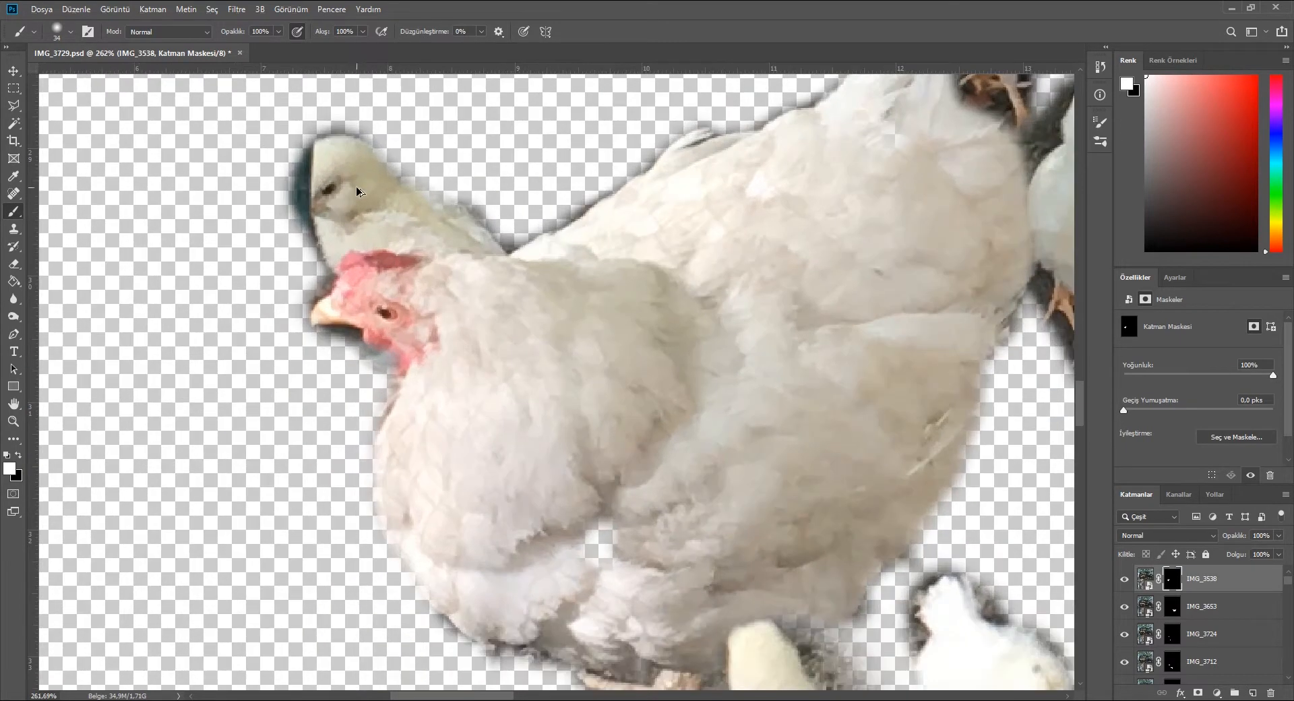
mouse_move(201, 209)
mouse_down()
mouse_move(230, 270)
mouse_move(236, 108)
mouse_up()
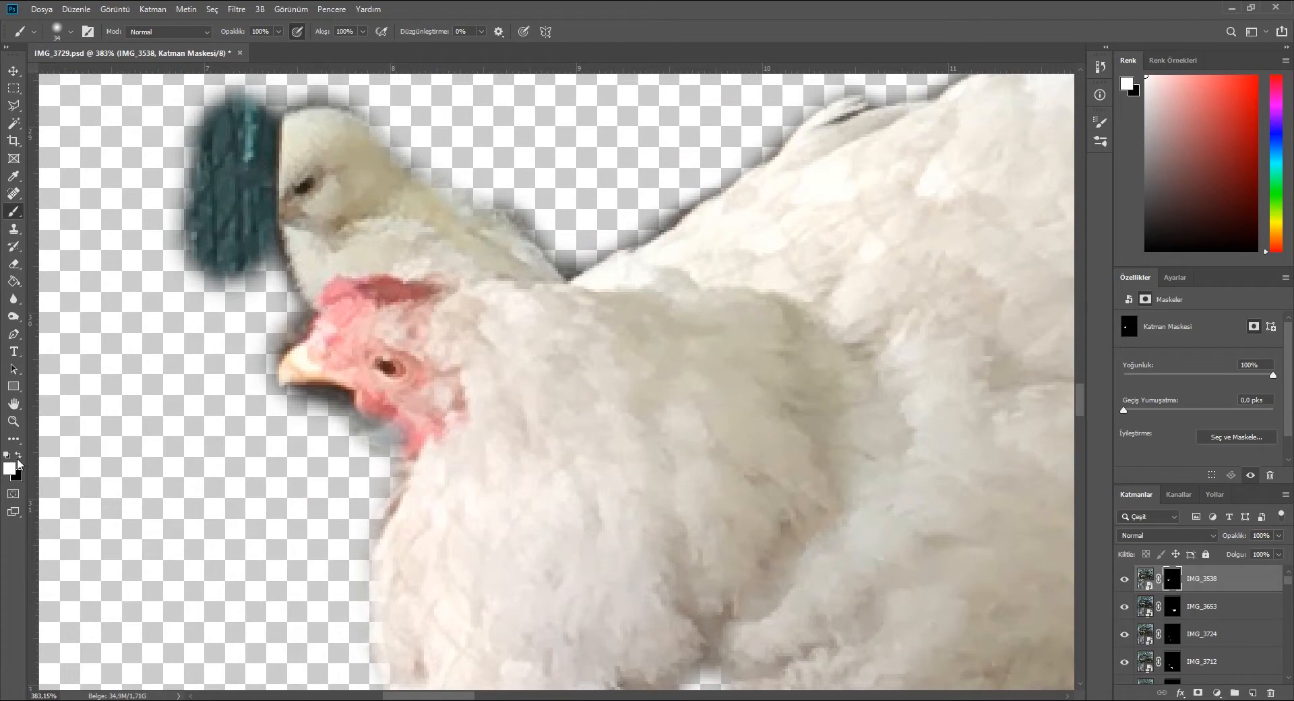
mouse_move(188, 276)
mouse_down()
mouse_move(236, 283)
mouse_move(270, 216)
mouse_move(202, 134)
mouse_move(214, 103)
mouse_up()
scroll(330, 364, down, 8)
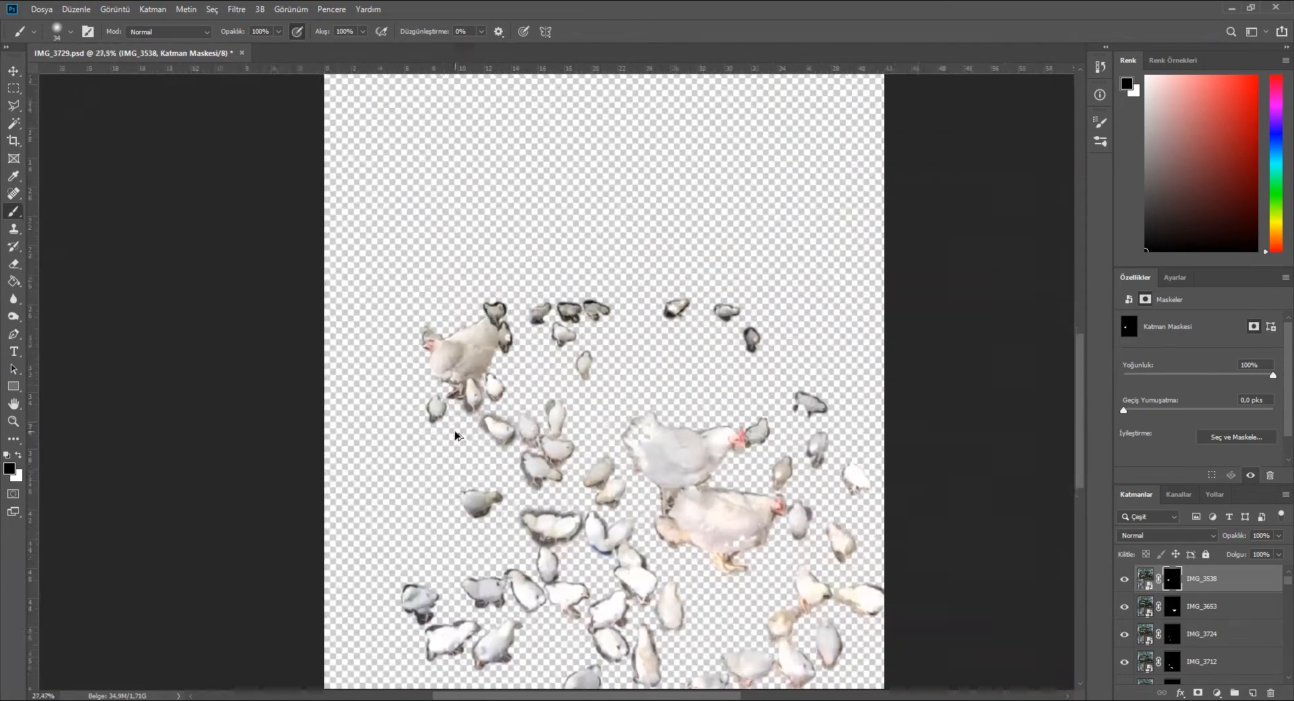
- Select layer IMG_3537 and switch its visibility to examine its photo against the cutouts
scroll(1214, 658, down, 3)
scroll(1215, 658, down, 20)
scroll(1178, 612, up, 2)
click(1176, 614)
click(1125, 615)
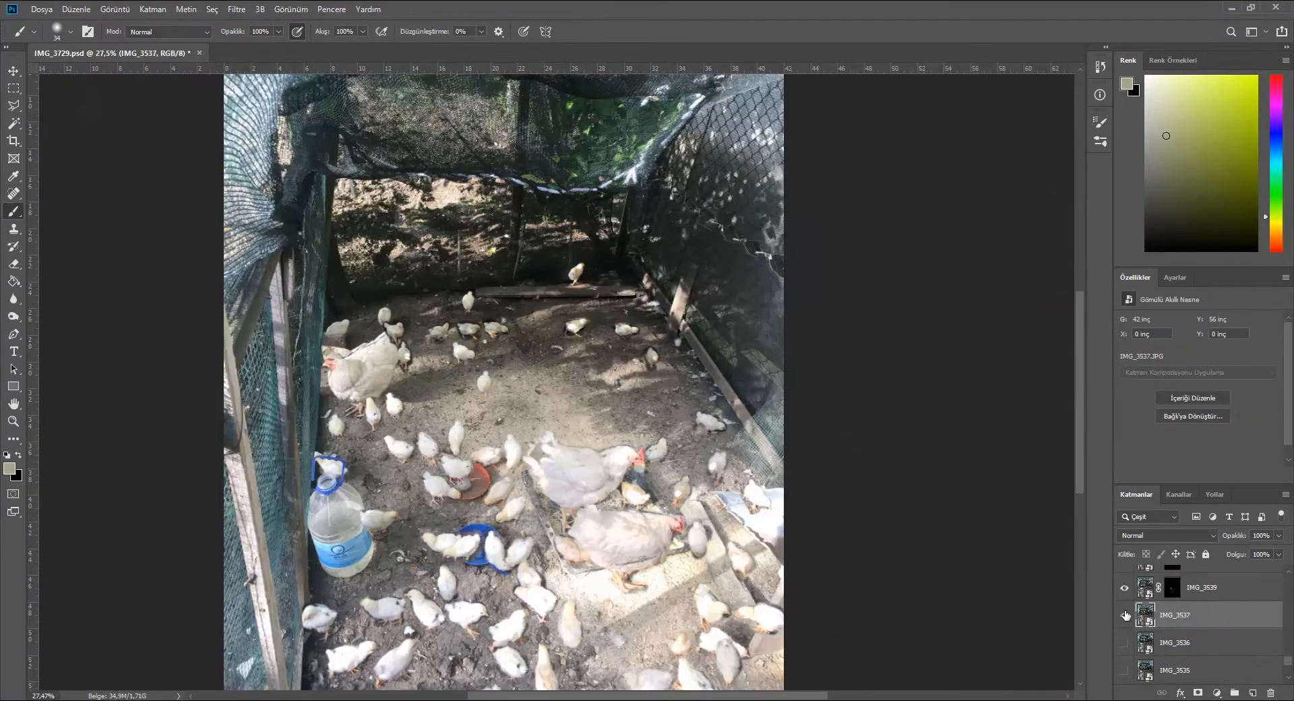
double_click(1145, 617)
click(341, 52)
scroll(752, 534, down, 1)
key(m)
click(1124, 670)
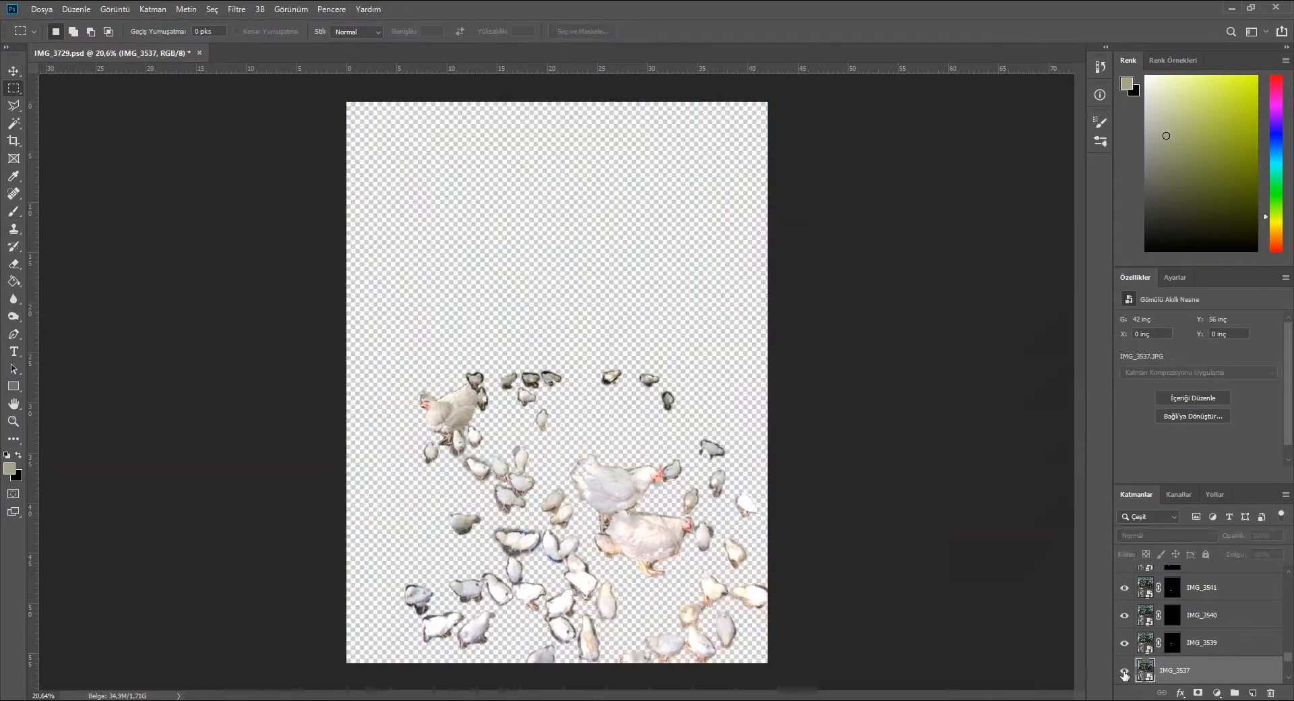
click(1124, 670)
- Show the photo layers beneath IMG_3537, compare them with IMG_3537 hidden, and delete IMG_3537
scroll(1126, 671, down, 3)
click(1126, 615)
scroll(1126, 617, down, 1)
drag(1126, 616, 1125, 647)
scroll(1130, 680, up, 4)
click(1127, 617)
click(1127, 616)
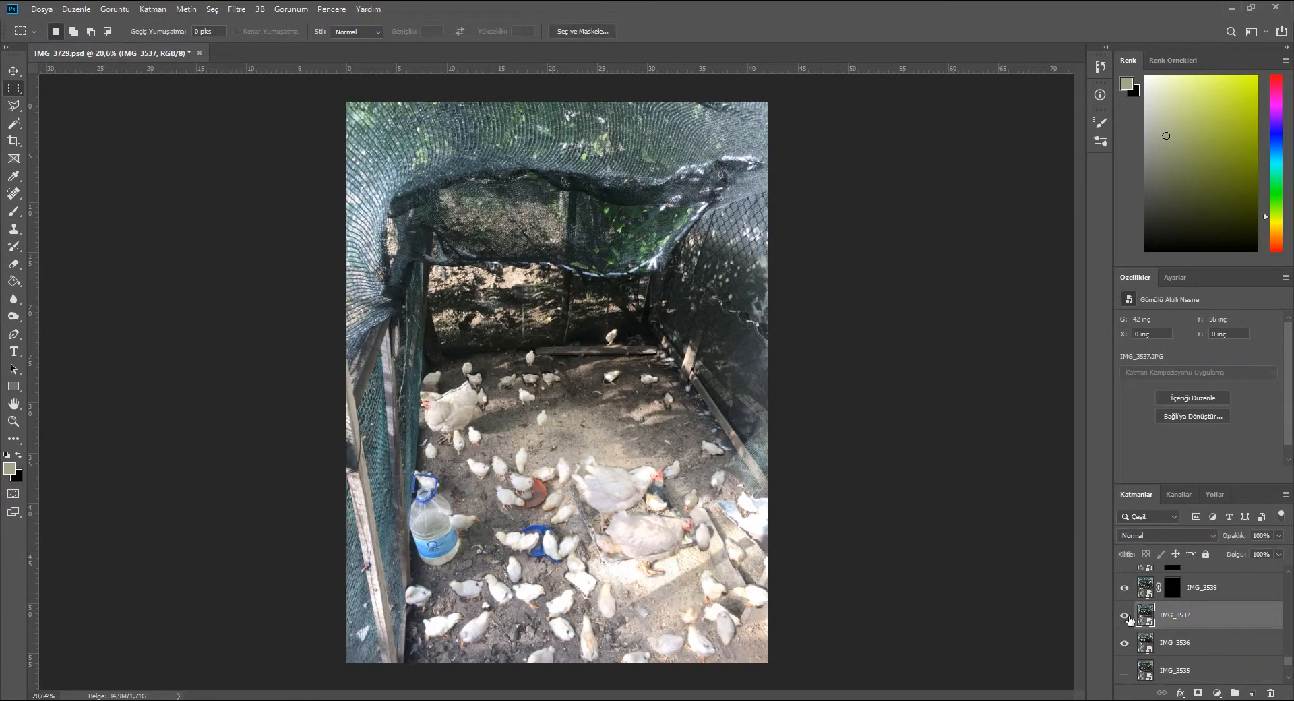
click(1126, 617)
click(1126, 616)
key(Delete)
- Add a mask to IMG_3536, paint black over the chick standing on the plank at the back, and invert the mask
click(1197, 693)
scroll(610, 335, up, 8)
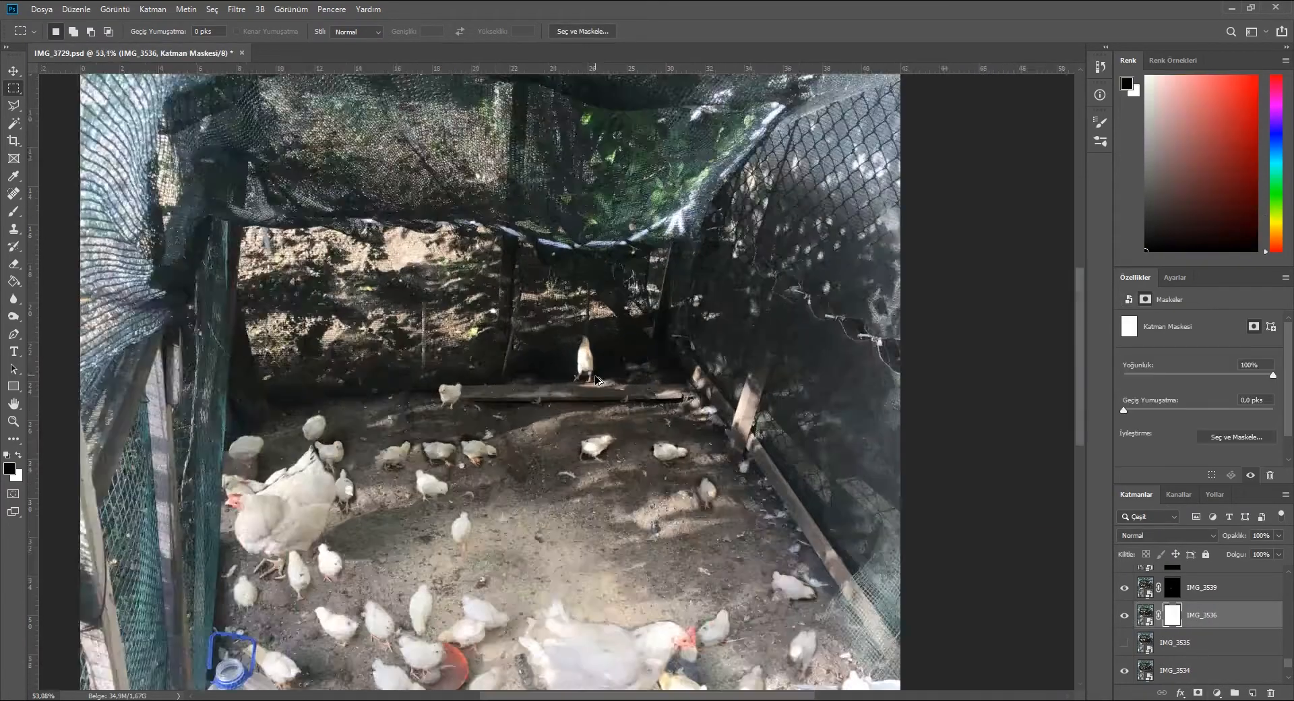
key(b)
drag(561, 292, 551, 331)
scroll(627, 351, down, 7)
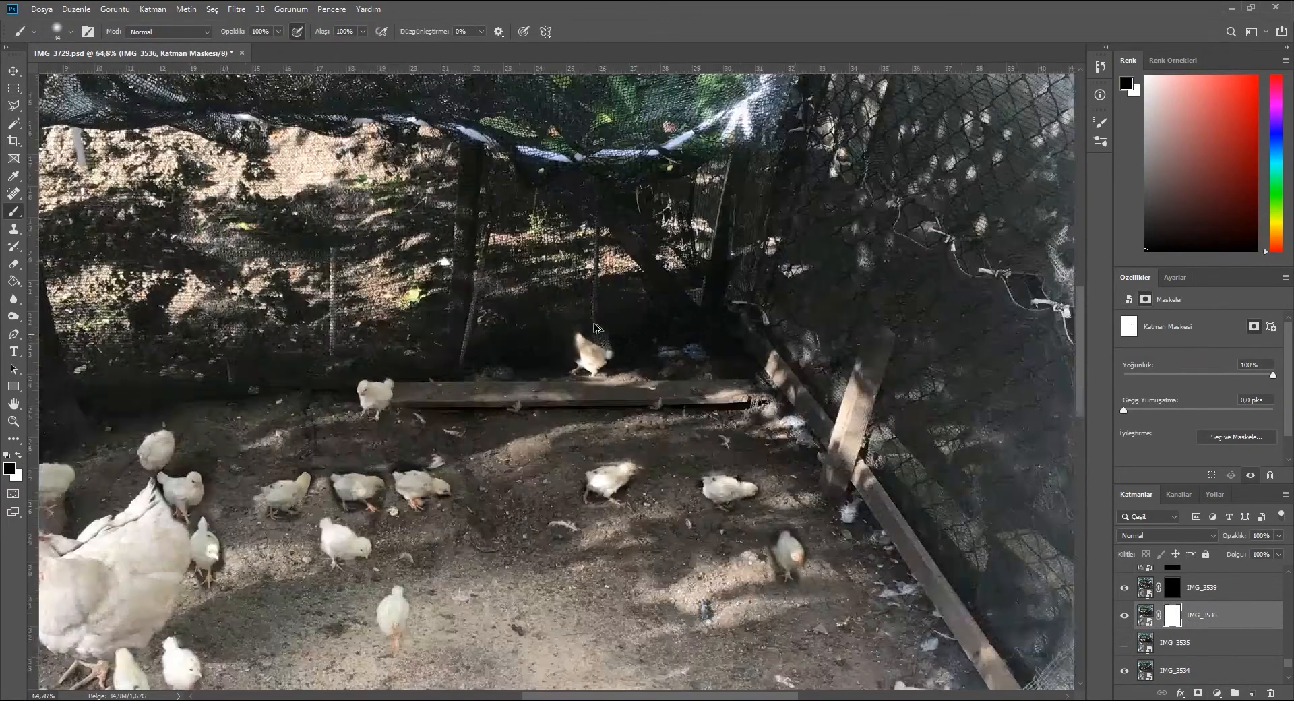
scroll(1261, 455, down, 2)
click(1262, 455)
- Delete the layers IMG_3535, IMG_3534 and IMG_3533
click(1124, 643)
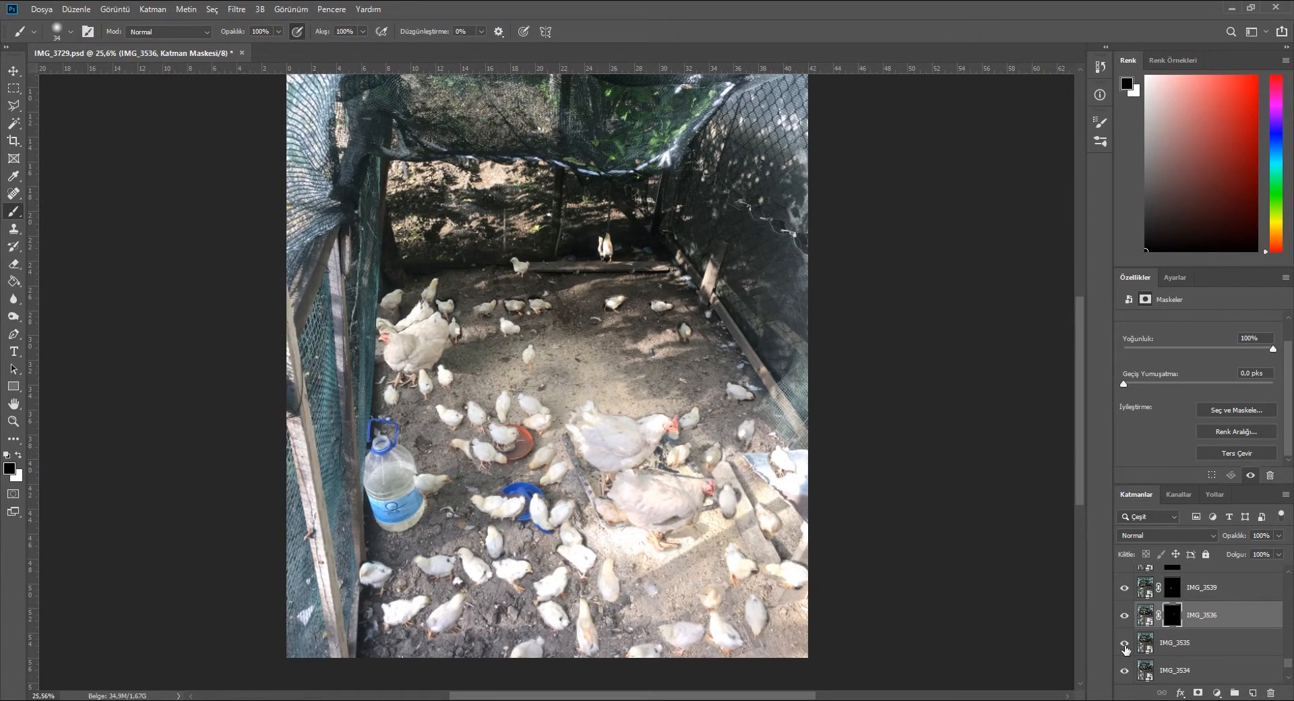
click(1181, 644)
key(Delete)
scroll(1189, 655, down, 2)
key(Delete)
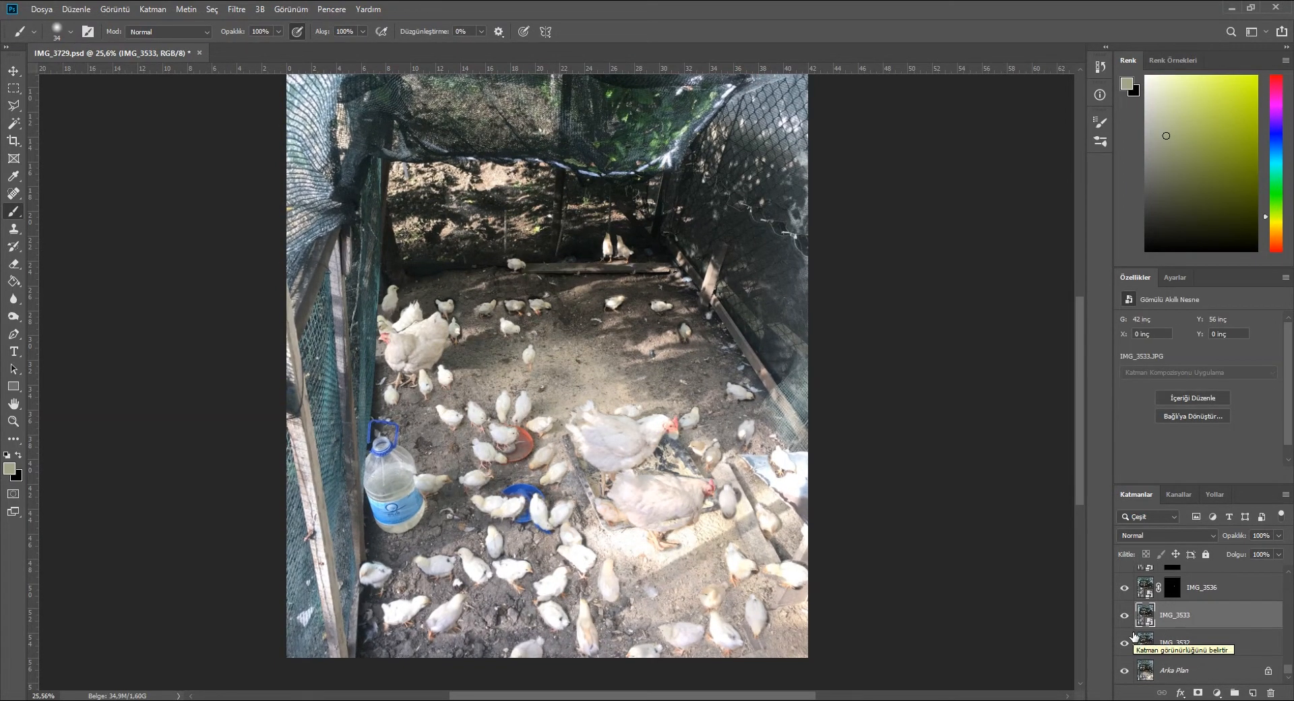
key(Delete)
- Check IMG_3532 against the layer below and hide the background layer Arka Plan
click(1128, 643)
key(alt+bracketleft)
key(ctrl+comma)
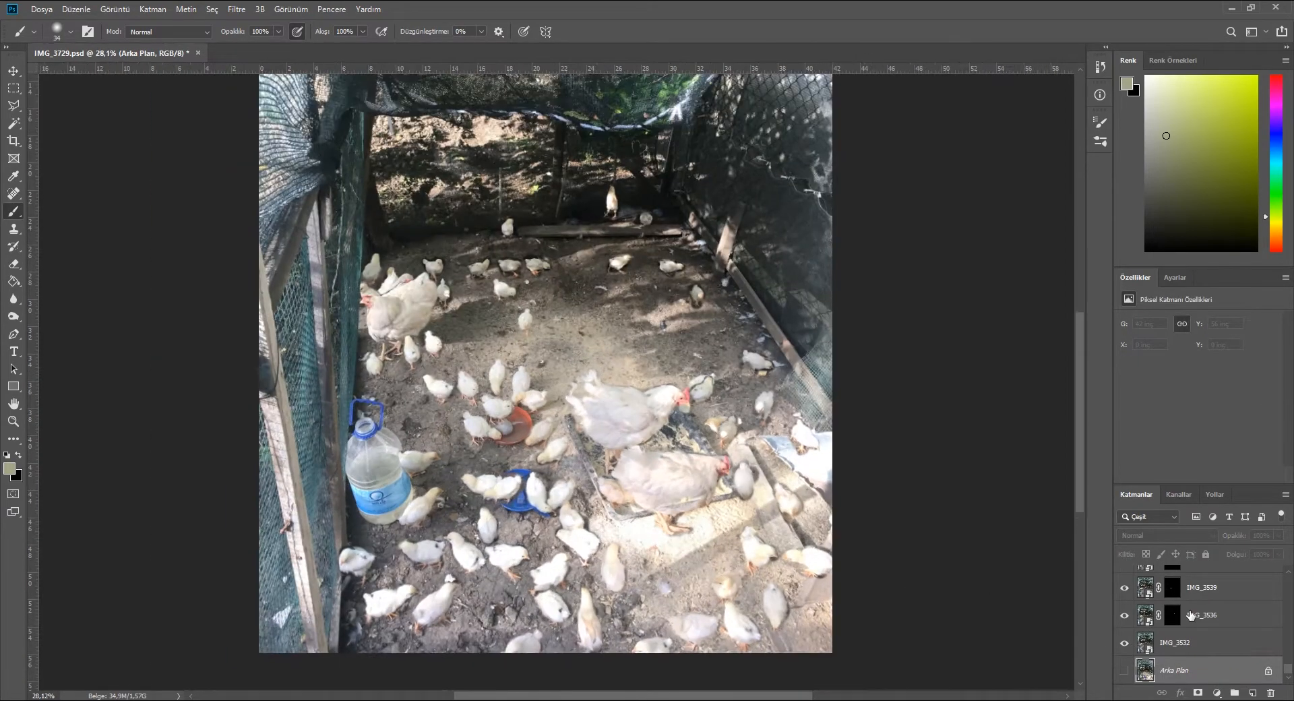
- Move layer IMG_3724 down to between IMG_3536 and IMG_3532 and delete its layer mask
click(1172, 614)
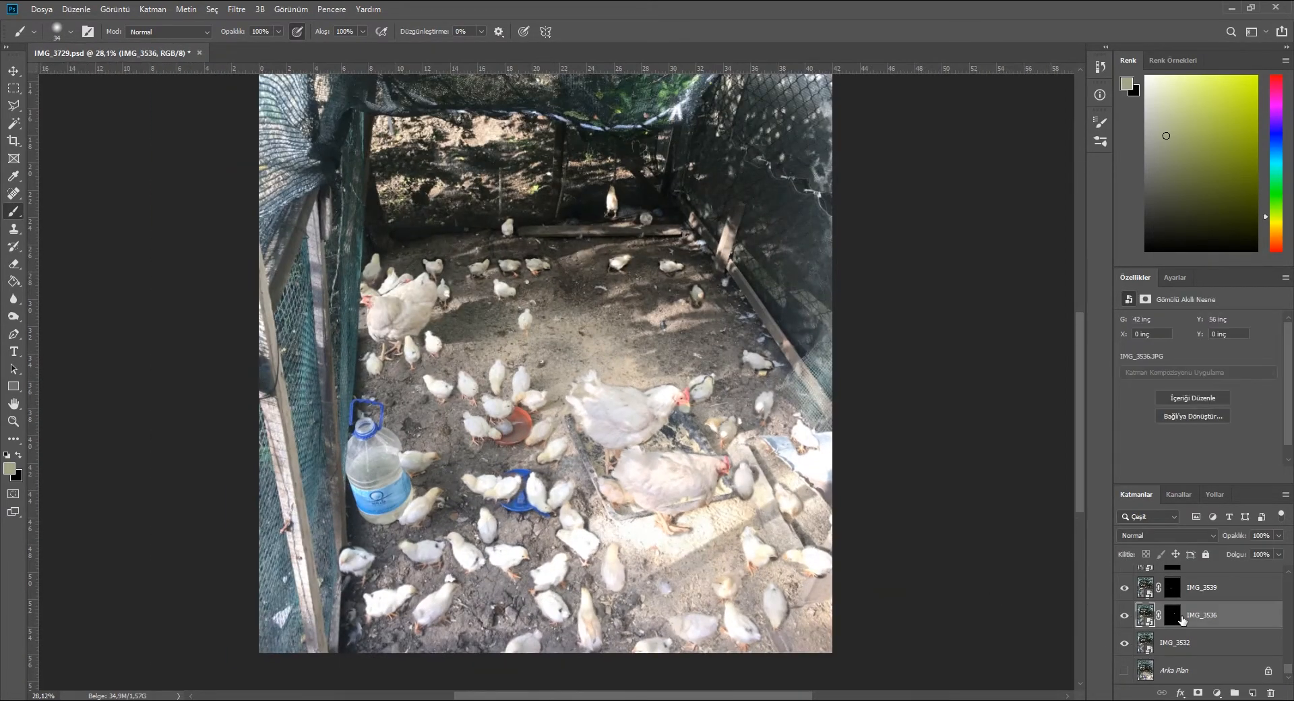
click(1147, 614)
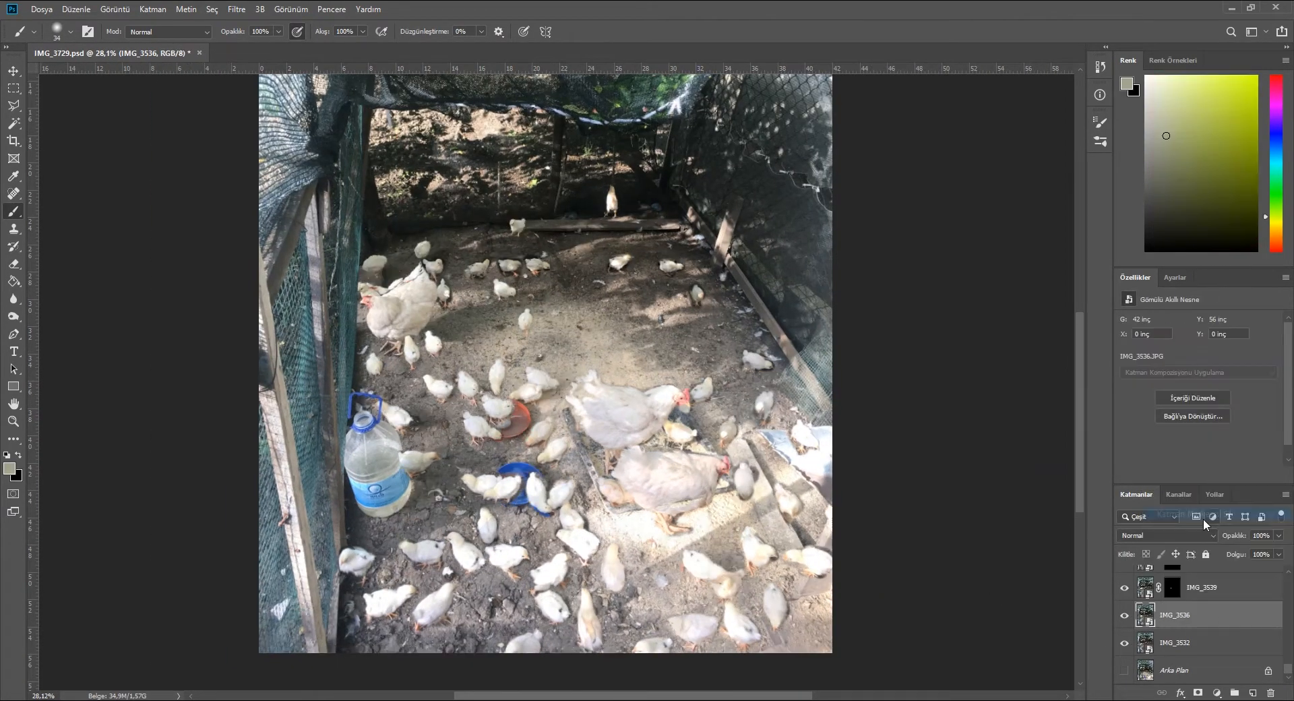
scroll(1223, 583, up, 5)
click(1201, 634)
scroll(1201, 633, down, 3)
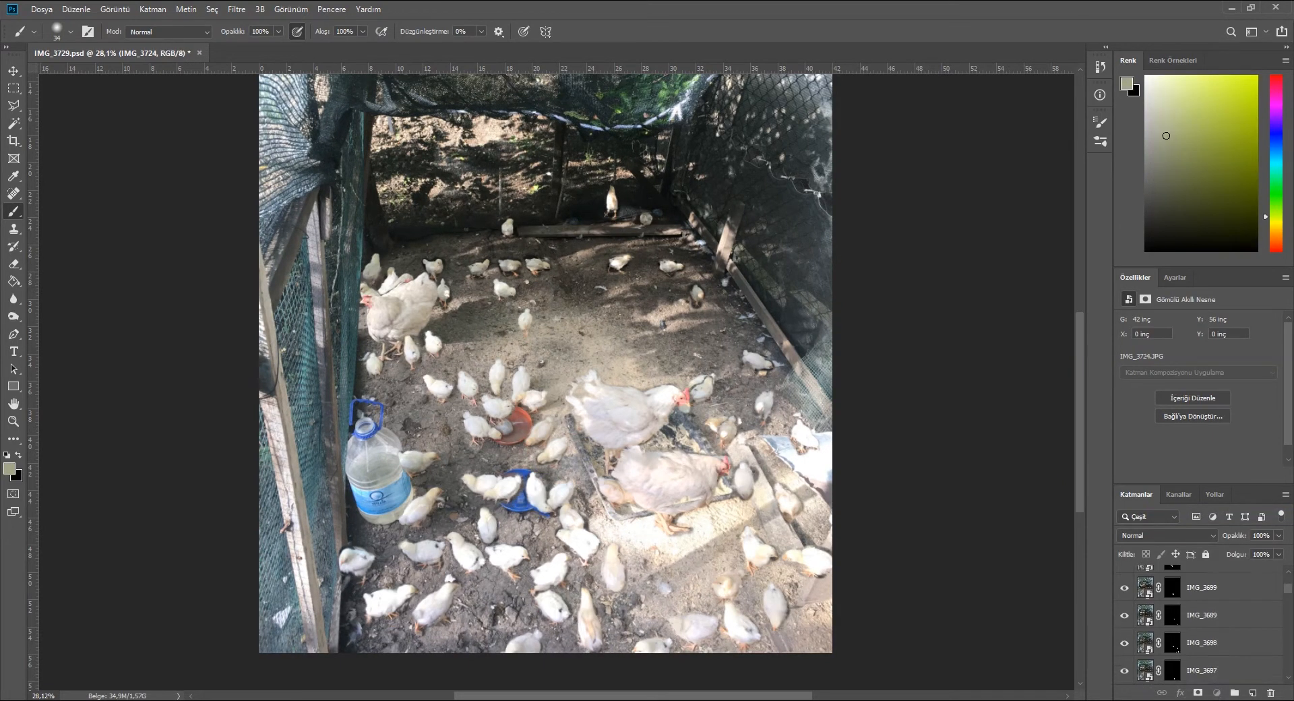
drag(1171, 699, 1175, 633)
right_click(1174, 621)
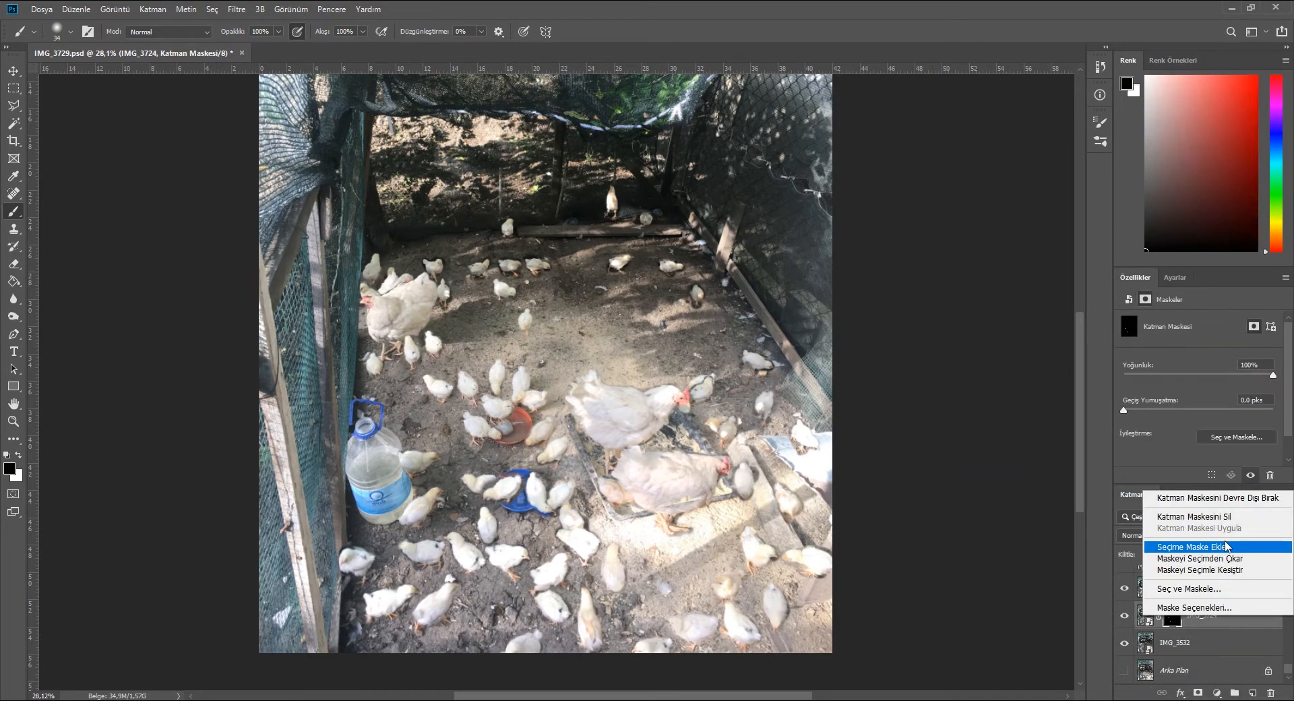
click(1220, 515)
- Delete IMG_3532 and the background layer Arka Plan, and move the IMG_3536 chick down onto the back plank
scroll(1197, 645, up, 2)
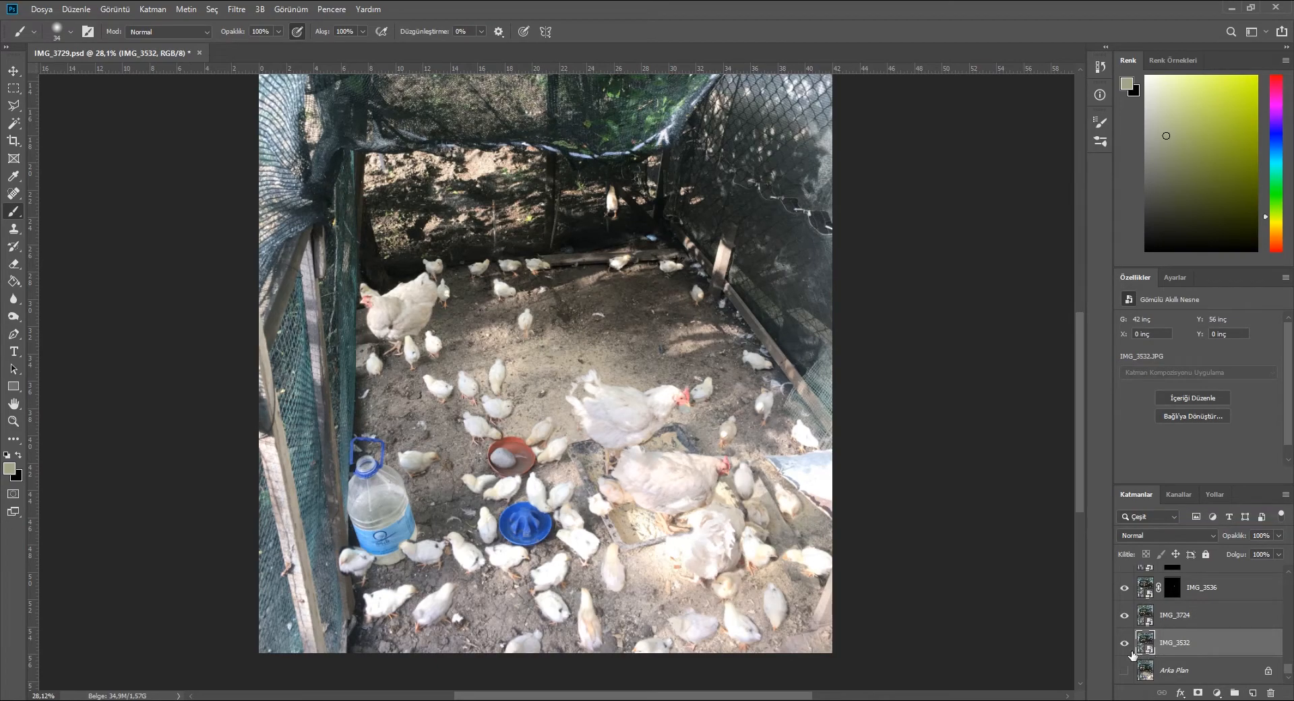
scroll(720, 387, up, 2)
scroll(720, 387, up, 1)
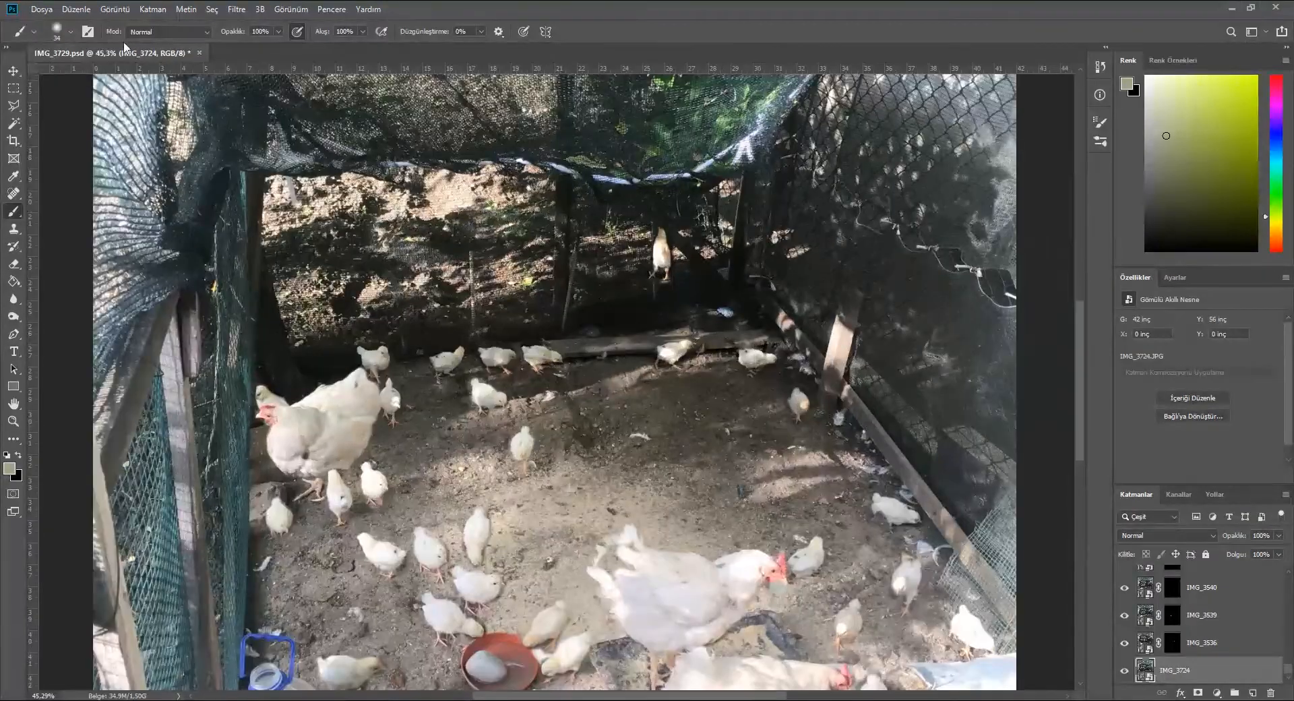
drag(657, 256, 636, 326)
scroll(696, 203, down, 4)
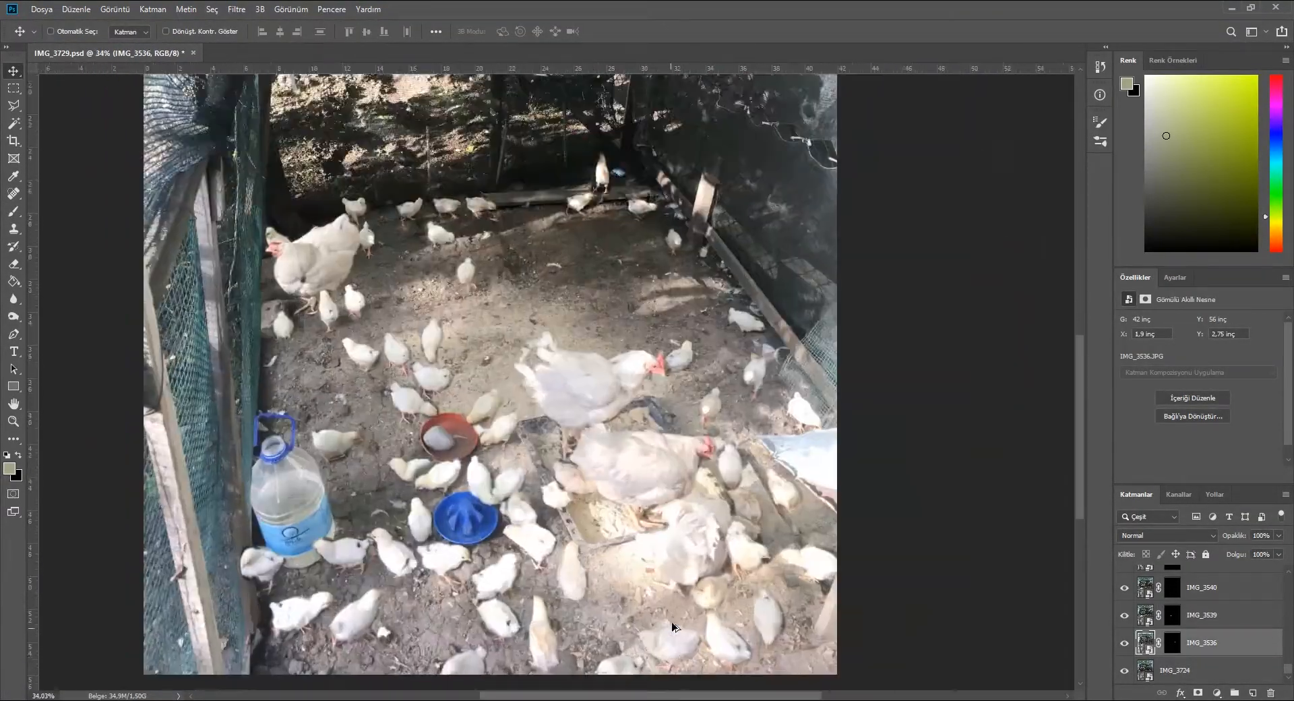
- Erase on the IMG_3687 mask to reveal the whole body of the chick at the feeding tray's edge
scroll(664, 606, up, 6)
scroll(635, 469, up, 8)
click(566, 433)
click(1125, 671)
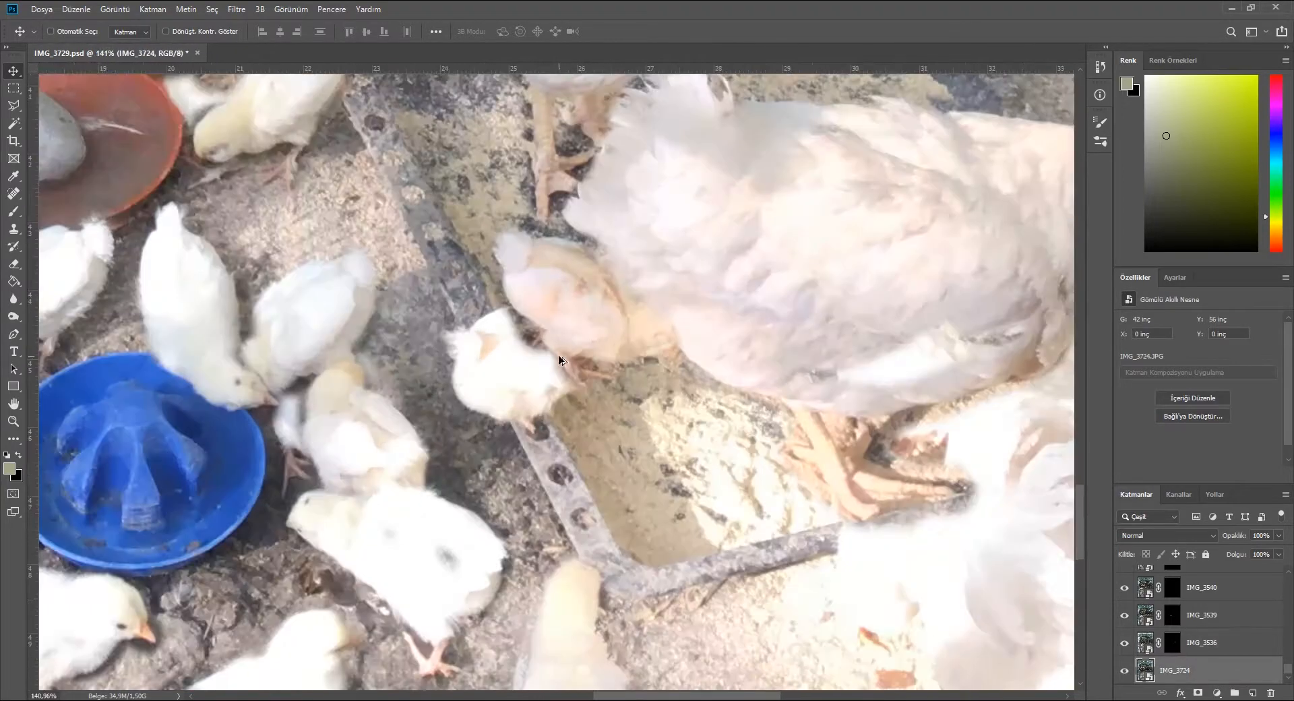
scroll(593, 332, up, 3)
key(e)
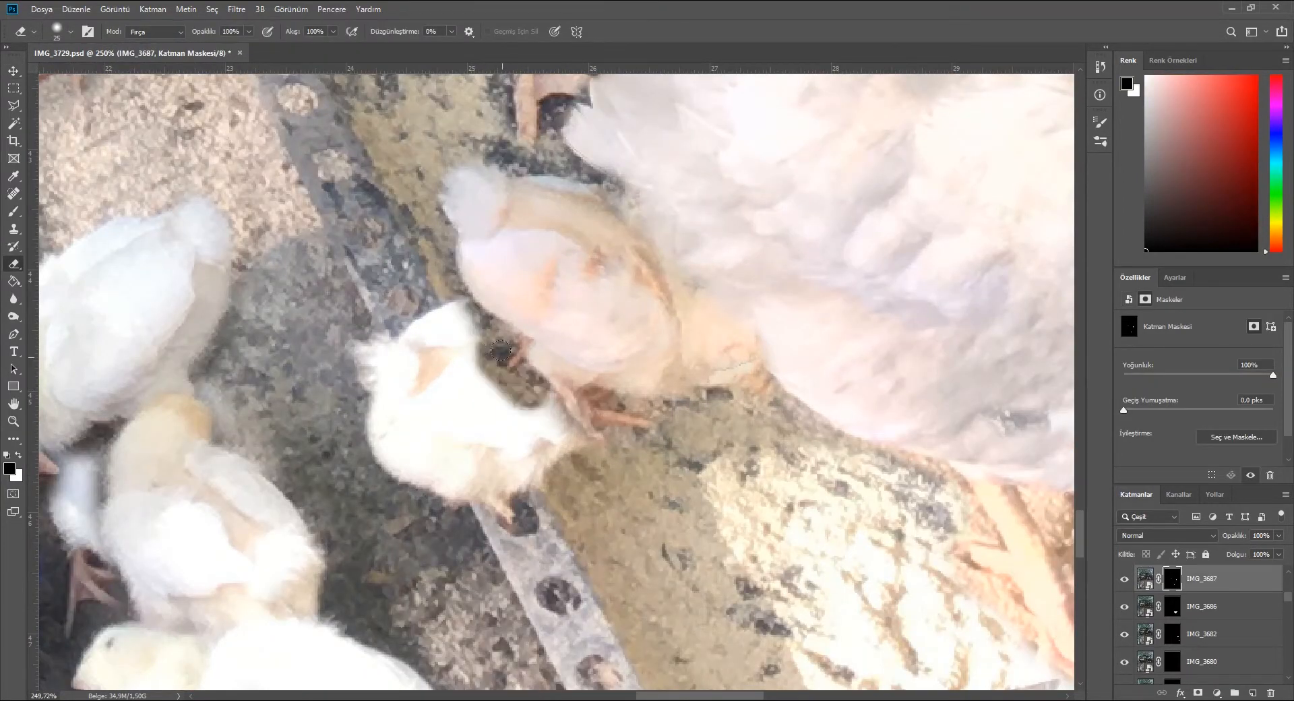
mouse_move(500, 350)
mouse_down()
mouse_move(477, 312)
mouse_move(537, 369)
mouse_move(494, 305)
mouse_move(643, 341)
mouse_move(668, 388)
mouse_move(677, 280)
mouse_up()
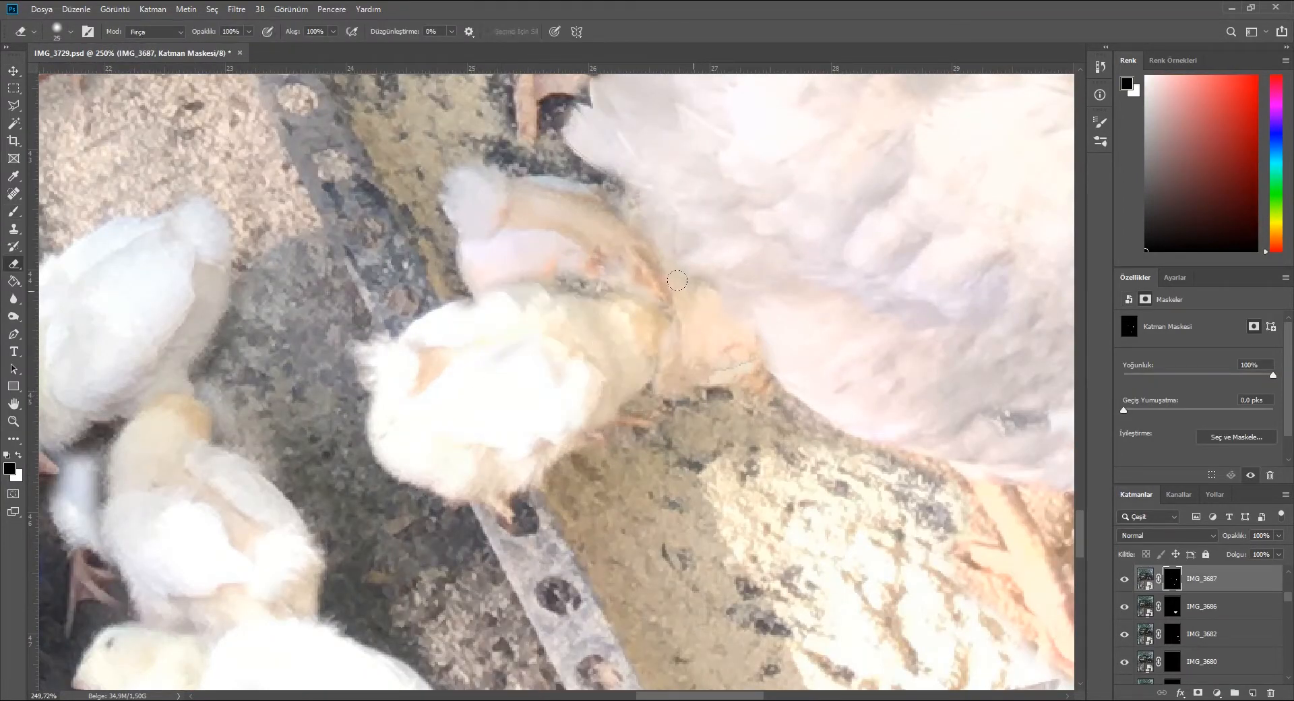
scroll(677, 280, down, 3)
key(b)
scroll(696, 317, down, 7)
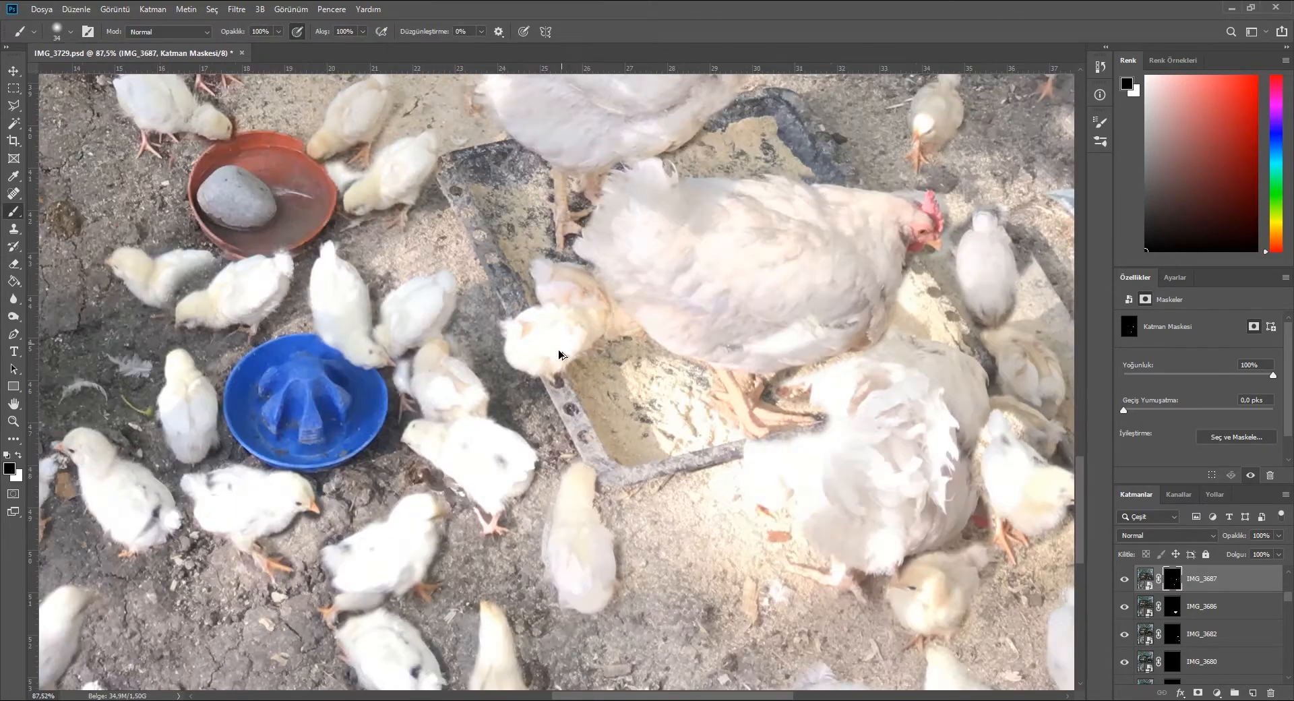
- Inspect the chicks around the feeding tray and check what the base layer IMG_3724 contributes by toggling its visibility
scroll(1144, 657, down, 10)
scroll(729, 462, up, 8)
scroll(787, 490, down, 4)
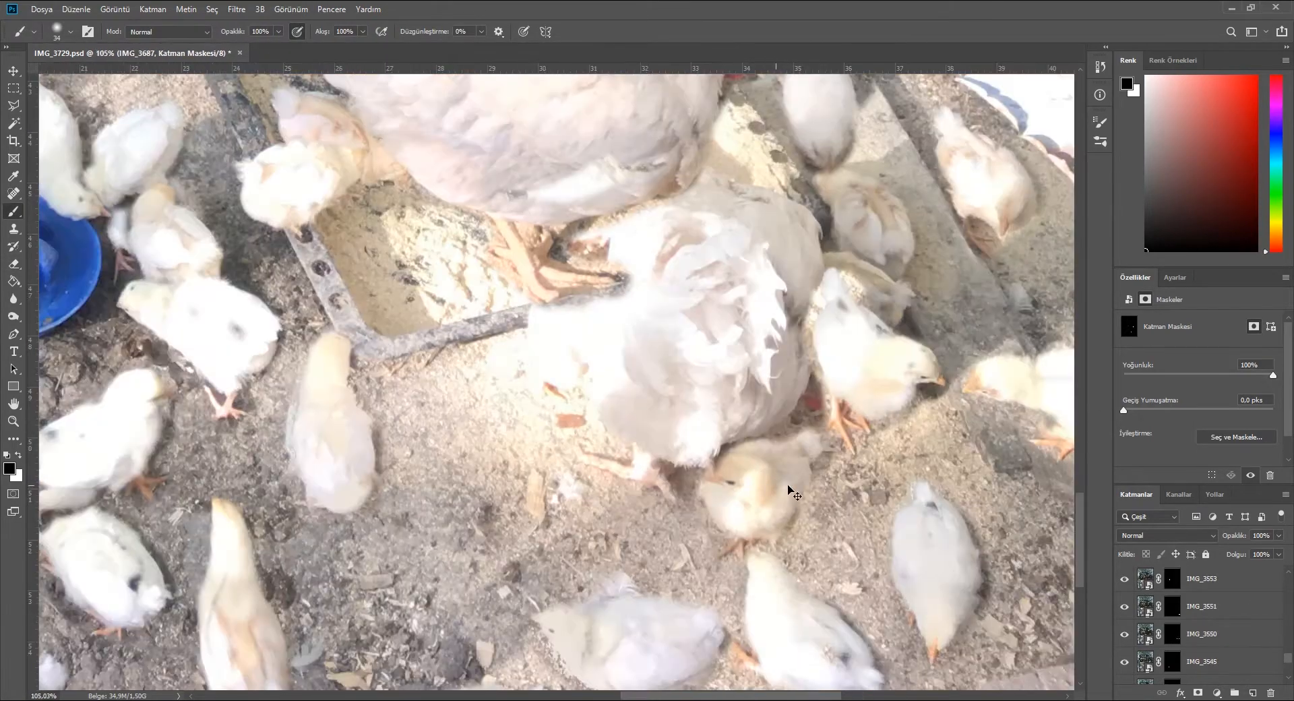
scroll(1145, 642, down, 5)
click(1145, 643)
click(1124, 670)
click(1123, 670)
scroll(602, 230, down, 8)
scroll(576, 515, up, 10)
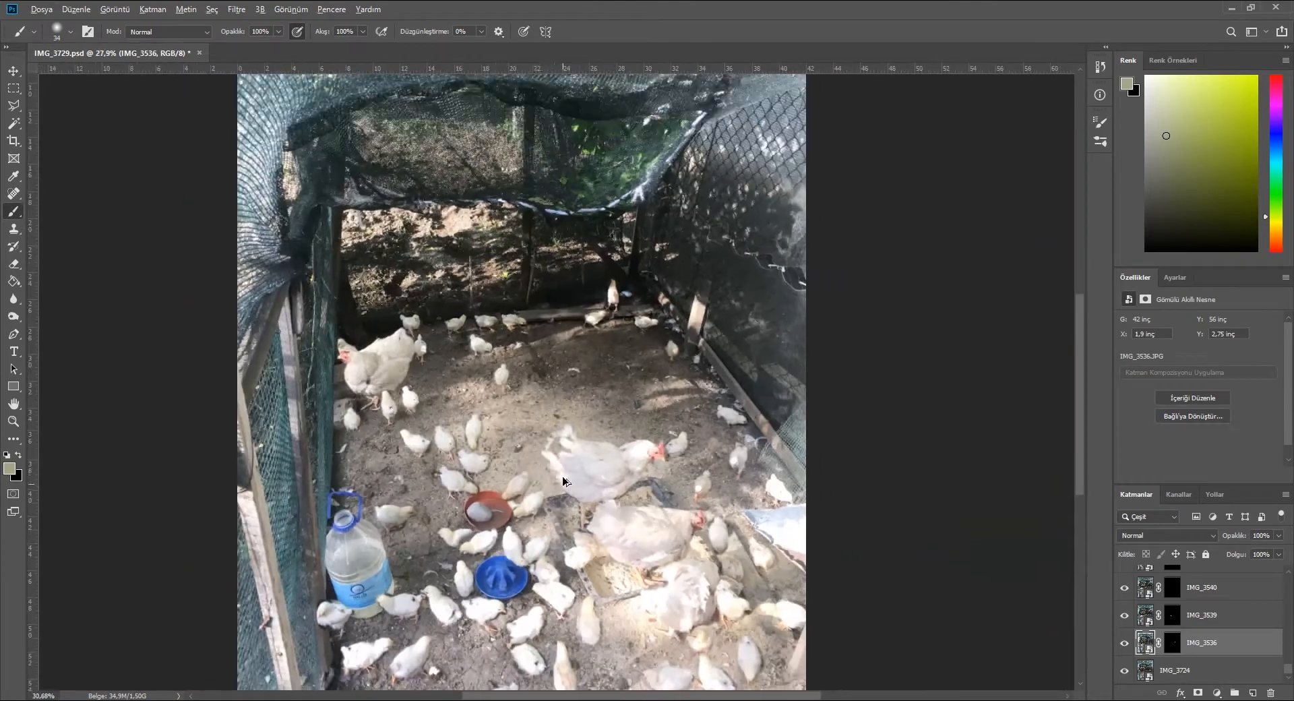
- Select the mask of the hen layer IMG_3653 and view all cut-out animals with IMG_3724 temporarily hidden
key(v)
click(605, 318)
key(b)
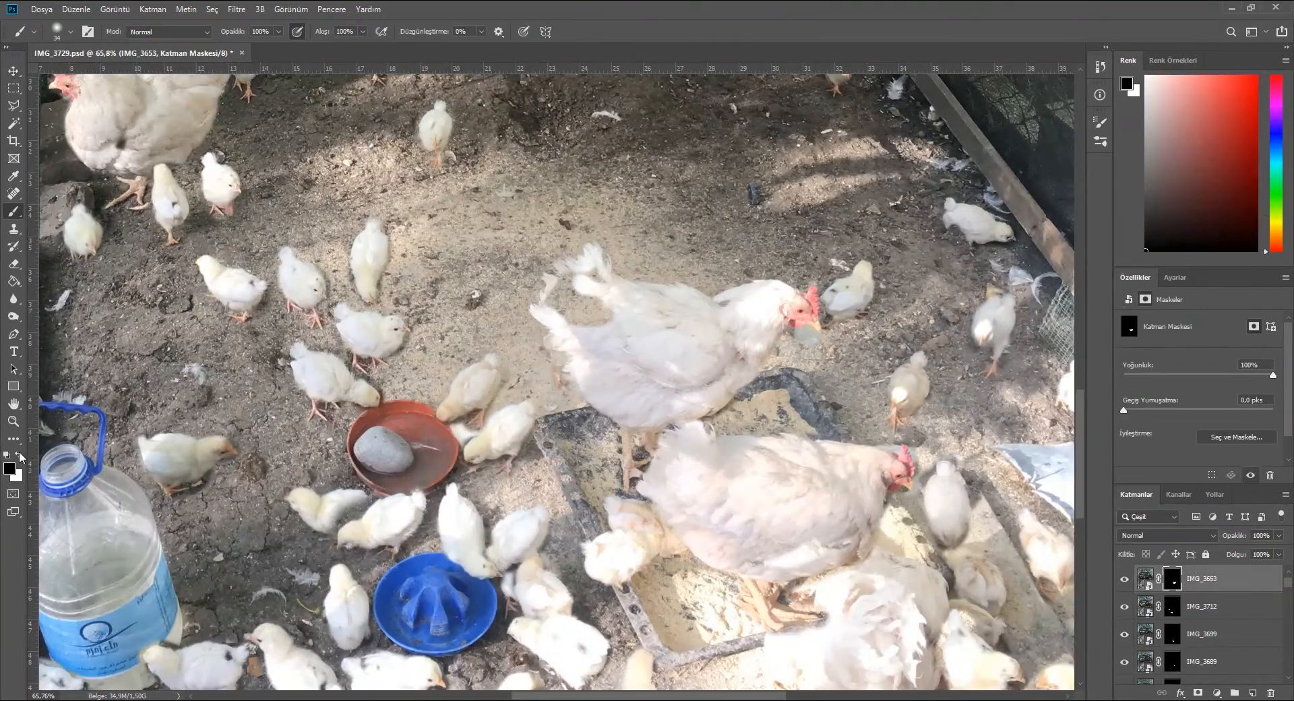
scroll(598, 322, down, 5)
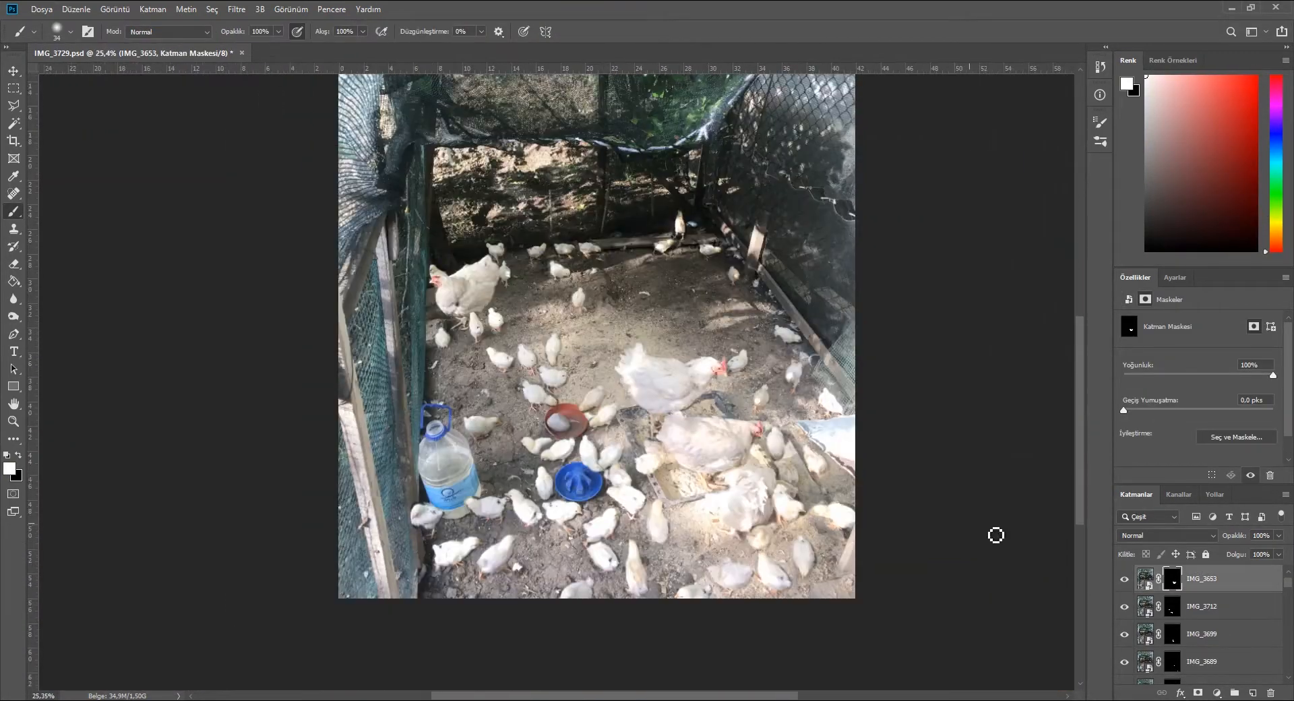
scroll(1127, 667, down, 5)
click(1123, 670)
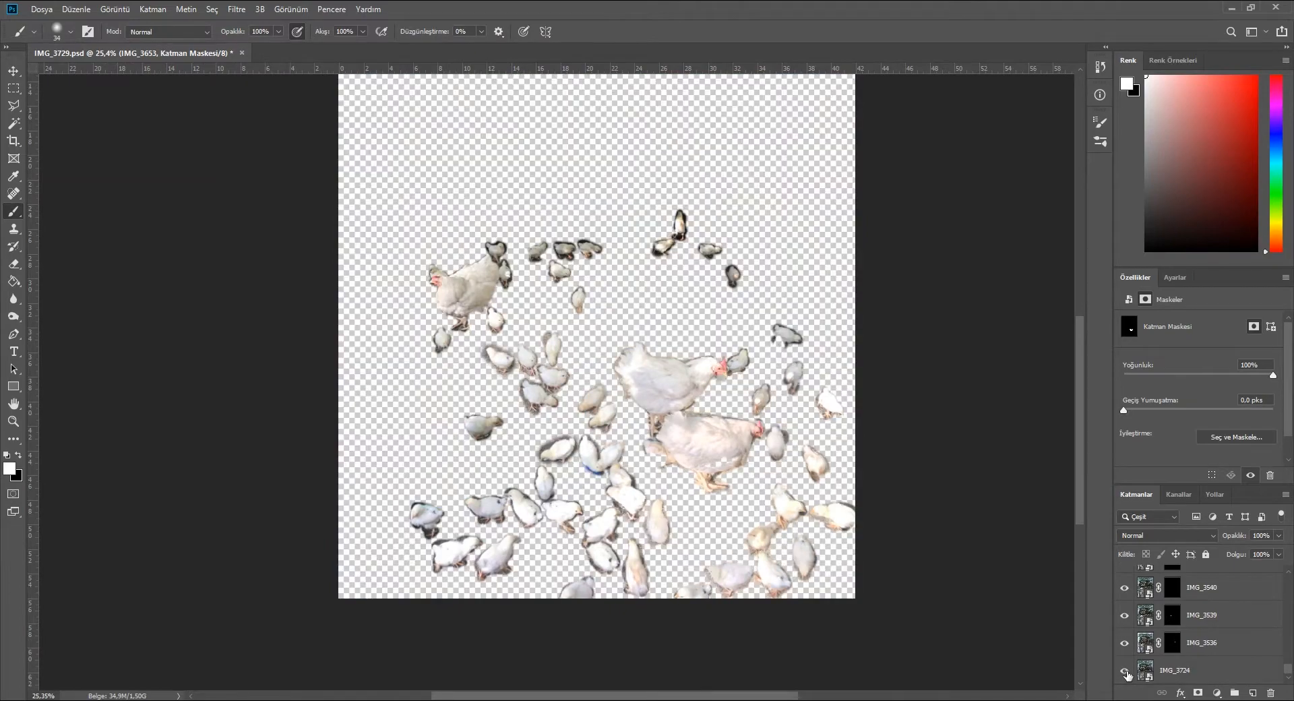
click(1124, 670)
- Rework the IMG_3686 mask around the hen's belly and legs where it meets the white hen in front
scroll(637, 341, up, 6)
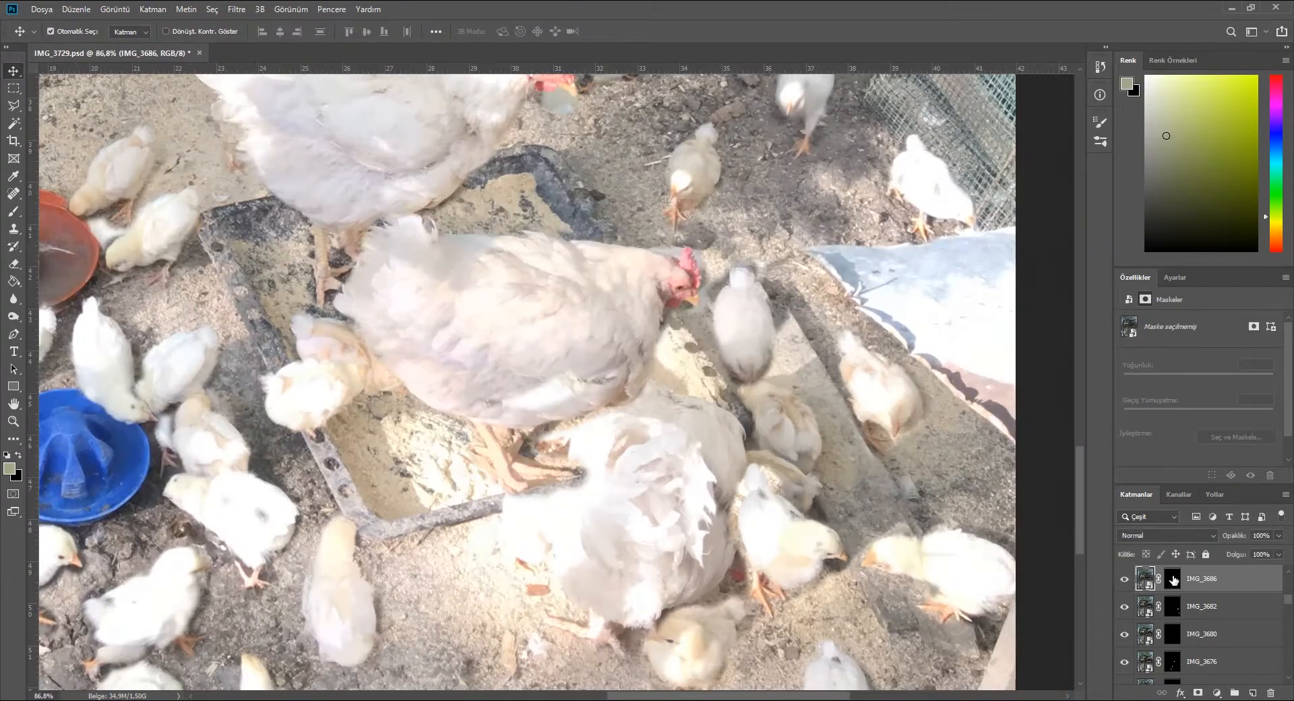
click(1173, 579)
key(e)
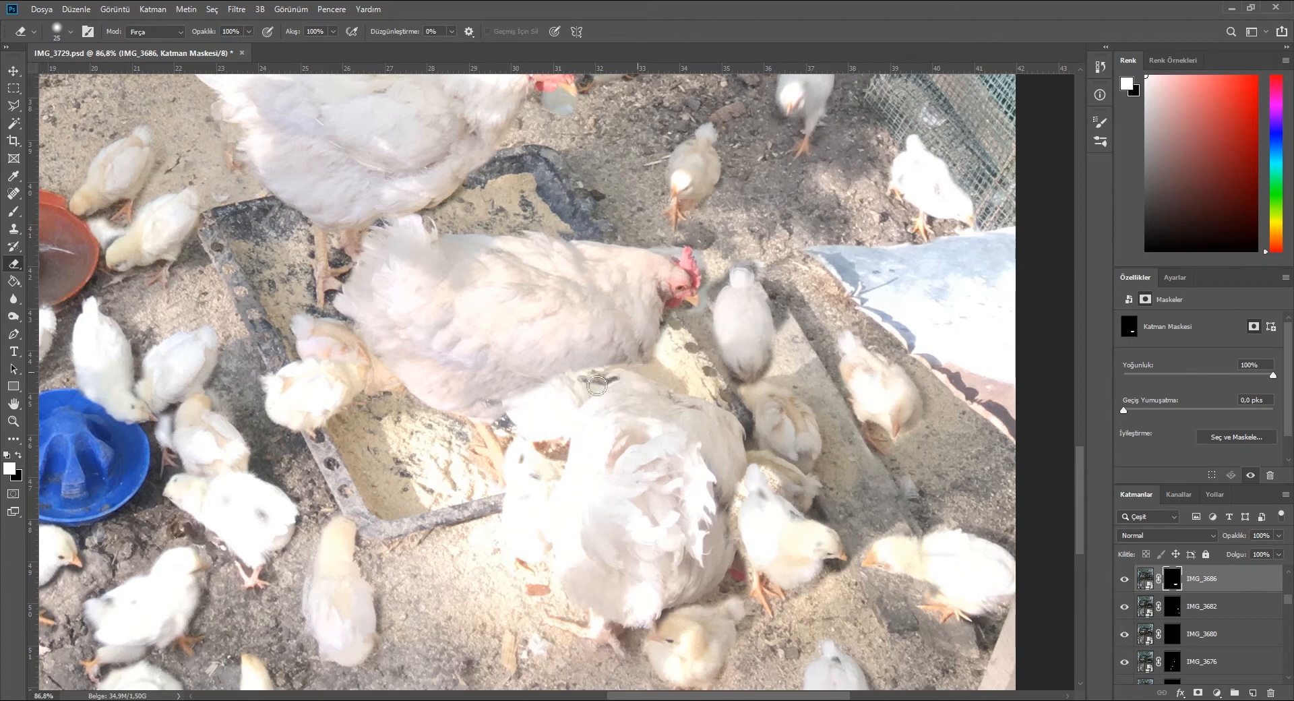
scroll(527, 446, up, 3)
mouse_move(342, 520)
mouse_down()
mouse_move(358, 434)
mouse_move(580, 398)
mouse_move(500, 475)
mouse_up()
scroll(530, 367, down, 6)
key(x)
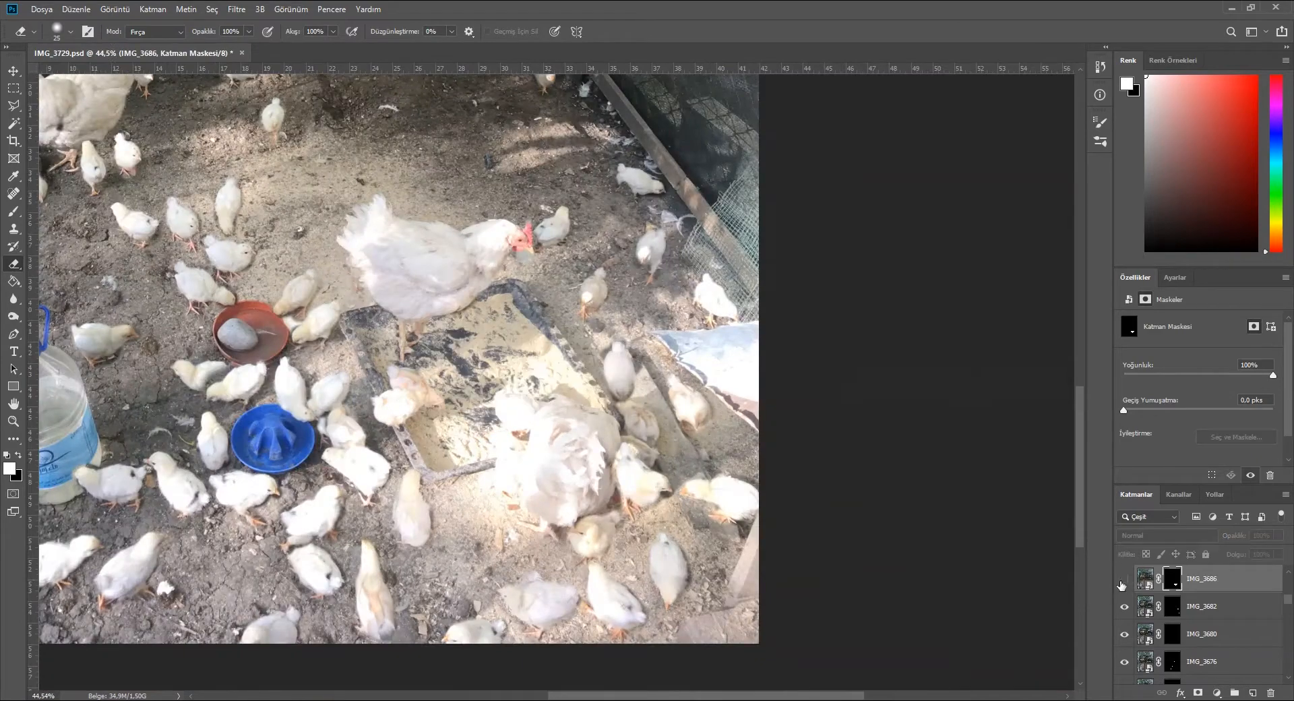
scroll(539, 438, up, 5)
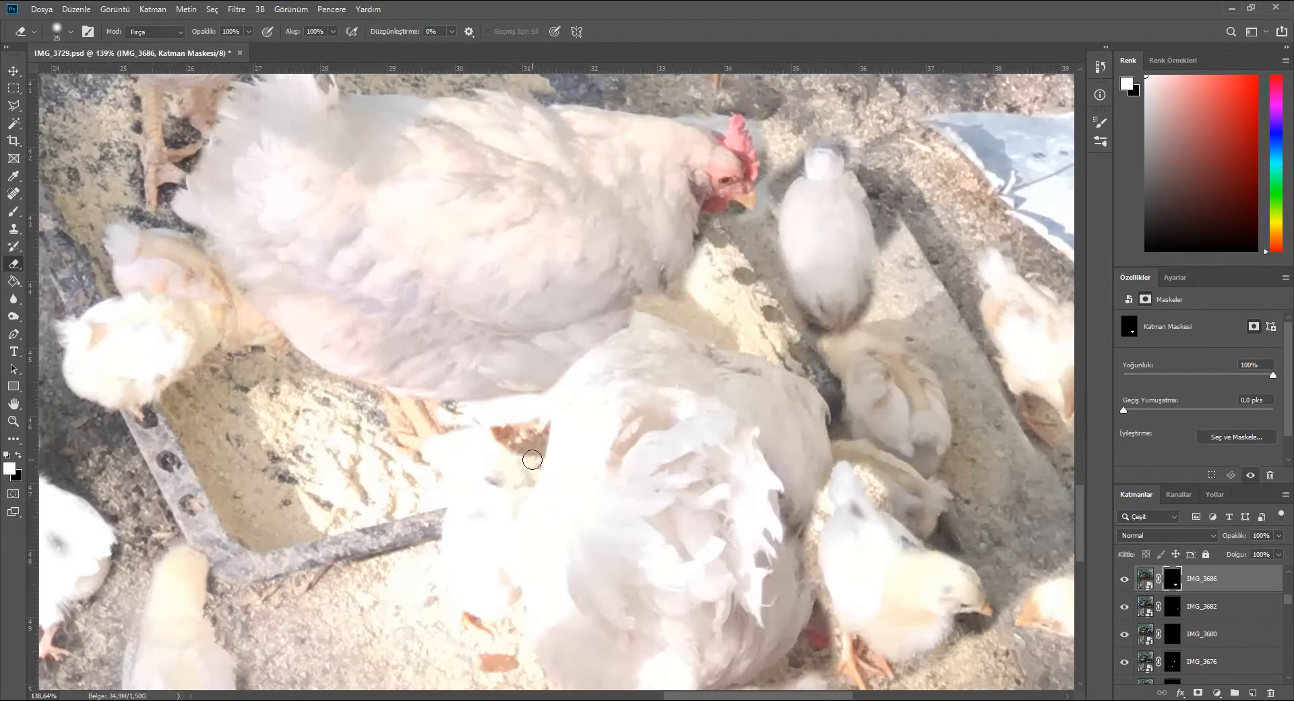
click(539, 438)
- Erase and paint on the IMG_3686 mask to blend the hen's lower belly edge with the front hen's back
scroll(577, 510, down, 5)
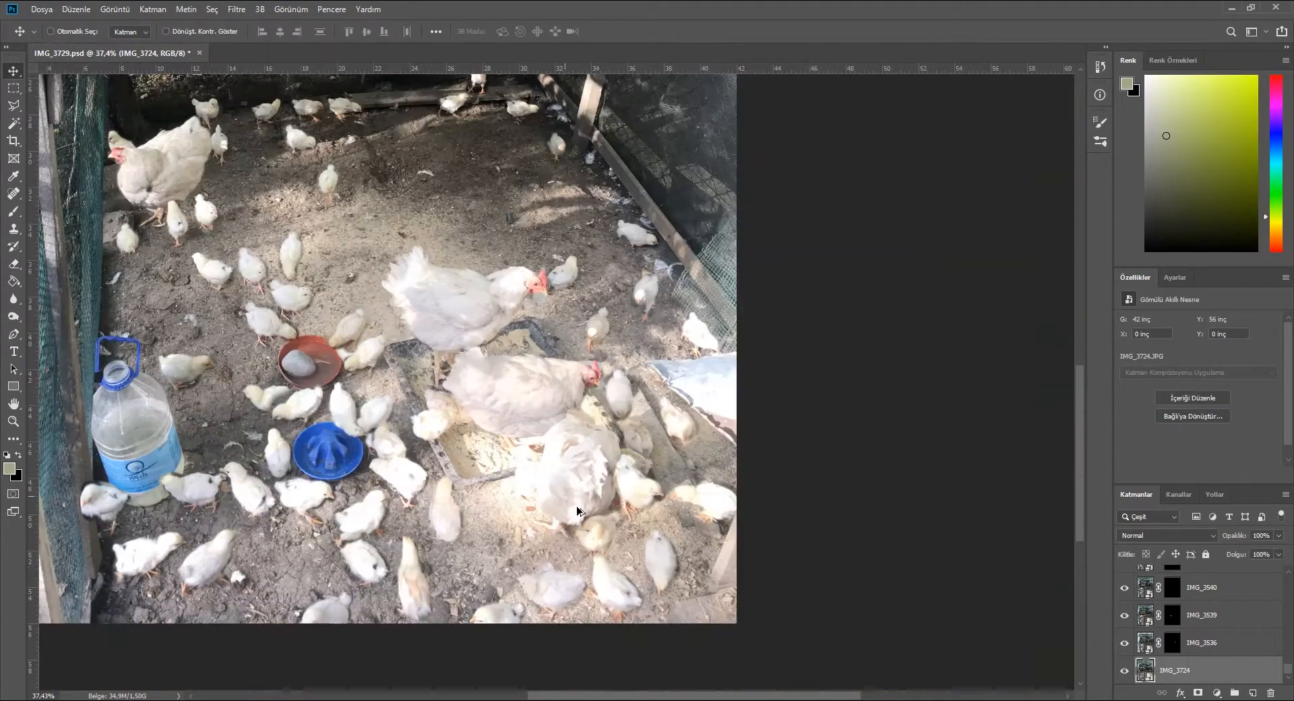
scroll(564, 430, up, 7)
ctrl+click(541, 382)
click(1175, 578)
key(e)
drag(418, 482, 504, 408)
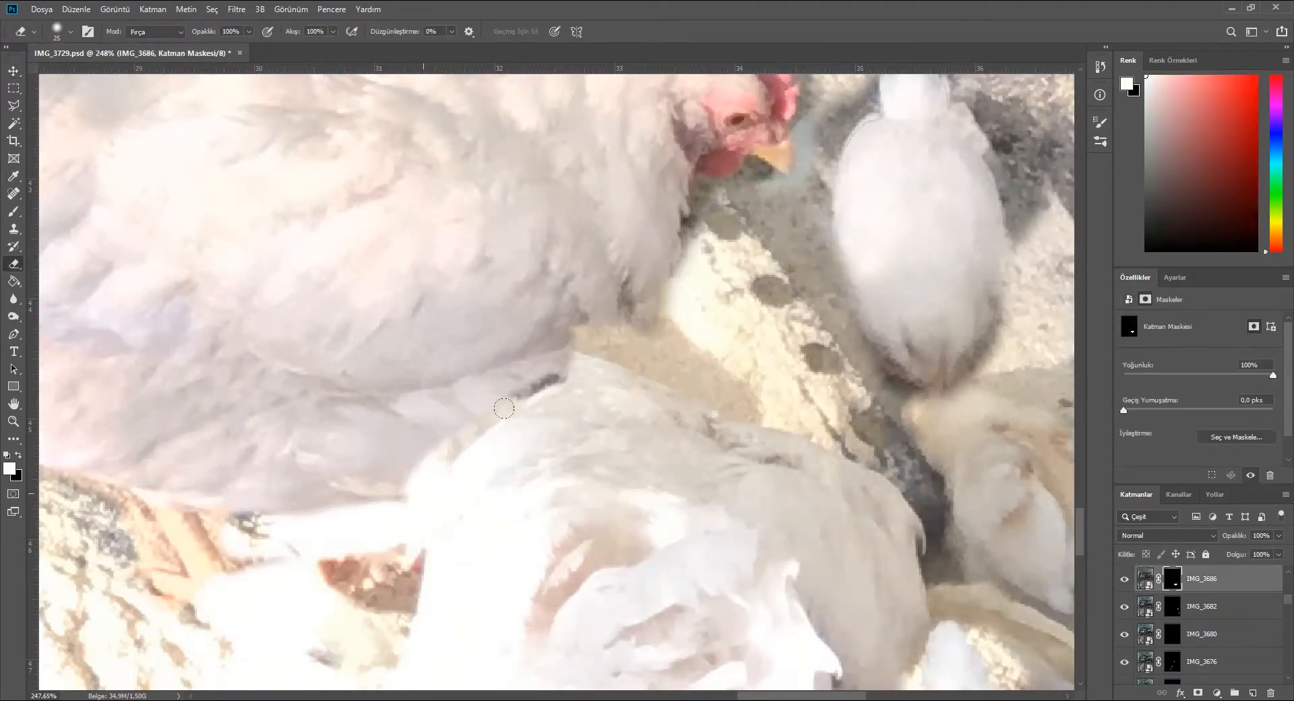
key(b)
drag(438, 485, 409, 455)
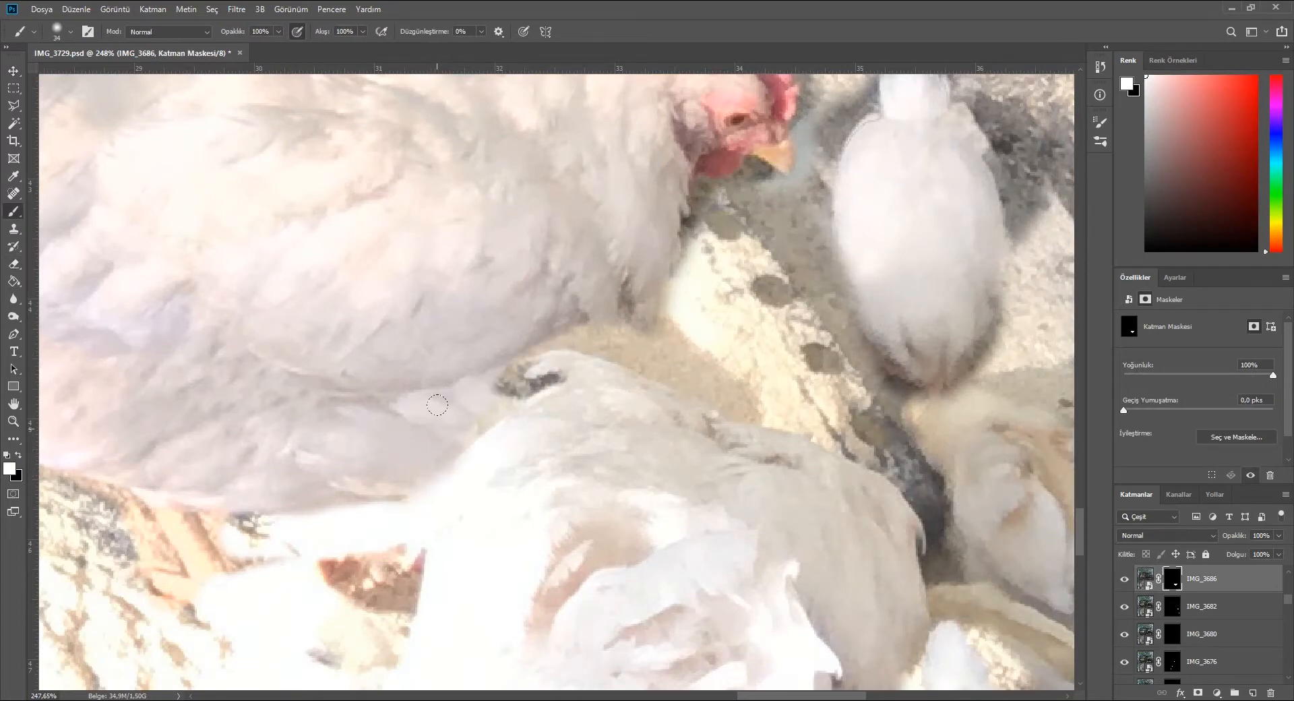
key(e)
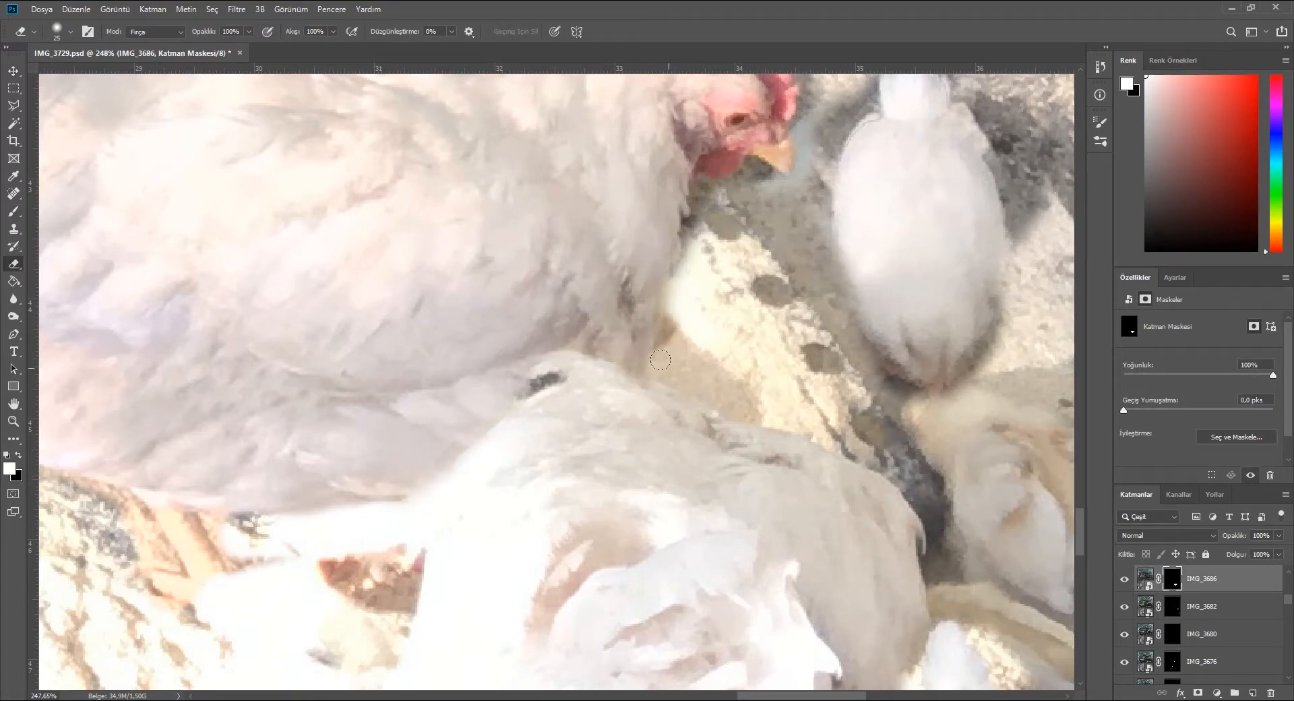
scroll(642, 343, up, 3)
scroll(568, 395, down, 10)
scroll(571, 397, down, 2)
scroll(571, 397, up, 1)
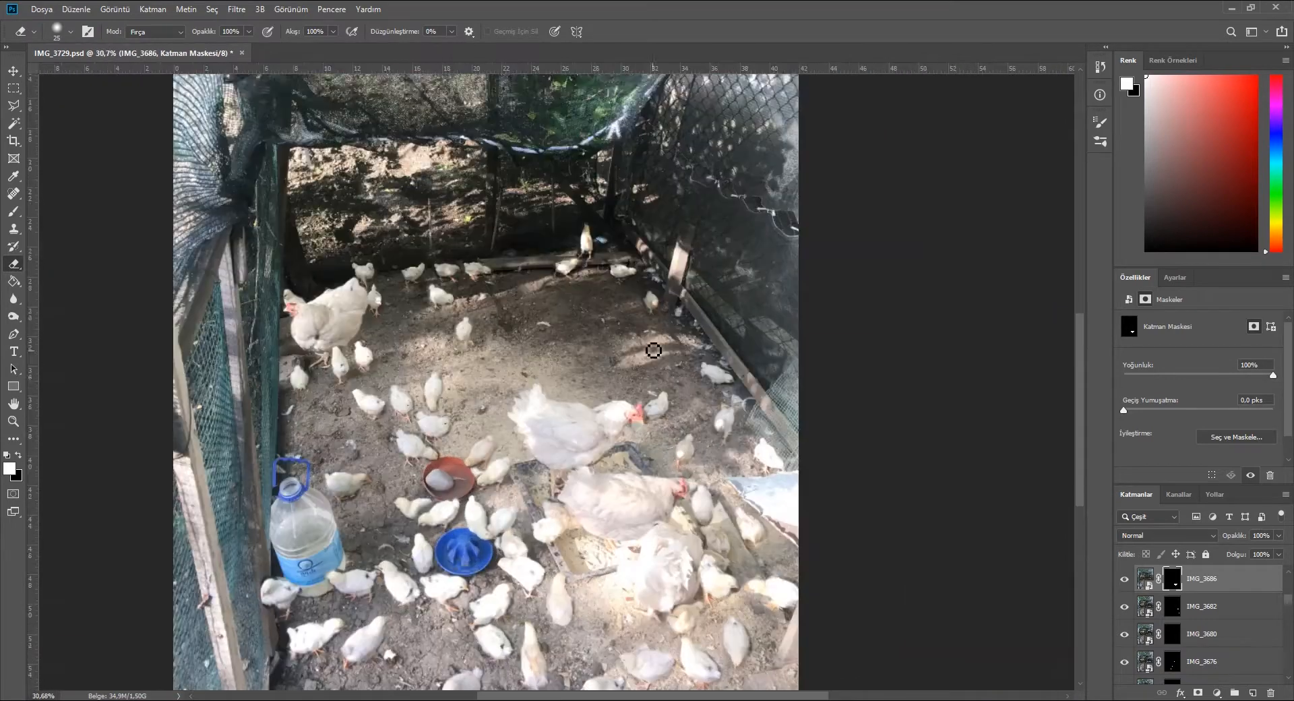
- Select layer IMG_3536 and save the document
scroll(728, 532, down, 3)
key(m)
scroll(727, 532, down, 1)
drag(1287, 602, 1288, 671)
click(1145, 663)
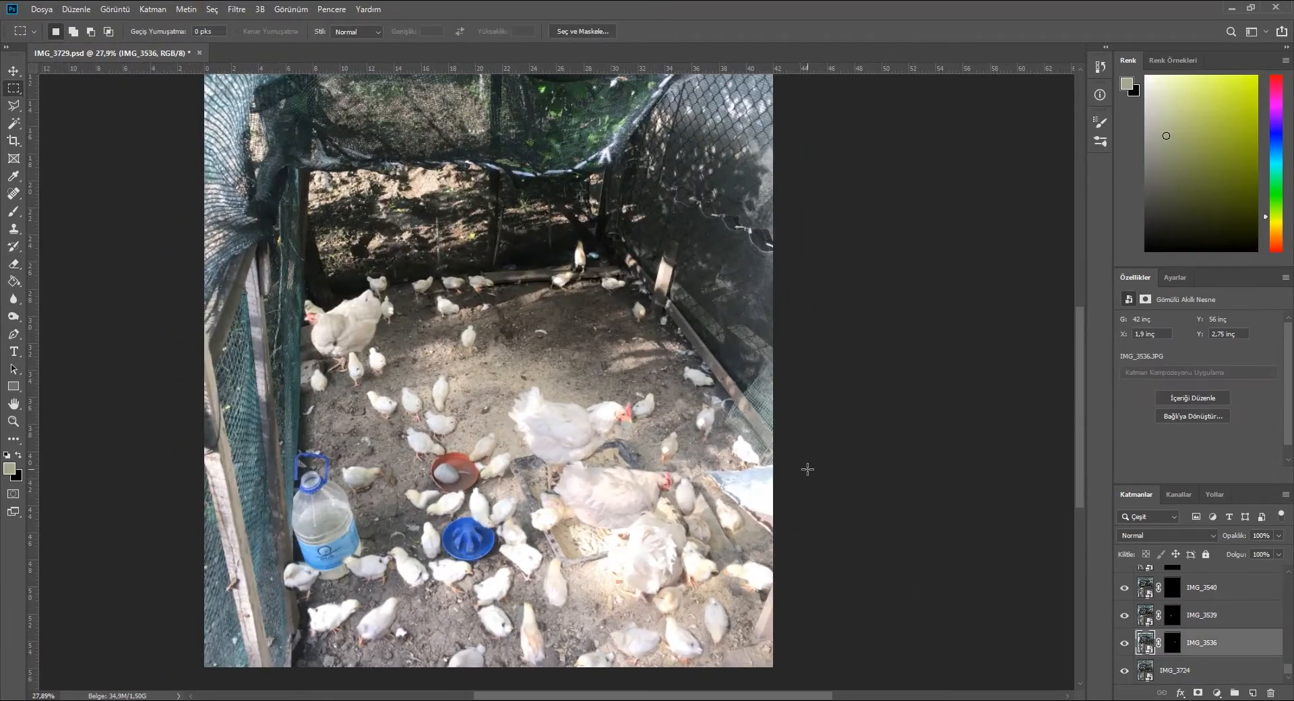
click(41, 9)
click(61, 153)
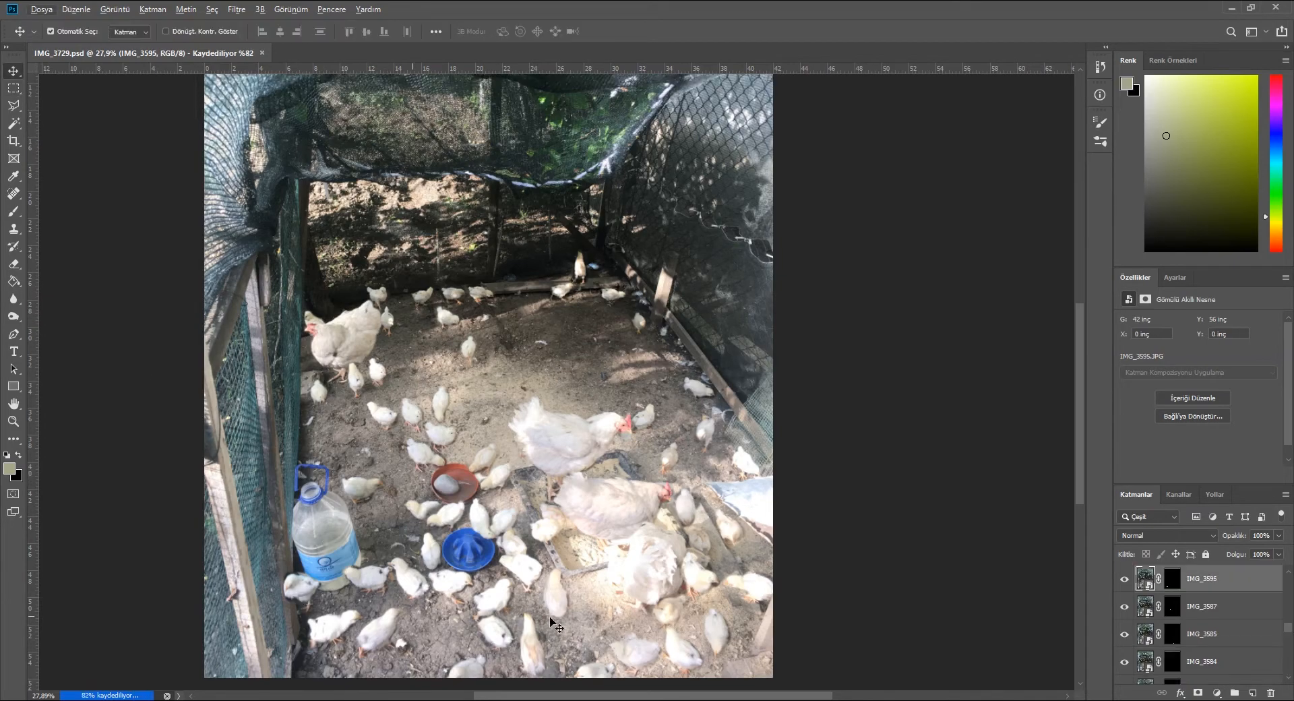
- Paint black on the IMG_3595 mask to remove the dark fringe around the chick beside the water bottle
scroll(374, 634, up, 6)
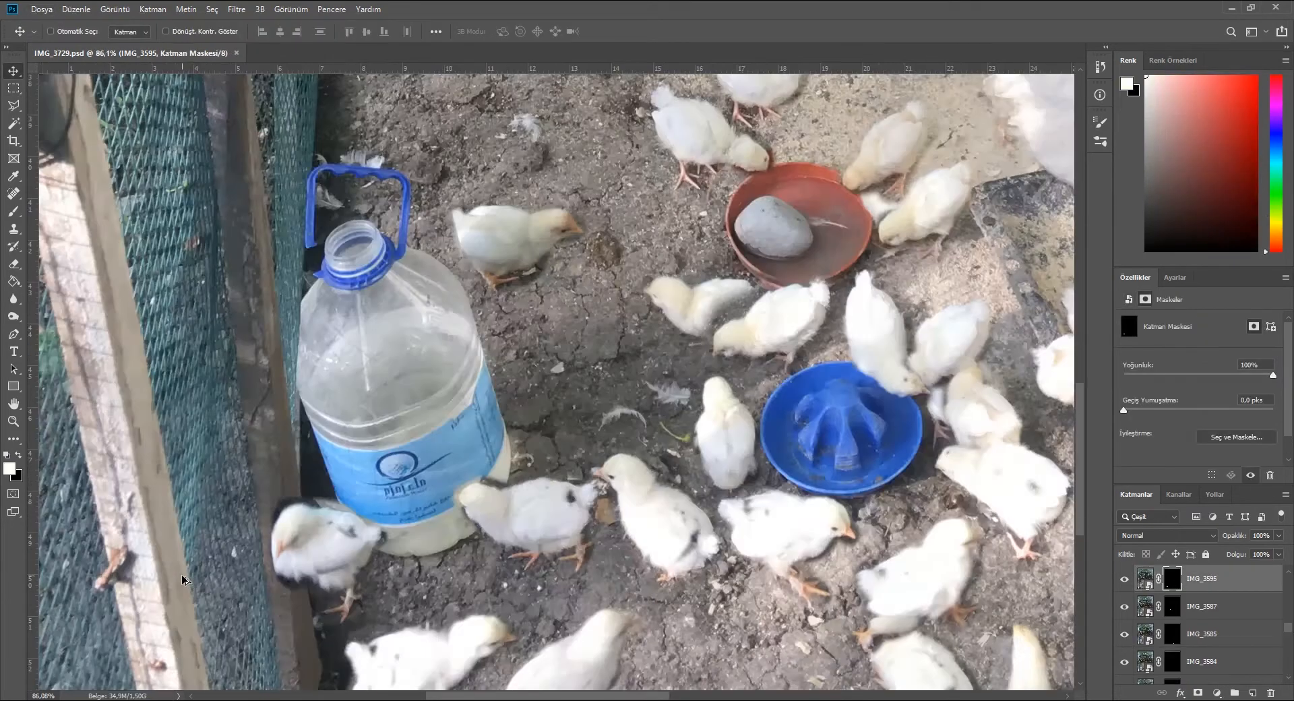
key(b)
mouse_move(433, 389)
mouse_down()
mouse_move(291, 411)
mouse_move(285, 439)
mouse_up()
scroll(377, 451, down, 8)
scroll(766, 620, up, 1)
scroll(766, 620, up, 3)
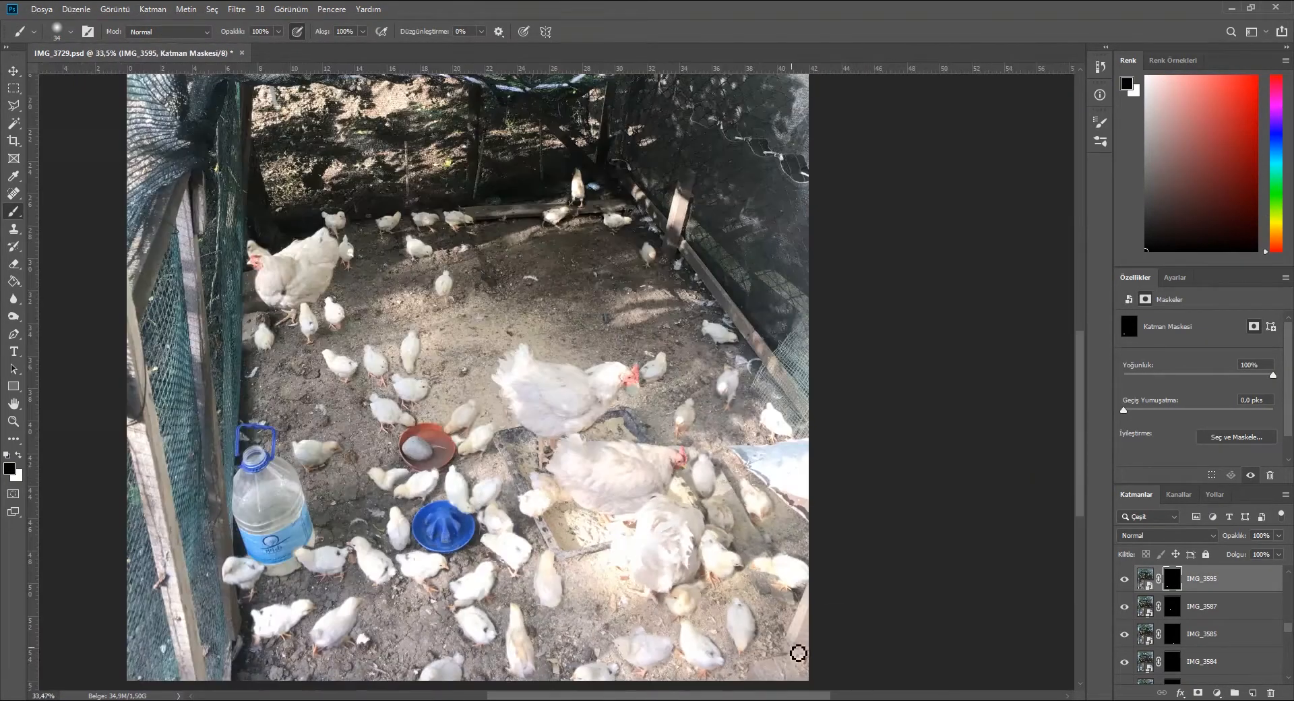
- Group all the masked layers above IMG_3724
key(m)
scroll(661, 483, down, 2)
scroll(465, 270, up, 1)
mouse_move(1288, 628)
mouse_down()
mouse_move(1288, 669)
mouse_move(1288, 580)
mouse_move(1289, 669)
mouse_move(1288, 580)
mouse_up()
click(1215, 665)
shift+click(1221, 585)
key(ctrl+g)
- Compare the image with the masked-layer group hidden and shown
click(1123, 574)
click(1123, 574)
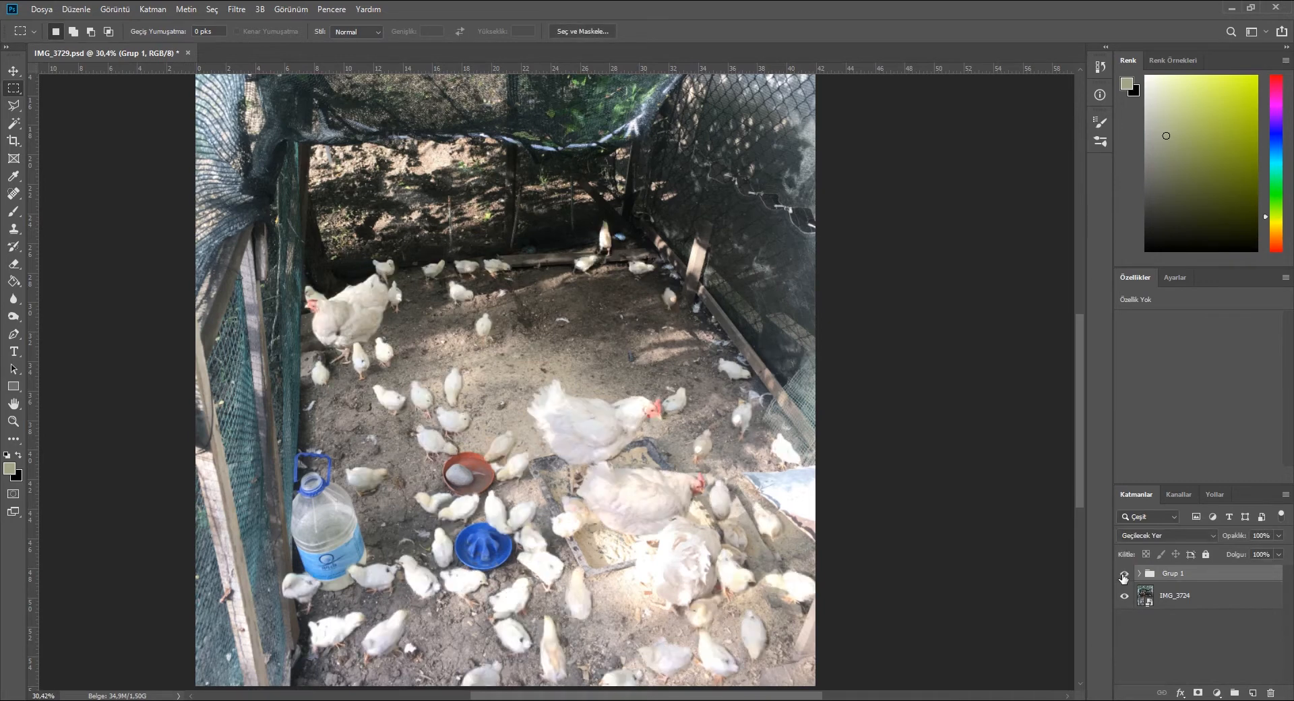
click(1123, 574)
click(1124, 574)
click(1123, 575)
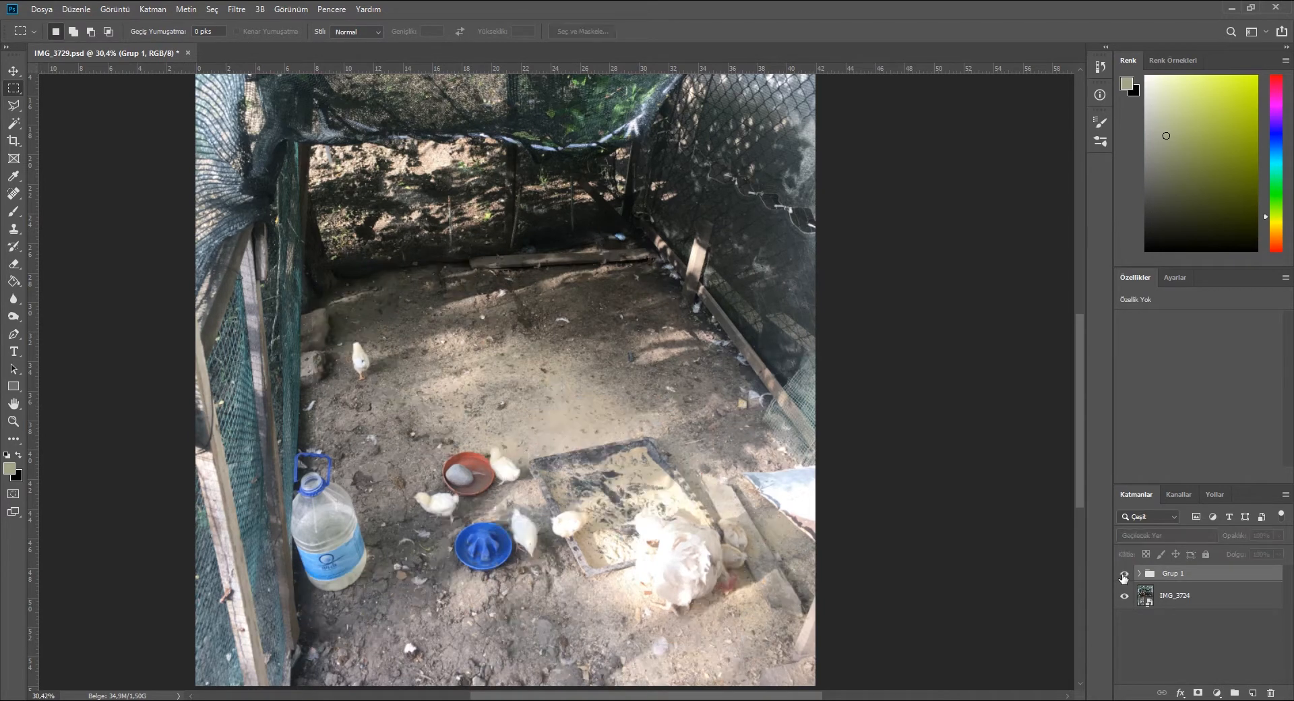
click(1123, 575)
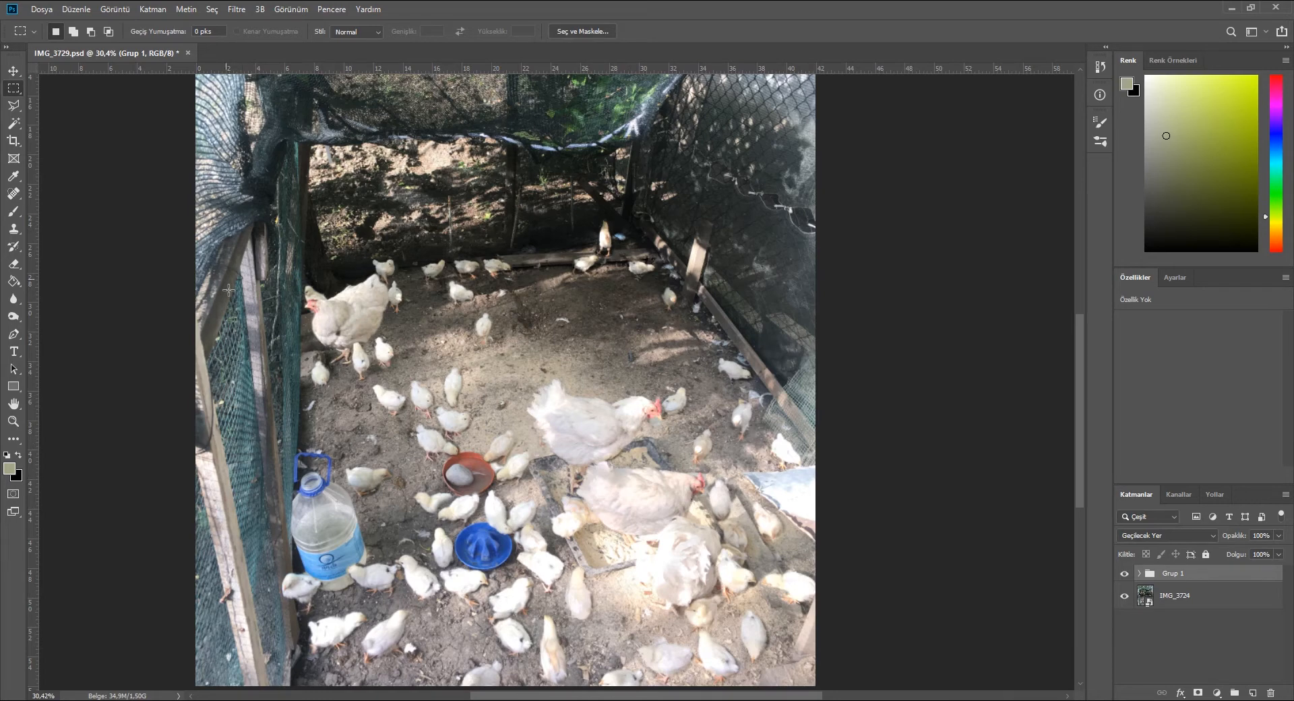
click(115, 10)
click(115, 9)
click(114, 9)
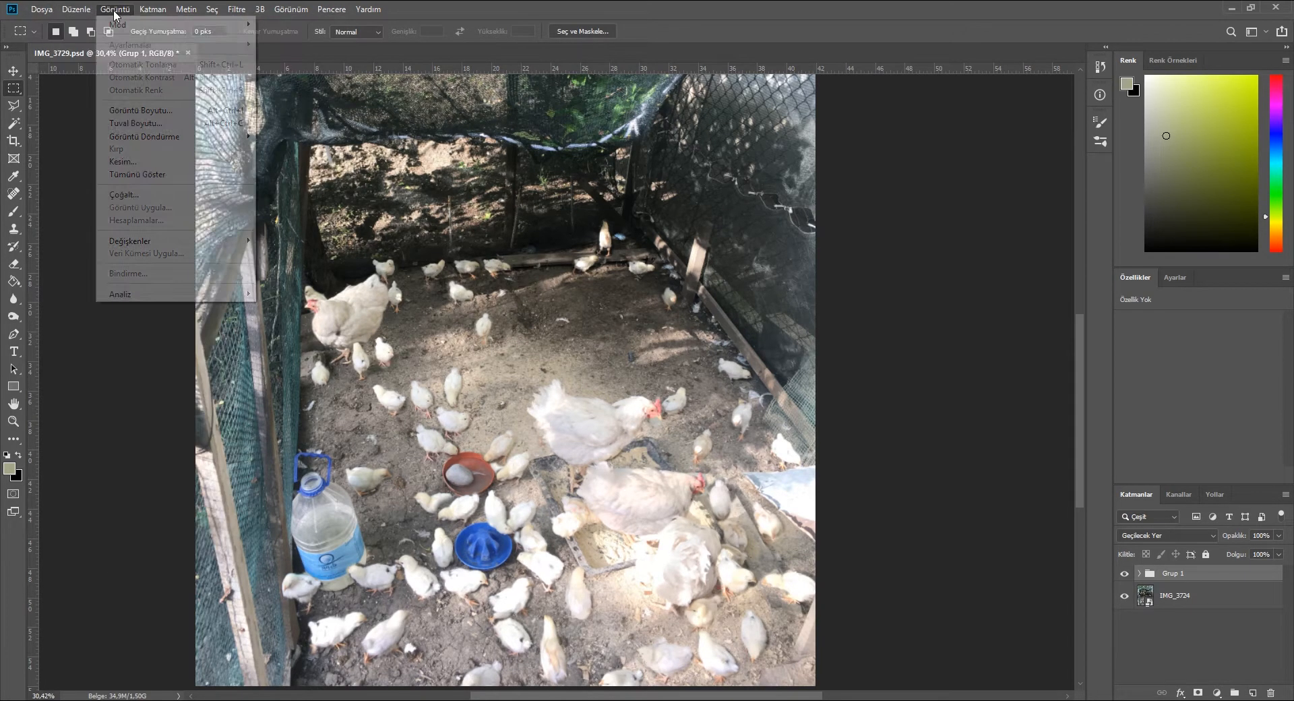
click(1179, 642)
- Duplicate Grup 1 and IMG_3724, merge the copies into a single layer, and hide the originals
click(1191, 573)
click(1194, 597)
click(1193, 575)
ctrl+click(1195, 594)
drag(1195, 594, 1200, 621)
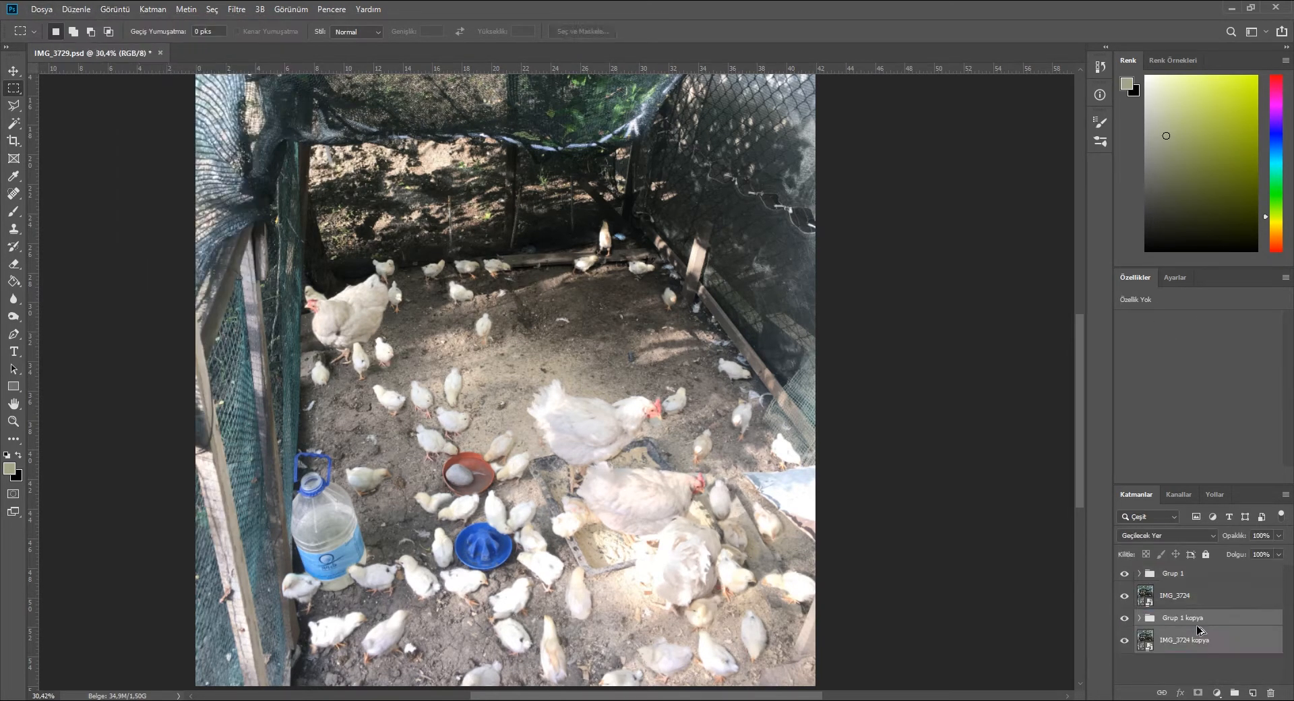
right_click(1197, 627)
click(1176, 455)
- Apply Auto Tone and Auto Color to the merged layer Grup 1 kopya
click(123, 9)
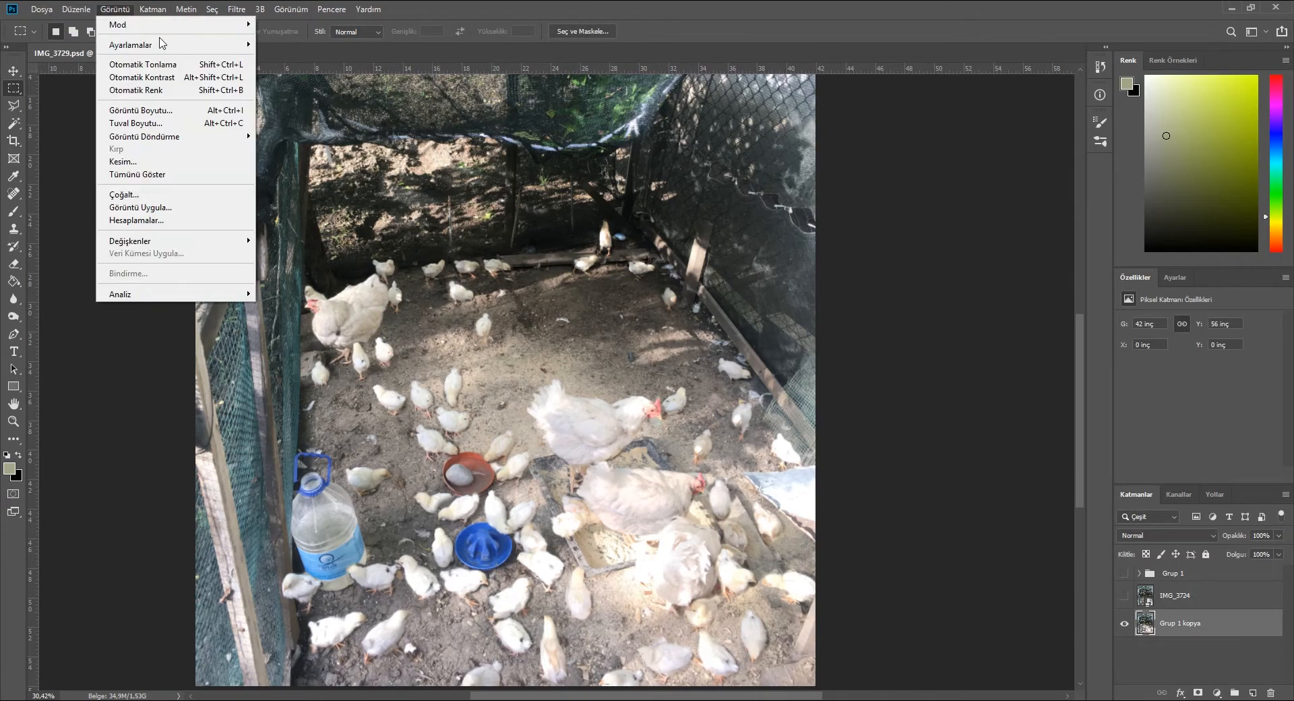
click(155, 65)
click(121, 9)
click(145, 91)
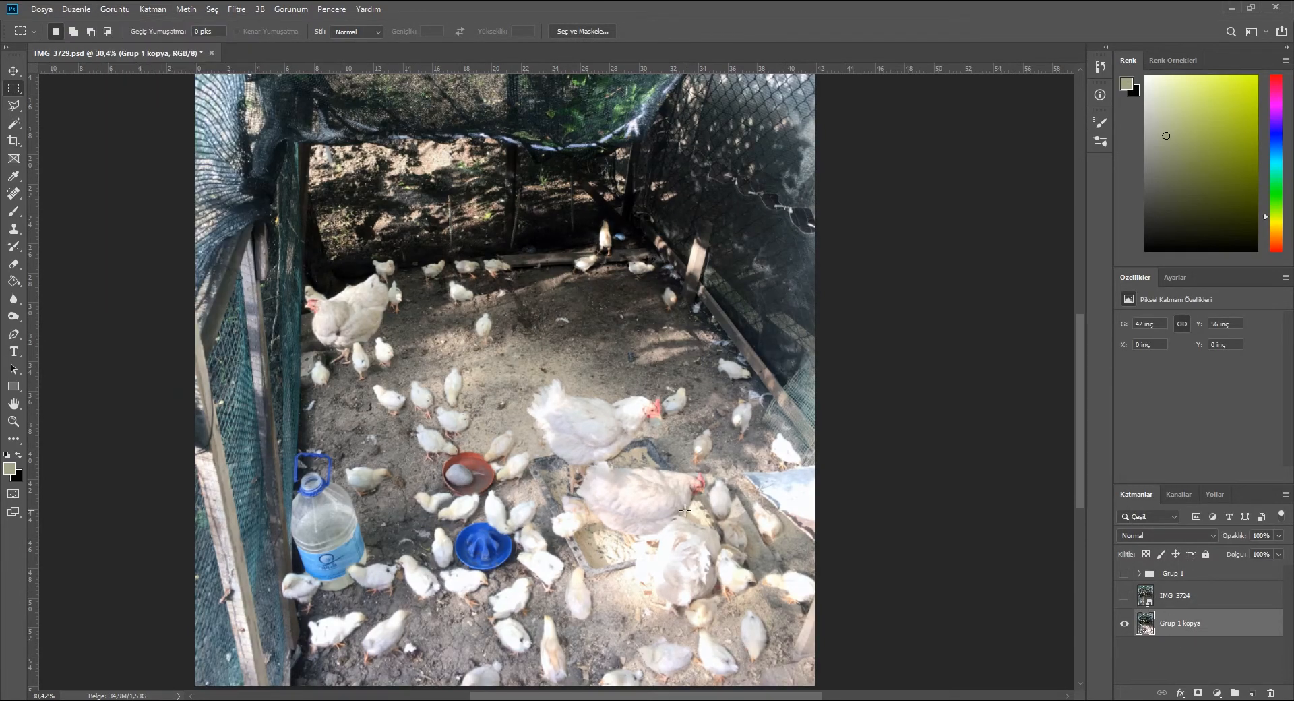
scroll(521, 458, down, 1)
scroll(522, 460, up, 2)
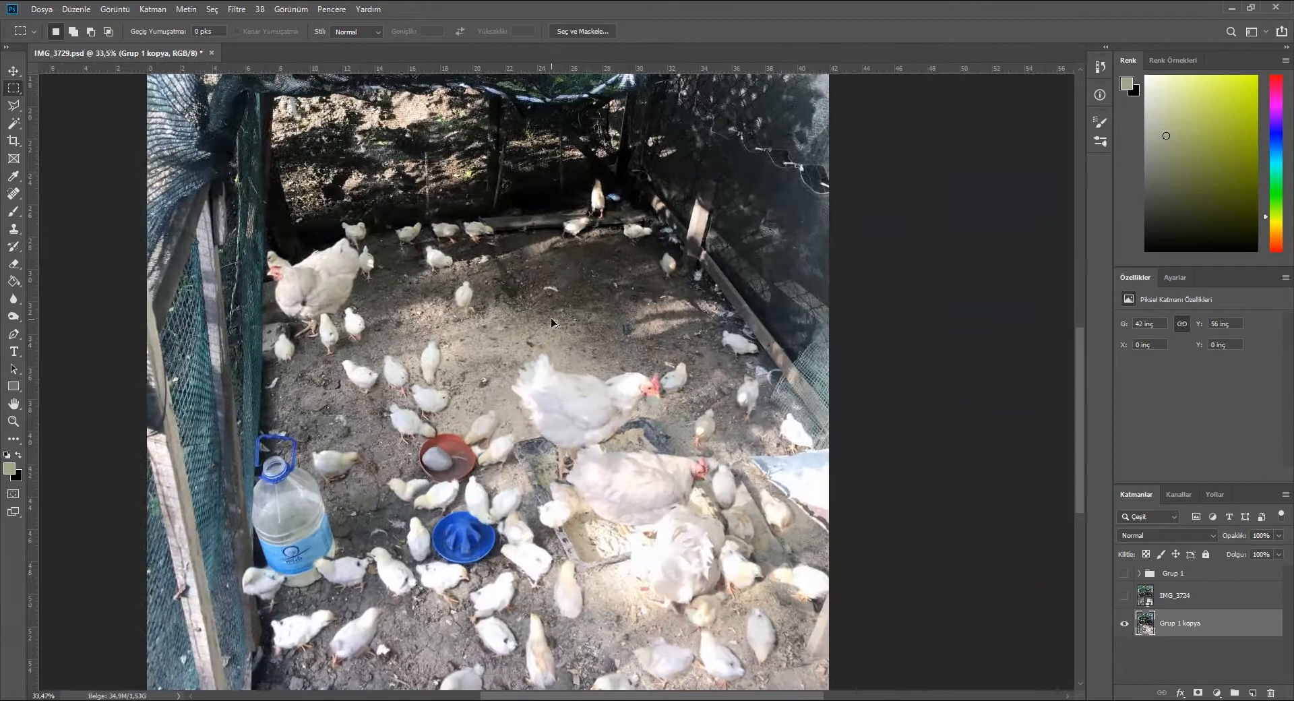
- Compare the adjusted merged layer with the original IMG_3724 by showing and hiding IMG_3724 repeatedly
click(1124, 598)
click(1124, 598)
click(1124, 598)
click(1125, 599)
scroll(951, 584, down, 1)
click(44, 10)
key(Escape)
- Hide the merged copy, make IMG_3724 and Grup 1 visible again, and expand Grup 1
click(1124, 624)
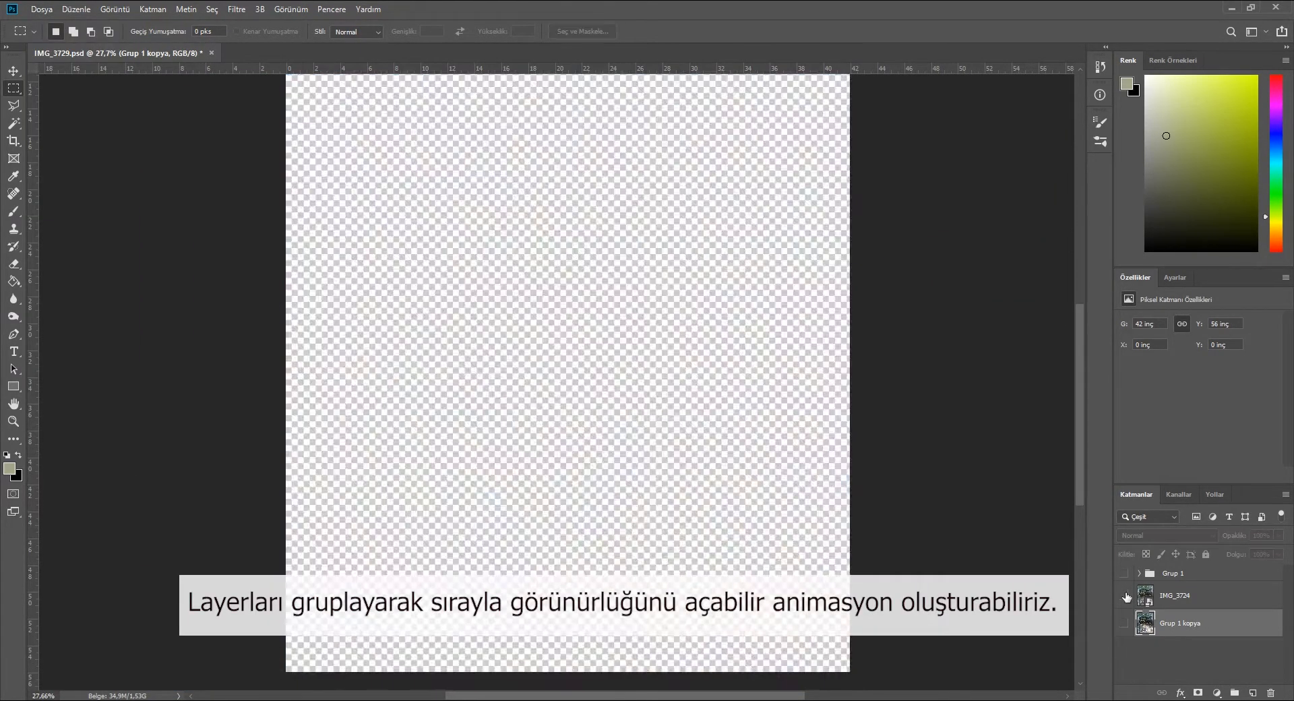
click(1125, 597)
click(1125, 572)
click(1139, 574)
- Gather the lowest masked layers of Grup 1 into one subgroup and the next run, starting at IMG_3555, into a second
drag(1289, 648, 1235, 692)
click(1233, 609)
scroll(1234, 608, up, 1)
scroll(1234, 608, up, 2)
shift+click(1234, 608)
click(1223, 645)
scroll(1225, 612, up, 2)
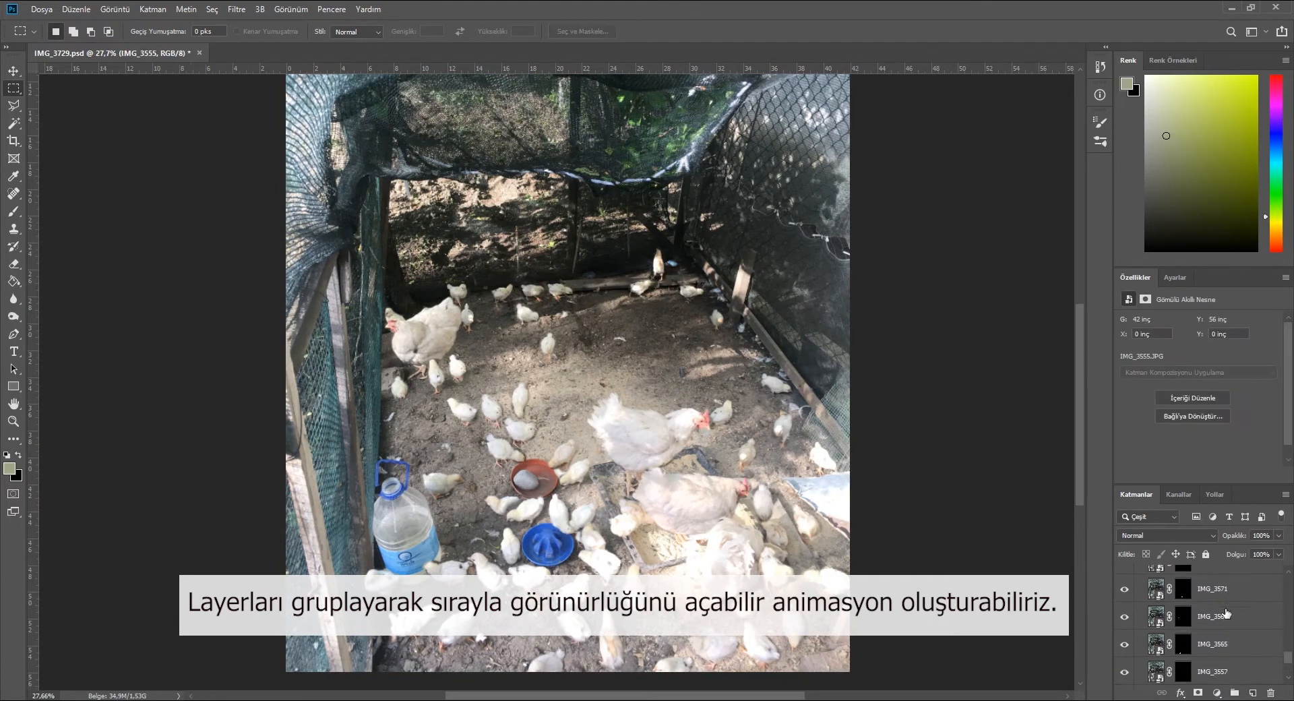
shift+click(1224, 596)
drag(1224, 596, 1234, 692)
- Group the next consecutive masked layers in Grup 1 above the two subgroups into another subgroup
click(1218, 649)
scroll(1213, 630, up, 2)
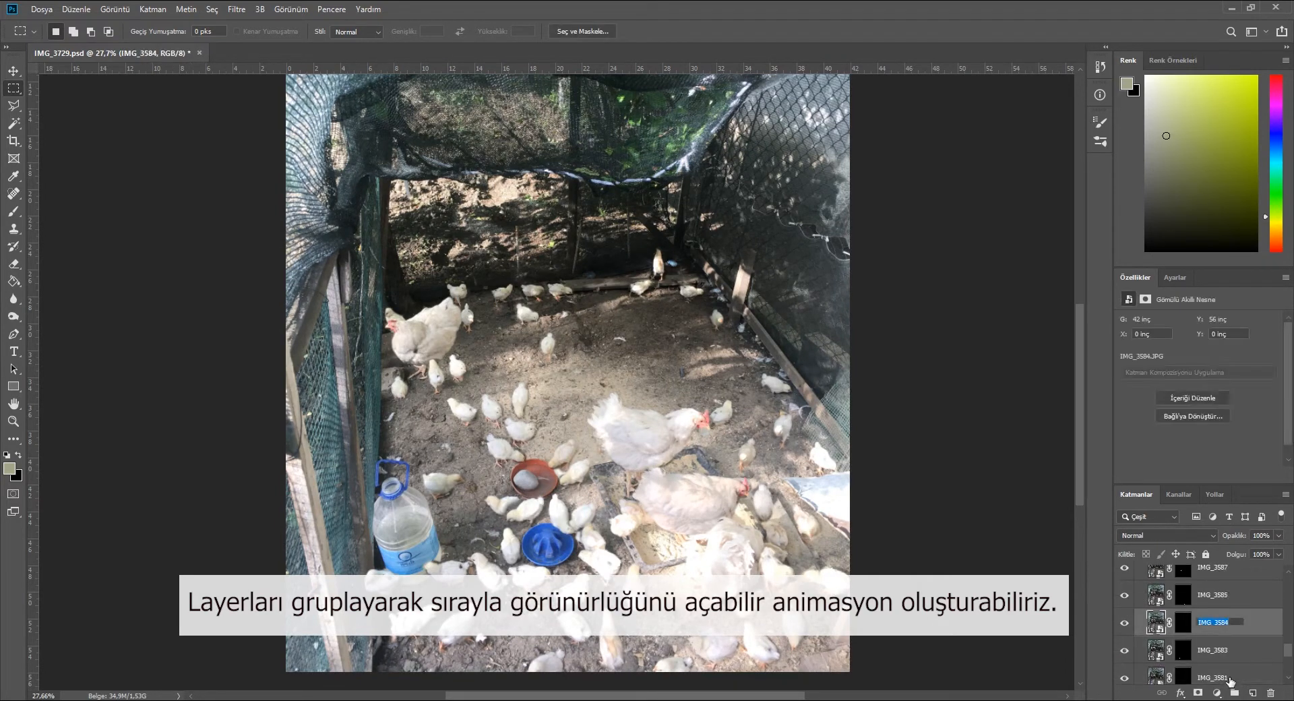
scroll(1228, 664, down, 2)
click(1227, 649)
shift+click(1225, 616)
drag(1225, 617, 1235, 693)
- Continue up the layer stack in Grup 1, collecting the following consecutive masked layers into further subgroups
click(1219, 643)
shift+click(1221, 613)
scroll(1226, 623, up, 2)
click(1224, 614)
scroll(1221, 615, up, 3)
shift+click(1219, 603)
drag(1220, 603, 1235, 690)
- Group the remaining uppermost masked layers of Grup 1 so that its subgroups run from Grup 2 to Grup 8
click(1222, 640)
shift+click(1225, 609)
click(1222, 645)
scroll(1223, 627, up, 3)
shift+click(1223, 600)
drag(1223, 599, 1234, 693)
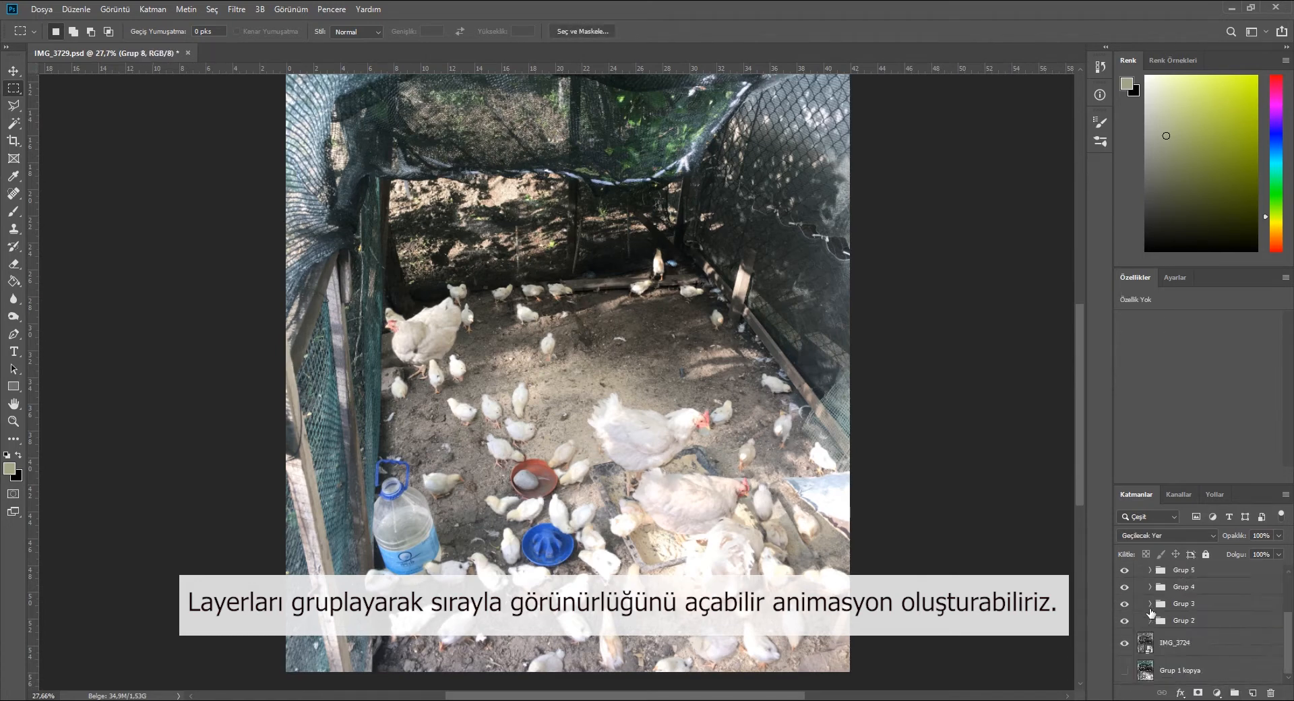
- Hide the subgroups inside Grup 1 one after another, from Grup 8 downwards
scroll(1151, 613, up, 4)
scroll(1138, 597, down, 4)
scroll(1132, 623, up, 4)
click(1123, 589)
click(1124, 607)
click(1124, 626)
click(1123, 641)
click(1122, 656)
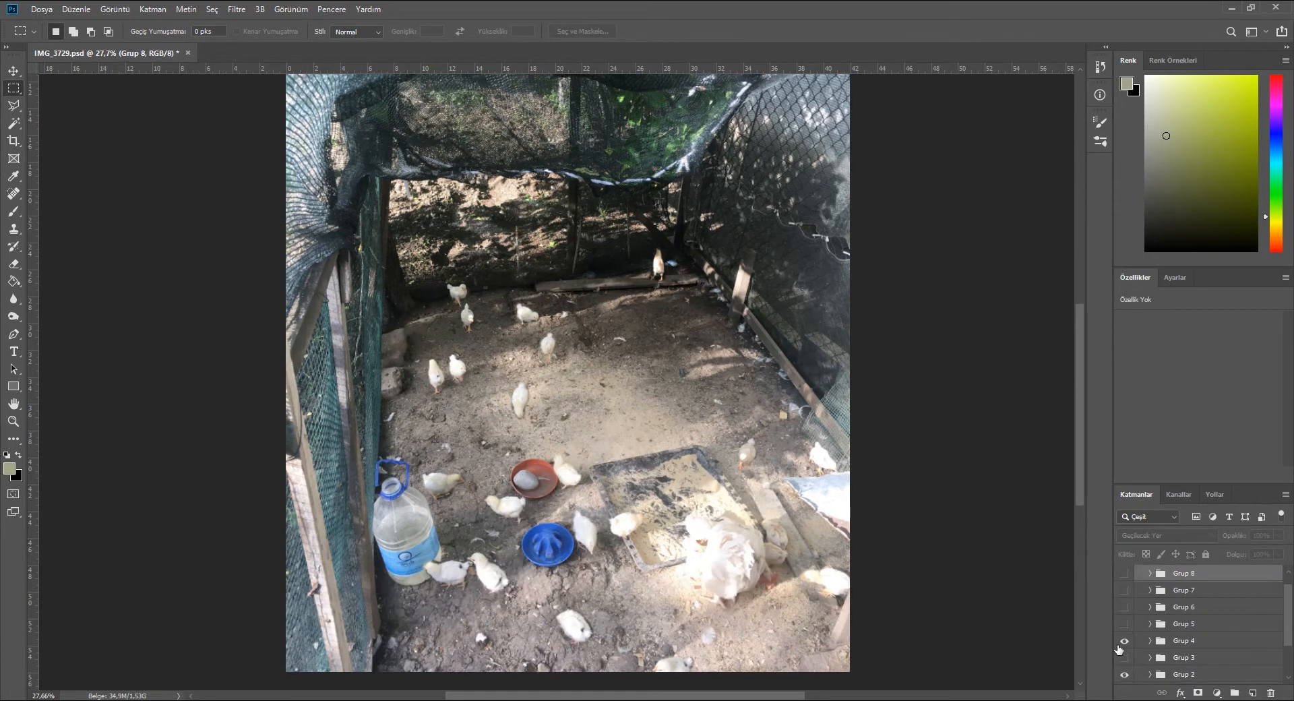
click(1123, 642)
scroll(1124, 643, down, 2)
click(1125, 645)
scroll(768, 452, down, 1)
scroll(1183, 647, down, 2)
scroll(1188, 623, up, 4)
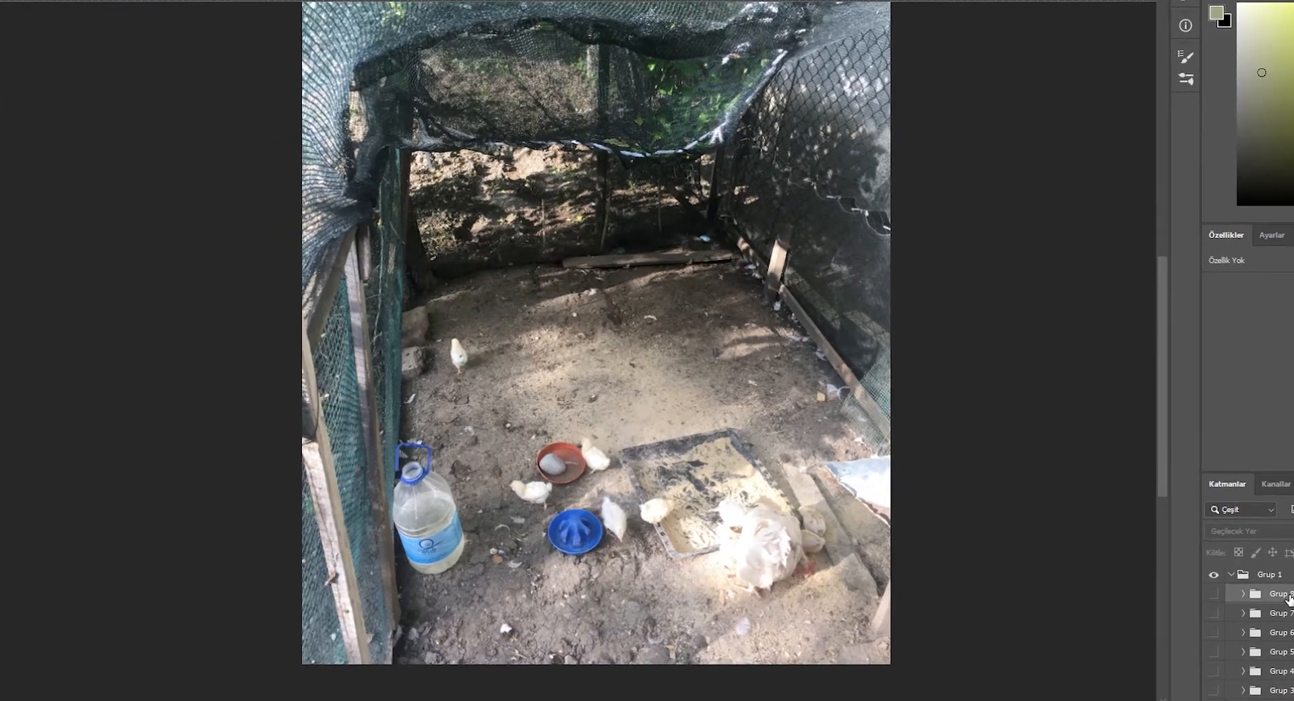
click(1272, 575)
click(17, 1)
click(1117, 551)
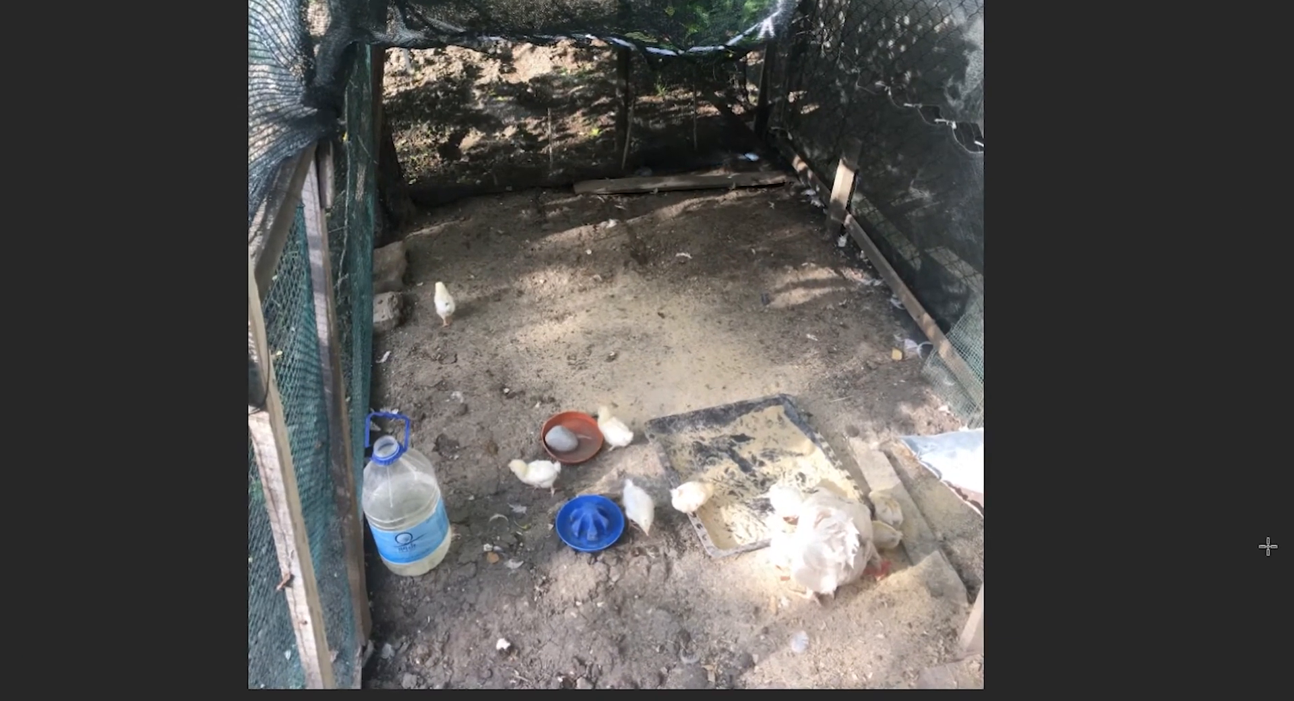